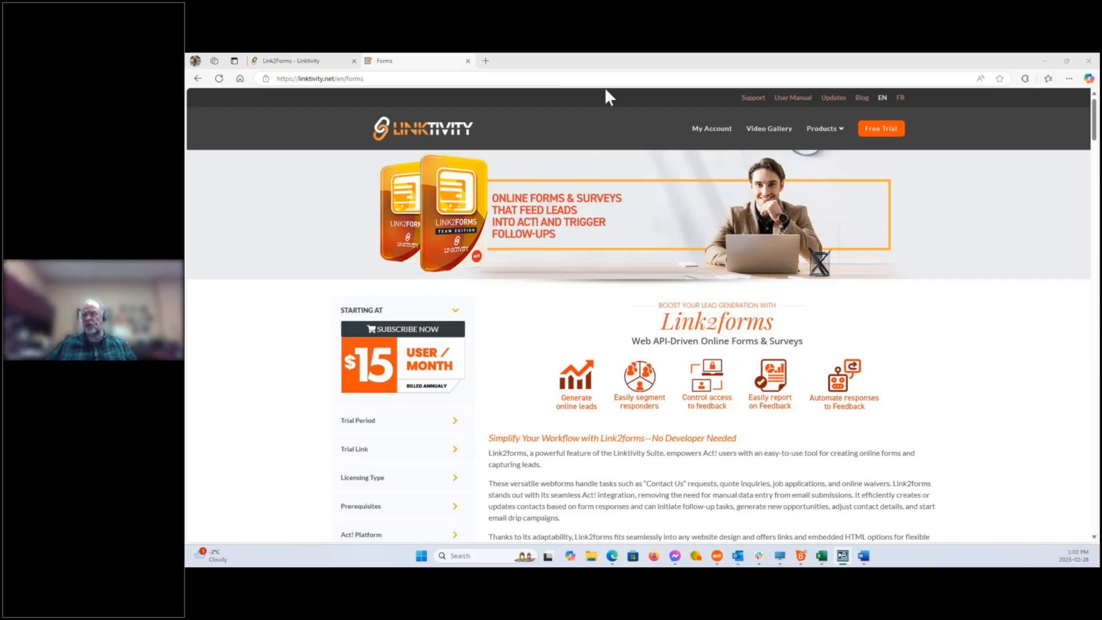
Open the Keystroke.ca website in a new browser tab and go to its Contact Us page
{"action": "left_click", "coordinate": [486, 60]}
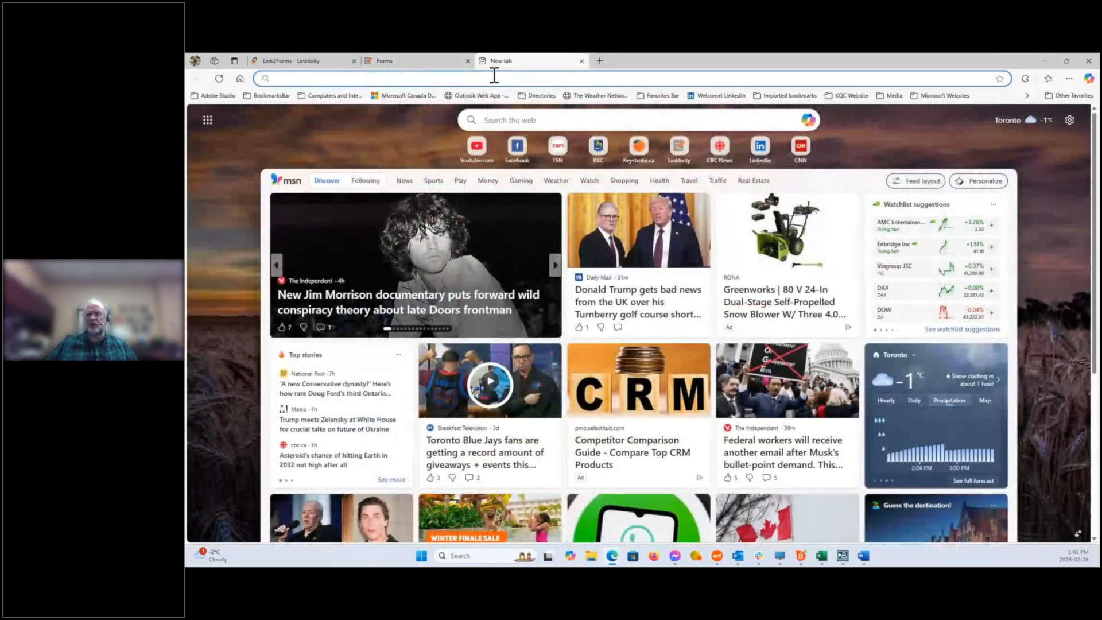
{"action": "left_click", "coordinate": [643, 150]}
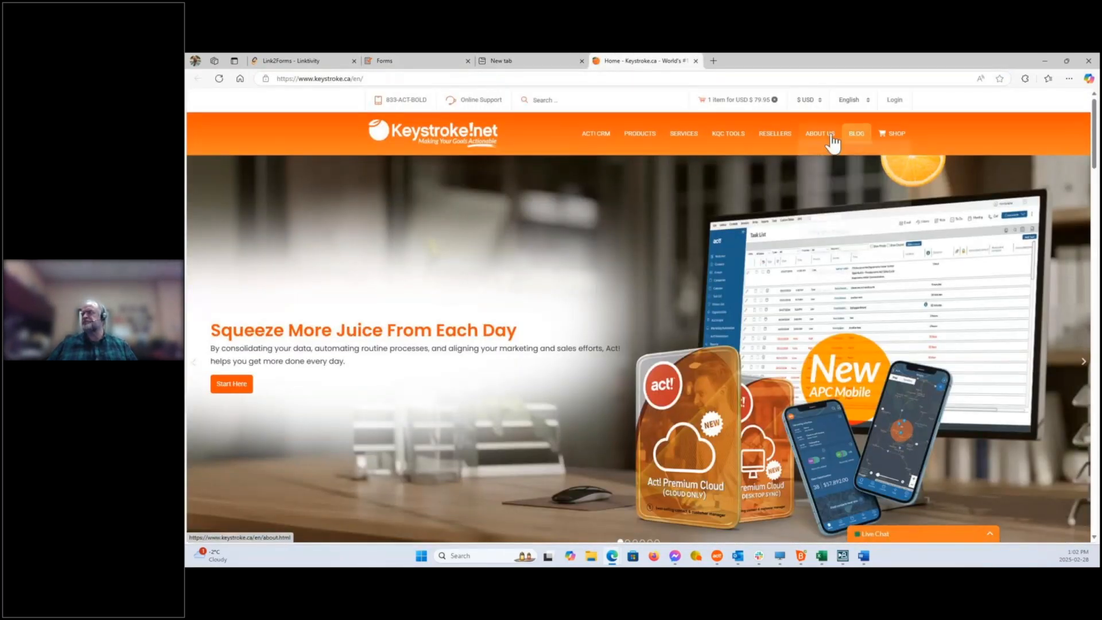
{"action": "mouse_move", "coordinate": [831, 140]}
{"action": "left_click", "coordinate": [834, 181]}
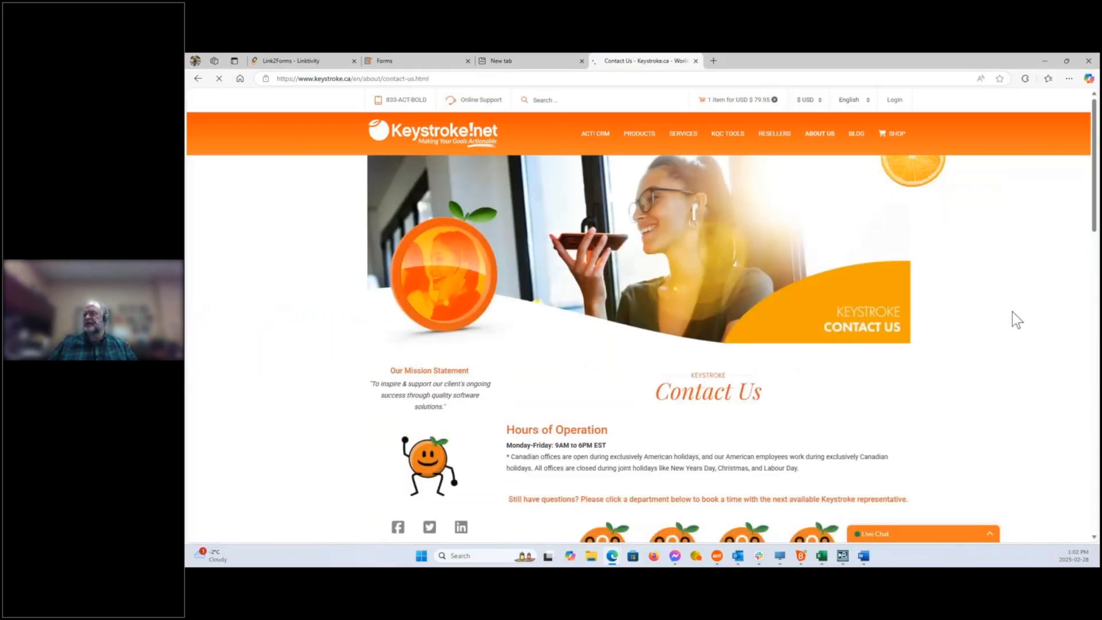
Examine the contact forms in the sidebar and the footer of the Contact Us page
{"action": "scroll", "coordinate": [1011, 311], "scroll_direction": "down", "scroll_amount": 3}
{"action": "scroll", "coordinate": [1012, 319], "scroll_direction": "down", "scroll_amount": 4}
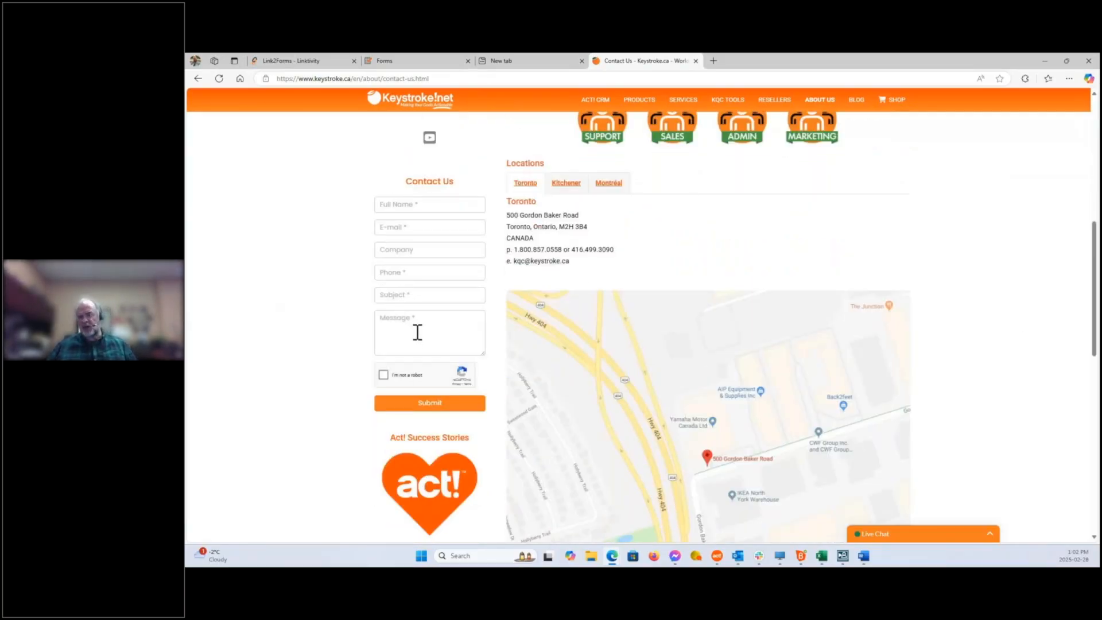
{"action": "scroll", "coordinate": [489, 438], "scroll_direction": "down", "scroll_amount": 9}
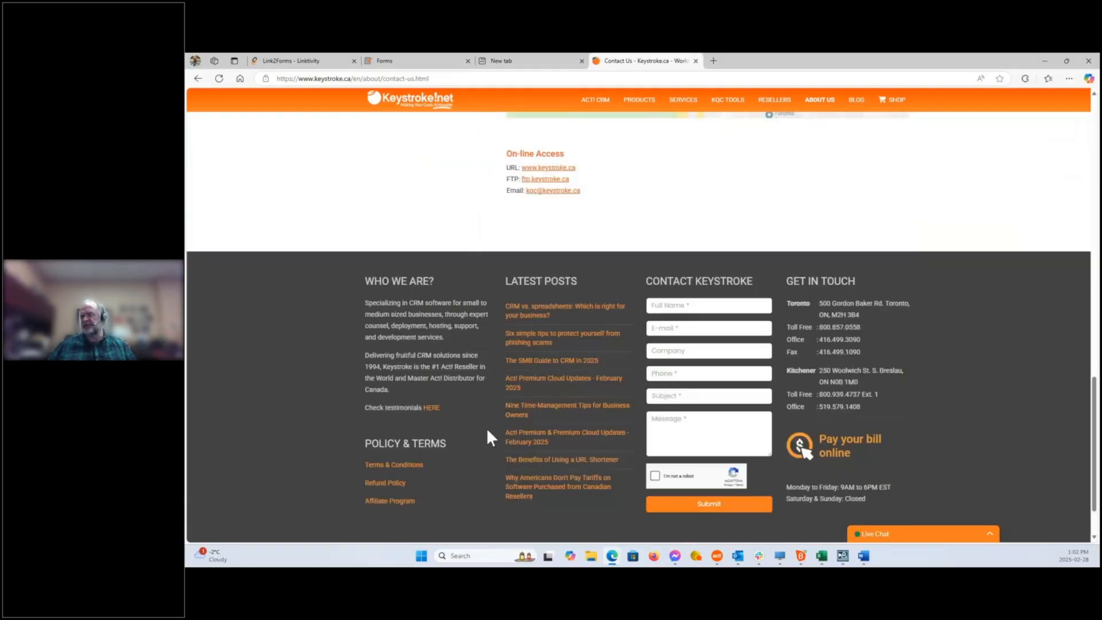
{"action": "scroll", "coordinate": [437, 298], "scroll_direction": "up", "scroll_amount": 15}
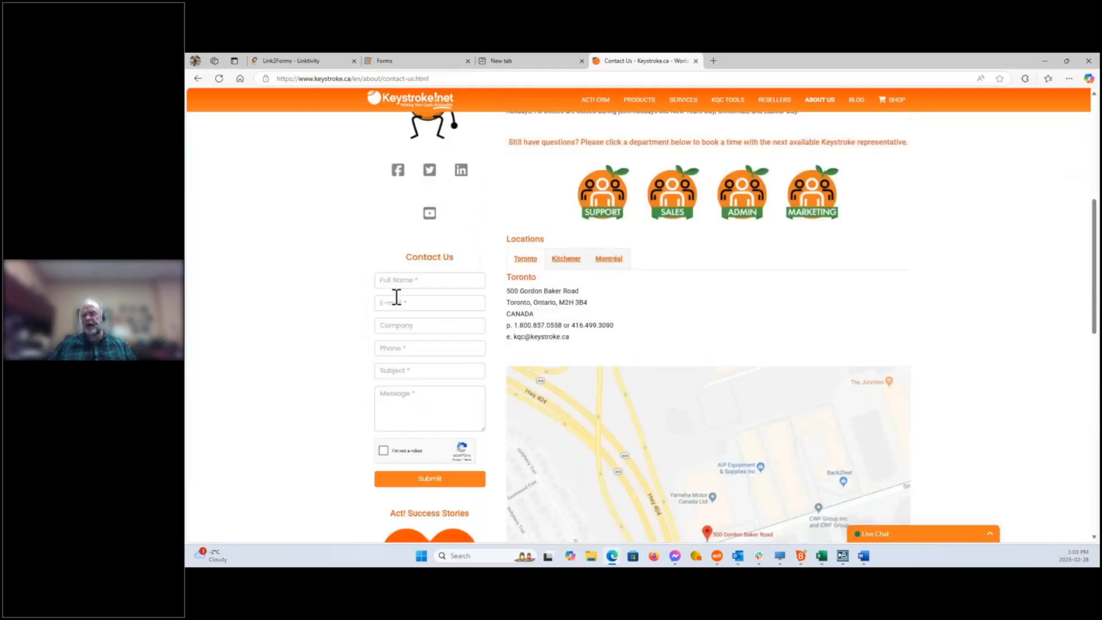
{"action": "scroll", "coordinate": [477, 382], "scroll_direction": "down", "scroll_amount": 3}
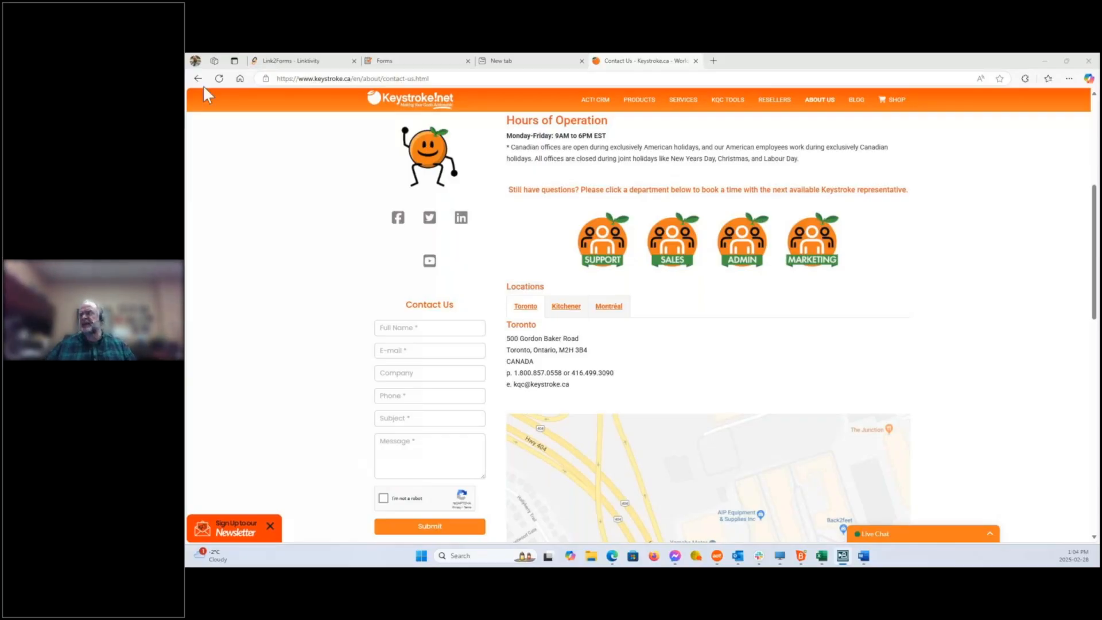
Open the Careers page and review the Online Employment Application form from its contact details down to the submission section
{"action": "mouse_move", "coordinate": [822, 107]}
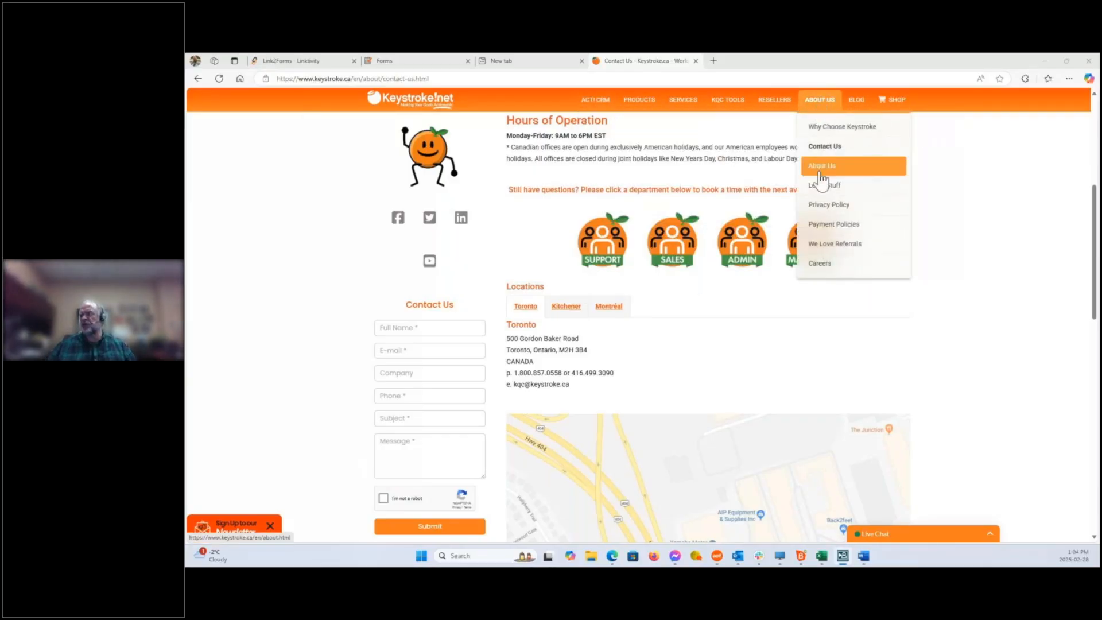
{"action": "left_click", "coordinate": [819, 265]}
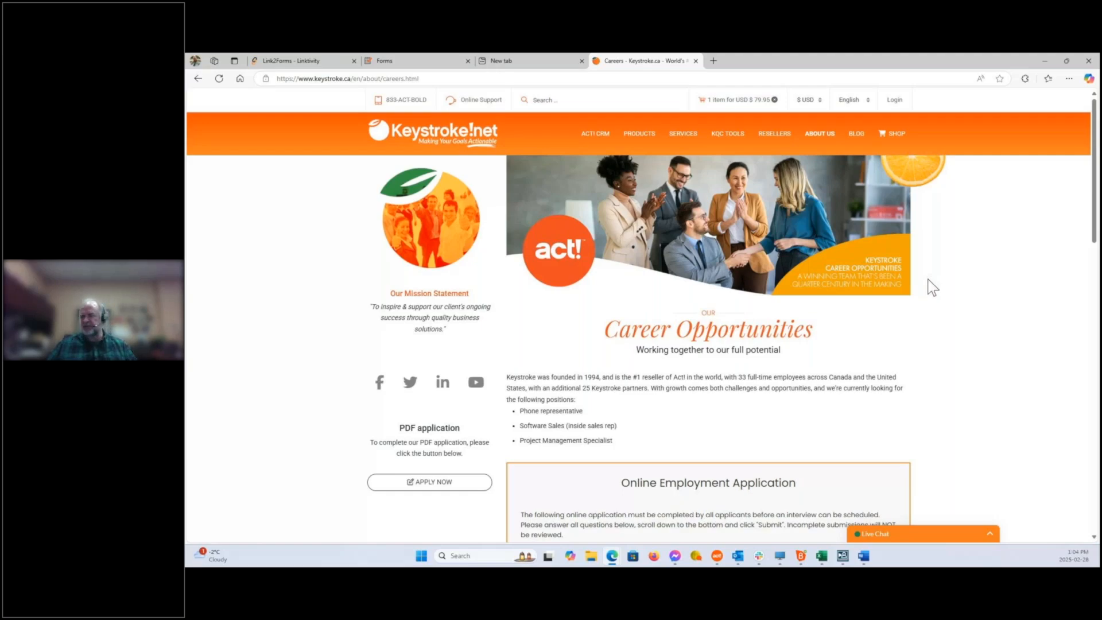
{"action": "scroll", "coordinate": [930, 291], "scroll_direction": "down", "scroll_amount": 5}
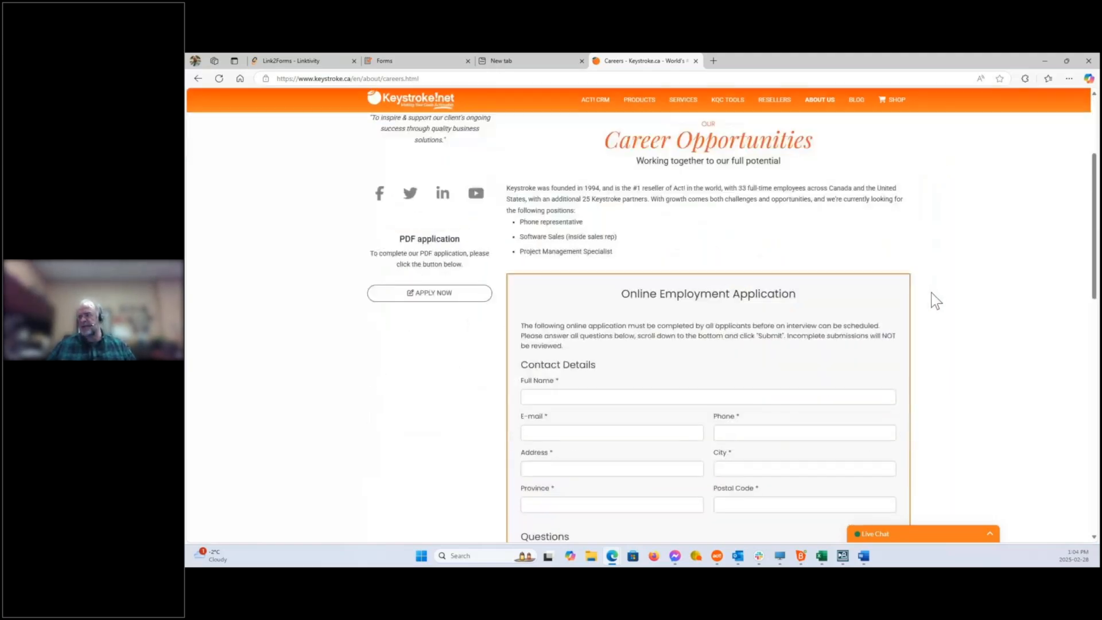
{"action": "scroll", "coordinate": [931, 292], "scroll_direction": "up", "scroll_amount": 1}
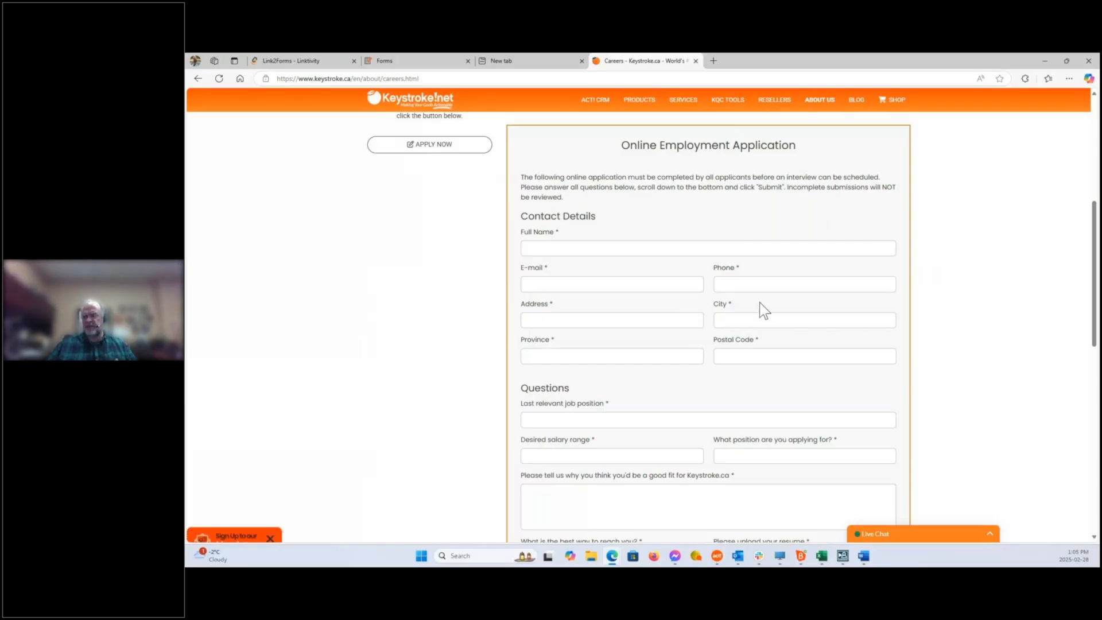
{"action": "scroll", "coordinate": [759, 303], "scroll_direction": "down", "scroll_amount": 1}
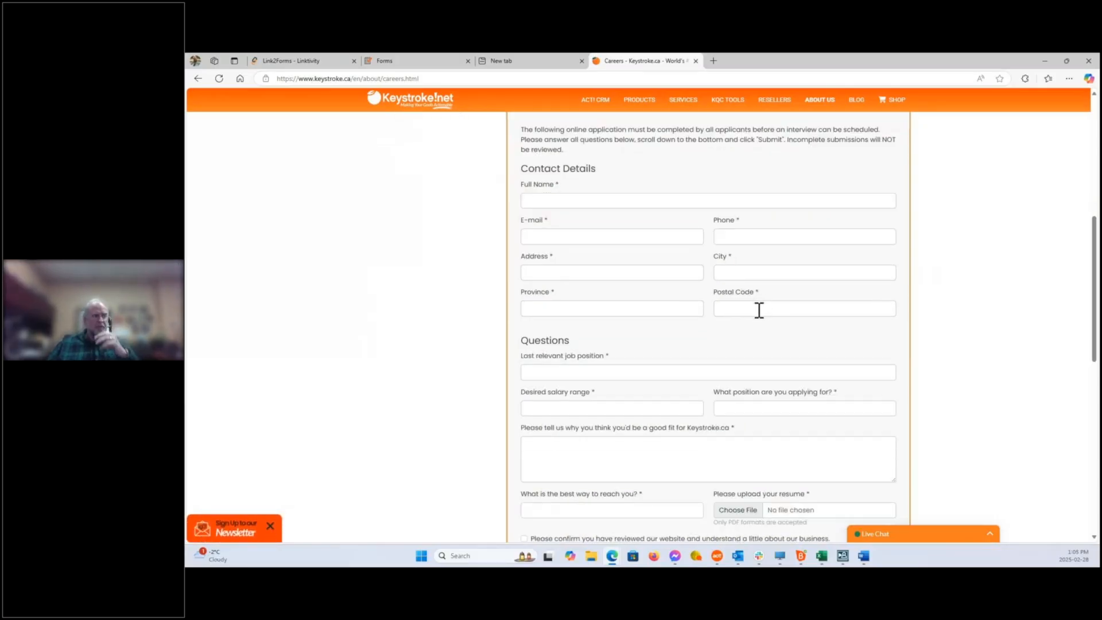
{"action": "scroll", "coordinate": [742, 343], "scroll_direction": "down", "scroll_amount": 1}
{"action": "scroll", "coordinate": [740, 348], "scroll_direction": "up", "scroll_amount": 2}
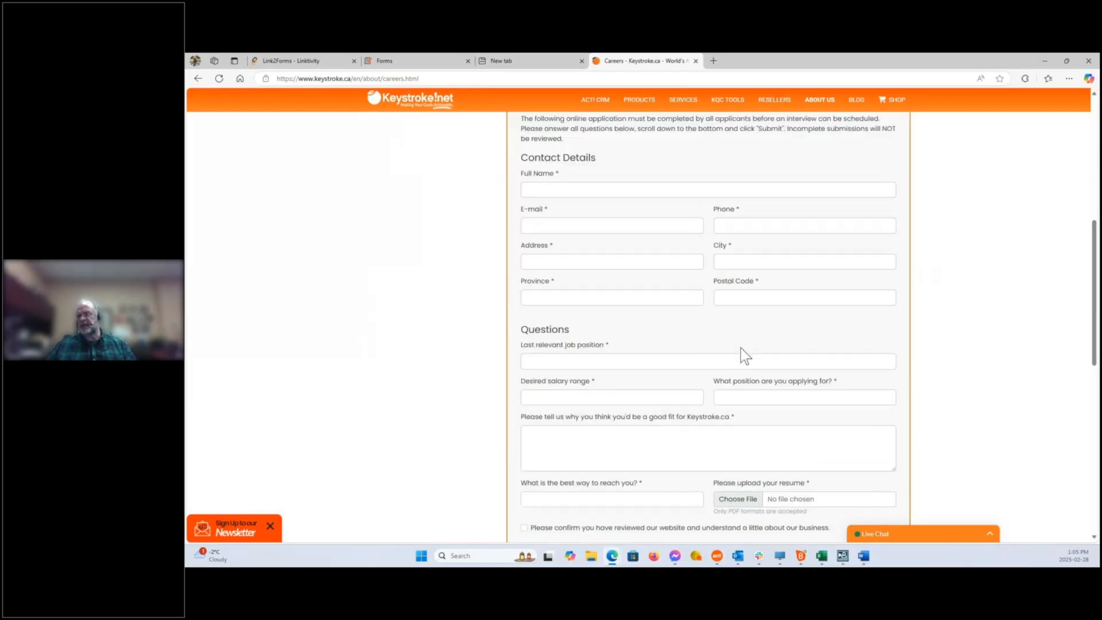
{"action": "scroll", "coordinate": [744, 356], "scroll_direction": "down", "scroll_amount": 1}
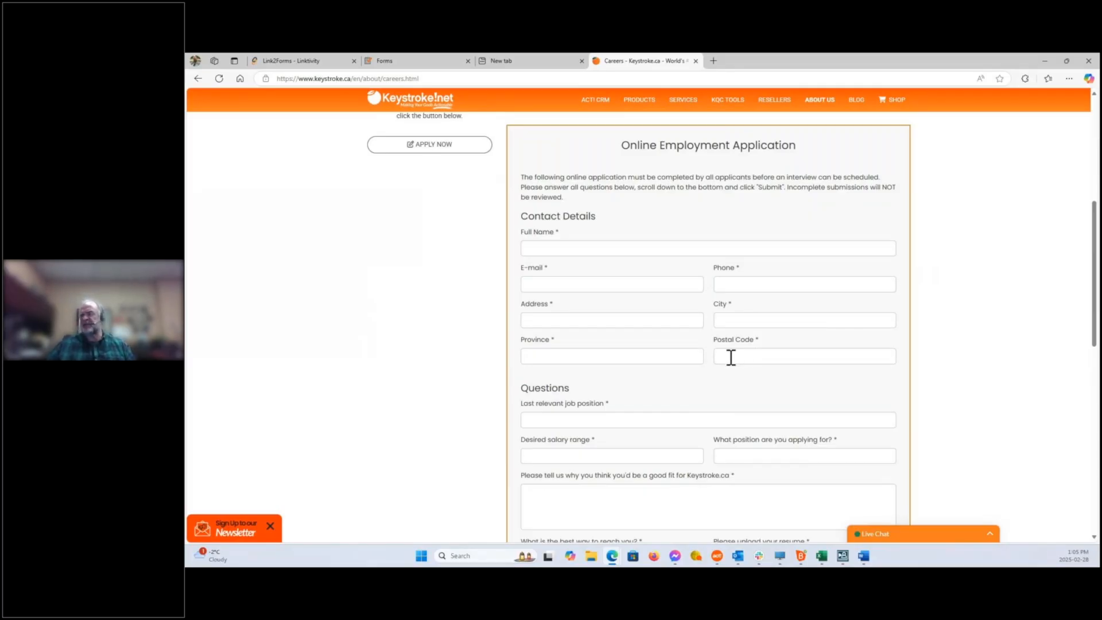
{"action": "scroll", "coordinate": [731, 357], "scroll_direction": "down", "scroll_amount": 1}
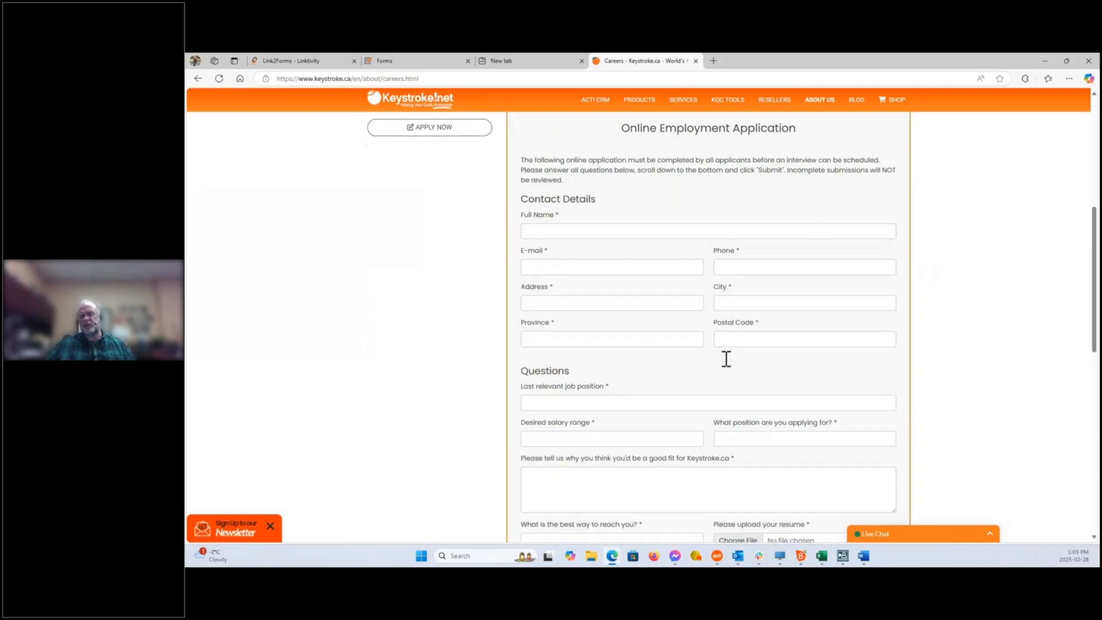
{"action": "scroll", "coordinate": [726, 358], "scroll_direction": "down", "scroll_amount": 2}
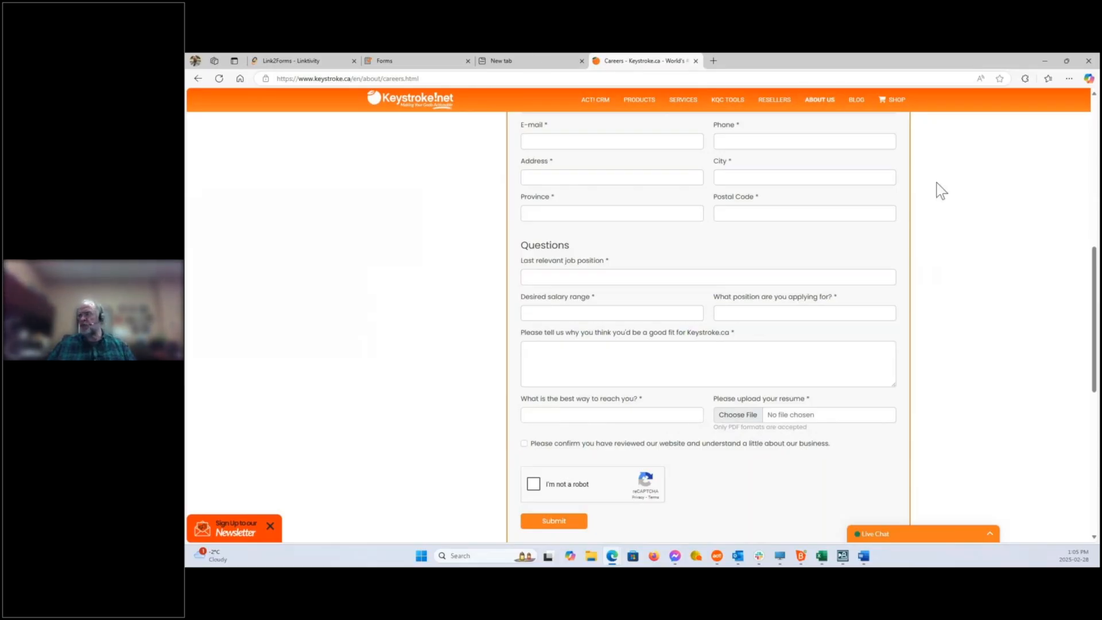
{"action": "scroll", "coordinate": [941, 191], "scroll_direction": "up", "scroll_amount": 5}
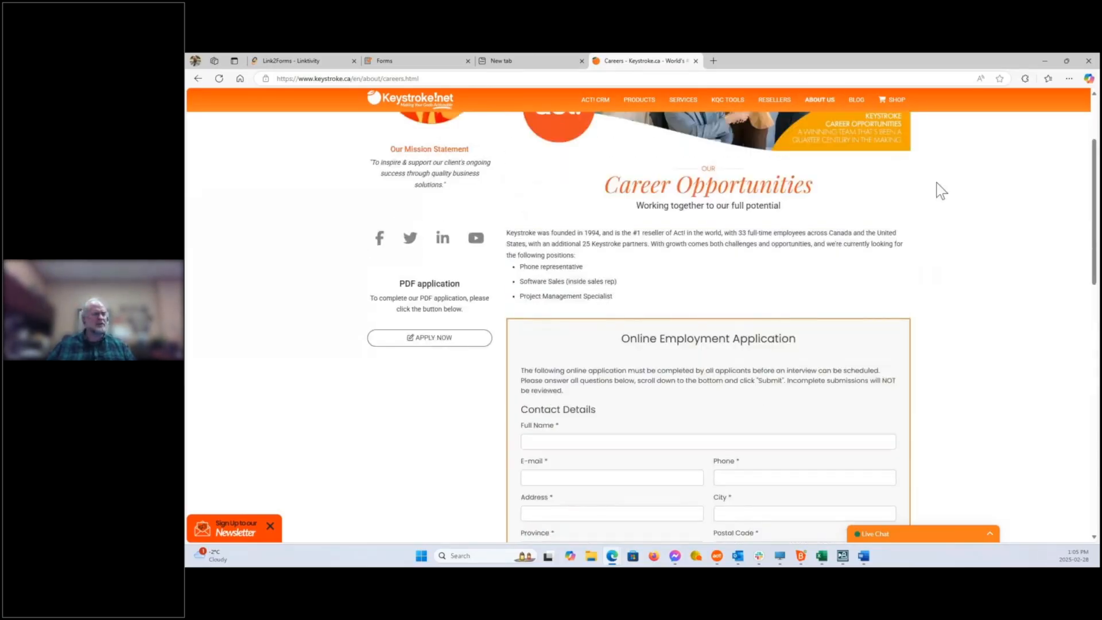
{"action": "scroll", "coordinate": [942, 191], "scroll_direction": "up", "scroll_amount": 3}
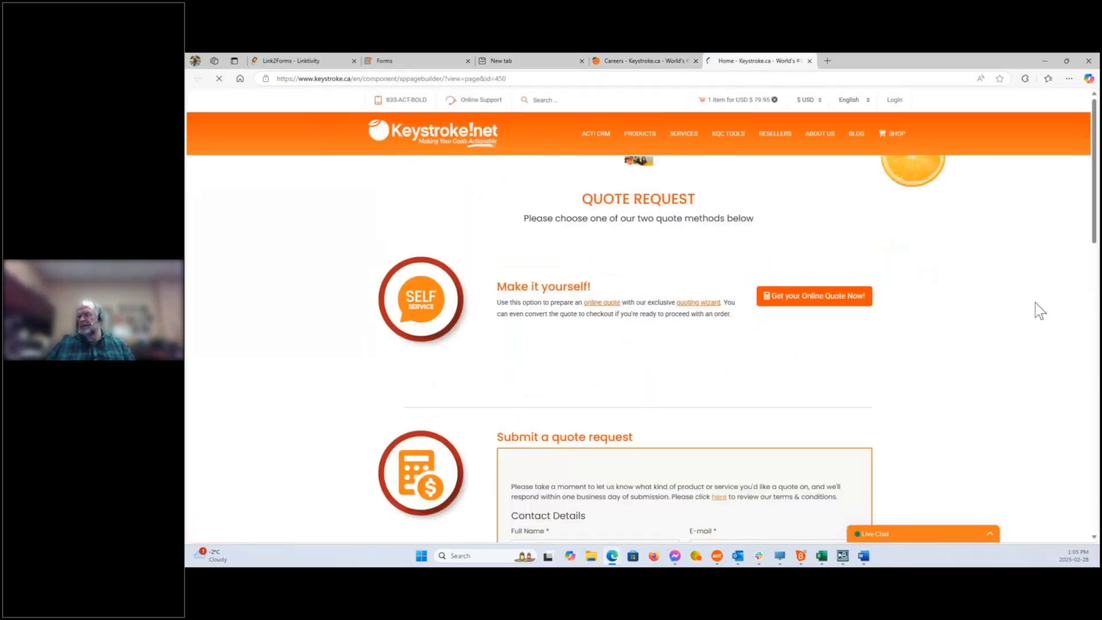
Examine the Submit a quote request form on the Quote Request page
{"action": "scroll", "coordinate": [1035, 302], "scroll_direction": "down", "scroll_amount": 5}
{"action": "scroll", "coordinate": [1036, 310], "scroll_direction": "down", "scroll_amount": 2}
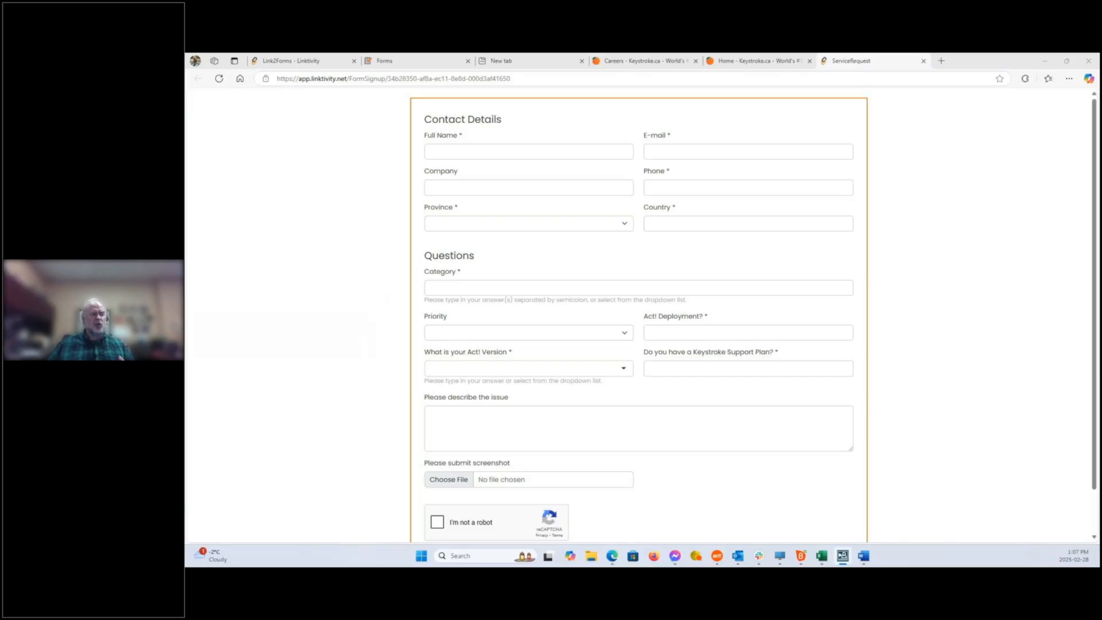
Return to the Keystroke site, browse its product categories and open the Tables4act page from Essential Products to view its content
{"action": "left_click", "coordinate": [771, 60]}
{"action": "mouse_move", "coordinate": [640, 101]}
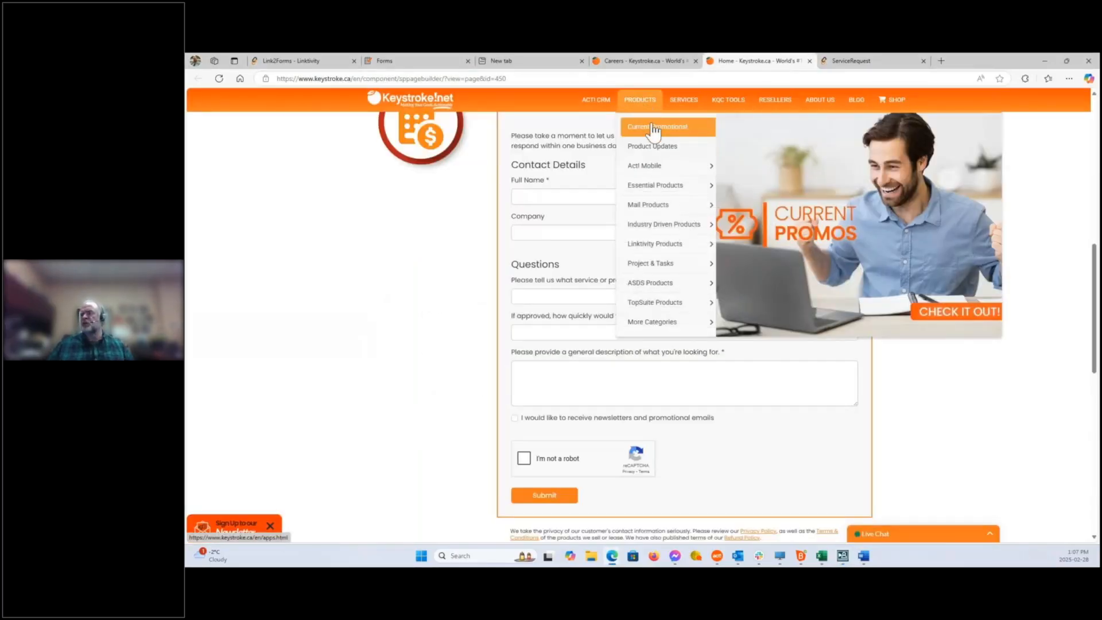
{"action": "mouse_move", "coordinate": [667, 190]}
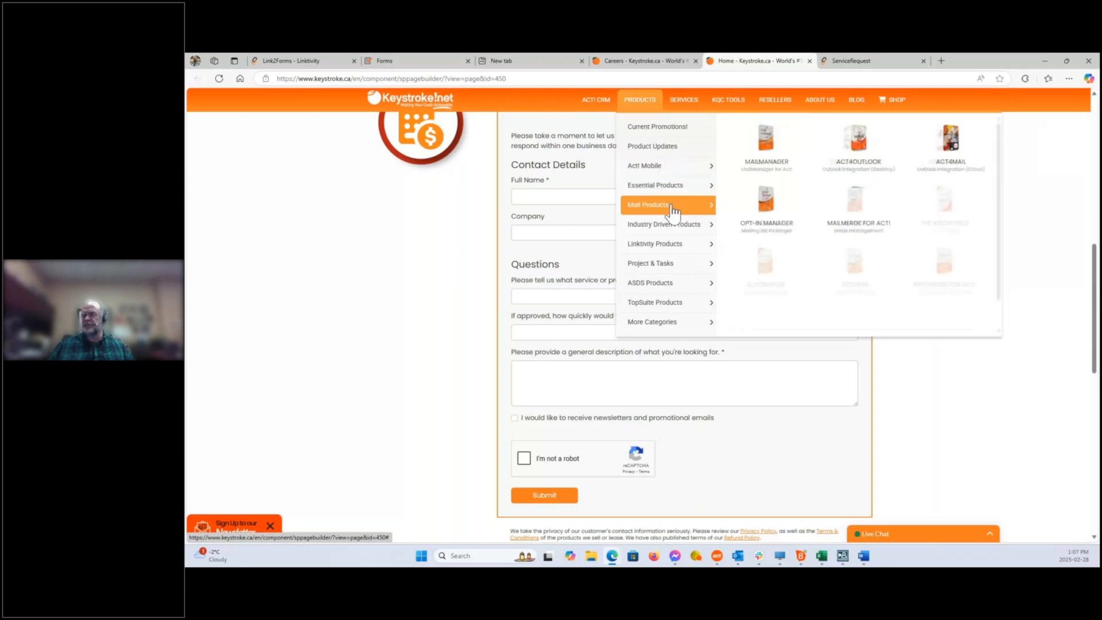
{"action": "mouse_move", "coordinate": [671, 226]}
{"action": "mouse_move", "coordinate": [678, 253]}
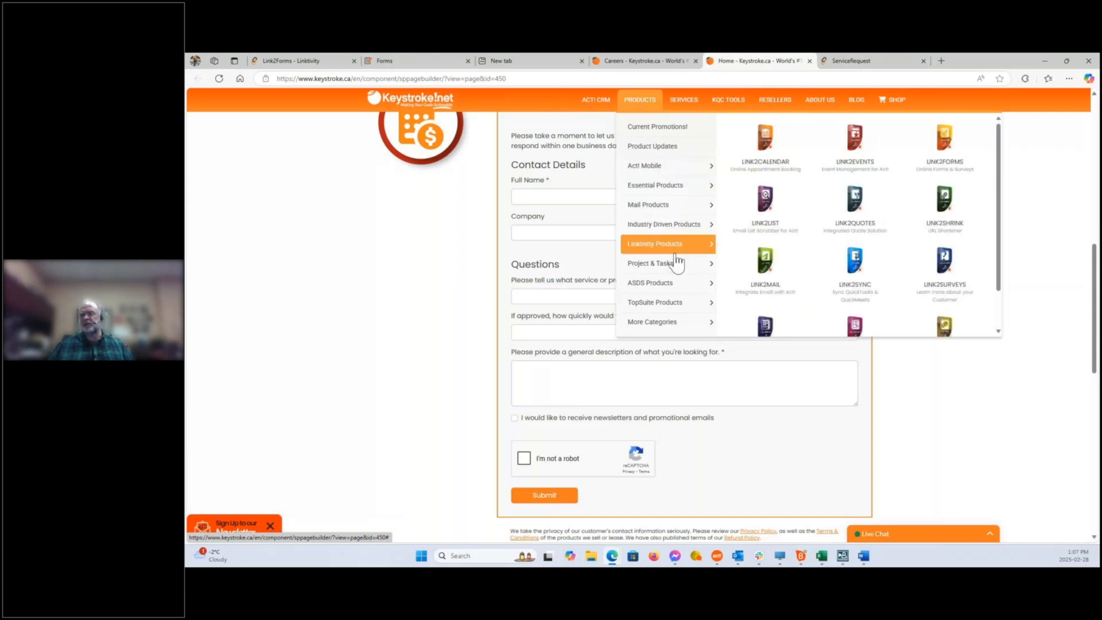
{"action": "mouse_move", "coordinate": [677, 309]}
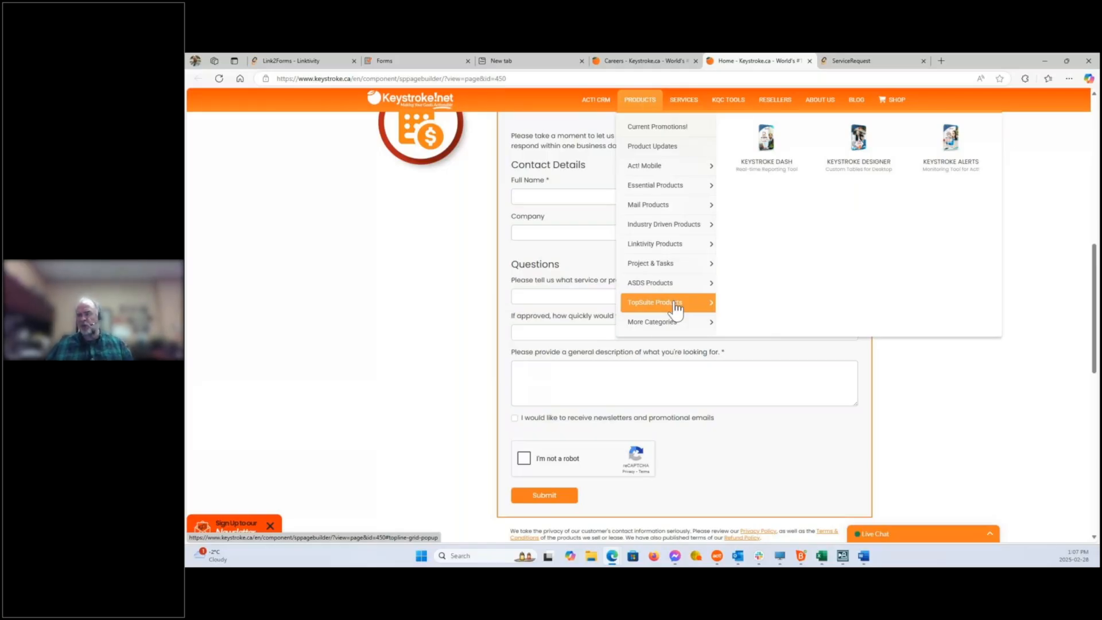
{"action": "mouse_move", "coordinate": [680, 331]}
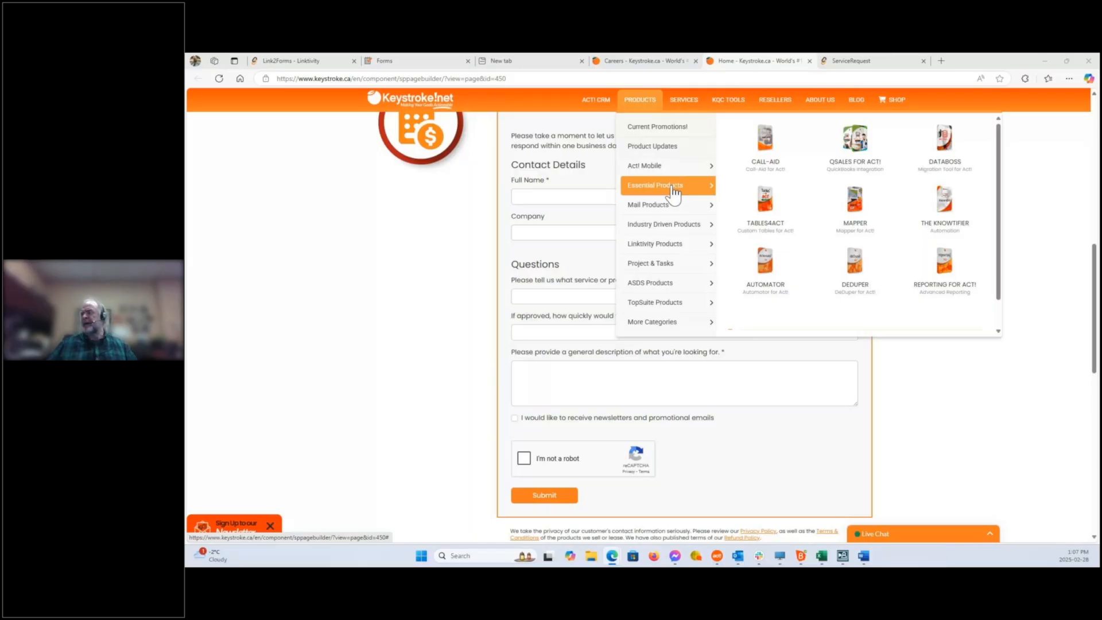
{"action": "left_click", "coordinate": [773, 207]}
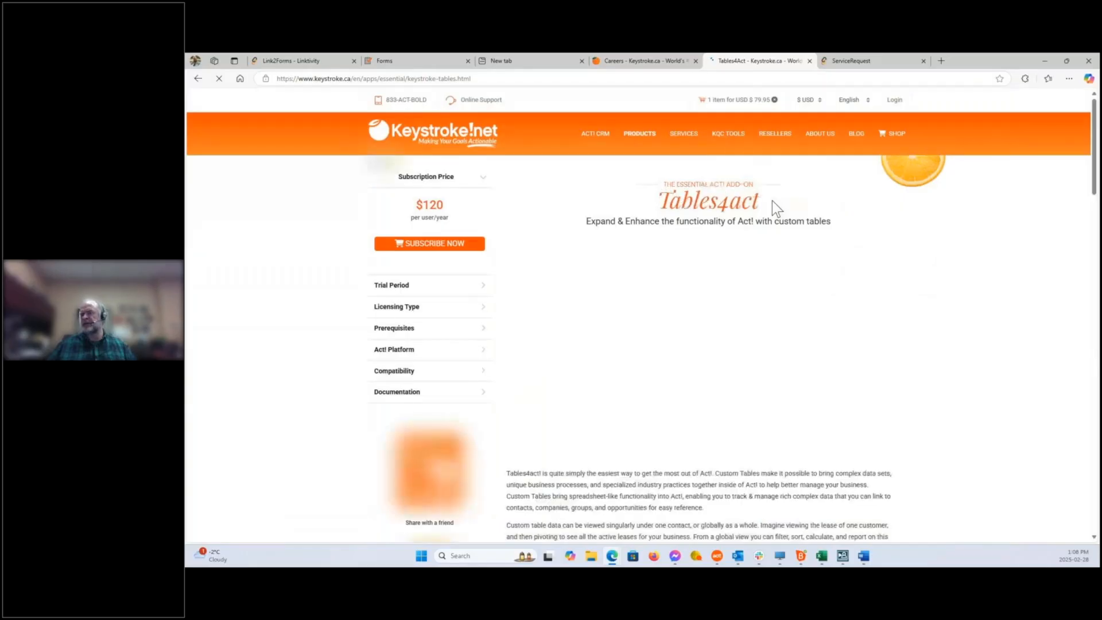
{"action": "scroll", "coordinate": [493, 314], "scroll_direction": "down", "scroll_amount": 3}
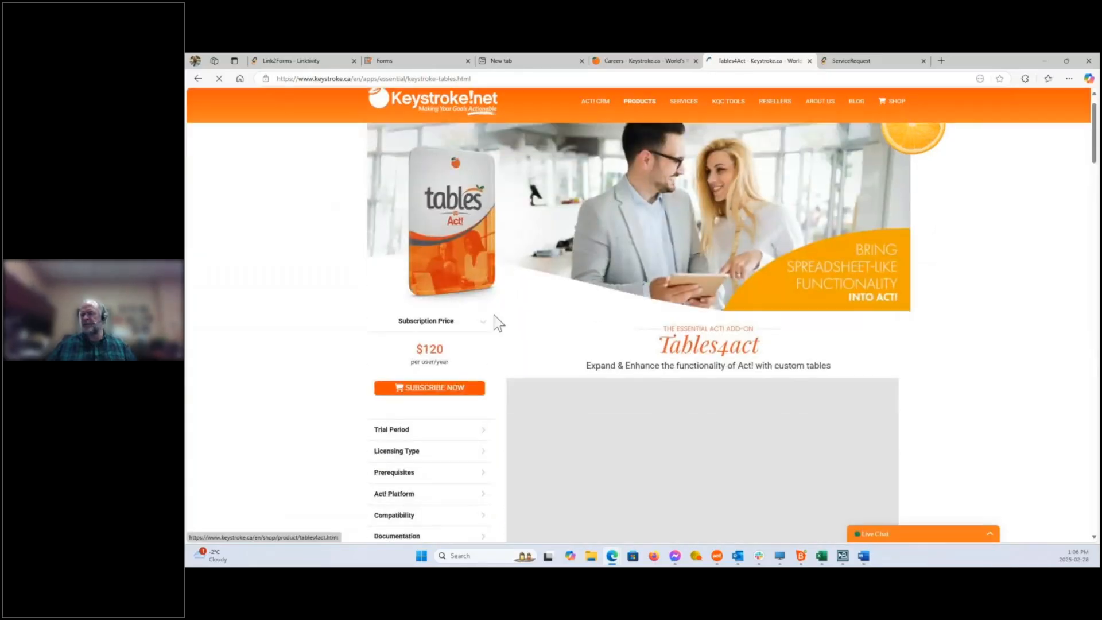
{"action": "scroll", "coordinate": [494, 314], "scroll_direction": "down", "scroll_amount": 5}
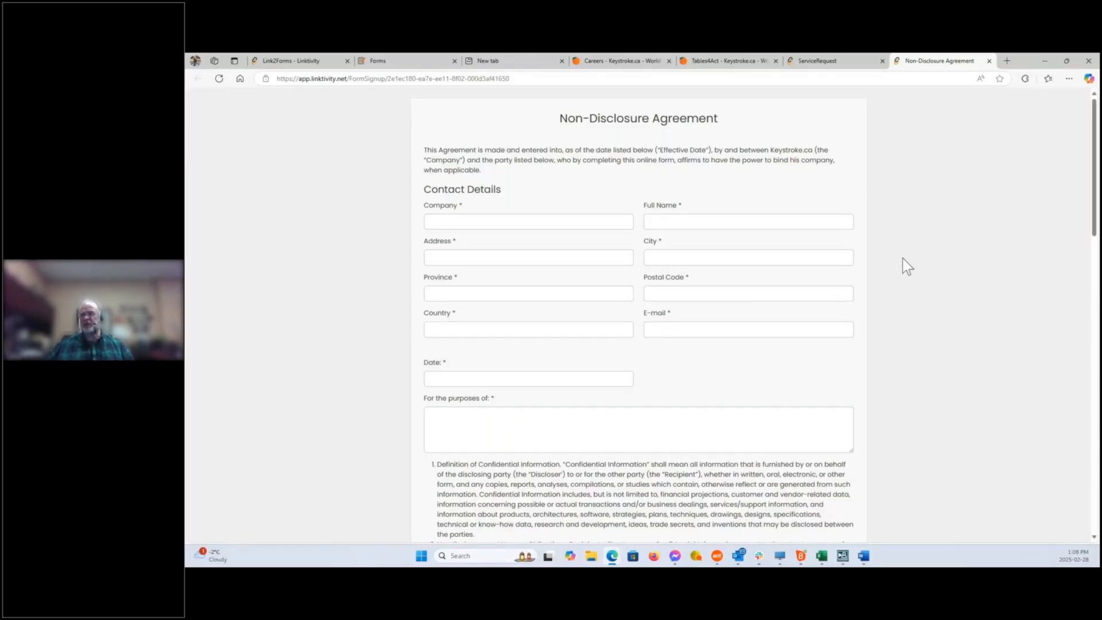
Review the Non-Disclosure Agreement form down to its Digital Signature field, then open and close the signature dialog without signing
{"action": "scroll", "coordinate": [546, 243], "scroll_direction": "down", "scroll_amount": 1}
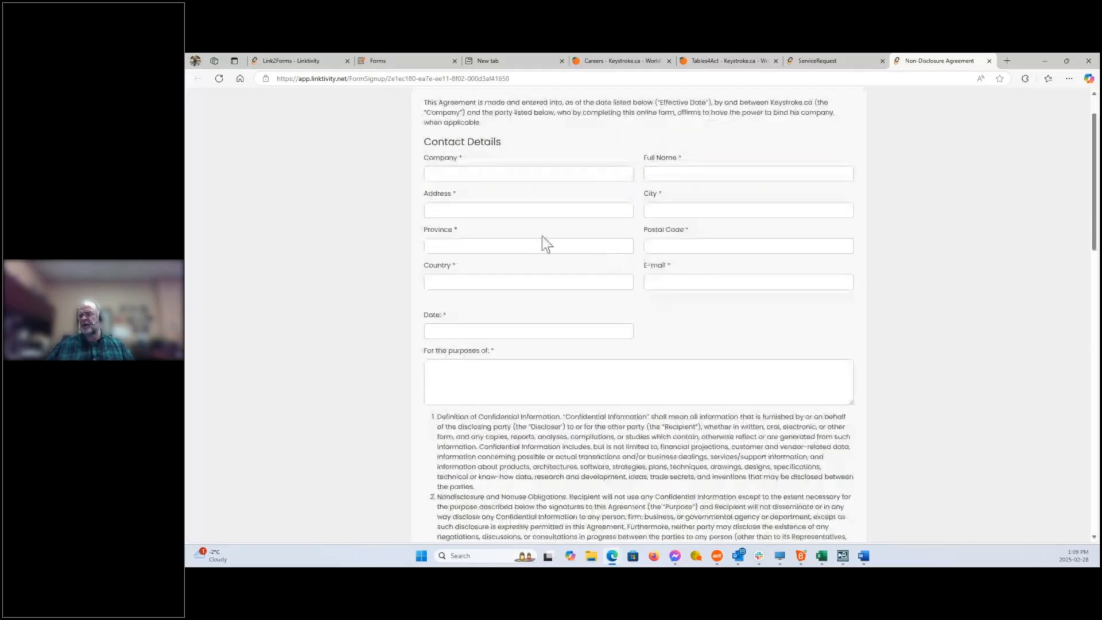
{"action": "scroll", "coordinate": [658, 326], "scroll_direction": "down", "scroll_amount": 12}
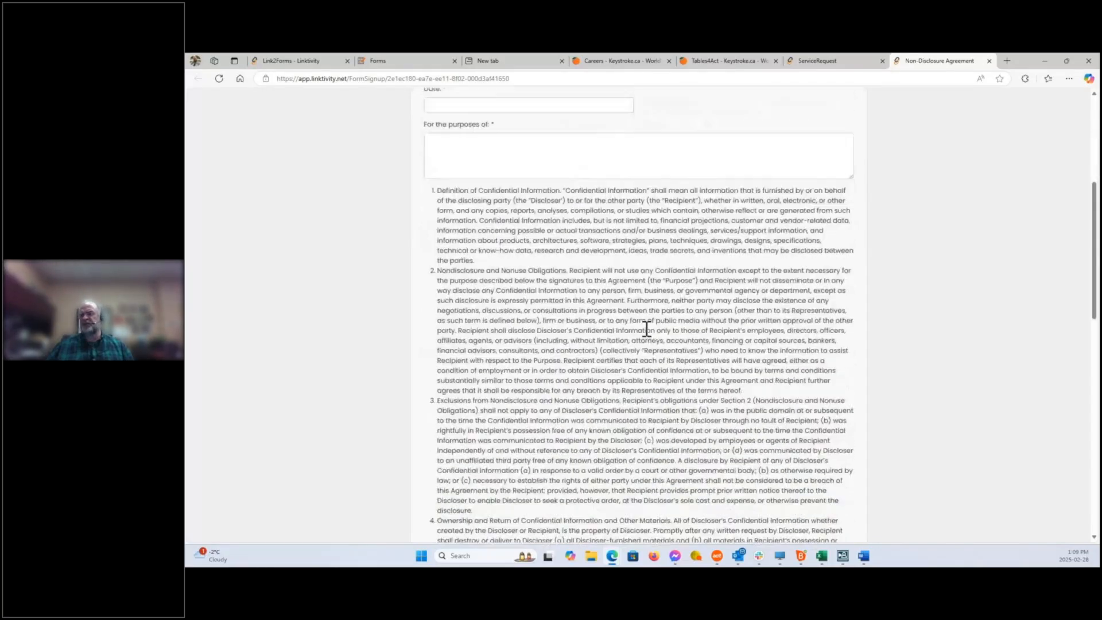
{"action": "scroll", "coordinate": [646, 328], "scroll_direction": "down", "scroll_amount": 8}
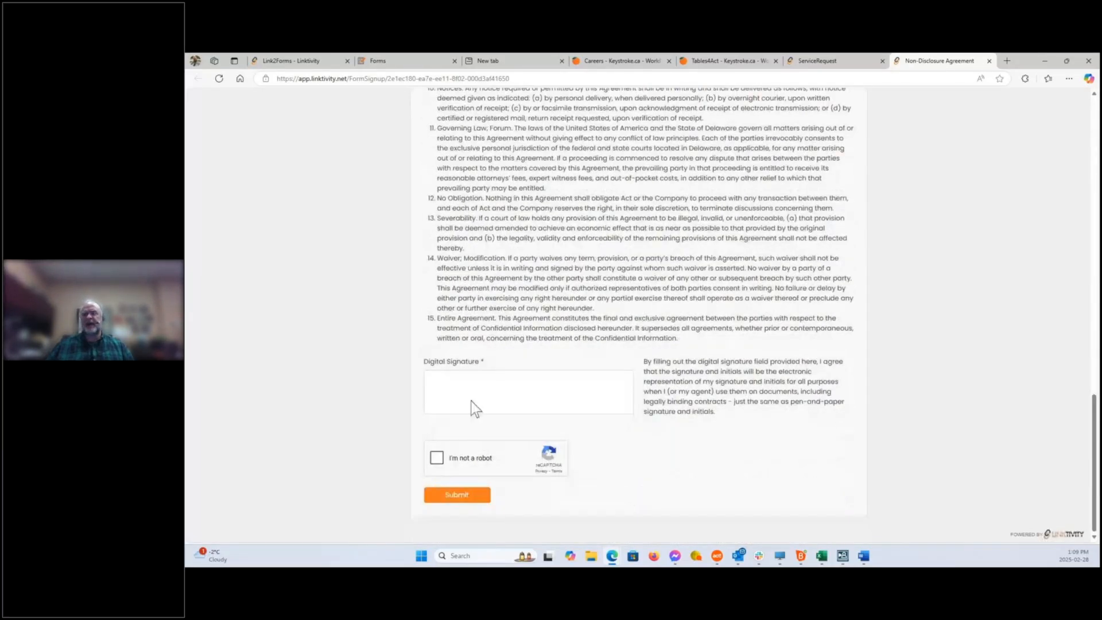
{"action": "left_click", "coordinate": [469, 399]}
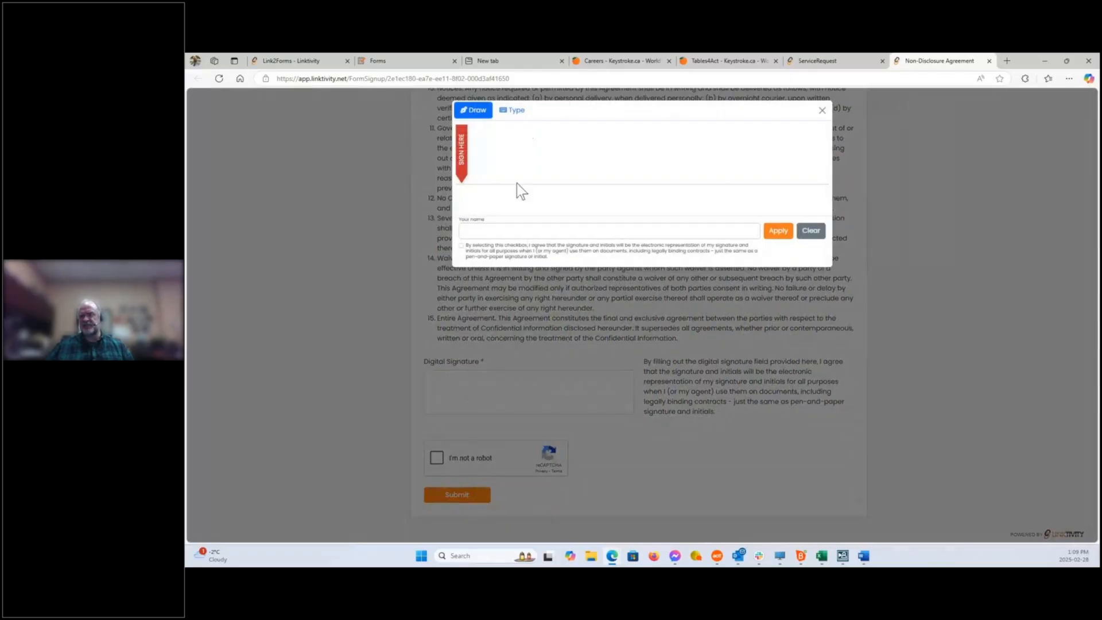
{"action": "left_click", "coordinate": [822, 112]}
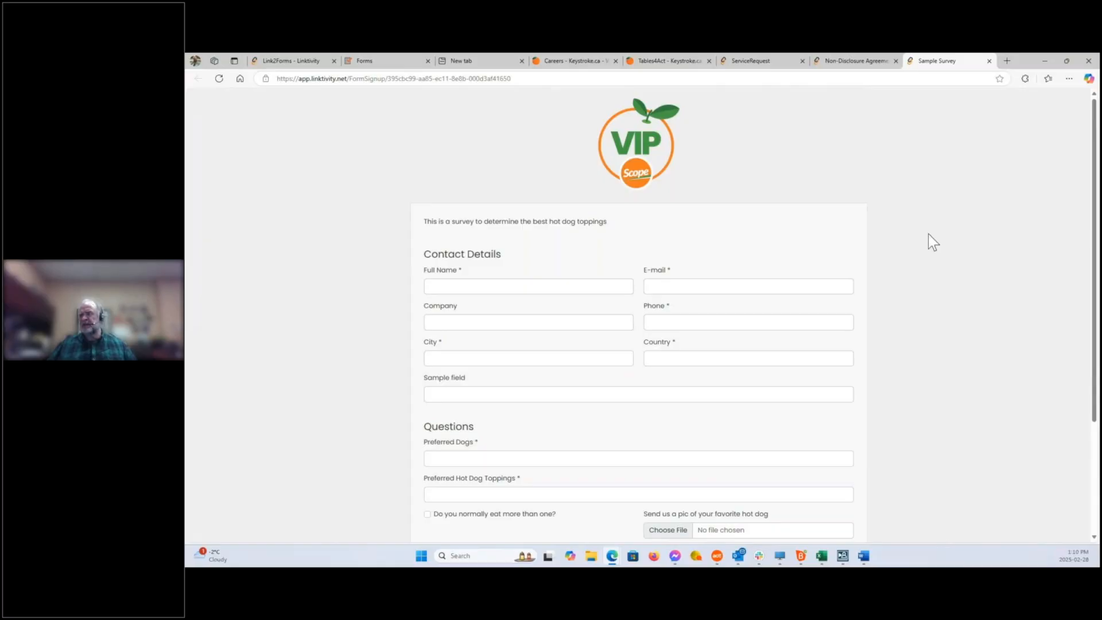
Review the contact fields and questions of the Sample Survey form and return to the Link2Forms list of forms
{"action": "scroll", "coordinate": [928, 236], "scroll_direction": "down", "scroll_amount": 3}
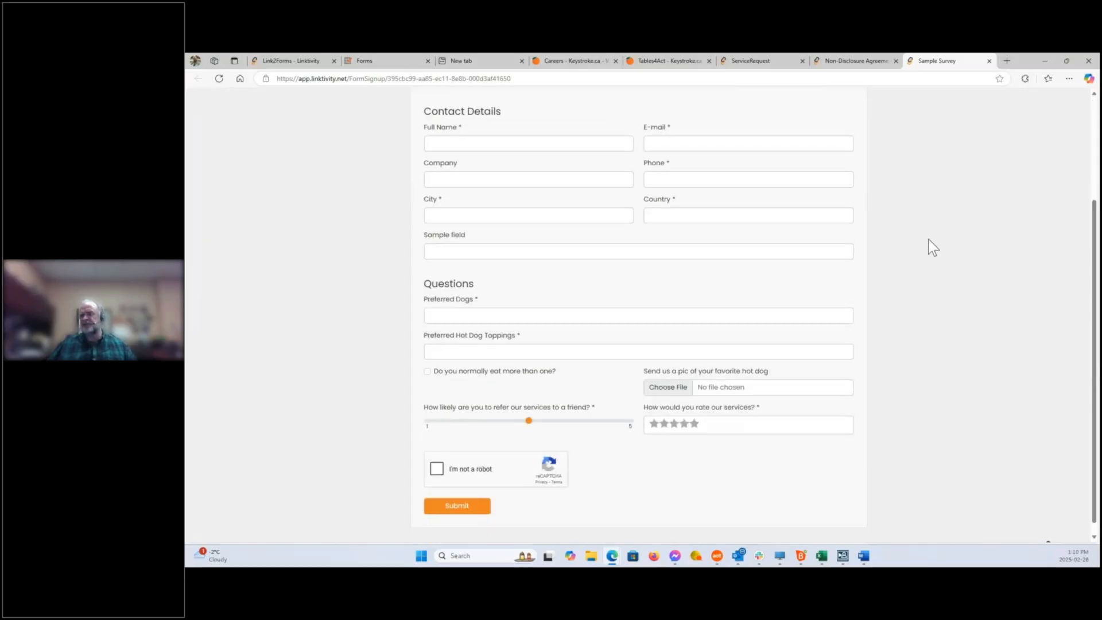
{"action": "scroll", "coordinate": [928, 239], "scroll_direction": "up", "scroll_amount": 3}
{"action": "scroll", "coordinate": [929, 239], "scroll_direction": "down", "scroll_amount": 1}
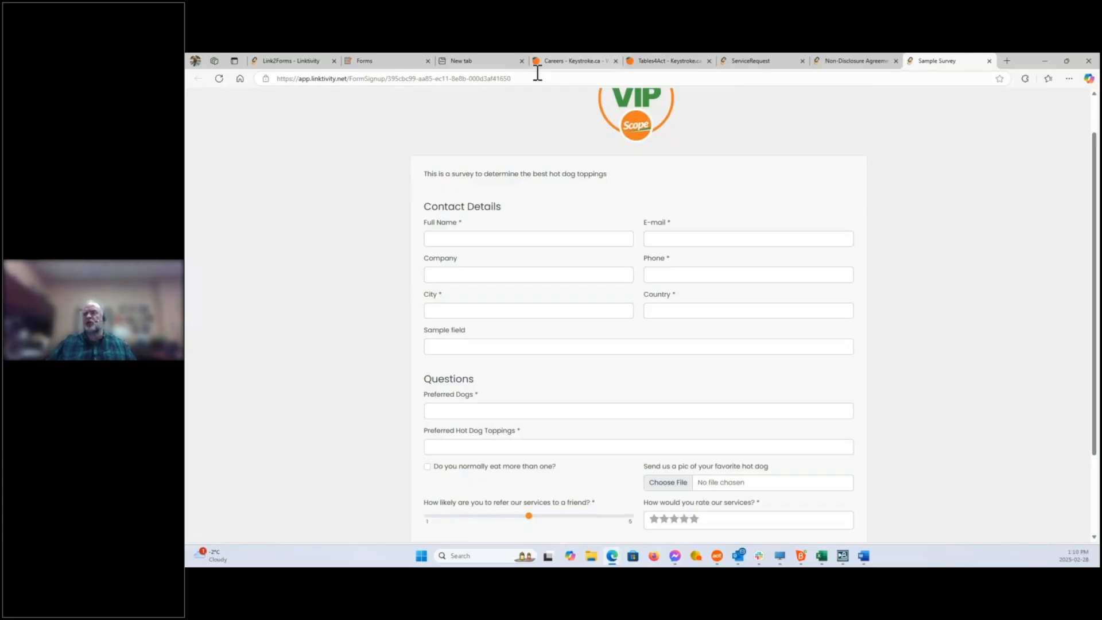
{"action": "left_click", "coordinate": [310, 60]}
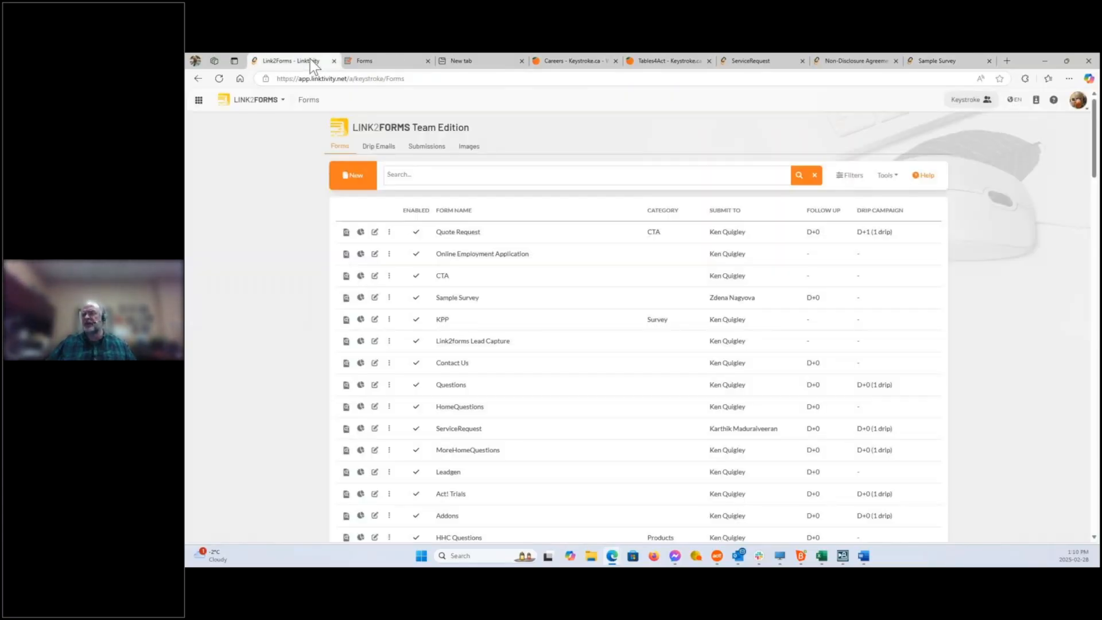
Find the KOPA Awards 2024 form near the end of the forms list and open its report
{"action": "scroll", "coordinate": [277, 288], "scroll_direction": "down", "scroll_amount": 5}
{"action": "scroll", "coordinate": [277, 287], "scroll_direction": "down", "scroll_amount": 20}
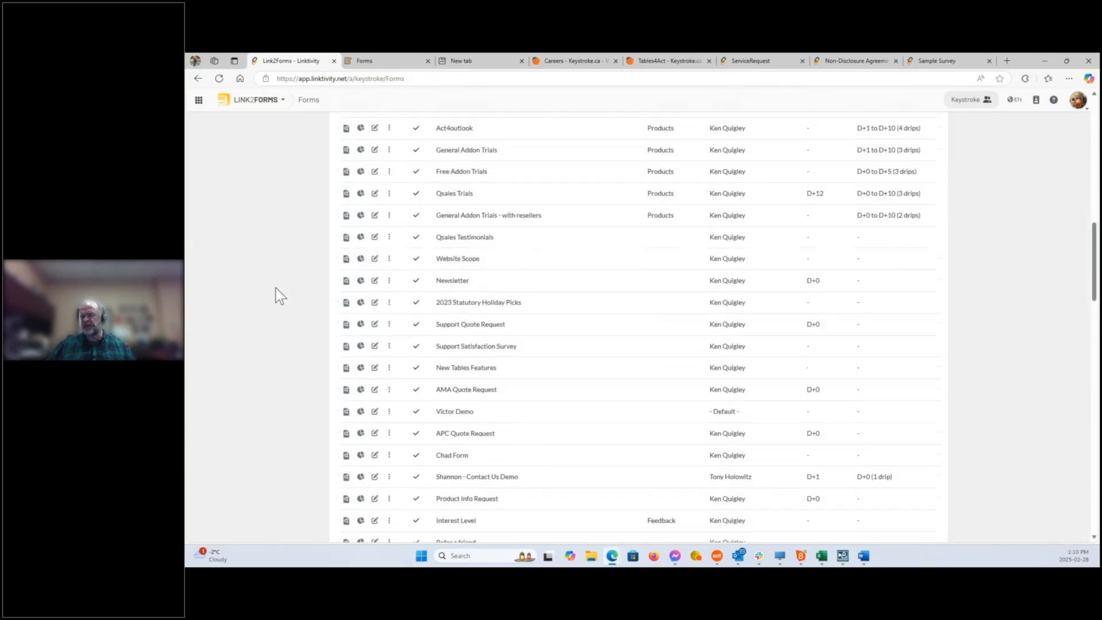
{"action": "scroll", "coordinate": [277, 296], "scroll_direction": "down", "scroll_amount": 5}
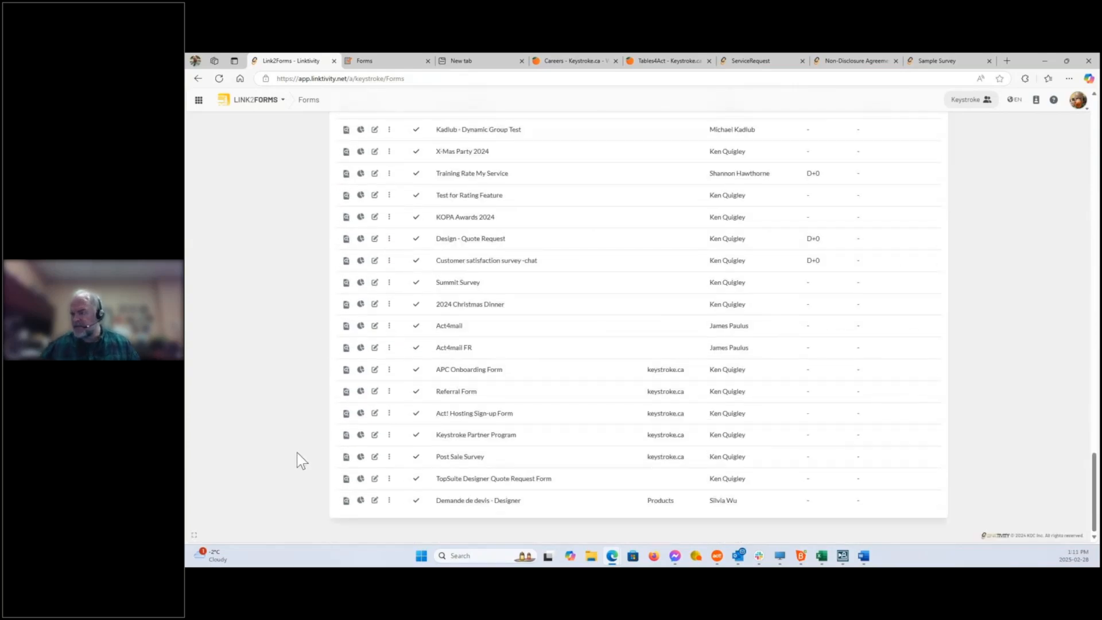
{"action": "left_click", "coordinate": [360, 217]}
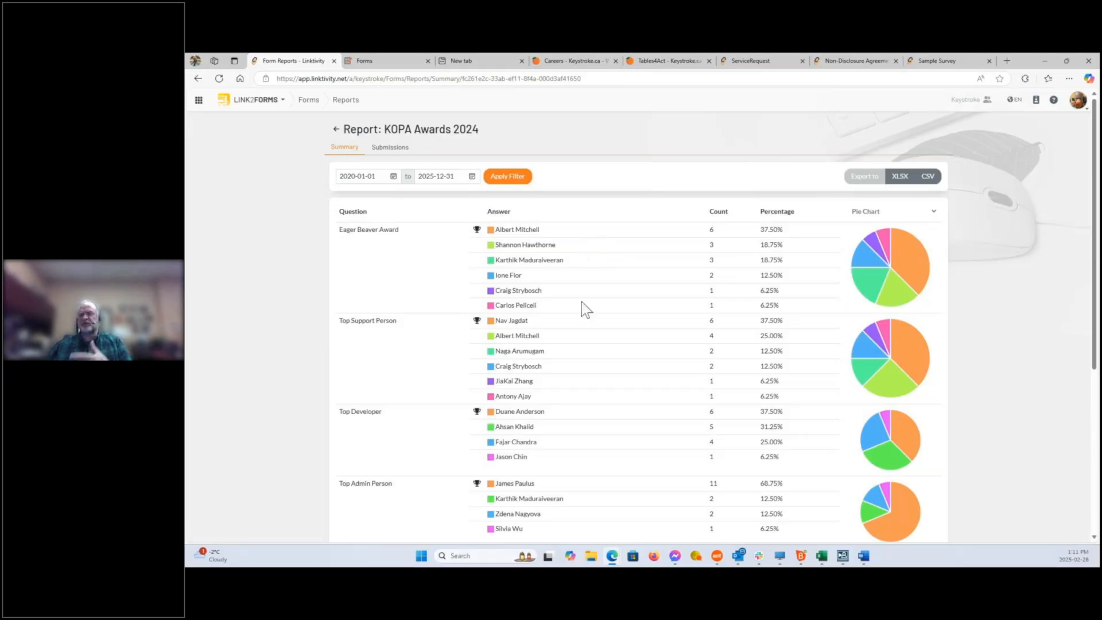
Review the KOPA Awards 2024 report's answers, counts, percentages and pie charts for each award question
{"action": "scroll", "coordinate": [590, 335], "scroll_direction": "down", "scroll_amount": 1}
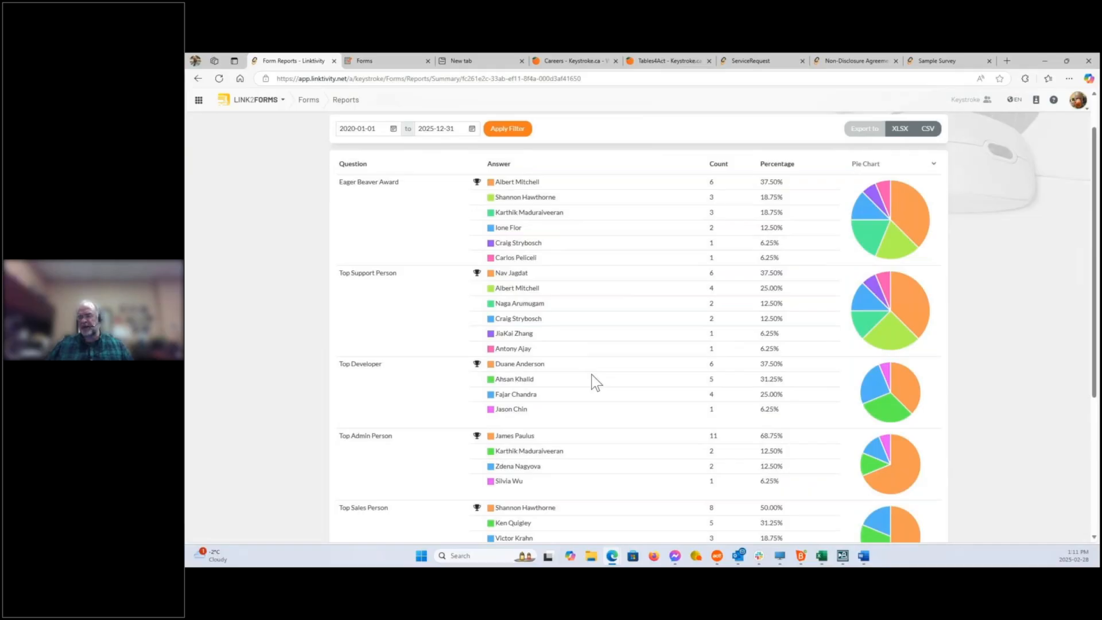
{"action": "scroll", "coordinate": [597, 382], "scroll_direction": "down", "scroll_amount": 1}
{"action": "scroll", "coordinate": [601, 385], "scroll_direction": "up", "scroll_amount": 2}
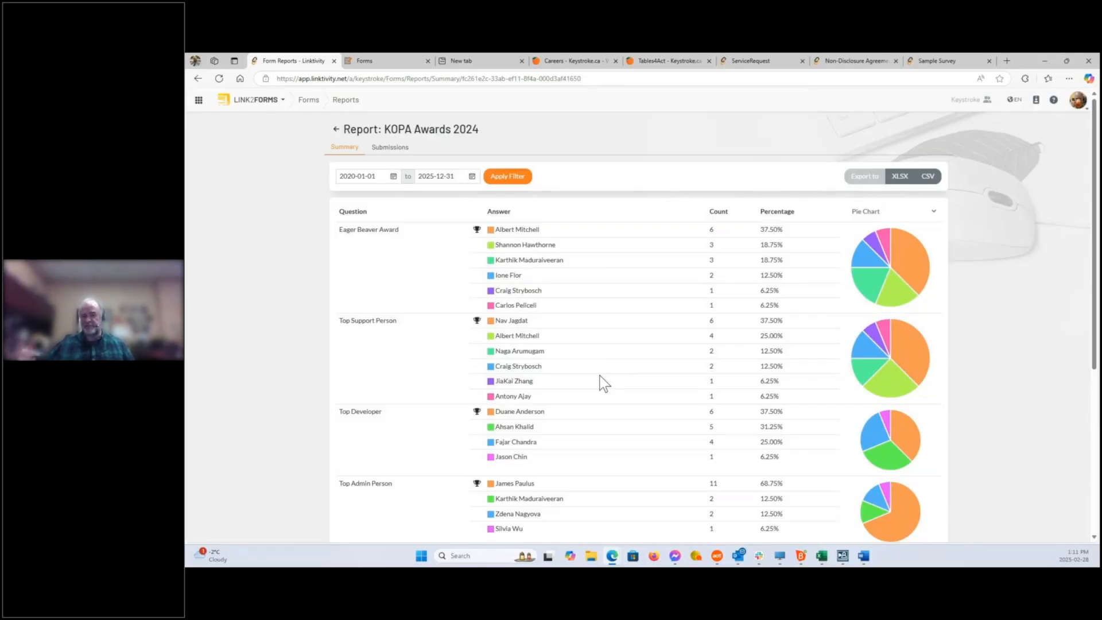
{"action": "scroll", "coordinate": [573, 385], "scroll_direction": "down", "scroll_amount": 3}
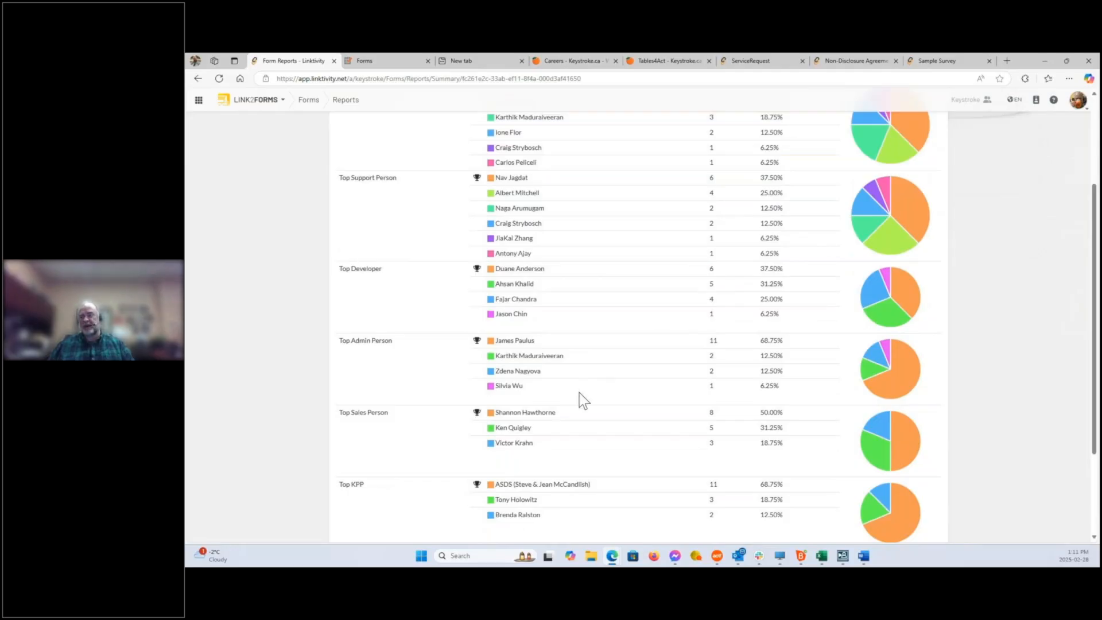
{"action": "scroll", "coordinate": [593, 396], "scroll_direction": "up", "scroll_amount": 1}
{"action": "scroll", "coordinate": [591, 402], "scroll_direction": "up", "scroll_amount": 1}
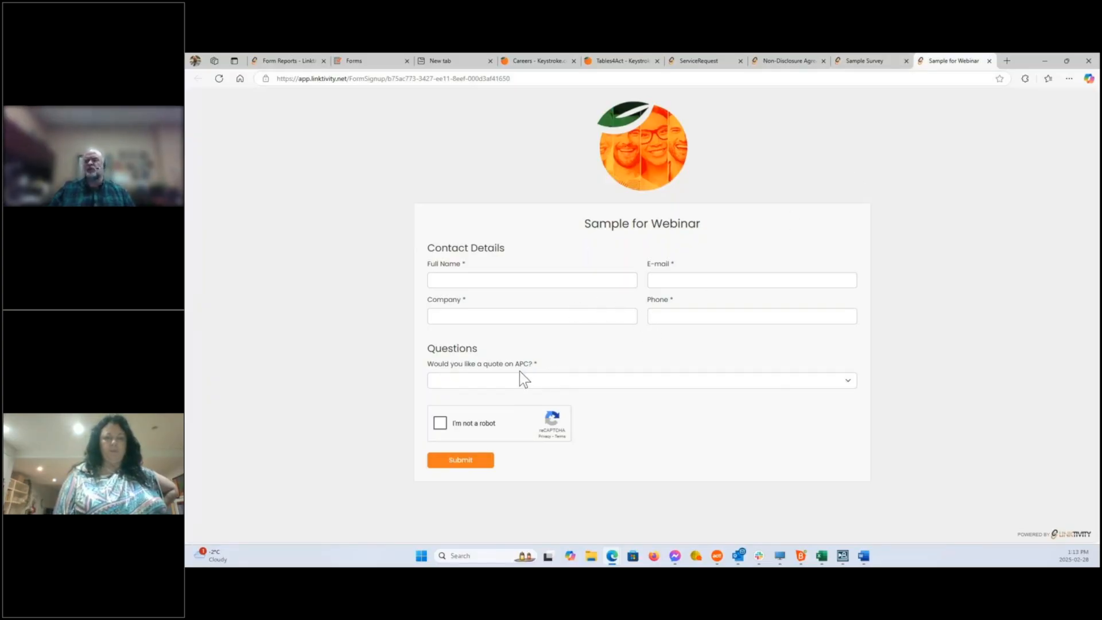
On the Sample for Webinar form, answer Yes to the APC quote question and view the choices of the follow-up question
{"action": "left_click", "coordinate": [851, 379]}
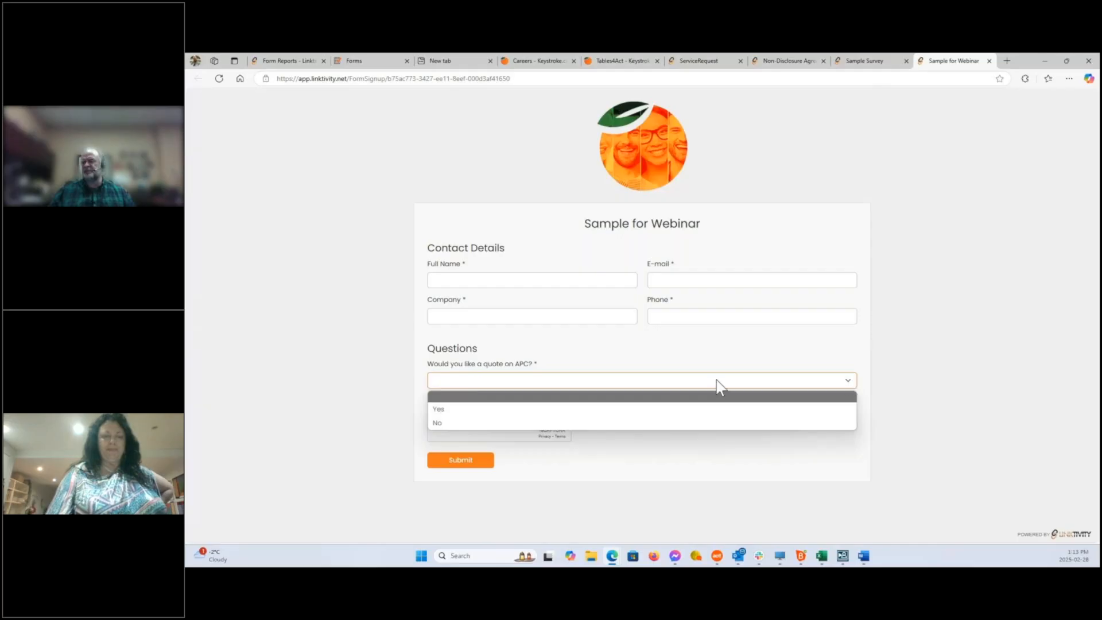
{"action": "left_click", "coordinate": [466, 410]}
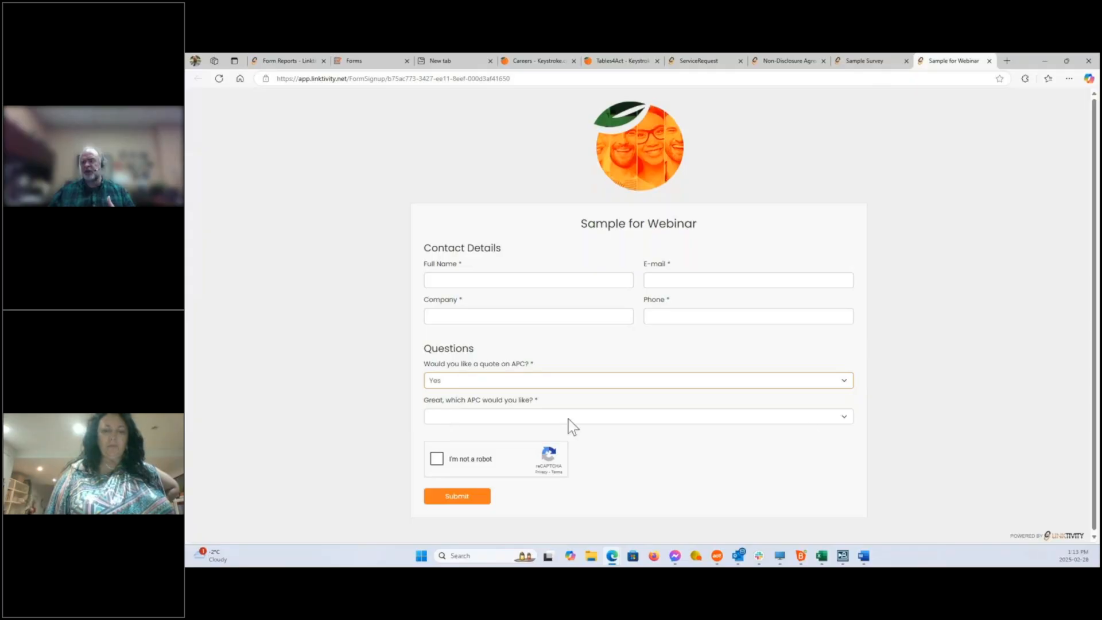
{"action": "left_click", "coordinate": [843, 419]}
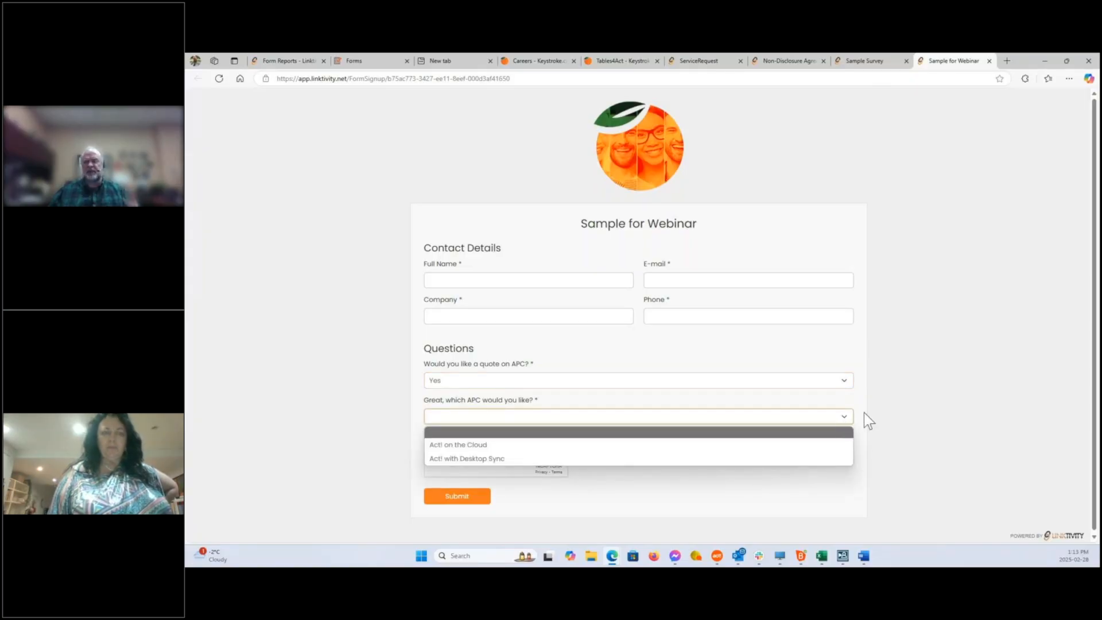
{"action": "left_click", "coordinate": [944, 402]}
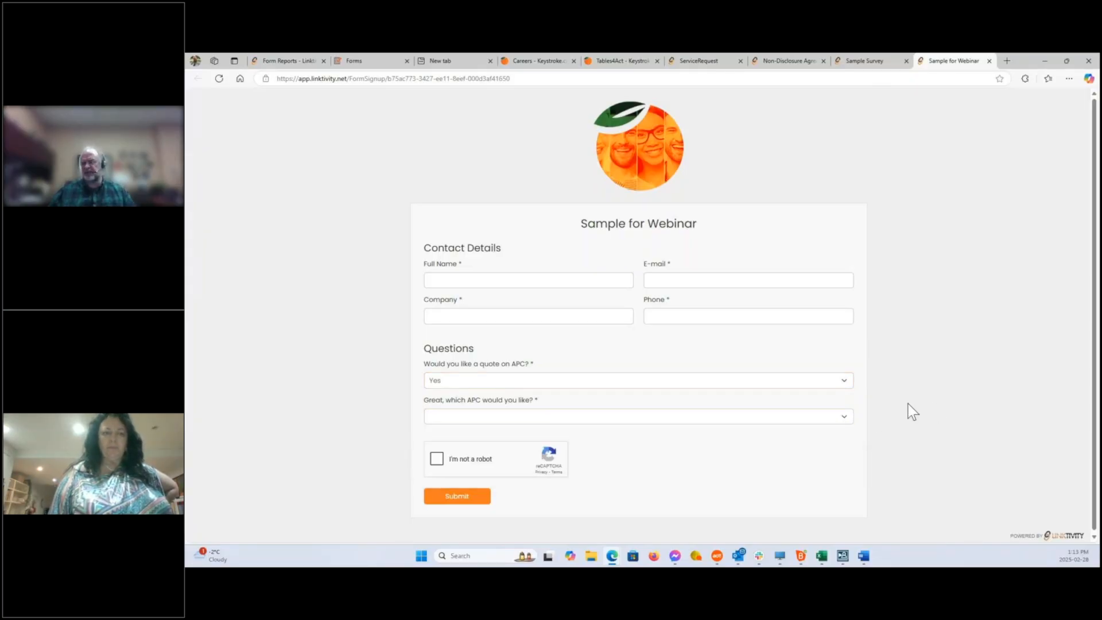
Change the APC quote answer to No and view the alternative follow-up question's choices without selecting one
{"action": "left_click", "coordinate": [844, 381]}
{"action": "left_click", "coordinate": [620, 423]}
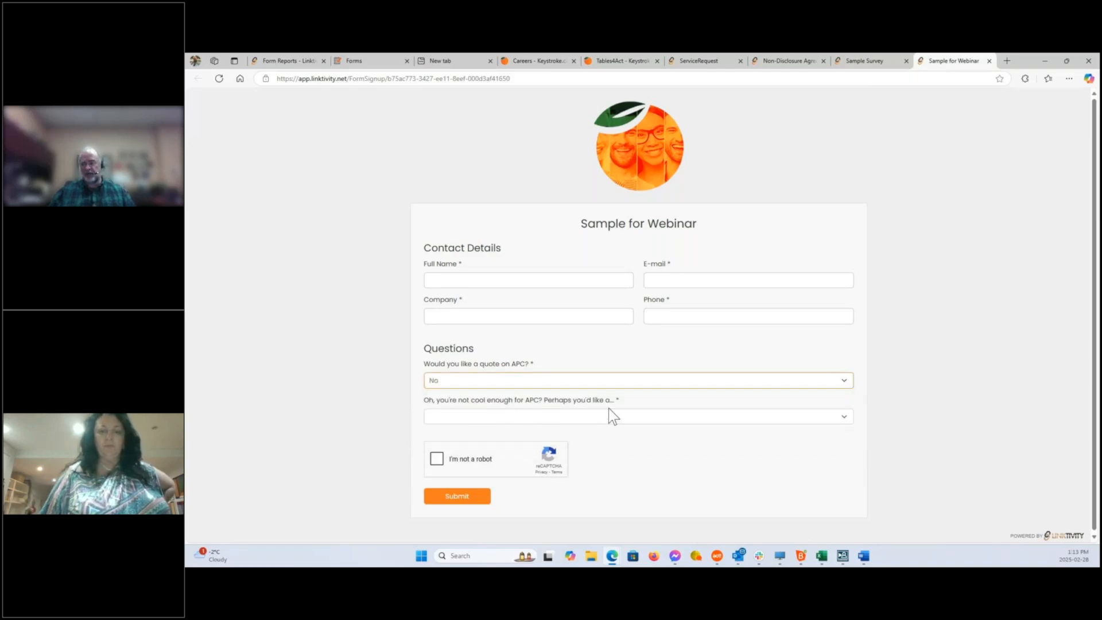
{"action": "left_click", "coordinate": [844, 417]}
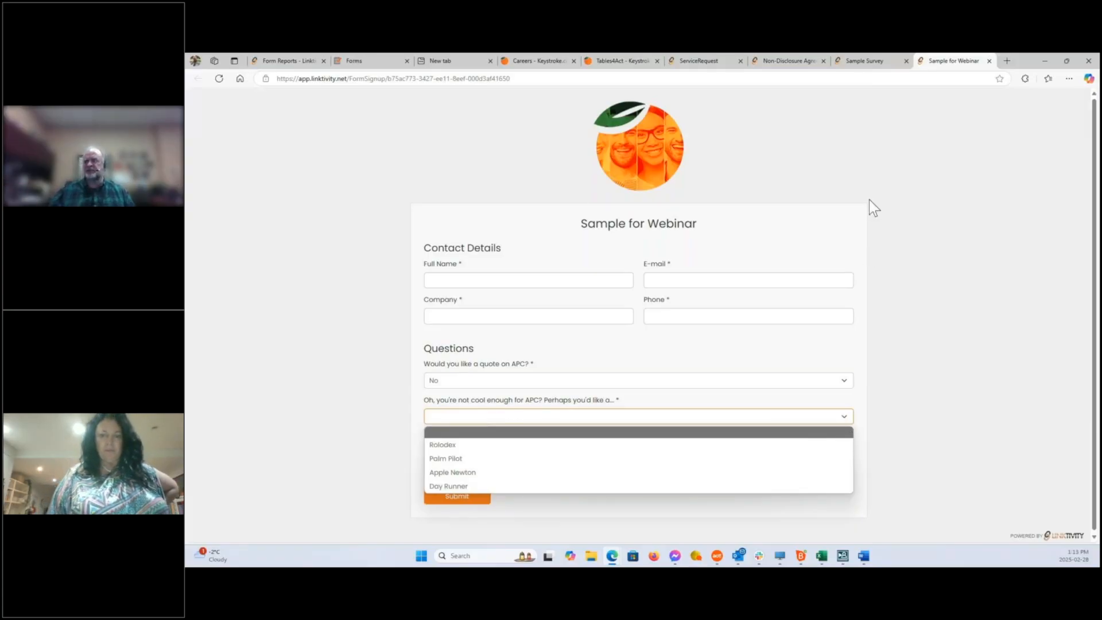
{"action": "left_click", "coordinate": [909, 178]}
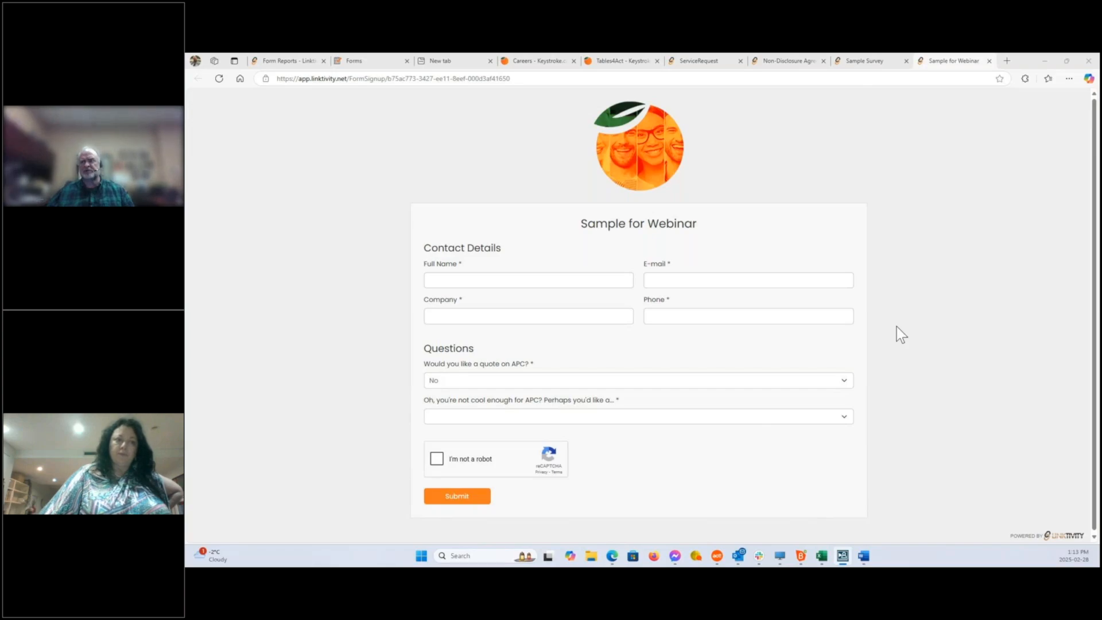
Return to the Keystroke Careers page and examine the Online Employment Application from its contact details down to the resume upload and submission area
{"action": "left_click", "coordinate": [547, 60]}
{"action": "scroll", "coordinate": [931, 353], "scroll_direction": "down", "scroll_amount": 5}
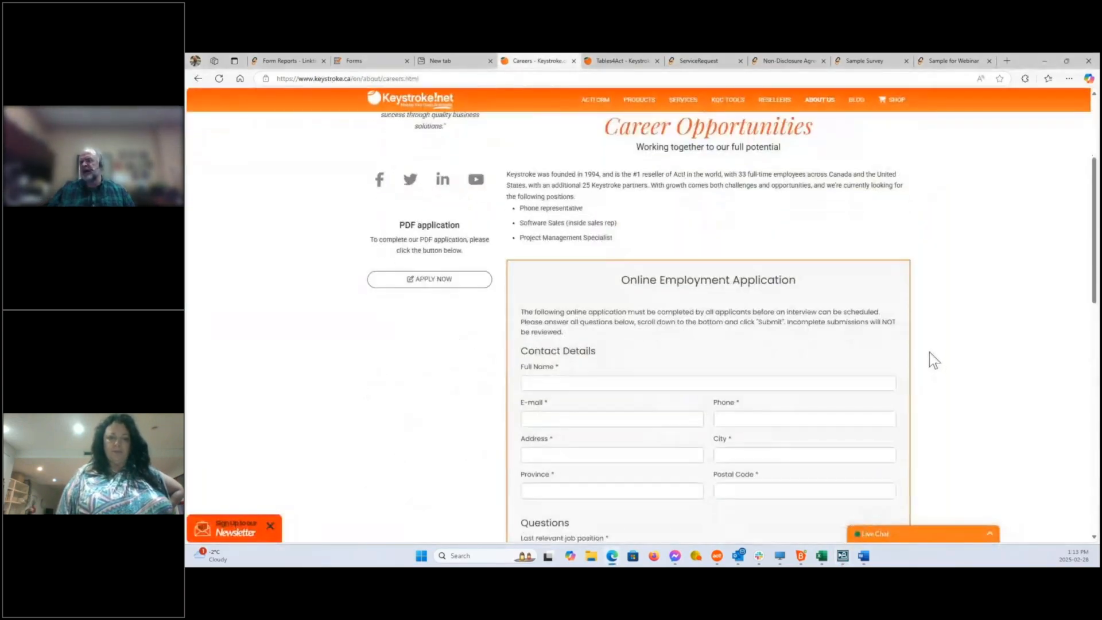
{"action": "scroll", "coordinate": [636, 412], "scroll_direction": "down", "scroll_amount": 3}
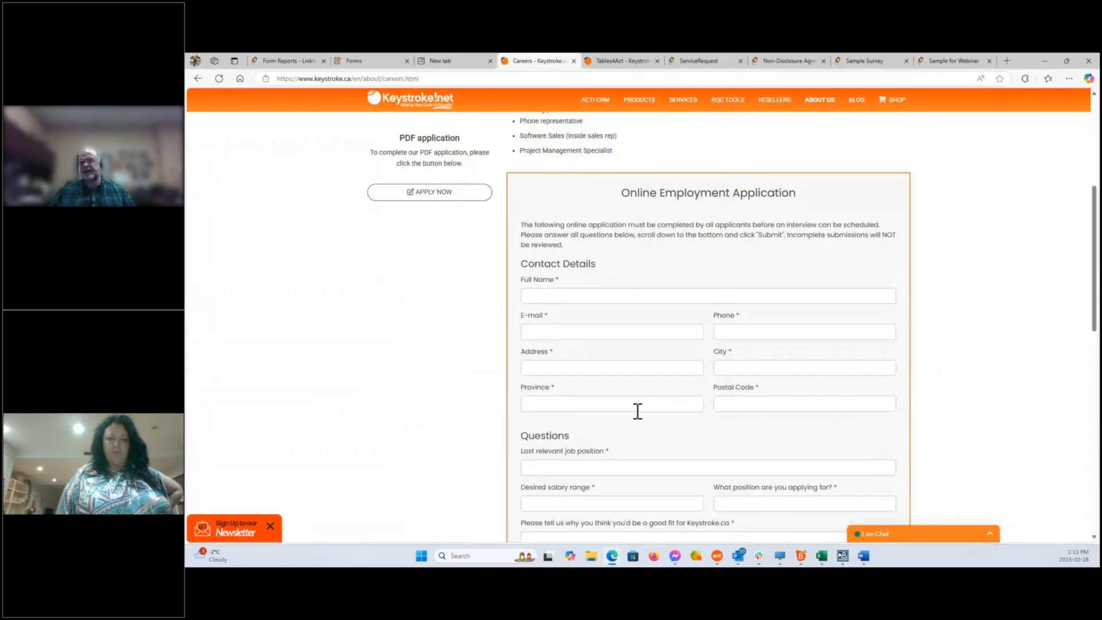
{"action": "scroll", "coordinate": [635, 412], "scroll_direction": "down", "scroll_amount": 2}
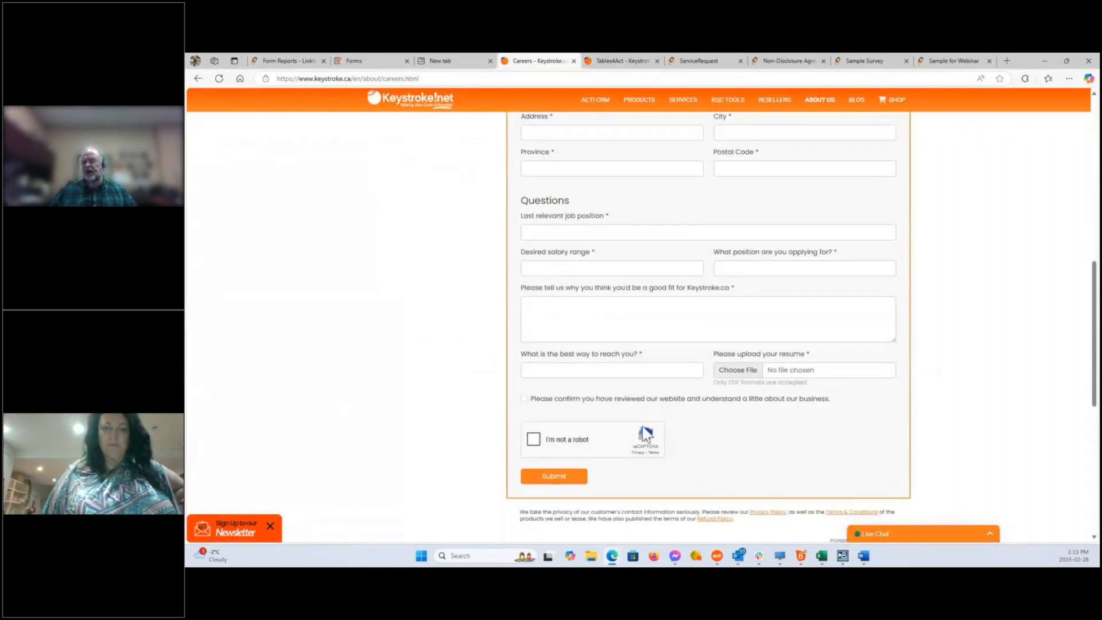
{"action": "scroll", "coordinate": [674, 441], "scroll_direction": "up", "scroll_amount": 8}
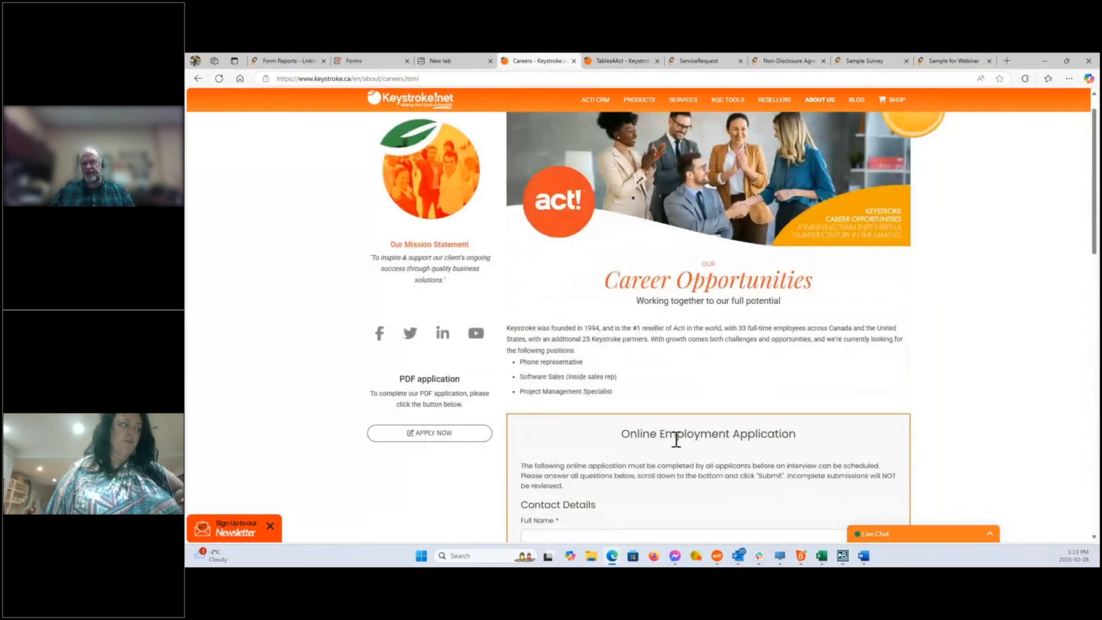
{"action": "scroll", "coordinate": [677, 446], "scroll_direction": "down", "scroll_amount": 3}
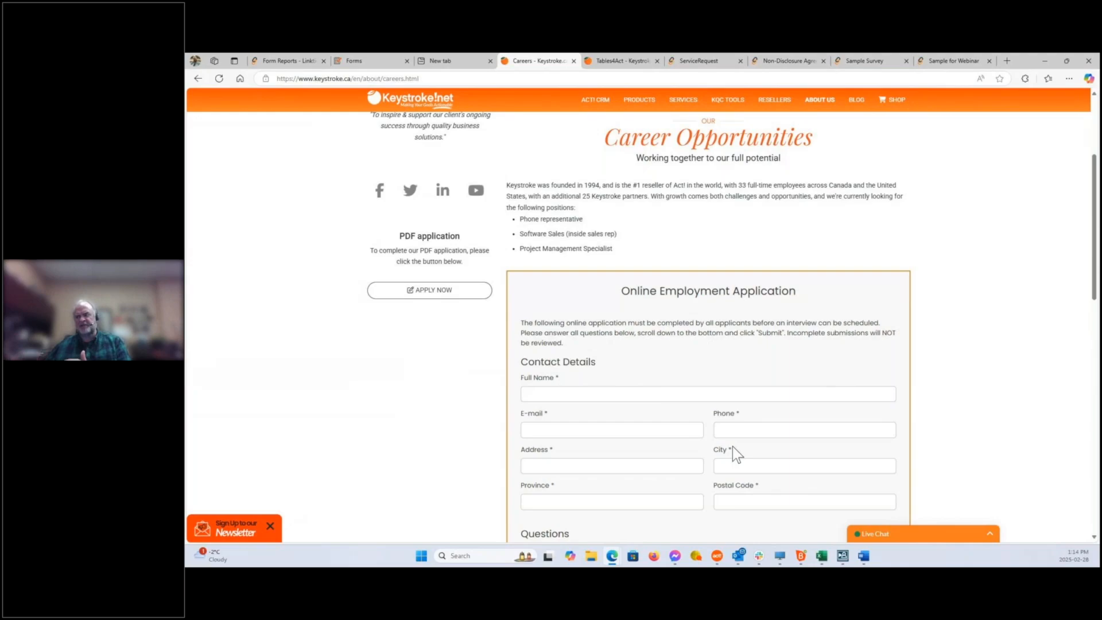
{"action": "scroll", "coordinate": [651, 397], "scroll_direction": "down", "scroll_amount": 6}
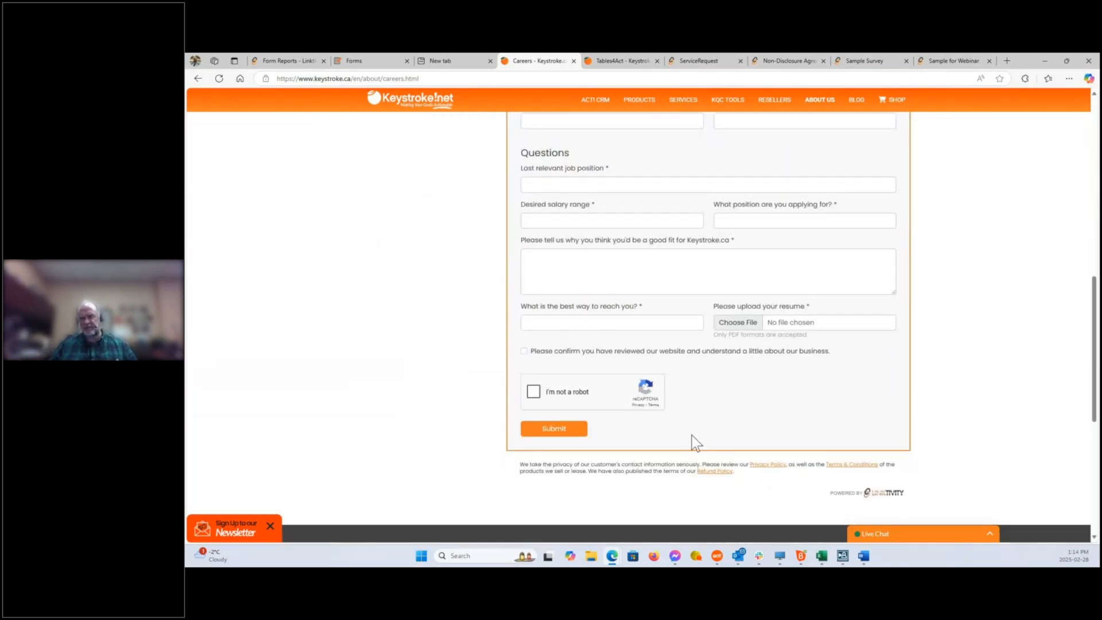
{"action": "scroll", "coordinate": [691, 436], "scroll_direction": "up", "scroll_amount": 5}
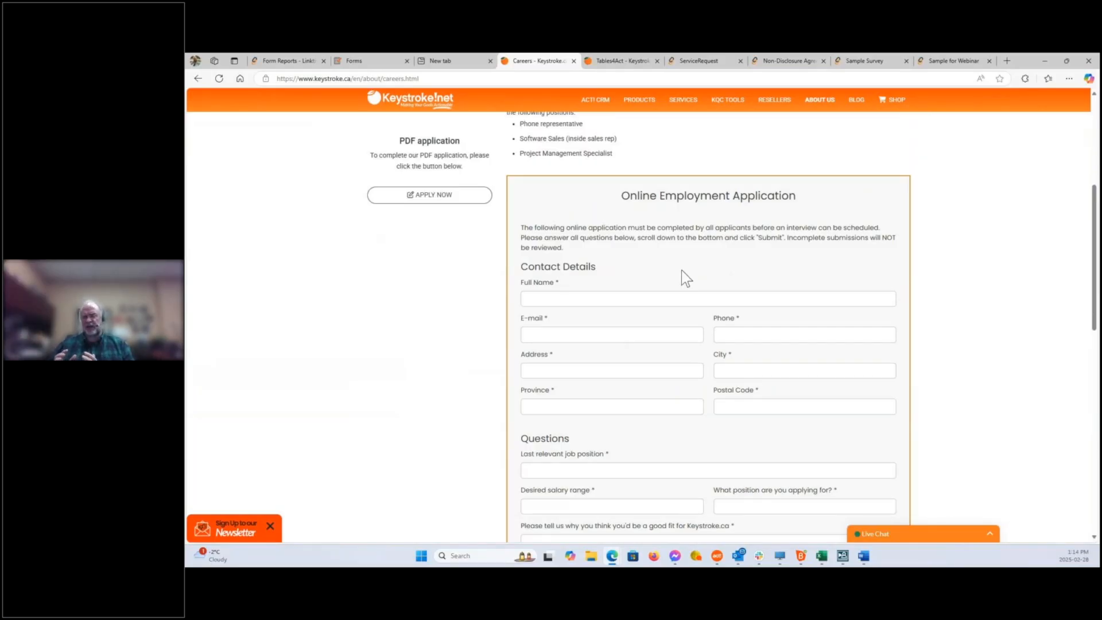
{"action": "scroll", "coordinate": [686, 283], "scroll_direction": "down", "scroll_amount": 3}
{"action": "scroll", "coordinate": [719, 340], "scroll_direction": "down", "scroll_amount": 2}
{"action": "scroll", "coordinate": [975, 302], "scroll_direction": "up", "scroll_amount": 4}
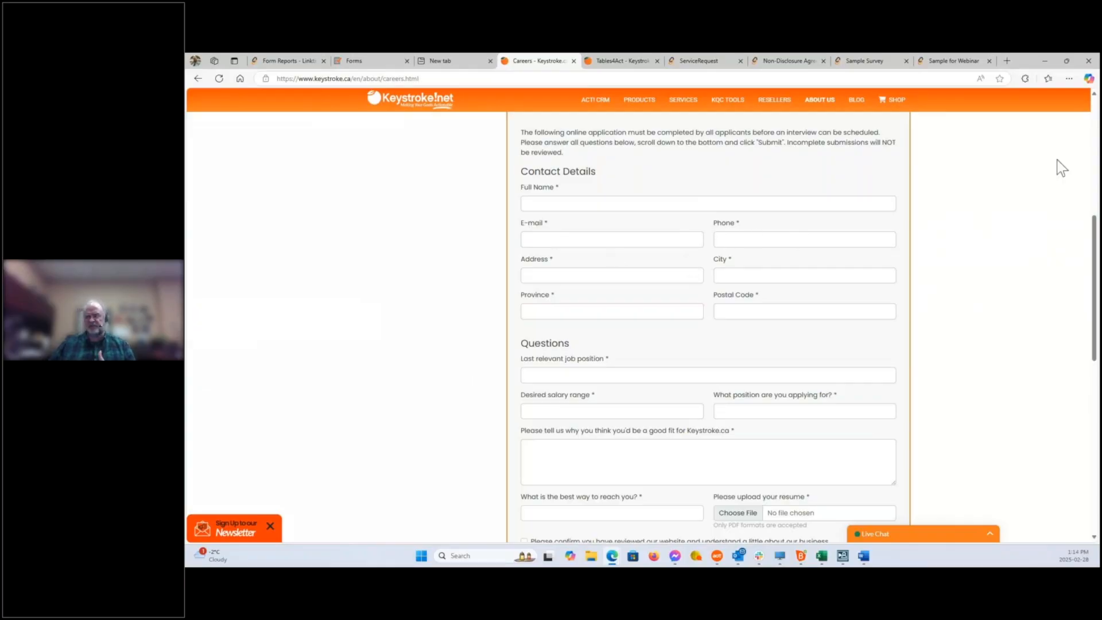
Restore down the browser window and narrow it until the employment application's contact fields stack in a single column
{"action": "mouse_move", "coordinate": [1068, 66]}
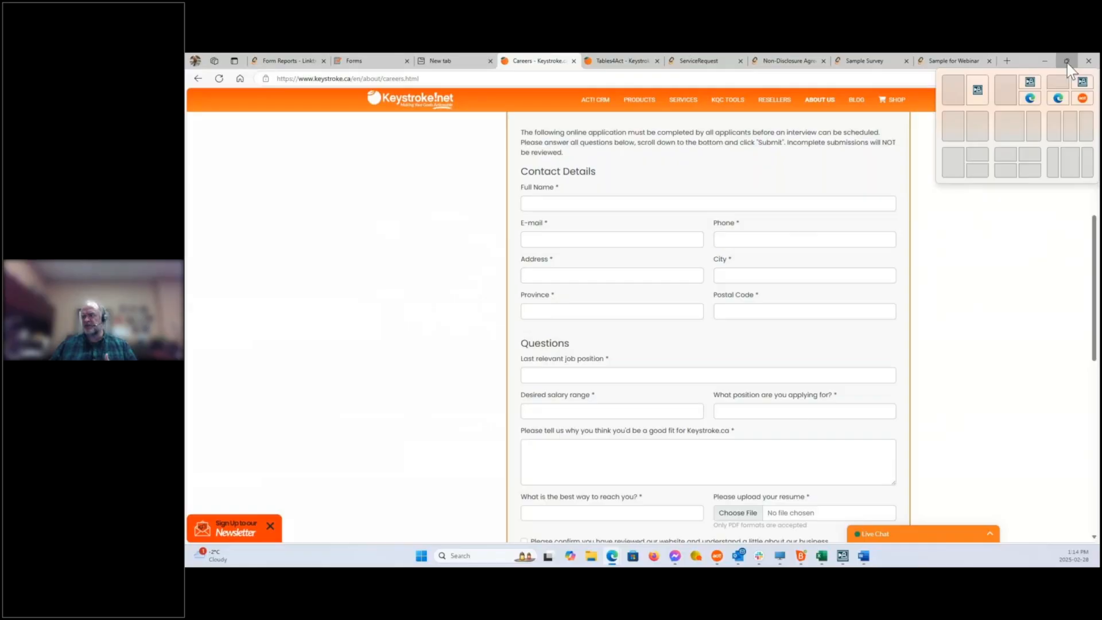
{"action": "left_click", "coordinate": [1066, 61]}
{"action": "left_click_drag", "start_coordinate": [1005, 212], "coordinate": [589, 231]}
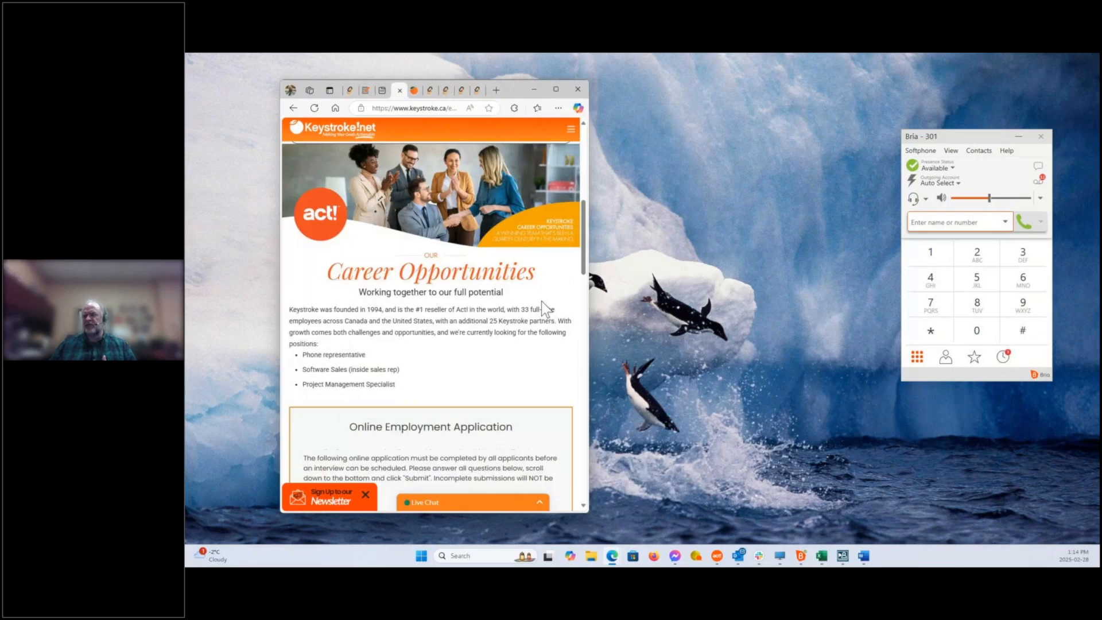
{"action": "scroll", "coordinate": [542, 301], "scroll_direction": "down", "scroll_amount": 5}
{"action": "scroll", "coordinate": [584, 290], "scroll_direction": "up", "scroll_amount": 2}
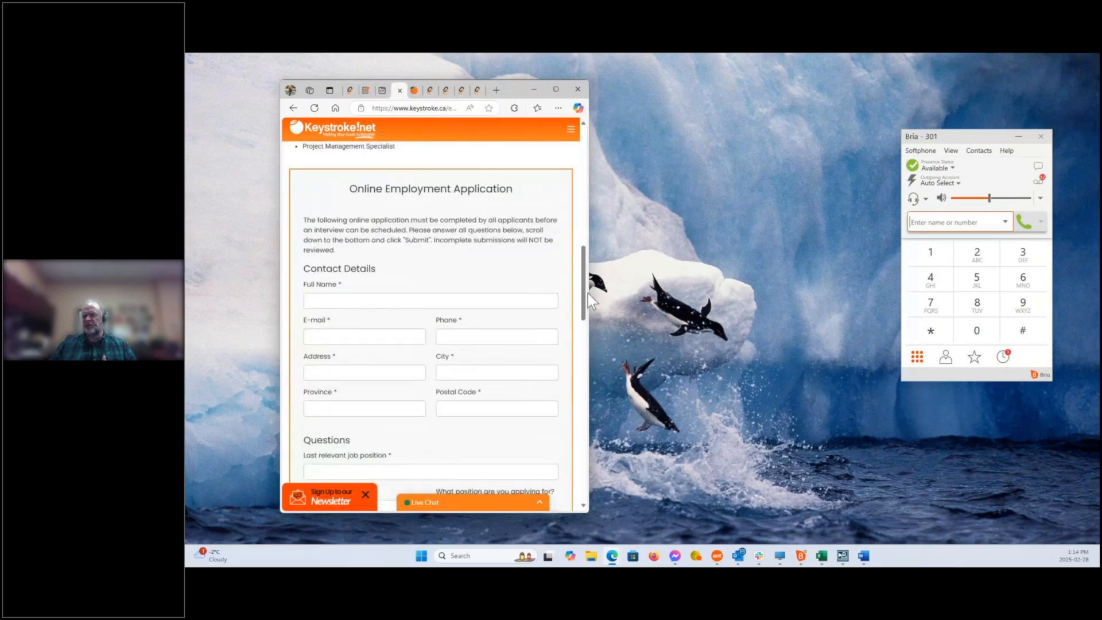
{"action": "left_click_drag", "start_coordinate": [587, 292], "coordinate": [546, 295]}
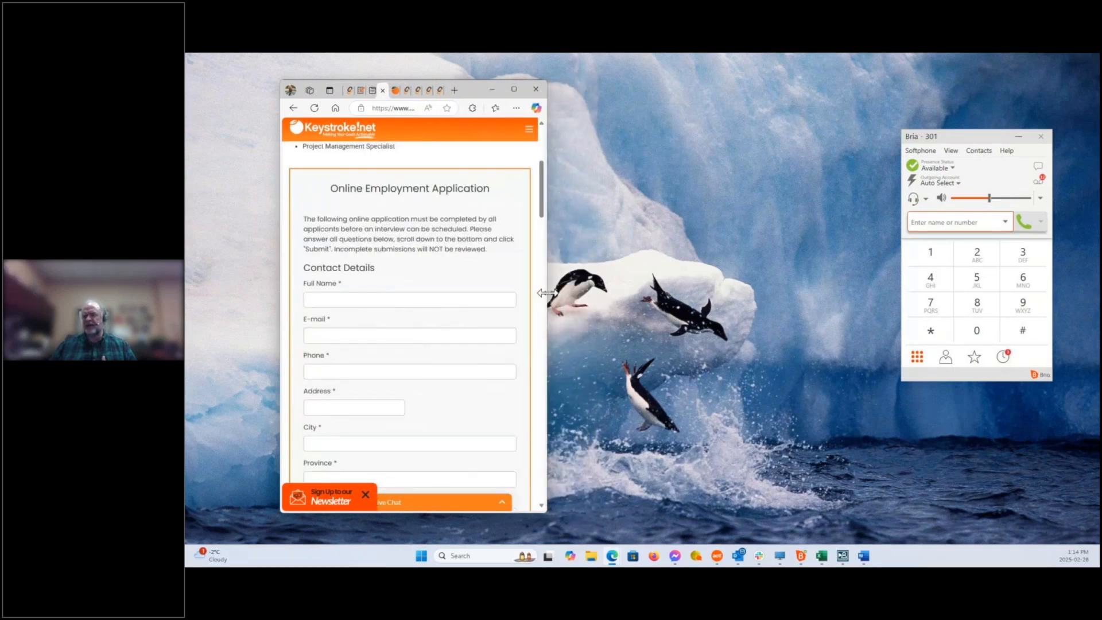
Narrow the browser window further to phone width, review the whole employment application in that layout, and maximize the window again
{"action": "scroll", "coordinate": [509, 298], "scroll_direction": "down", "scroll_amount": 5}
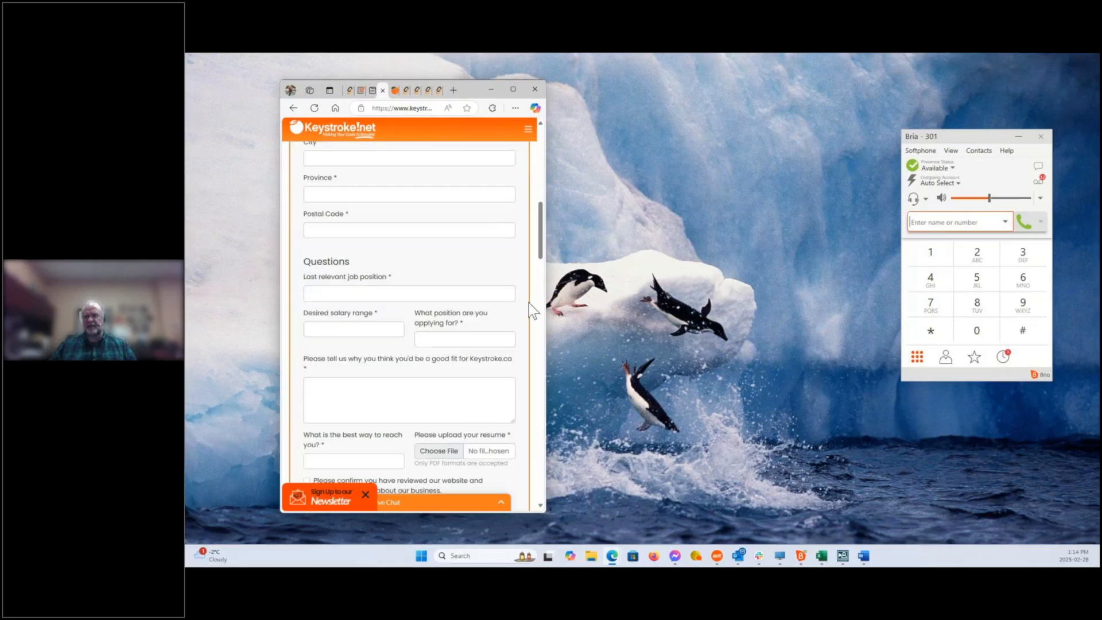
{"action": "left_click_drag", "start_coordinate": [546, 306], "coordinate": [470, 303]}
{"action": "scroll", "coordinate": [463, 292], "scroll_direction": "up", "scroll_amount": 4}
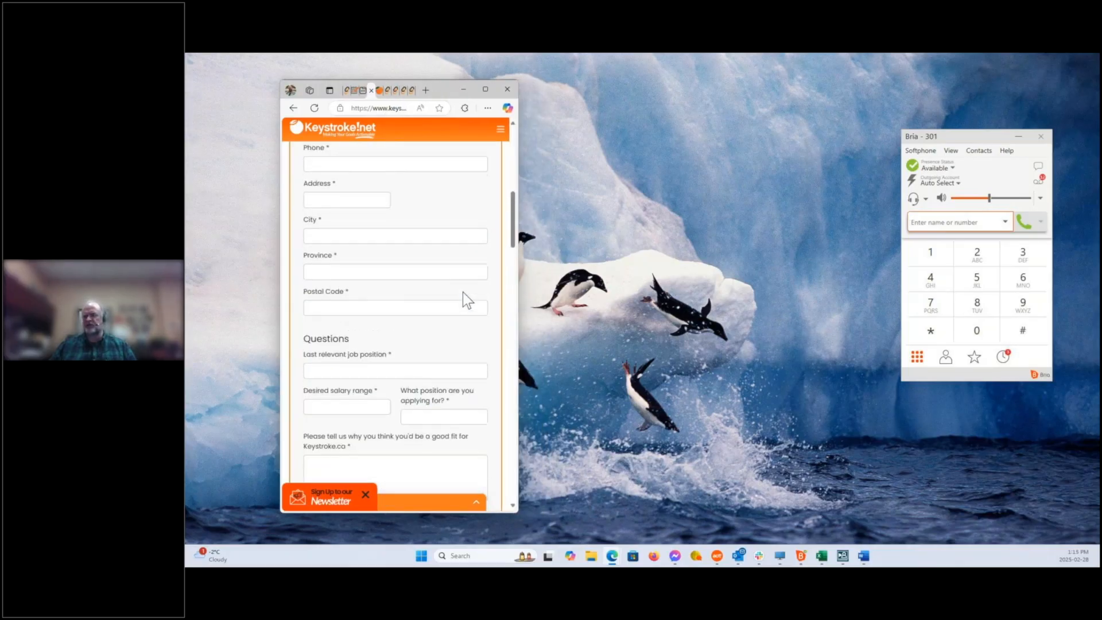
{"action": "scroll", "coordinate": [465, 293], "scroll_direction": "down", "scroll_amount": 8}
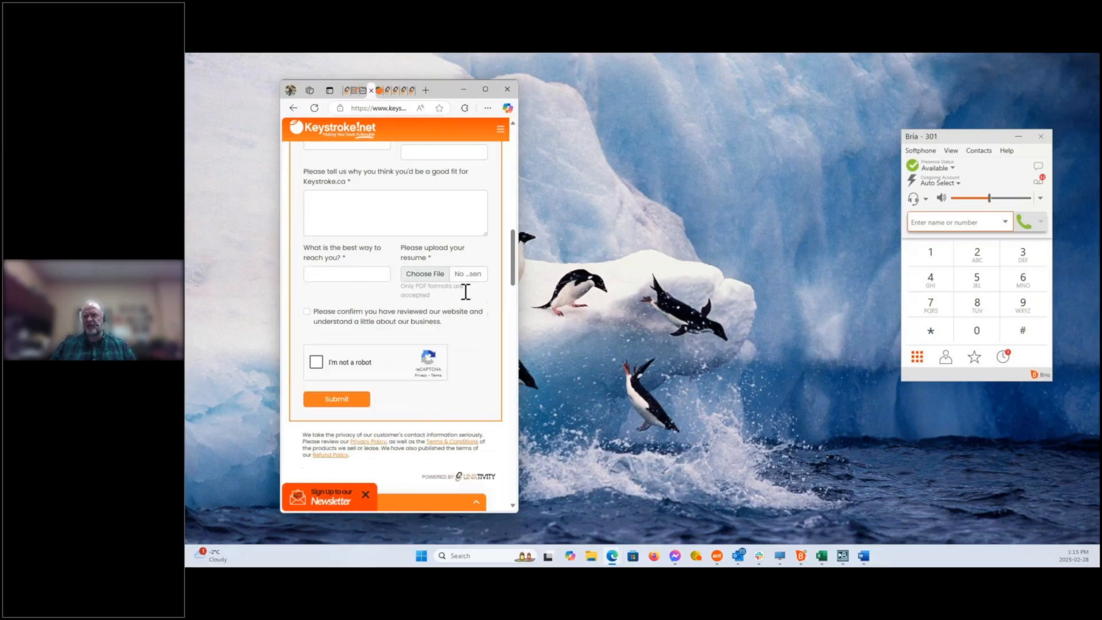
{"action": "scroll", "coordinate": [463, 321], "scroll_direction": "up", "scroll_amount": 10}
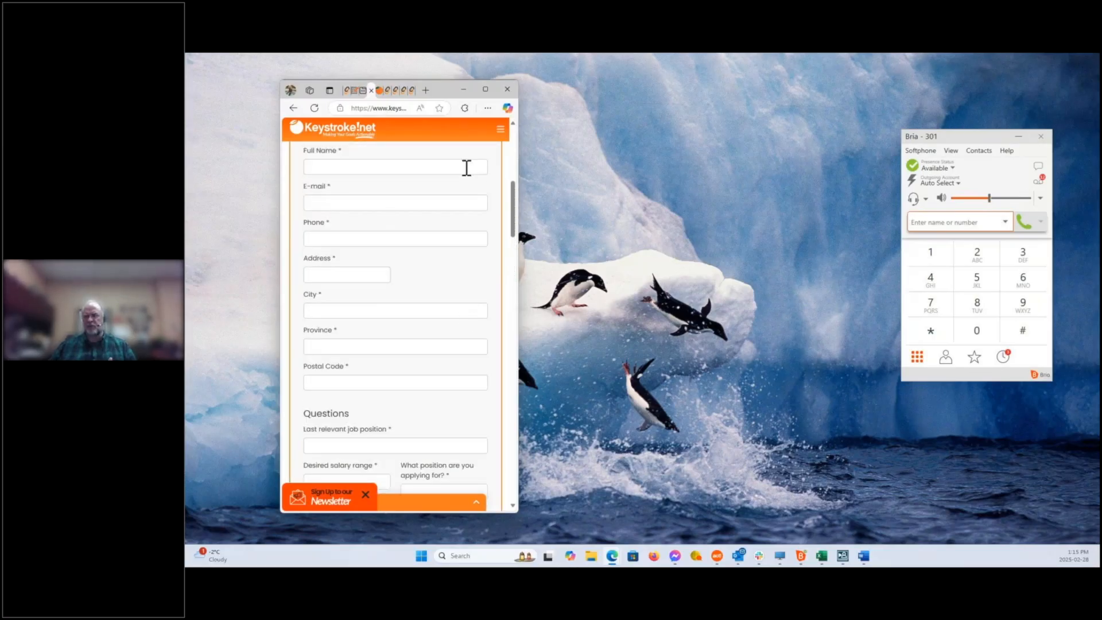
{"action": "left_click", "coordinate": [486, 90]}
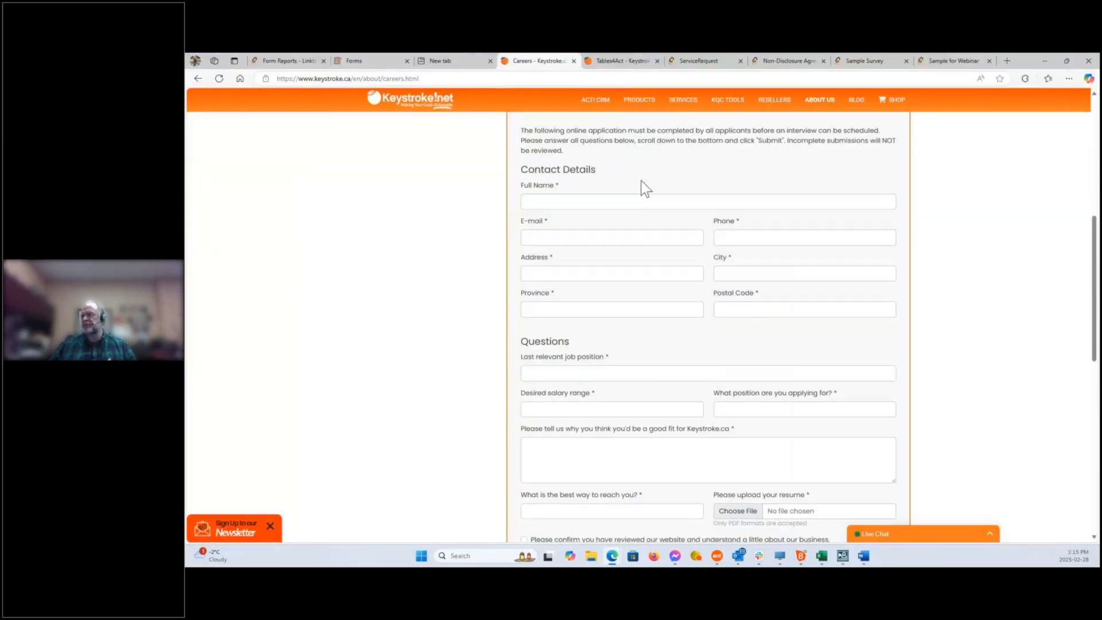
Open the Link2Forms product page from the Linktivity Products category on the Keystroke site
{"action": "scroll", "coordinate": [985, 325], "scroll_direction": "up", "scroll_amount": 5}
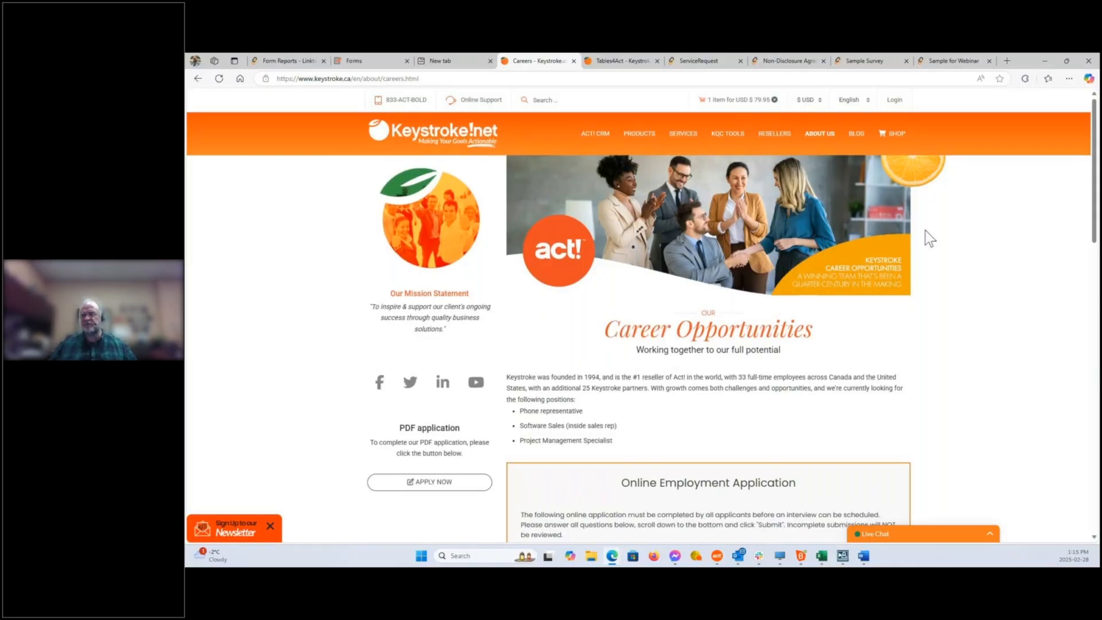
{"action": "mouse_move", "coordinate": [642, 139]}
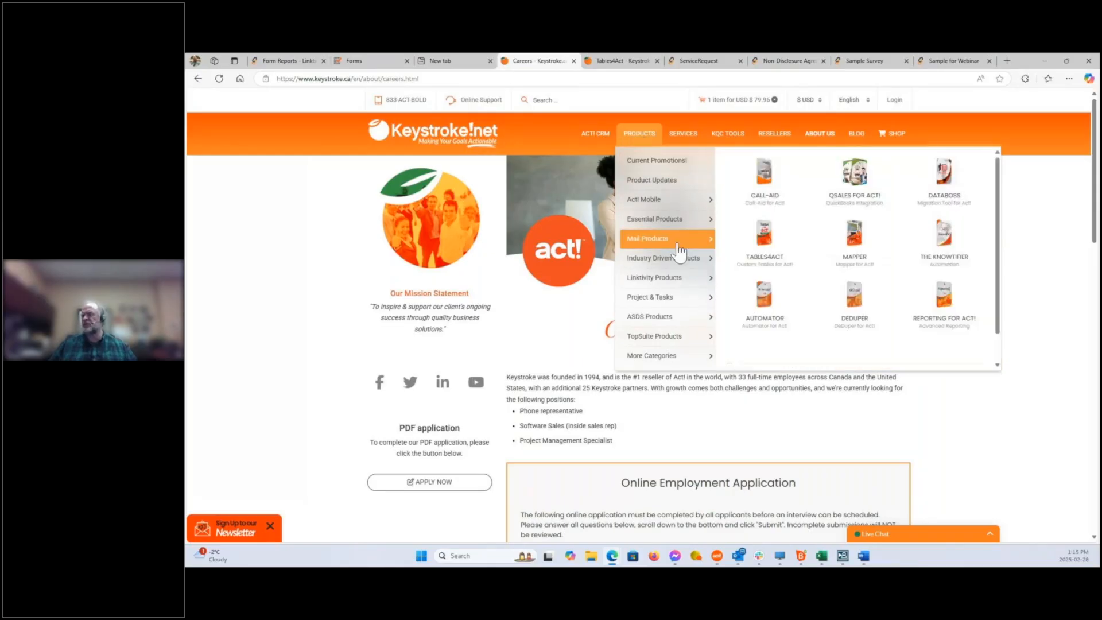
{"action": "mouse_move", "coordinate": [677, 284]}
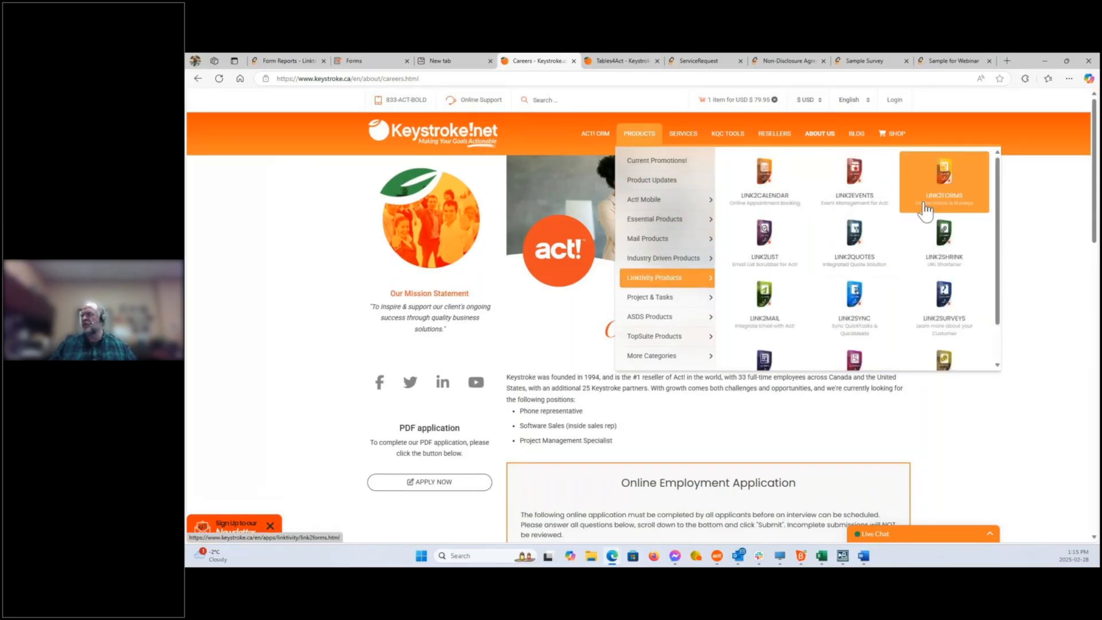
{"action": "left_click", "coordinate": [939, 185]}
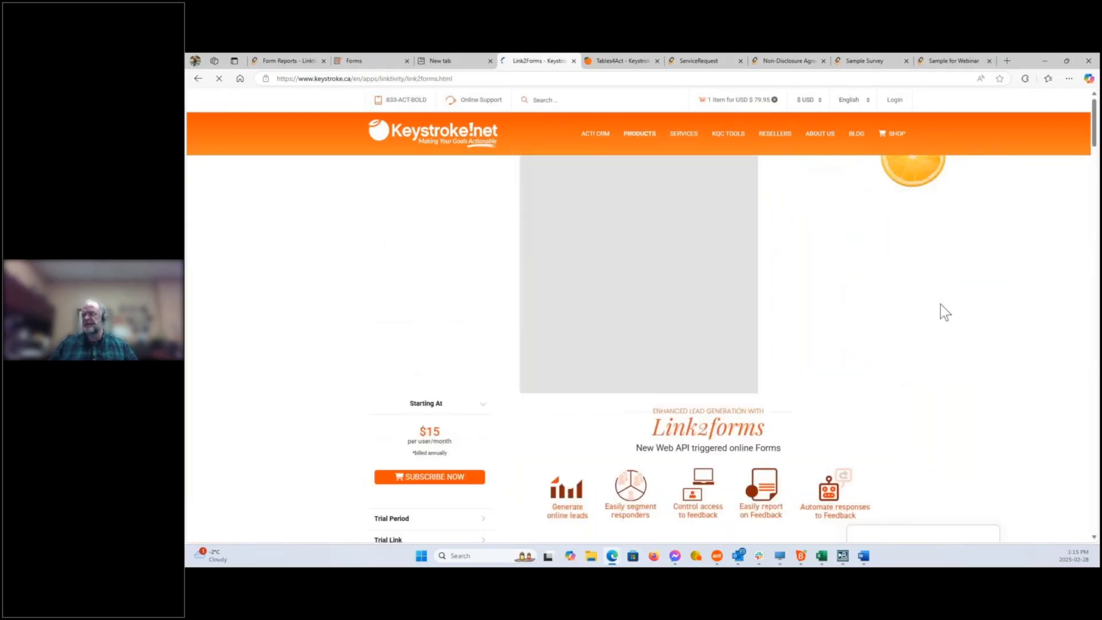
Examine the Link2Forms product page from the workflow section down through the Sample Quote Request Form to its display options
{"action": "scroll", "coordinate": [940, 304], "scroll_direction": "down", "scroll_amount": 5}
{"action": "scroll", "coordinate": [941, 305], "scroll_direction": "down", "scroll_amount": 10}
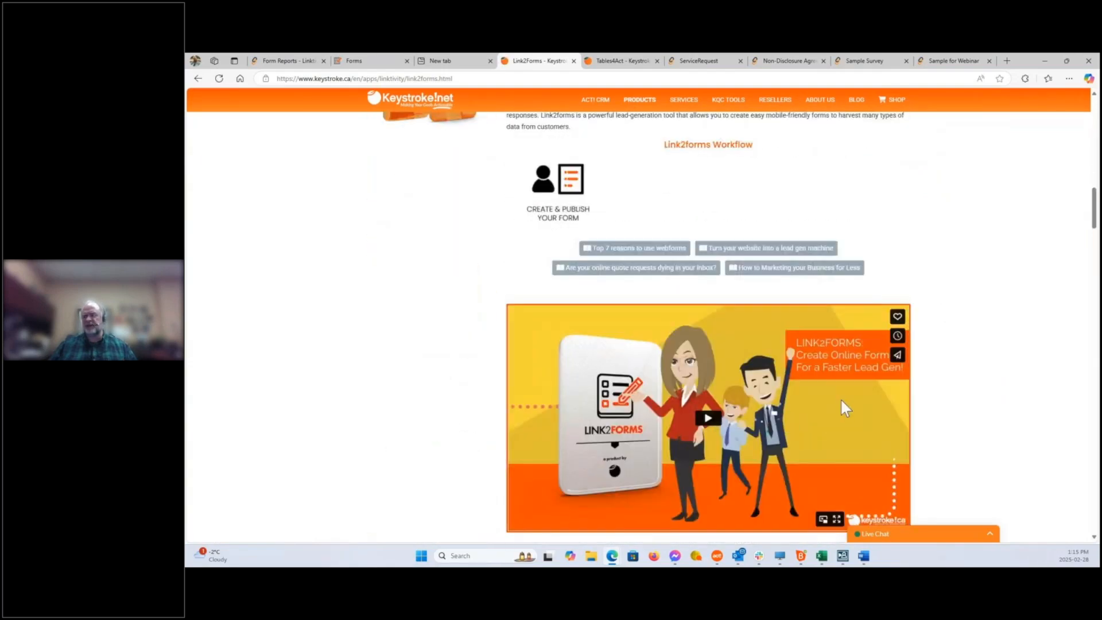
{"action": "scroll", "coordinate": [698, 438], "scroll_direction": "down", "scroll_amount": 10}
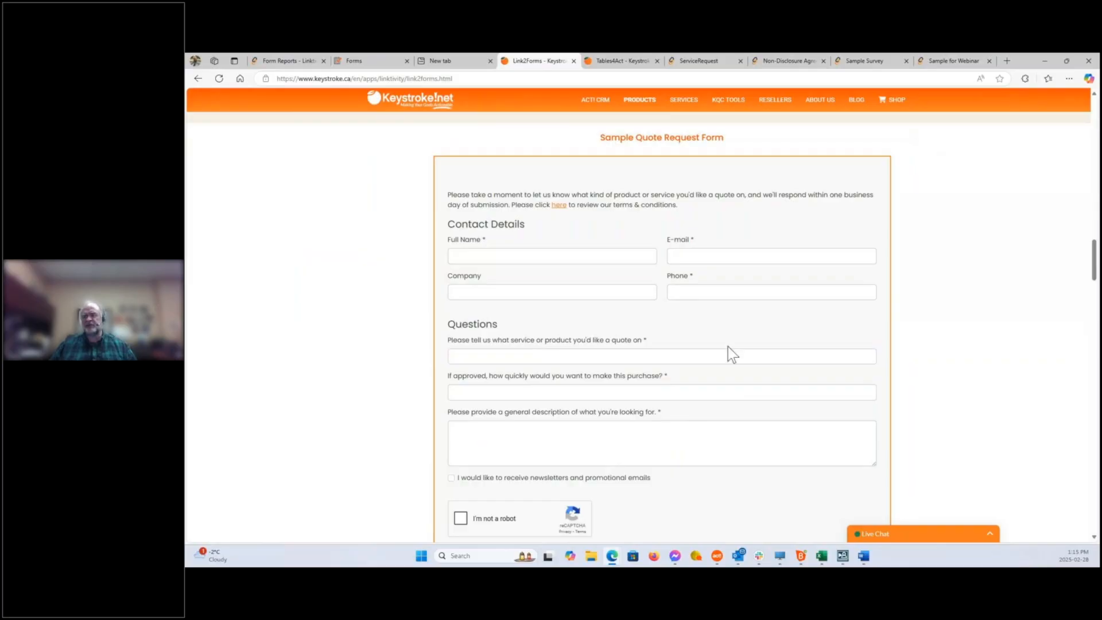
{"action": "scroll", "coordinate": [728, 347], "scroll_direction": "up", "scroll_amount": 2}
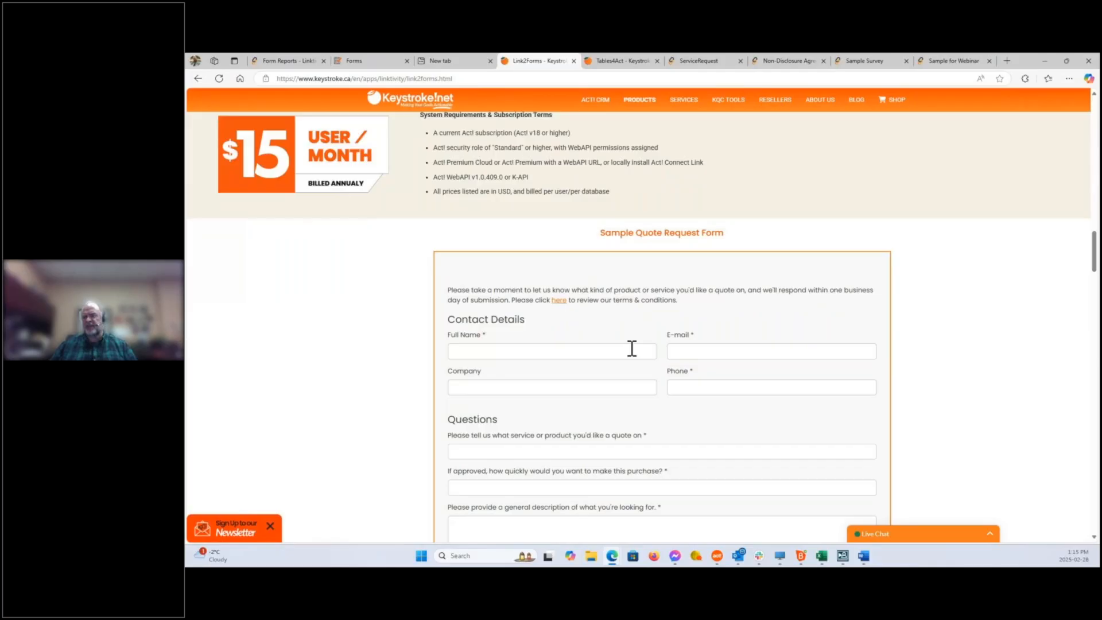
{"action": "scroll", "coordinate": [632, 349], "scroll_direction": "down", "scroll_amount": 8}
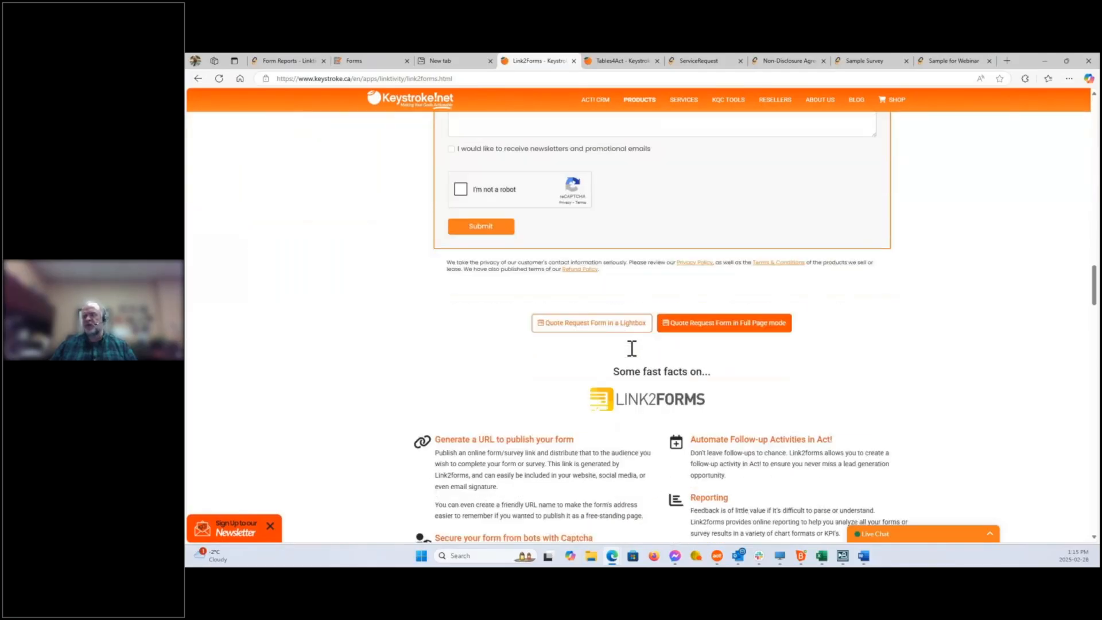
Preview the Quote Request form in a lightbox and in full page mode, and return to the Link2Forms product page
{"action": "left_click", "coordinate": [592, 271]}
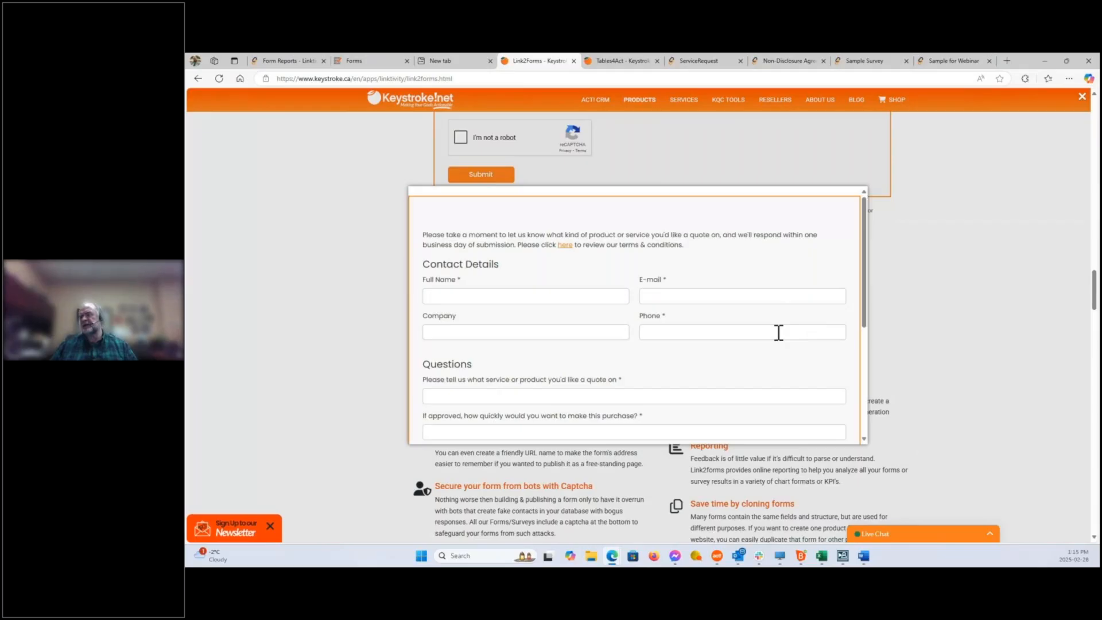
{"action": "left_click", "coordinate": [956, 267]}
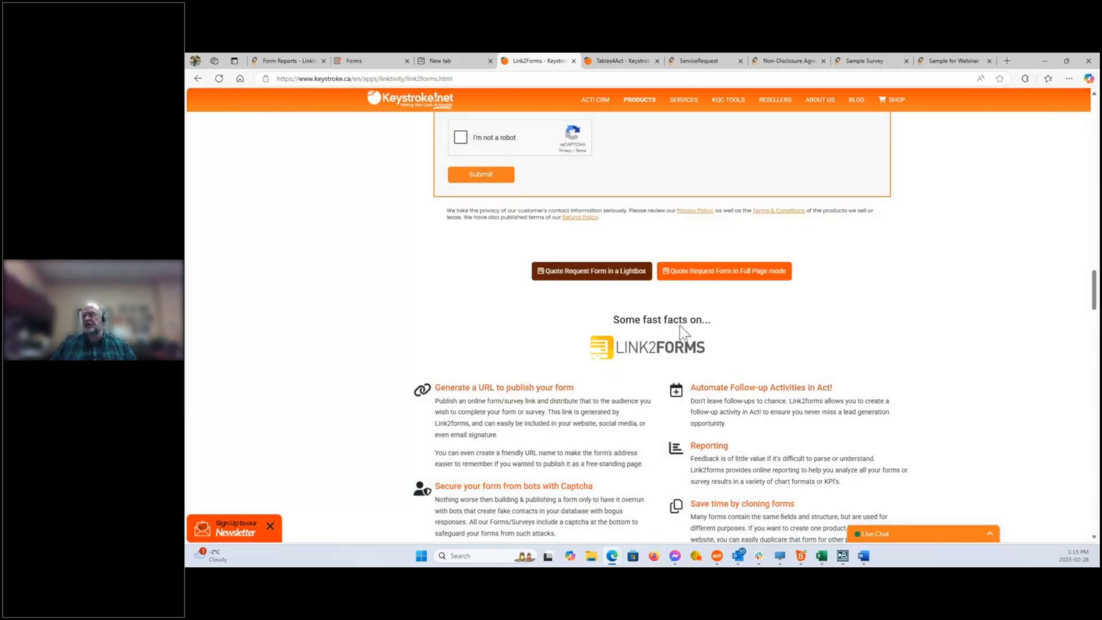
{"action": "left_click", "coordinate": [722, 272]}
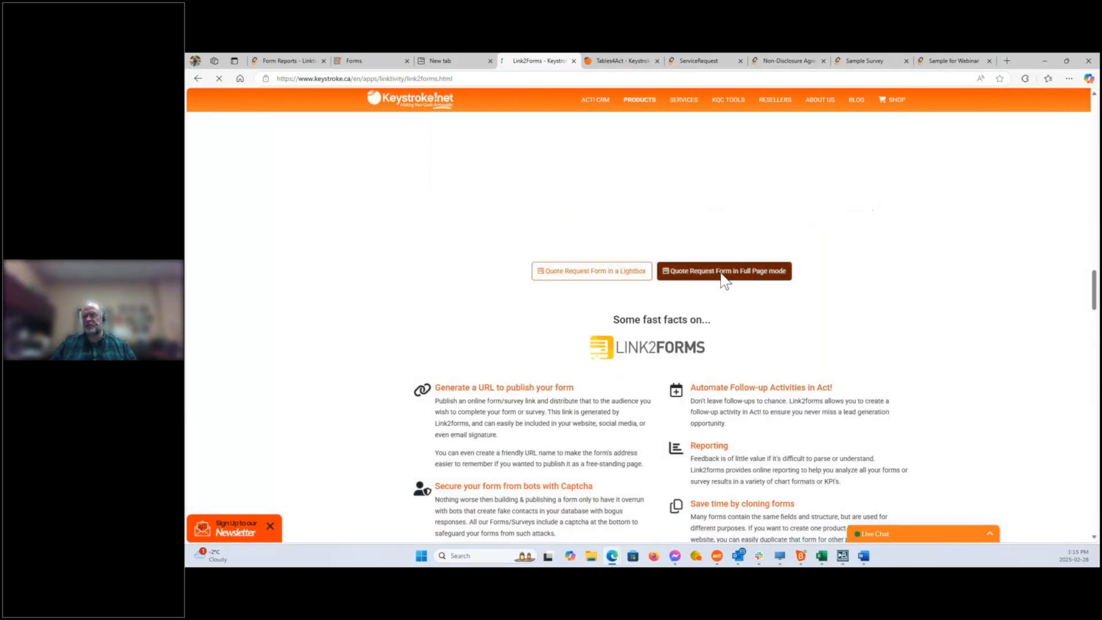
{"action": "mouse_move", "coordinate": [444, 65]}
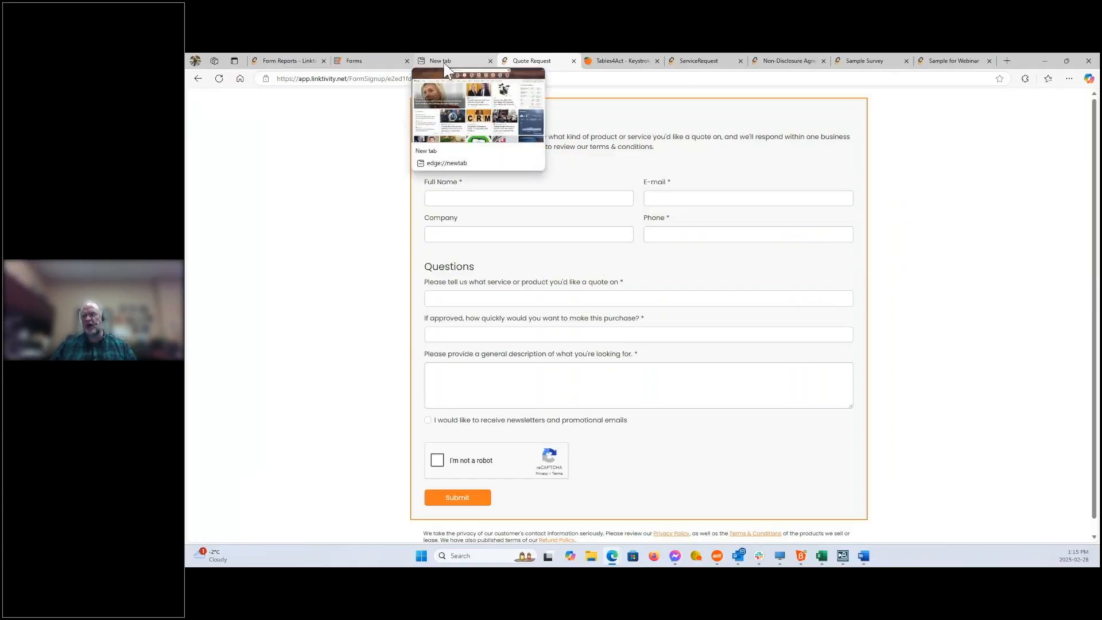
{"action": "left_click", "coordinate": [445, 65]}
{"action": "left_click", "coordinate": [522, 60]}
{"action": "left_click", "coordinate": [198, 81]}
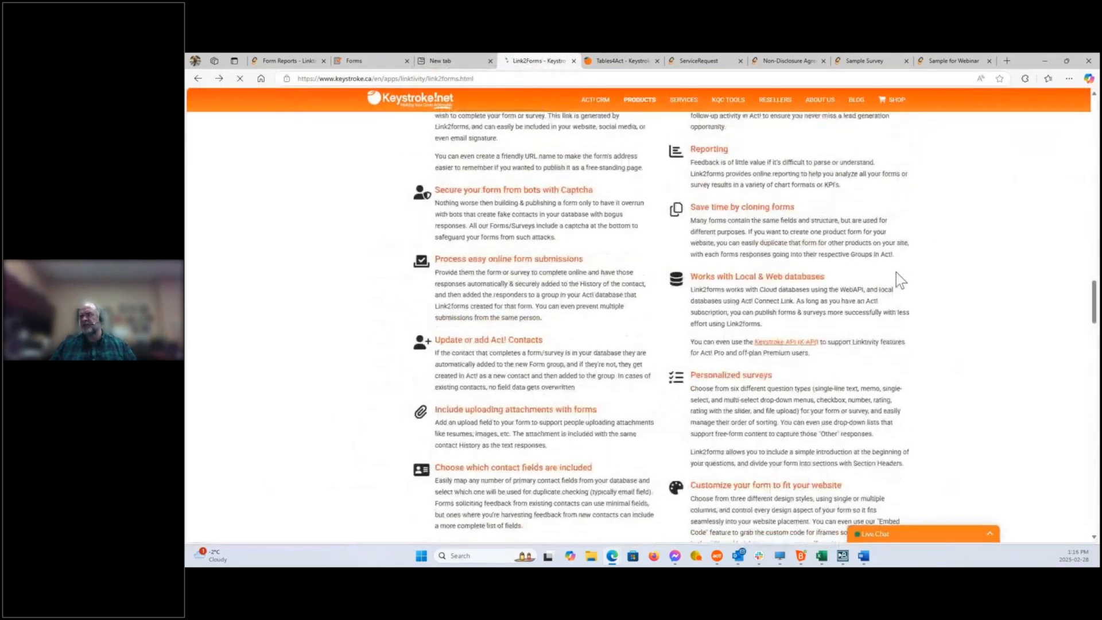
Open the Keystroke Contact Us page and view its embedded contact form beside the office locations
{"action": "mouse_move", "coordinate": [812, 109]}
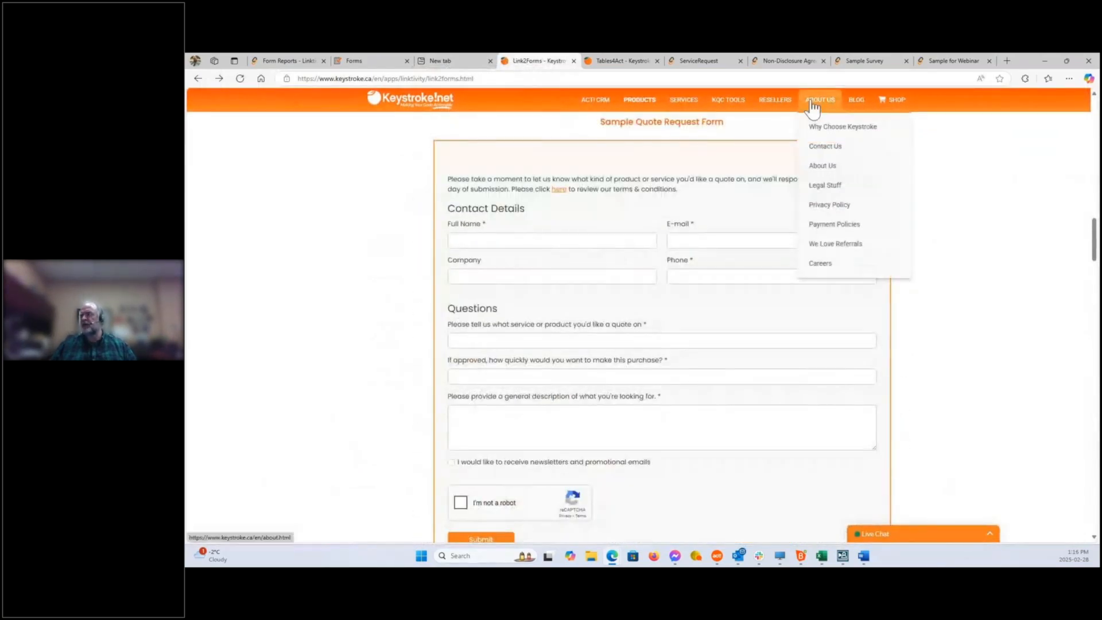
{"action": "left_click", "coordinate": [830, 154]}
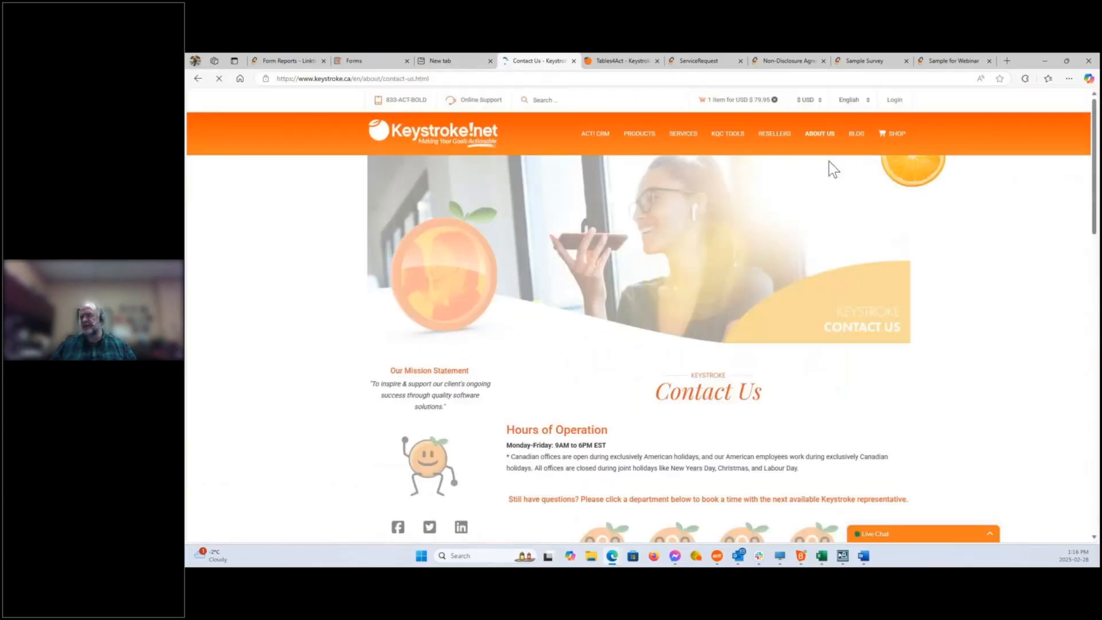
{"action": "scroll", "coordinate": [920, 306], "scroll_direction": "down", "scroll_amount": 4}
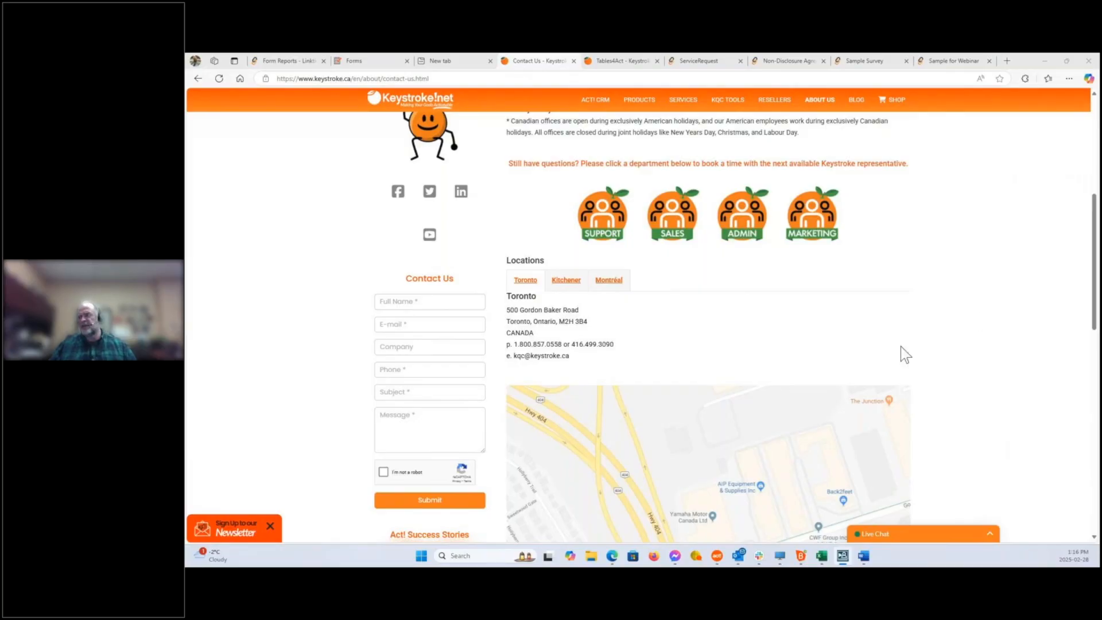
Switch back to the Link2Forms report summary and leave it for the list of all forms
{"action": "left_click", "coordinate": [294, 60]}
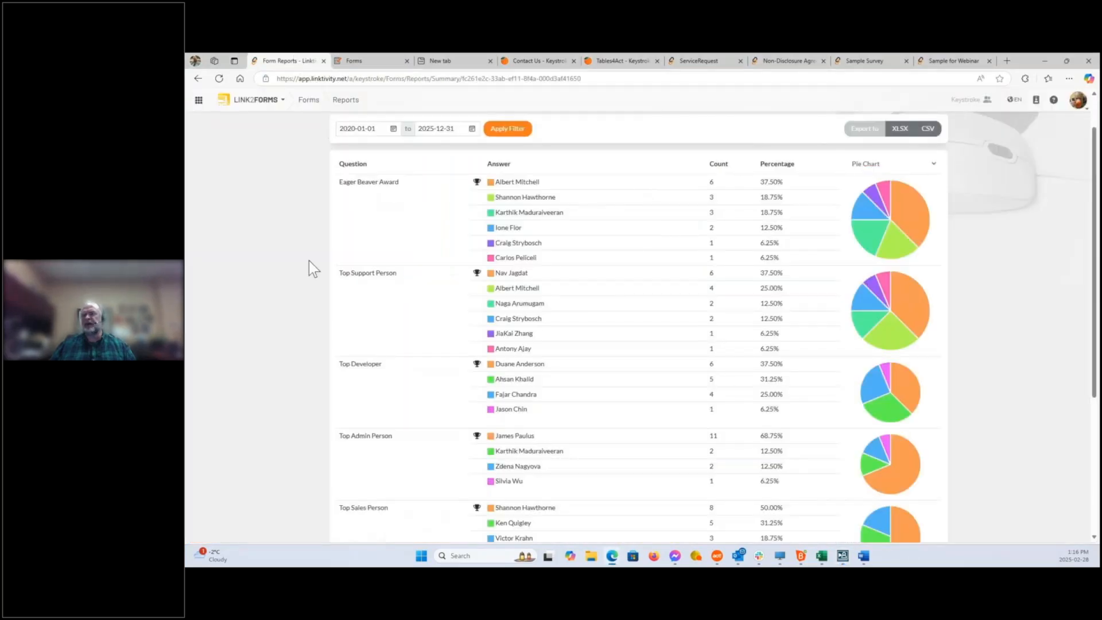
{"action": "scroll", "coordinate": [309, 262], "scroll_direction": "up", "scroll_amount": 1}
{"action": "left_click", "coordinate": [336, 131]}
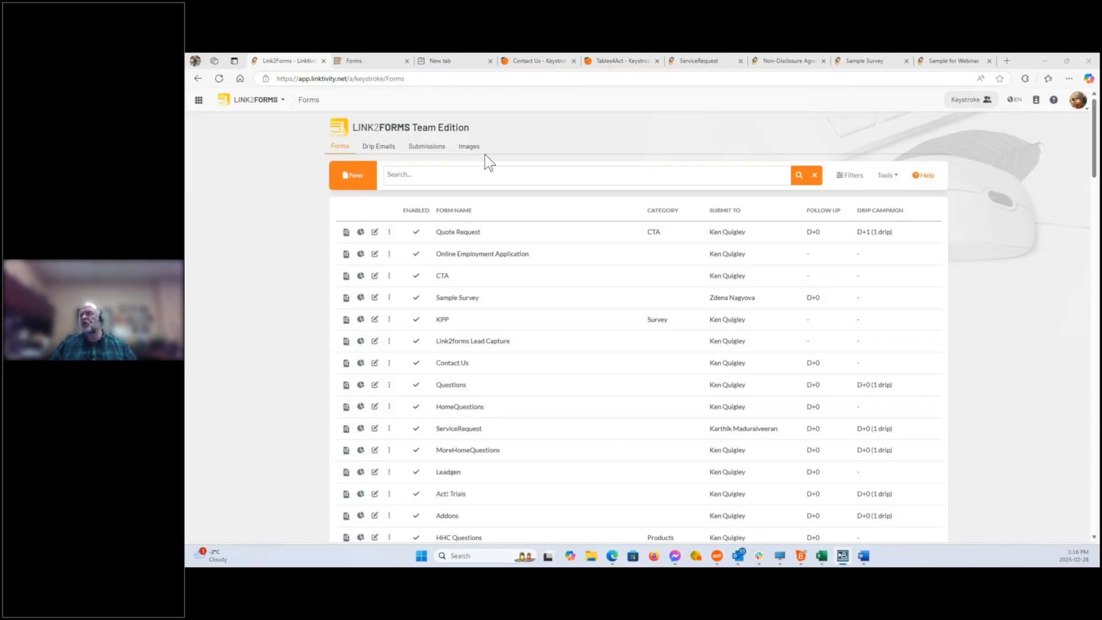
{"action": "left_click", "coordinate": [557, 134]}
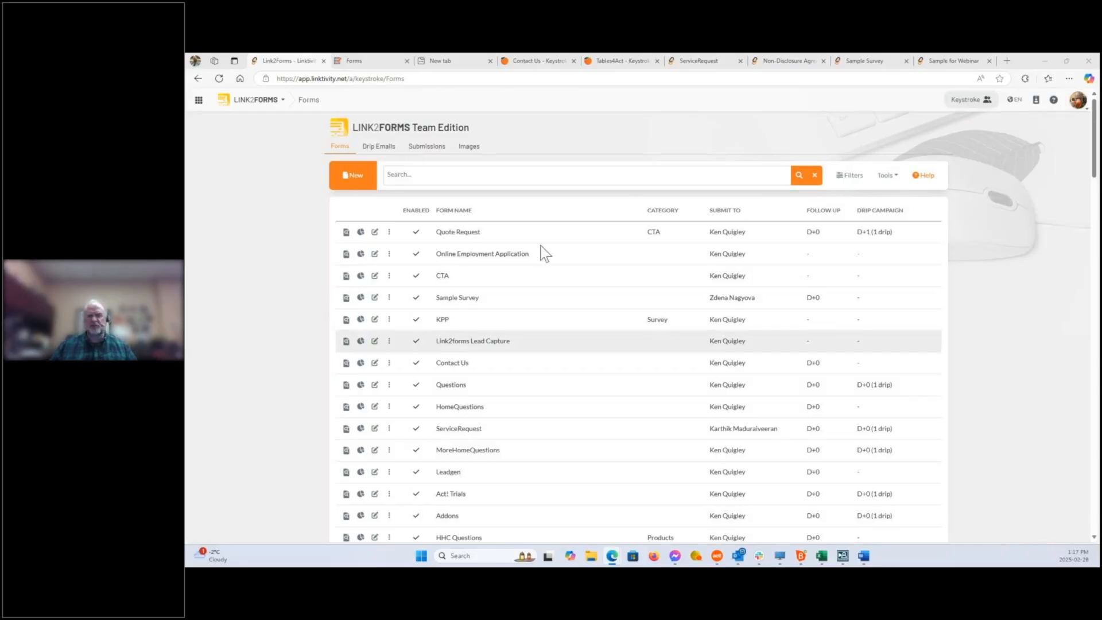
{"action": "left_click", "coordinate": [556, 122]}
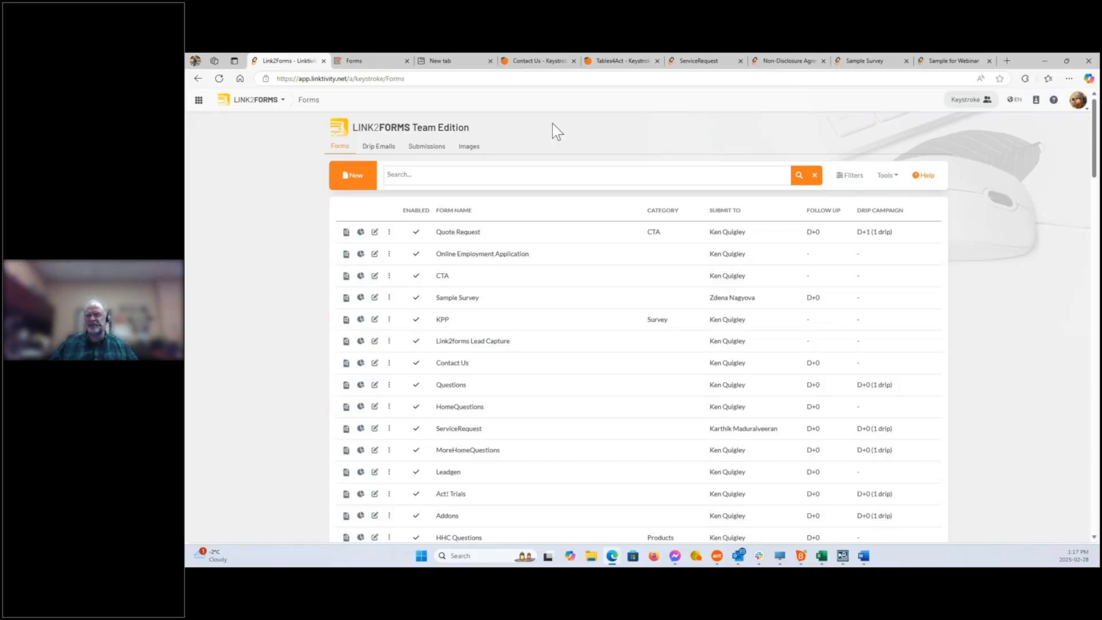
Switch to the Linktivity Link2forms page and review its description, feature bullets and embedded quote request form
{"action": "left_click", "coordinate": [370, 60]}
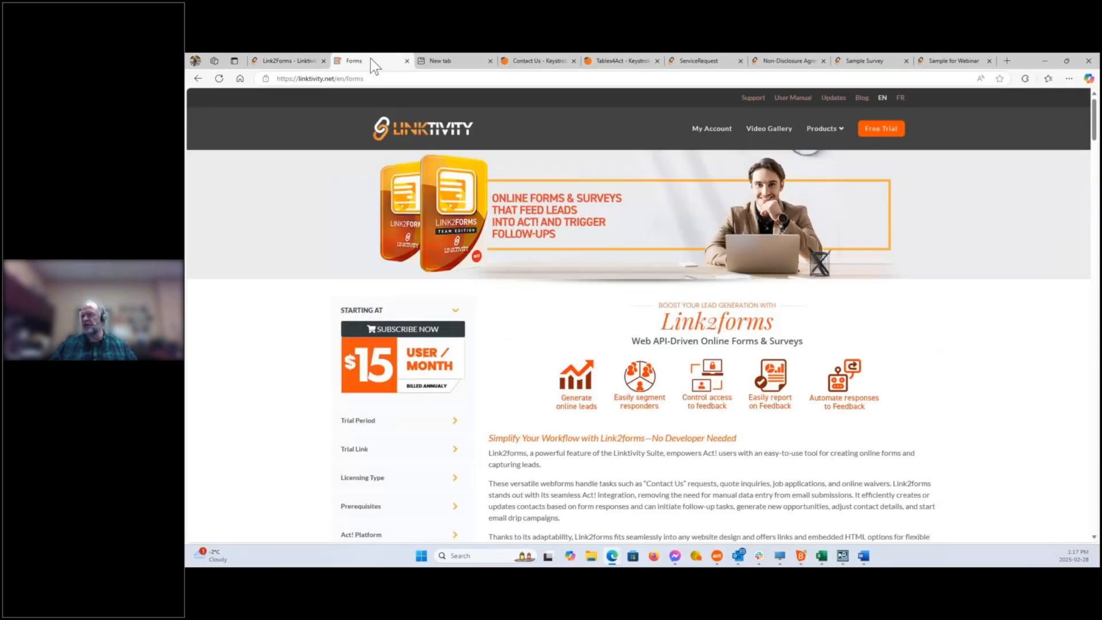
{"action": "scroll", "coordinate": [942, 365], "scroll_direction": "down", "scroll_amount": 10}
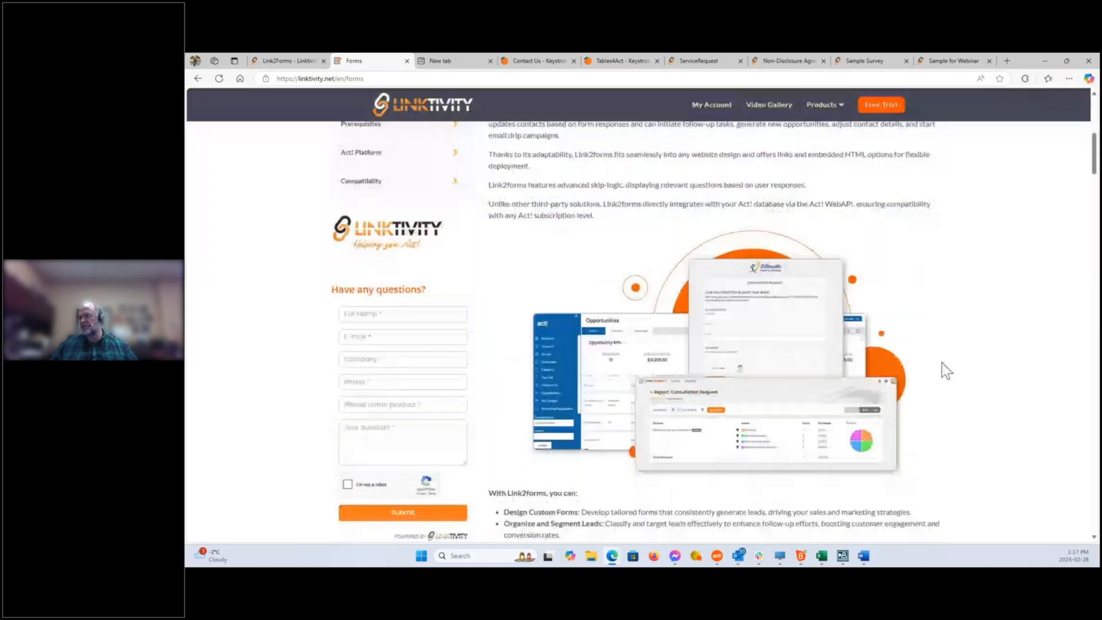
{"action": "scroll", "coordinate": [944, 371], "scroll_direction": "down", "scroll_amount": 3}
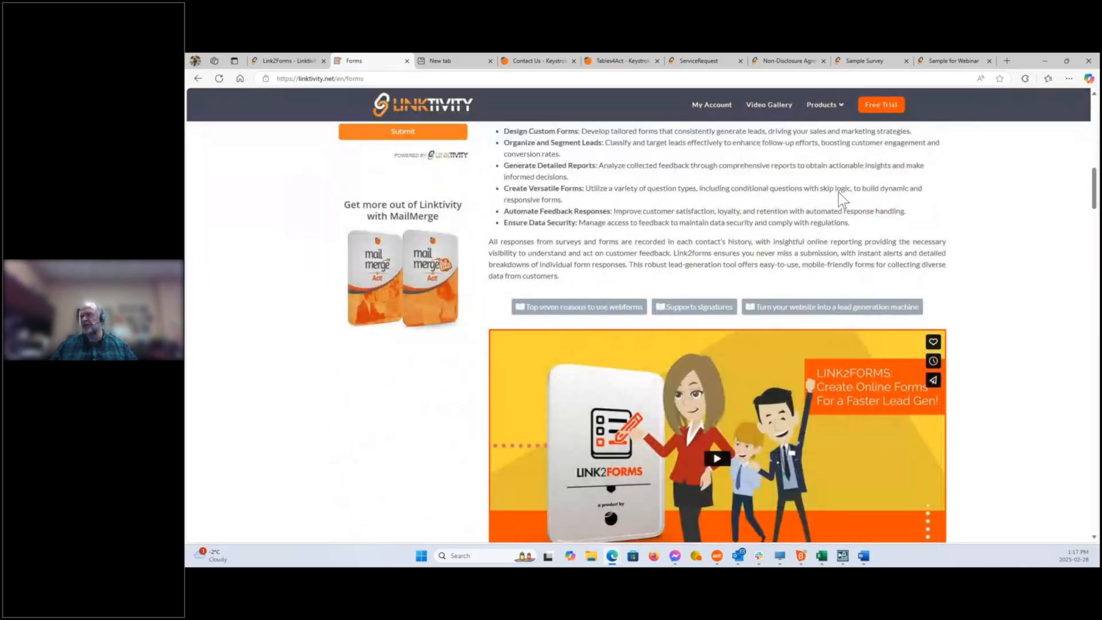
{"action": "mouse_move", "coordinate": [831, 116]}
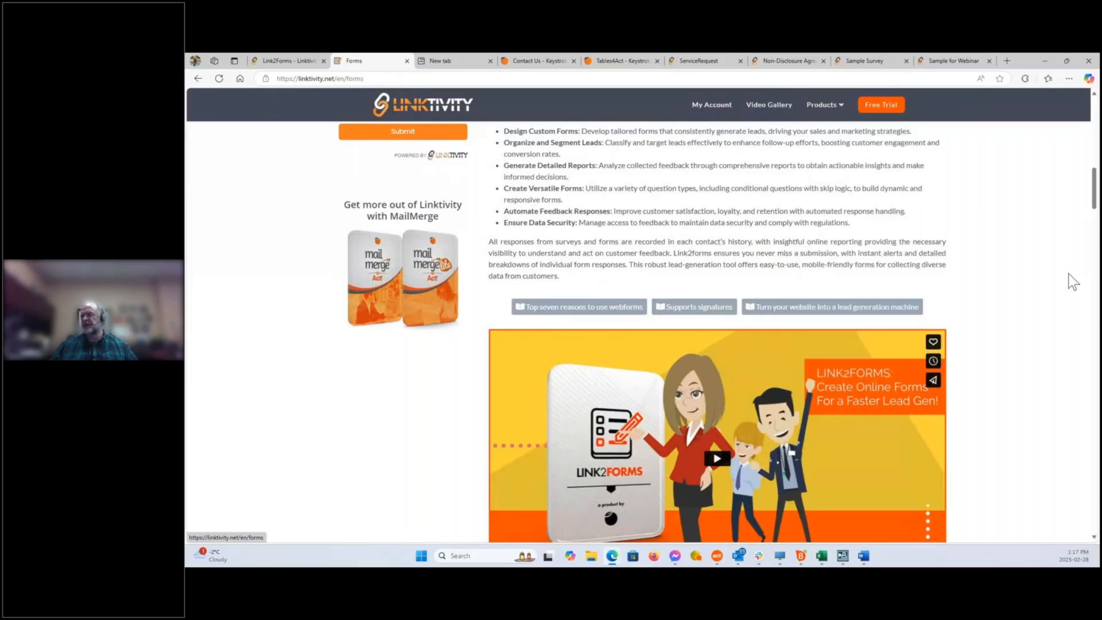
{"action": "scroll", "coordinate": [1017, 321], "scroll_direction": "down", "scroll_amount": 15}
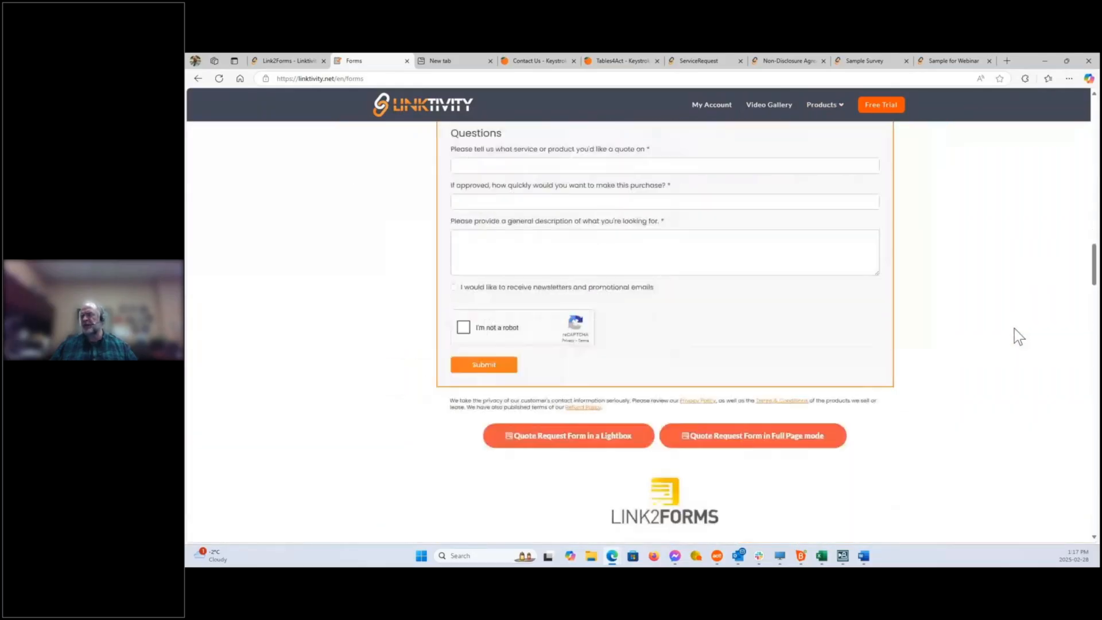
Compare the Lite, Standard and Team editions in the Features table, including their yearly cost per user
{"action": "scroll", "coordinate": [1014, 329], "scroll_direction": "down", "scroll_amount": 20}
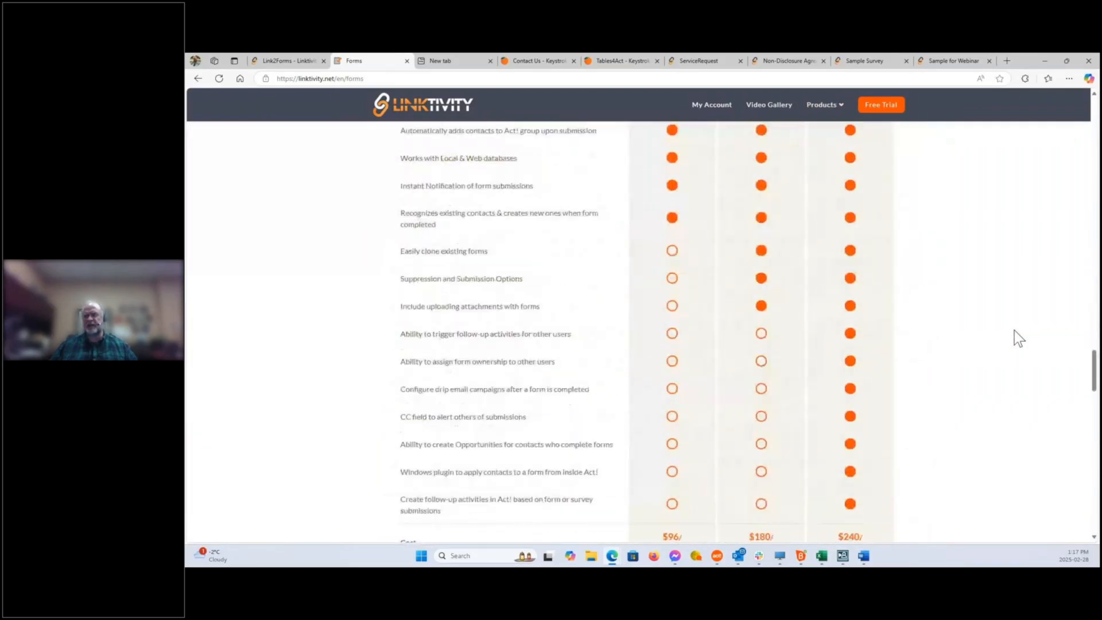
{"action": "scroll", "coordinate": [1014, 331], "scroll_direction": "down", "scroll_amount": 1}
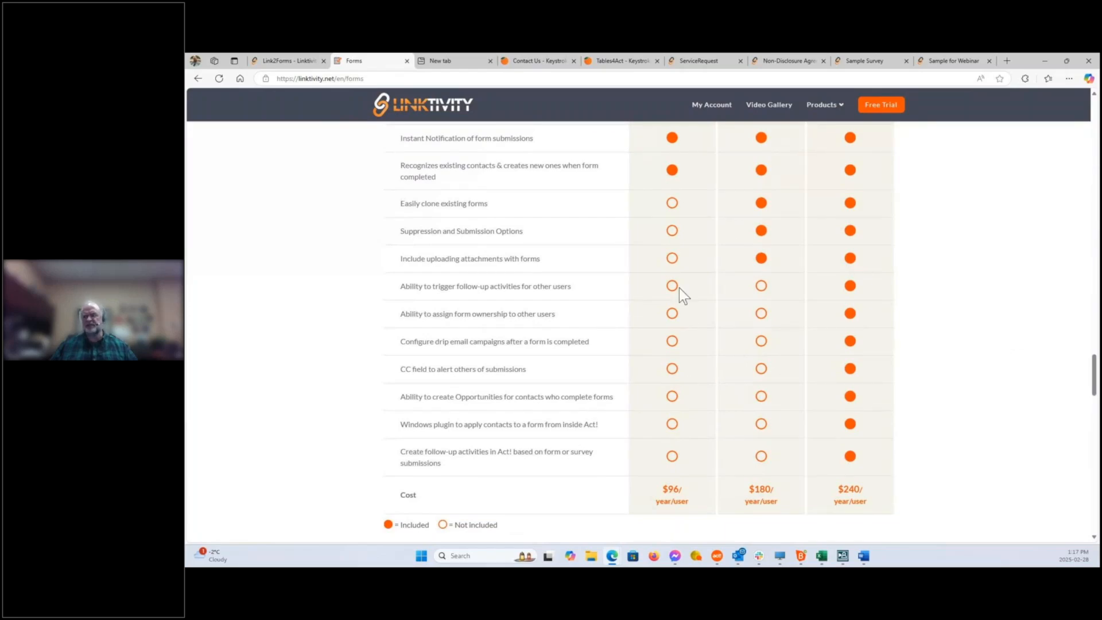
{"action": "scroll", "coordinate": [674, 351], "scroll_direction": "up", "scroll_amount": 8}
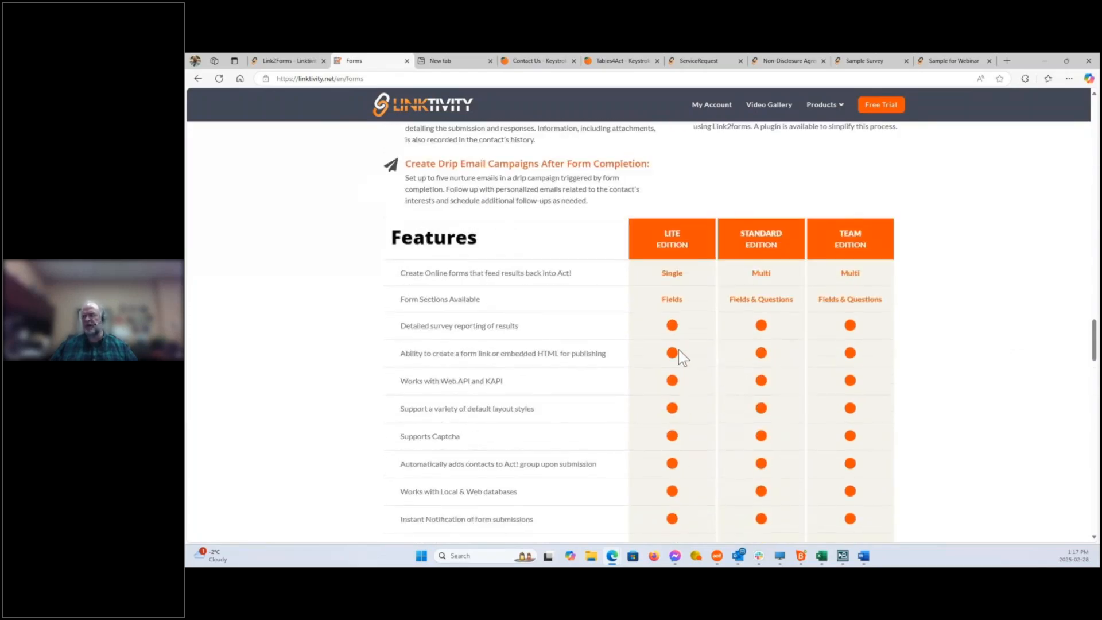
{"action": "scroll", "coordinate": [677, 353], "scroll_direction": "down", "scroll_amount": 4}
{"action": "scroll", "coordinate": [678, 359], "scroll_direction": "down", "scroll_amount": 4}
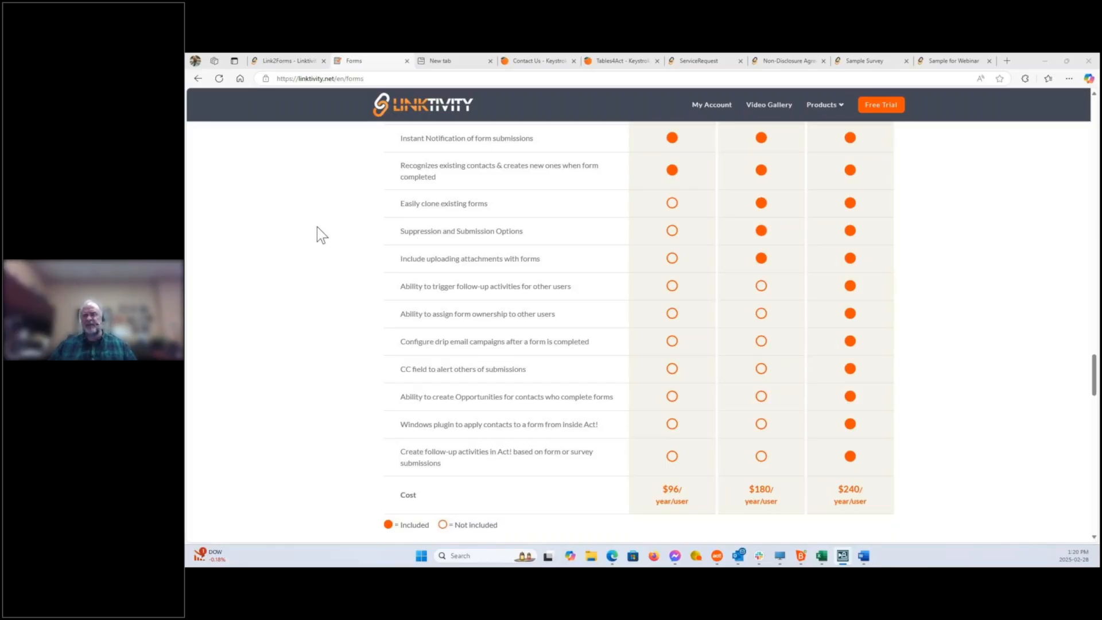
Open the Quote Request form for editing from the Link2Forms forms list and review its general settings, including submission options, follow-up and drip campaign
{"action": "left_click", "coordinate": [279, 62]}
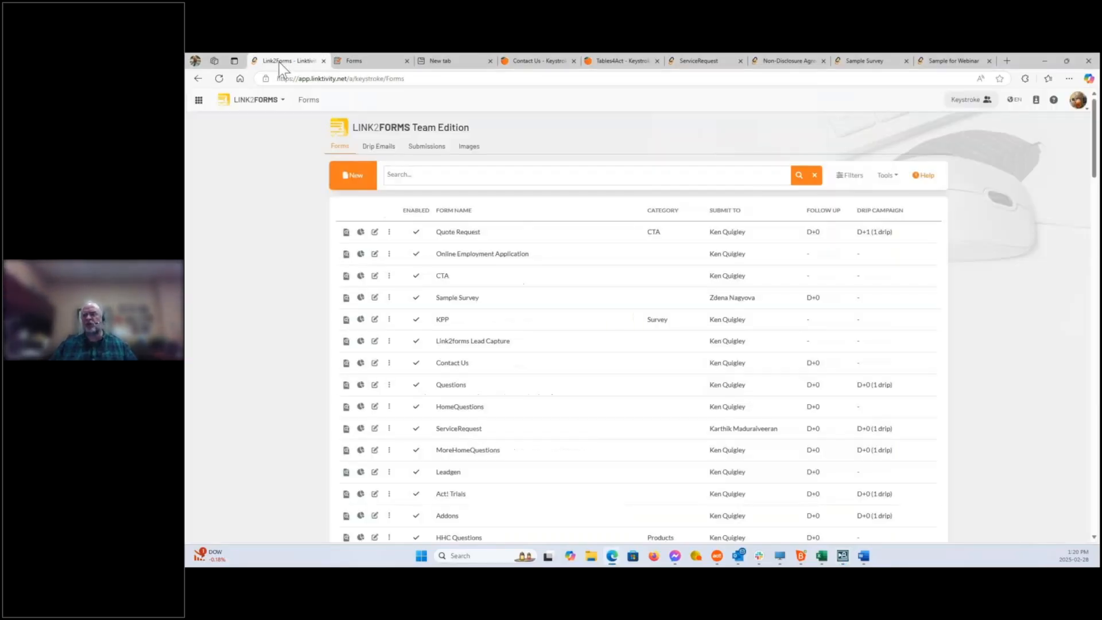
{"action": "left_click", "coordinate": [376, 233]}
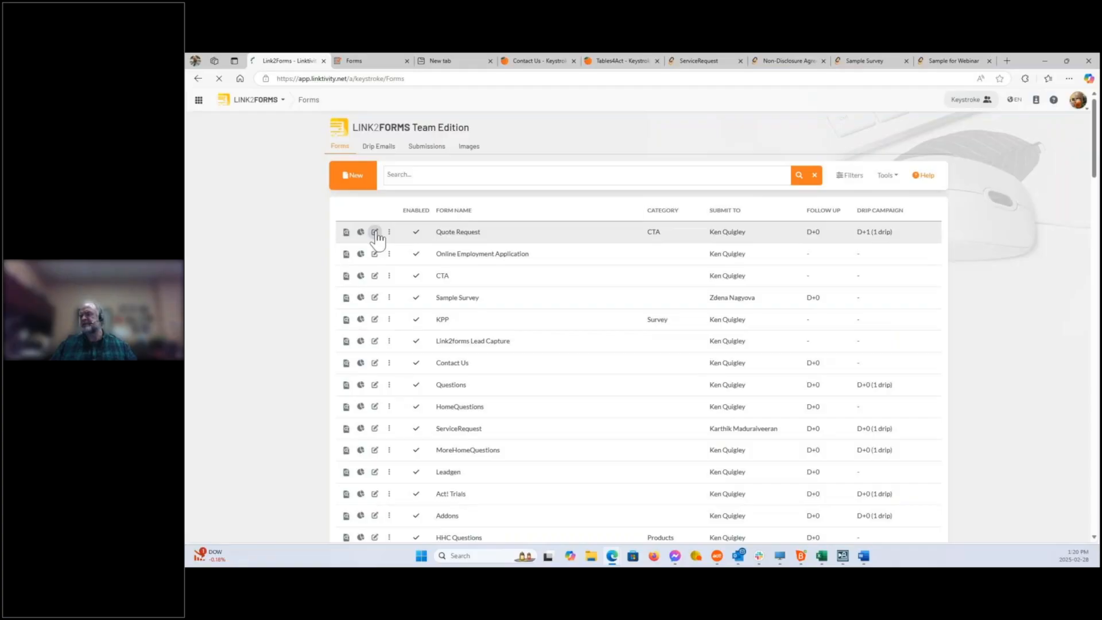
{"action": "scroll", "coordinate": [703, 427], "scroll_direction": "down", "scroll_amount": 5}
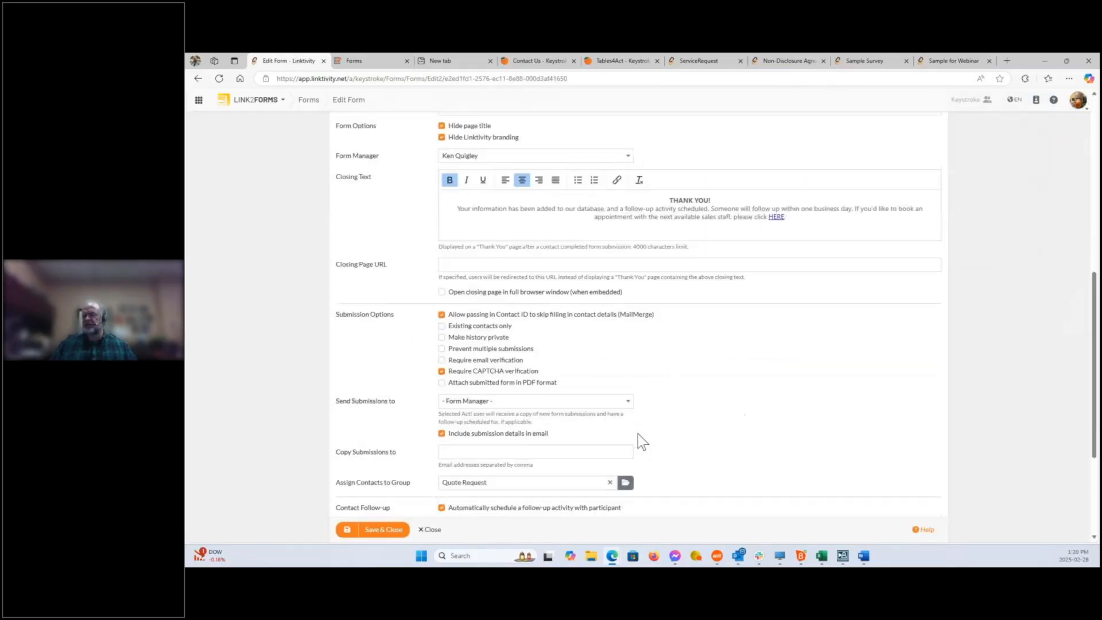
{"action": "scroll", "coordinate": [636, 426], "scroll_direction": "down", "scroll_amount": 5}
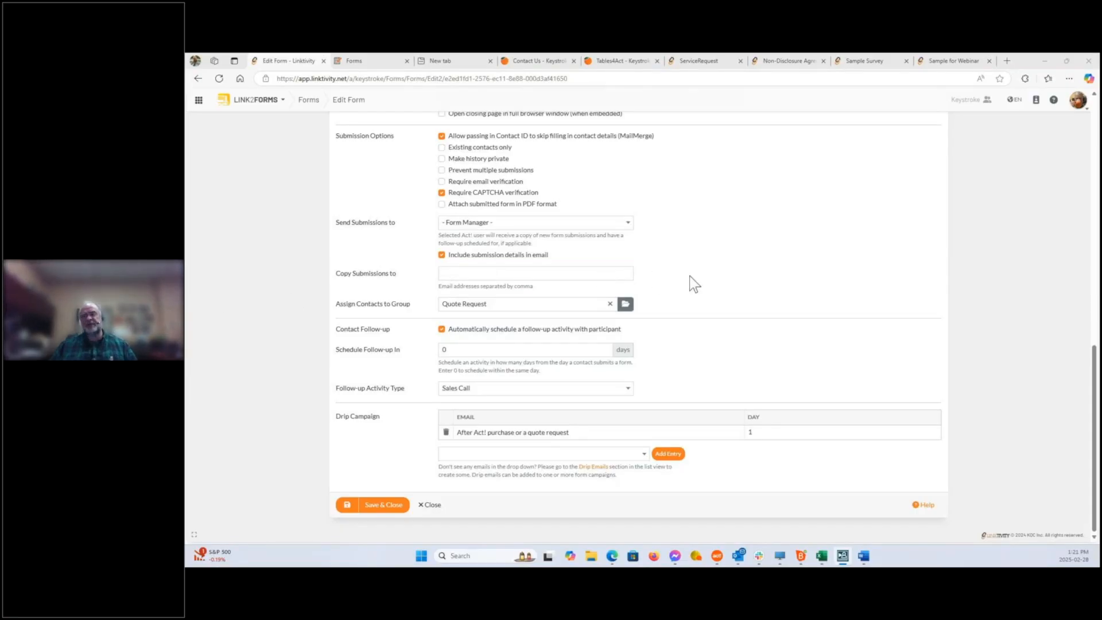
{"action": "scroll", "coordinate": [739, 298], "scroll_direction": "up", "scroll_amount": 1}
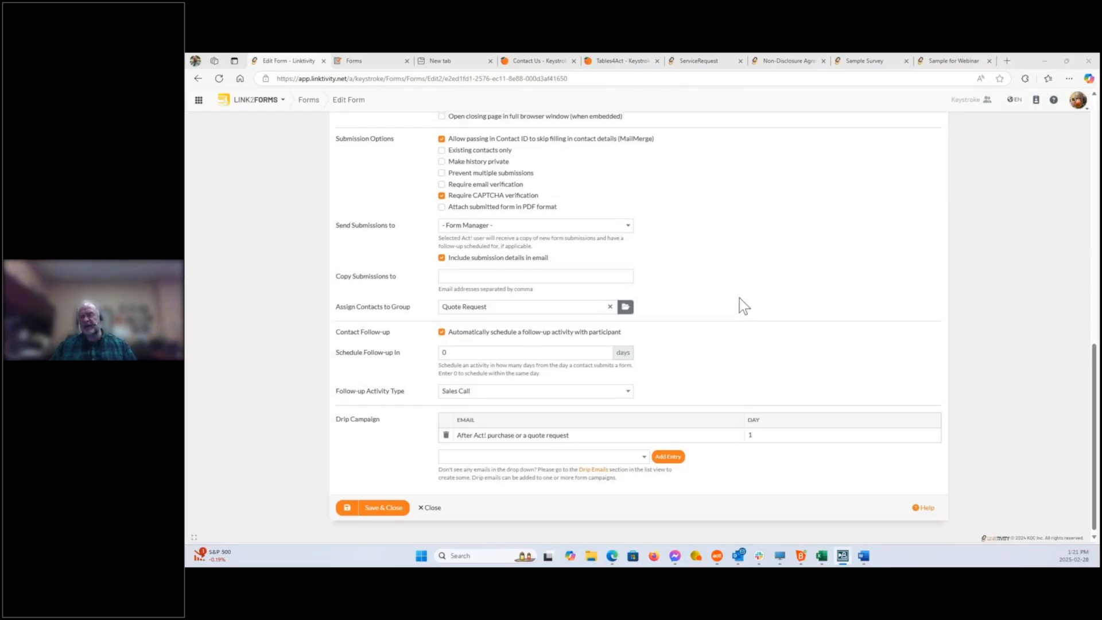
{"action": "scroll", "coordinate": [739, 298], "scroll_direction": "up", "scroll_amount": 5}
{"action": "scroll", "coordinate": [739, 298], "scroll_direction": "down", "scroll_amount": 1}
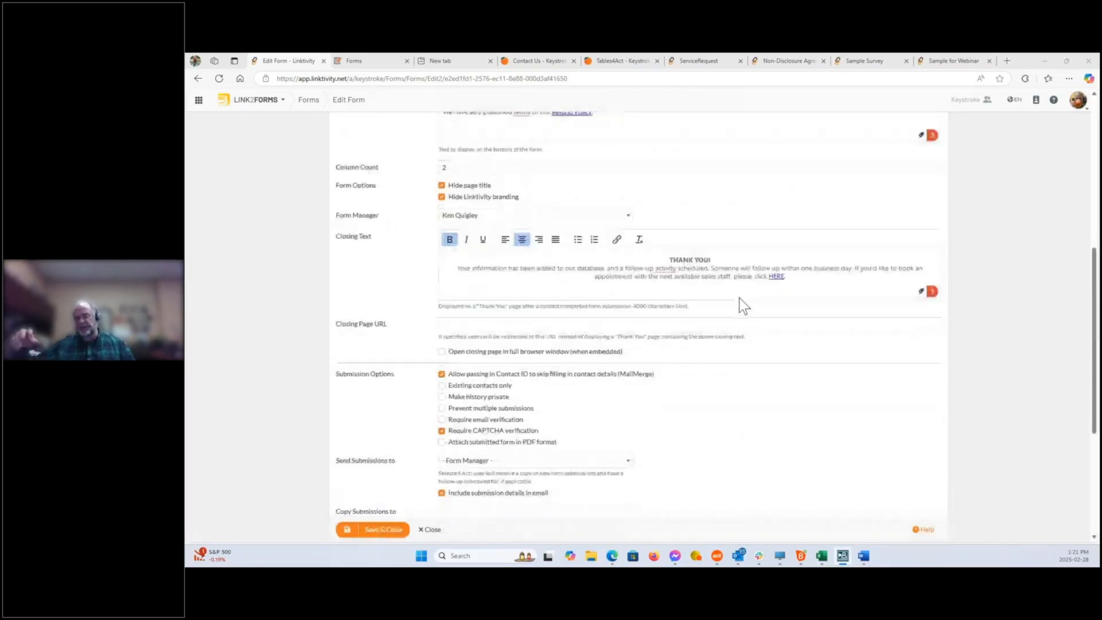
{"action": "scroll", "coordinate": [740, 298], "scroll_direction": "up", "scroll_amount": 6}
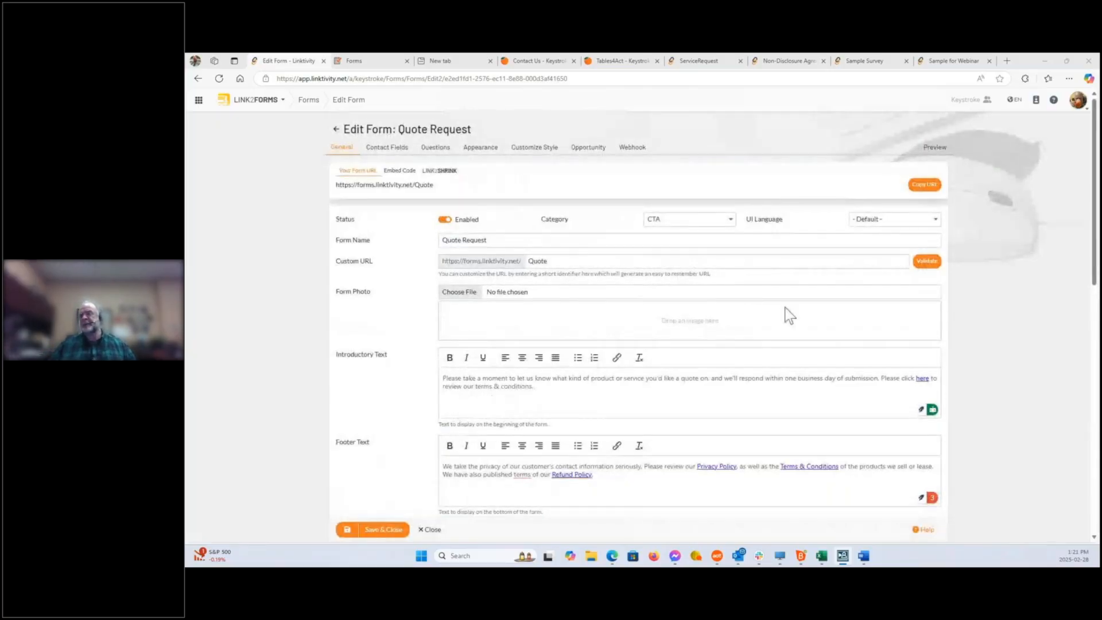
View the Quote Request form's Opportunity settings and close the form editor without saving
{"action": "left_click", "coordinate": [584, 150]}
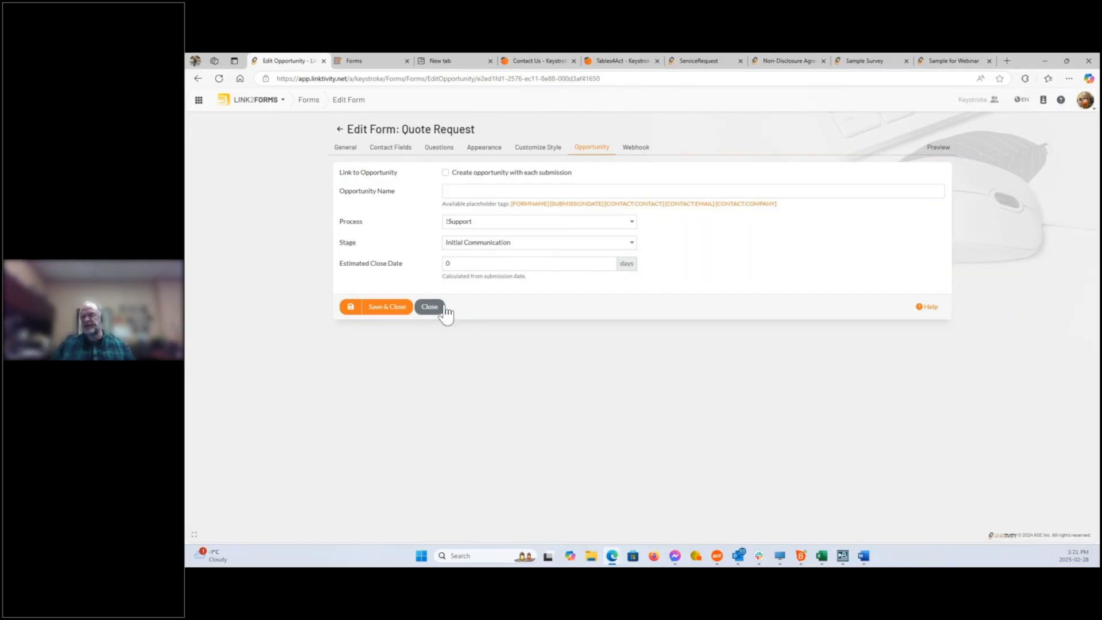
{"action": "left_click", "coordinate": [433, 311]}
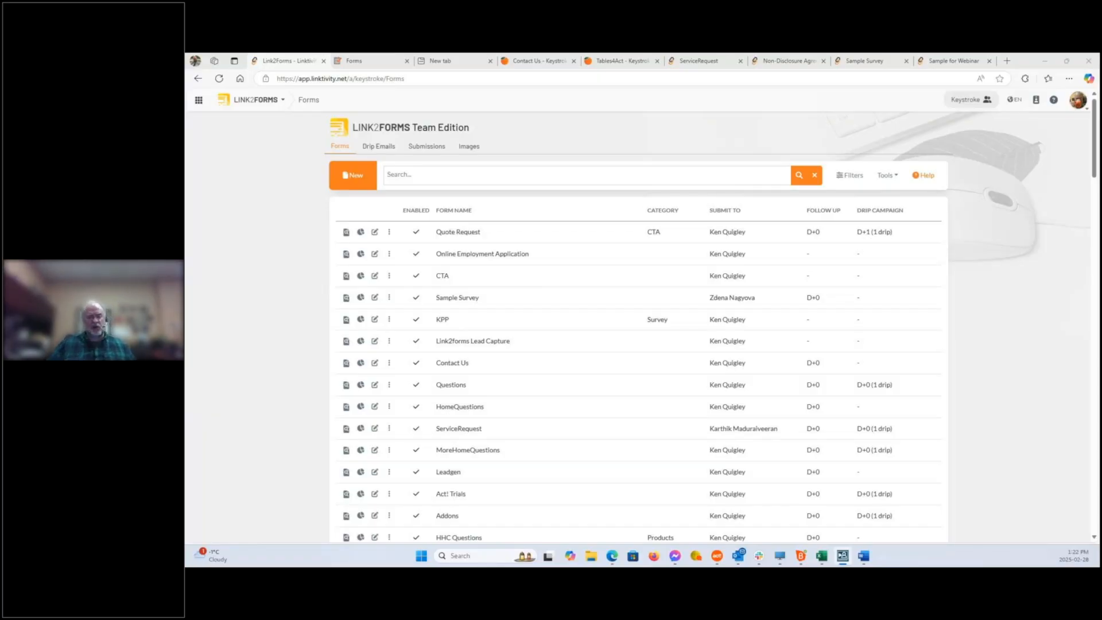
{"action": "key", "text": "super+d"}
{"action": "key", "text": "super+d"}
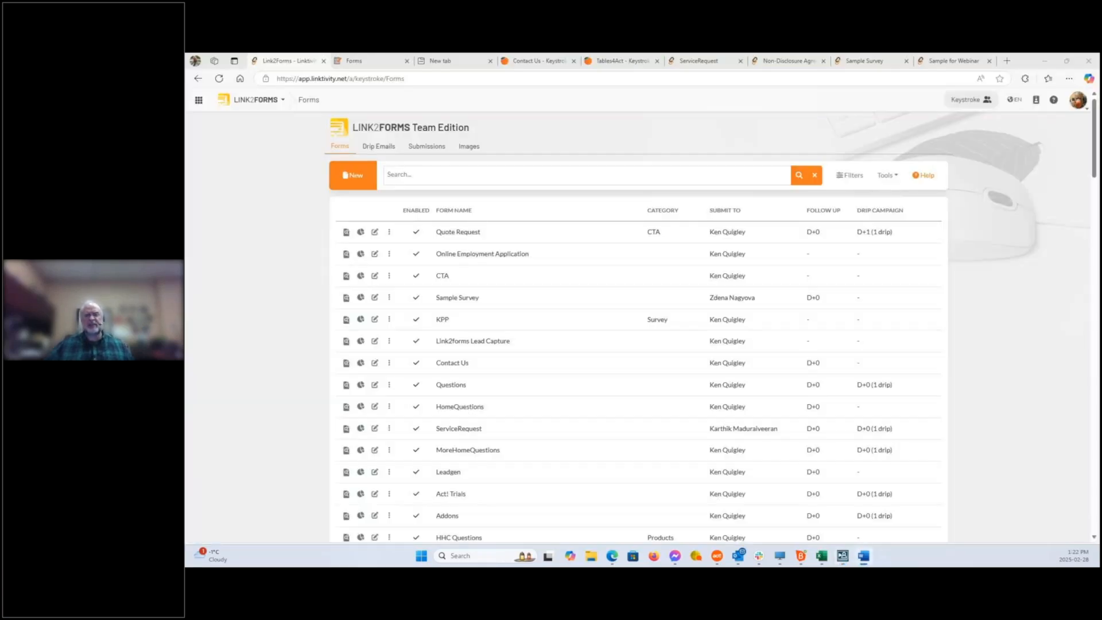
Switch to the Word document "Link2forms vs Landing Pages", maximize it, review its comparison bullets one by one, and minimize it
{"action": "left_click_drag", "start_coordinate": [186, 103], "coordinate": [724, 107]}
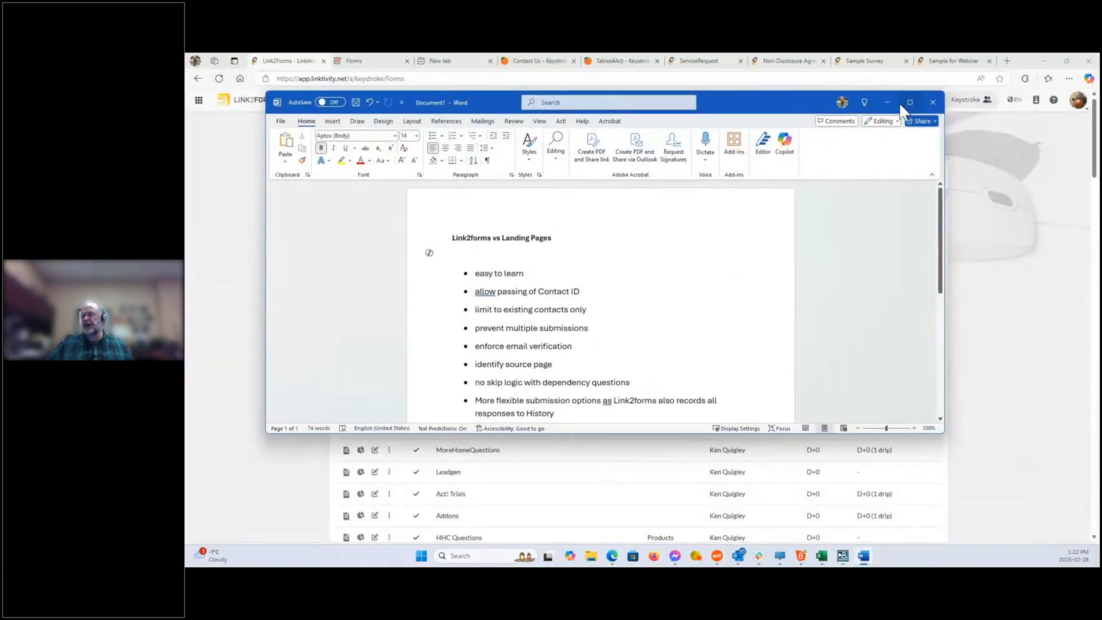
{"action": "left_click", "coordinate": [916, 102]}
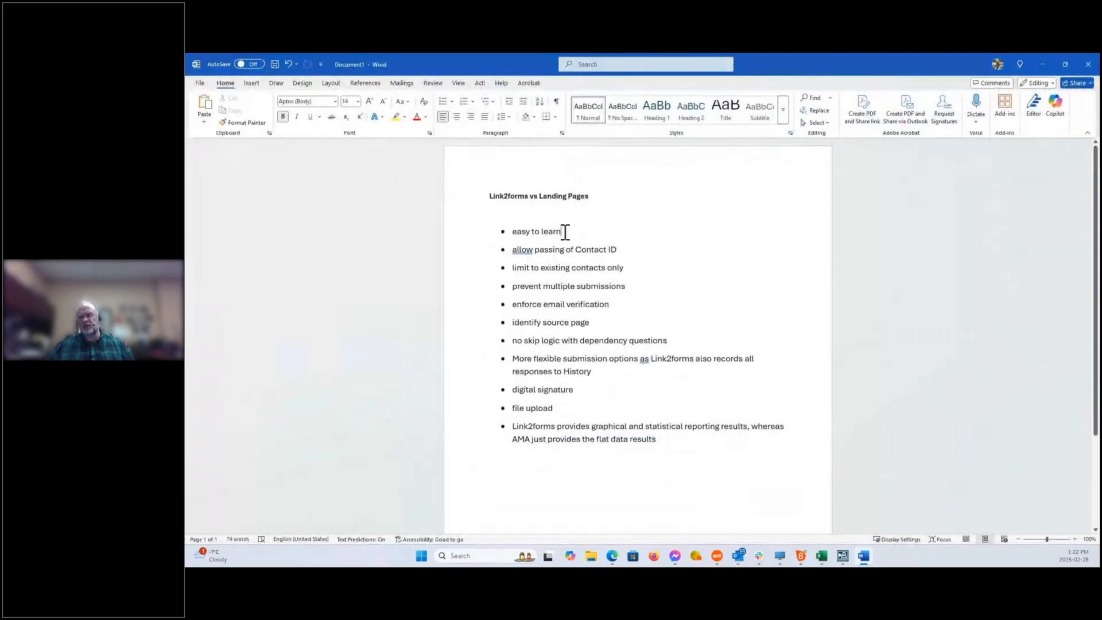
{"action": "double_click", "coordinate": [522, 251]}
{"action": "left_click", "coordinate": [545, 249]}
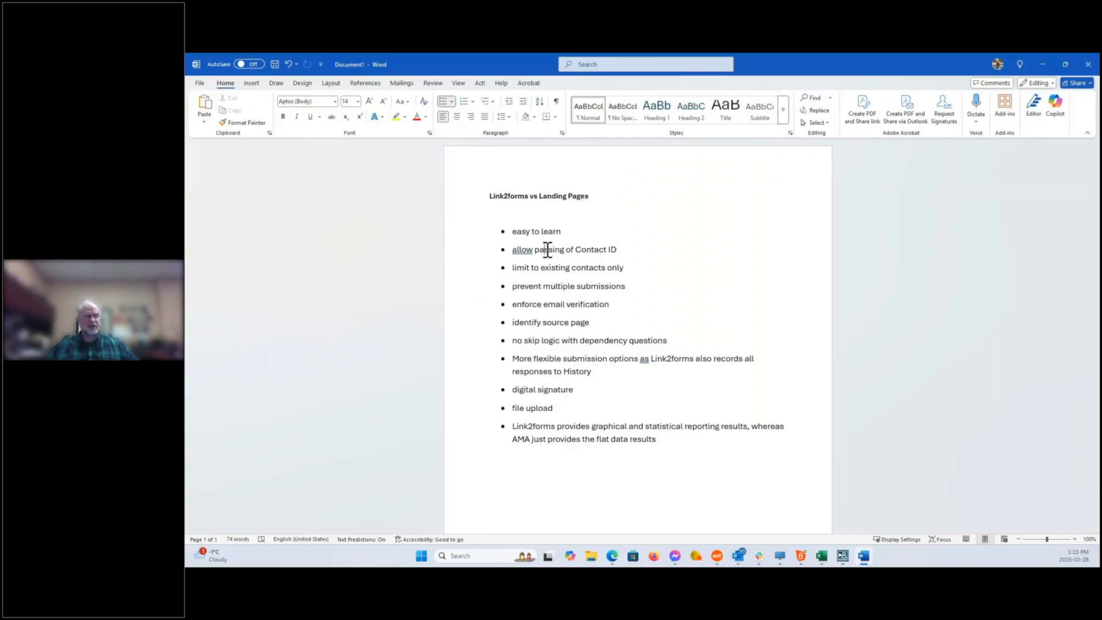
{"action": "left_click", "coordinate": [629, 270]}
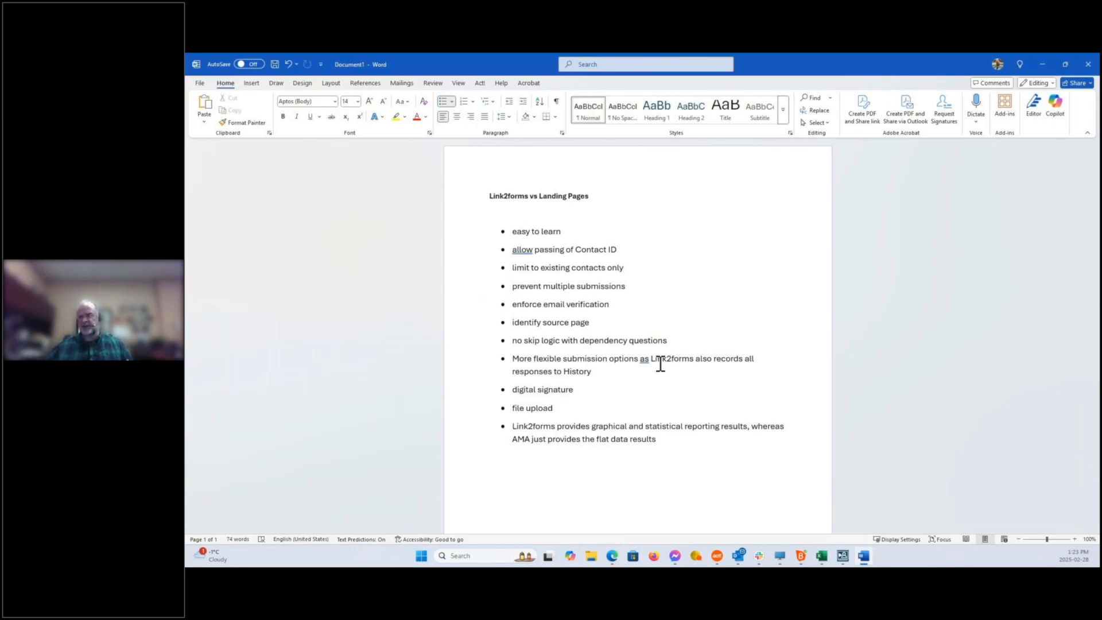
{"action": "left_click", "coordinate": [552, 269]}
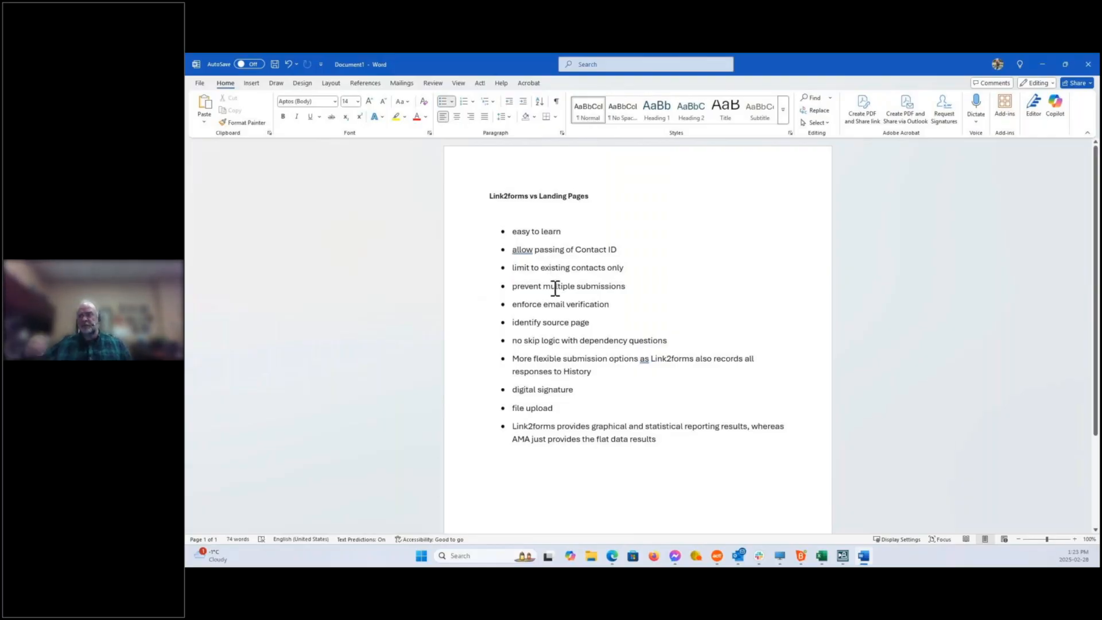
{"action": "left_click", "coordinate": [558, 289]}
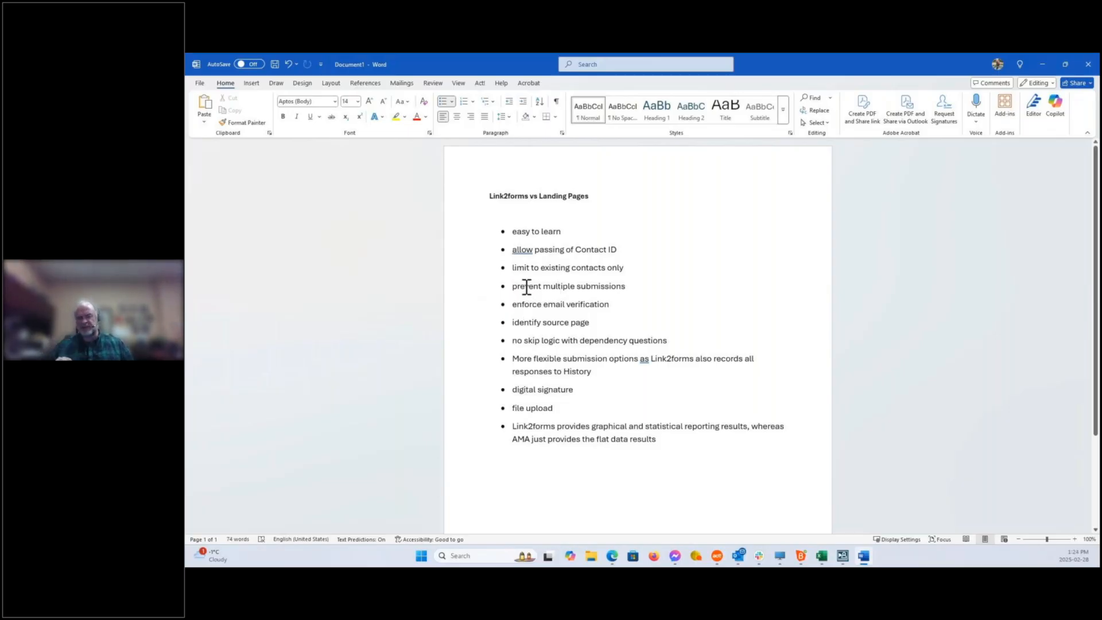
{"action": "left_click", "coordinate": [529, 303]}
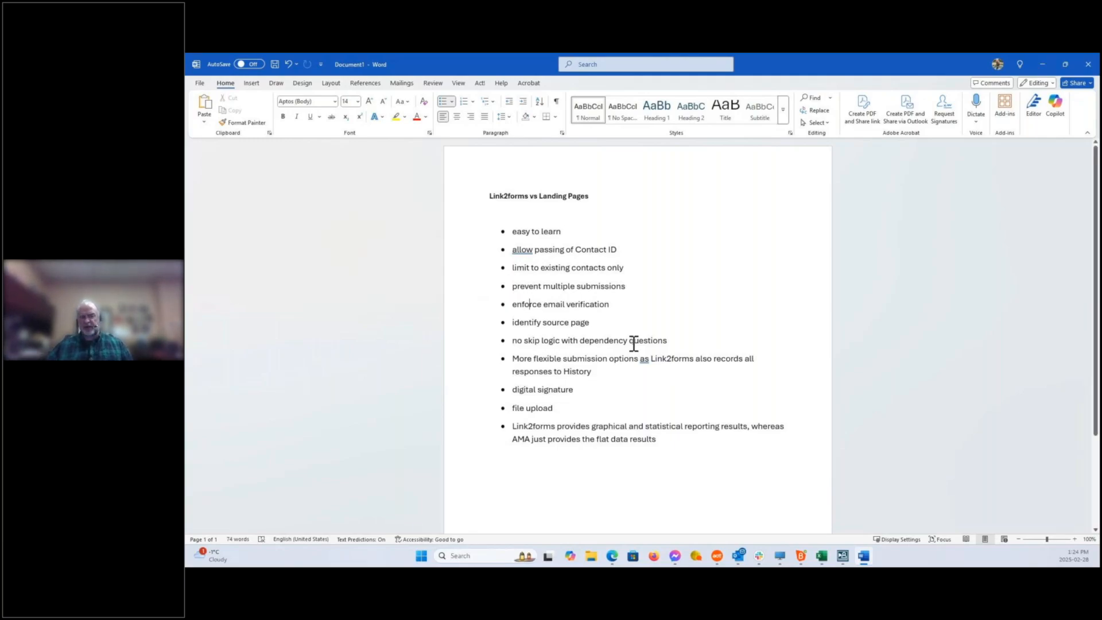
{"action": "left_click", "coordinate": [581, 322]}
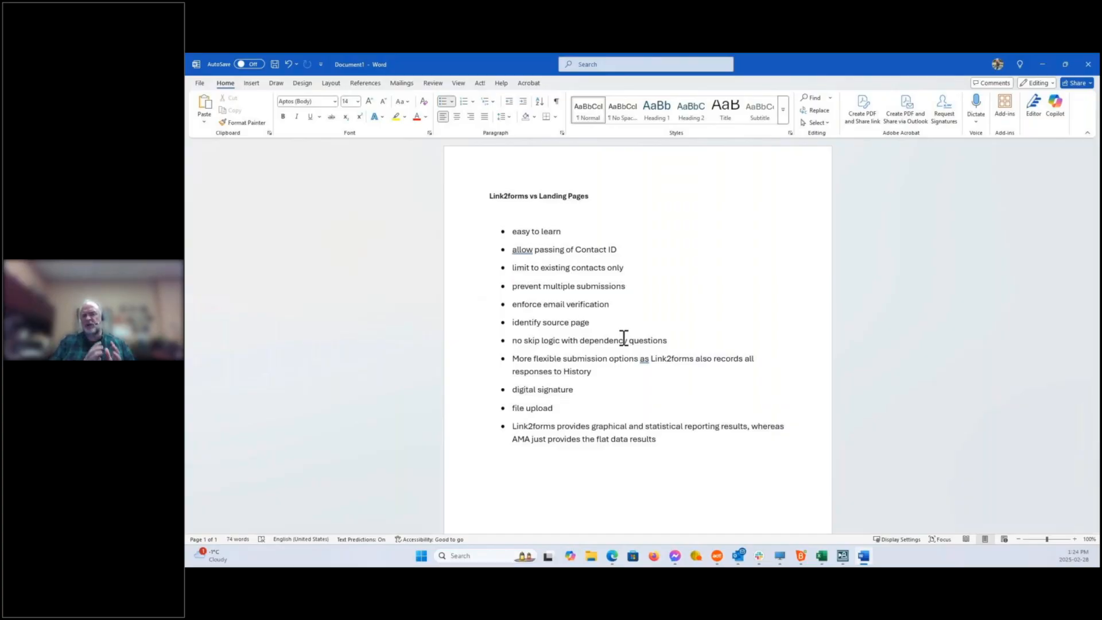
{"action": "left_click", "coordinate": [569, 341]}
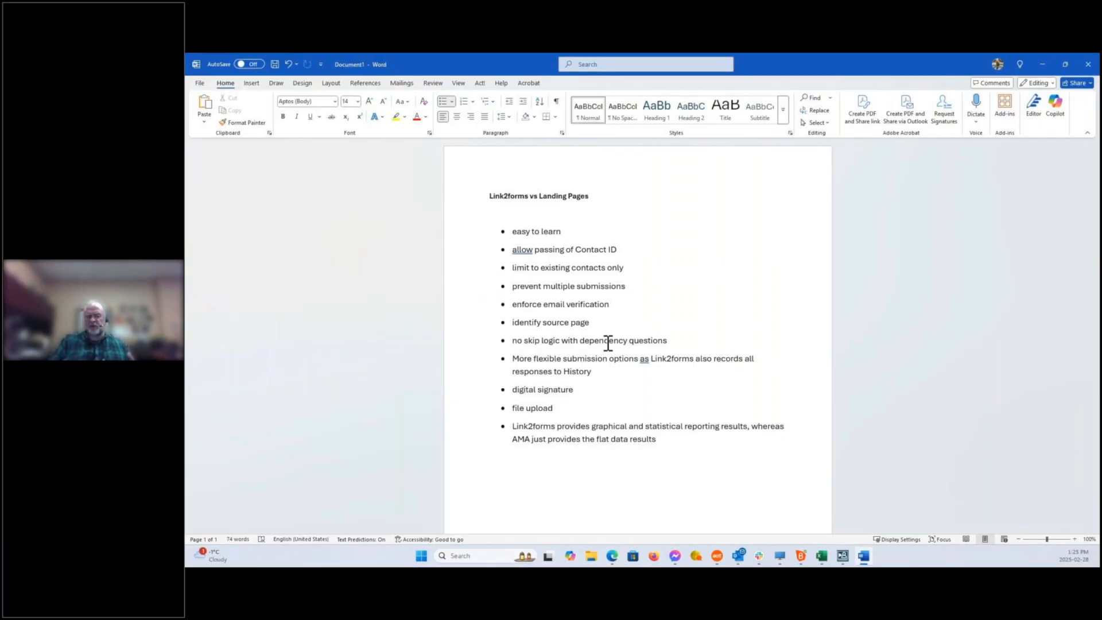
{"action": "left_click", "coordinate": [577, 362]}
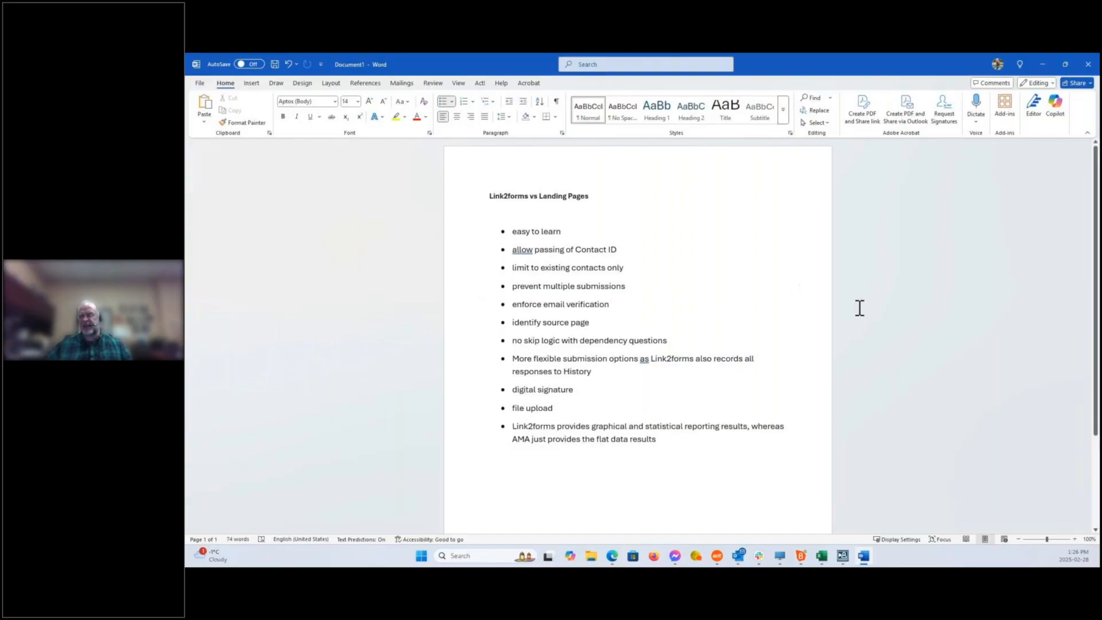
{"action": "left_click", "coordinate": [1042, 64]}
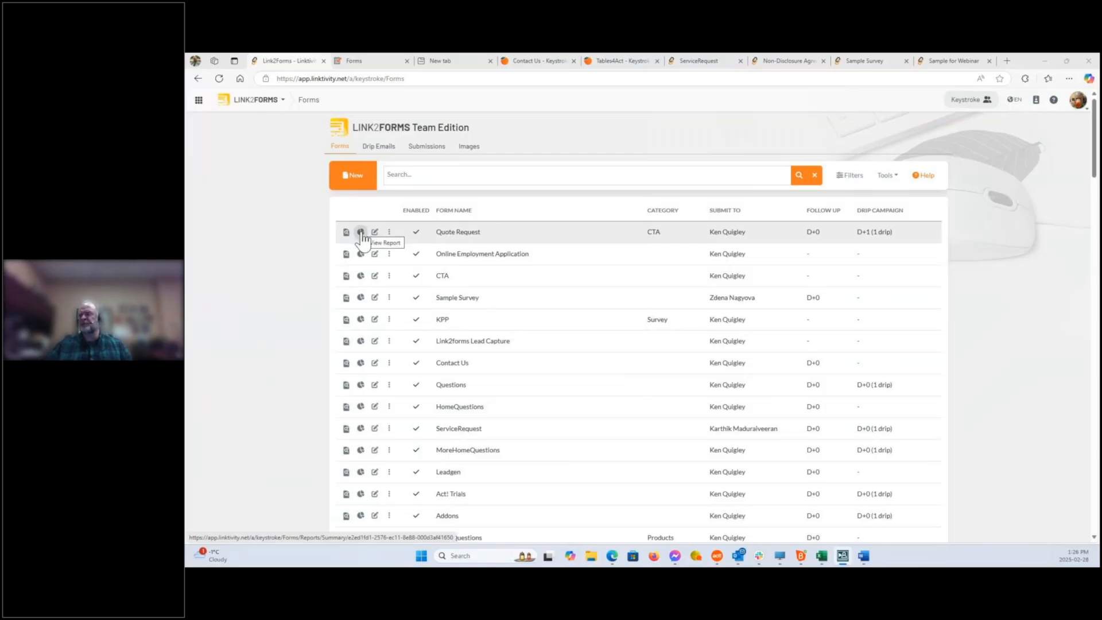
View the summary charts and individual submissions of the KOPA Awards 2024 form's report, and return to the forms list
{"action": "scroll", "coordinate": [306, 404], "scroll_direction": "down", "scroll_amount": 15}
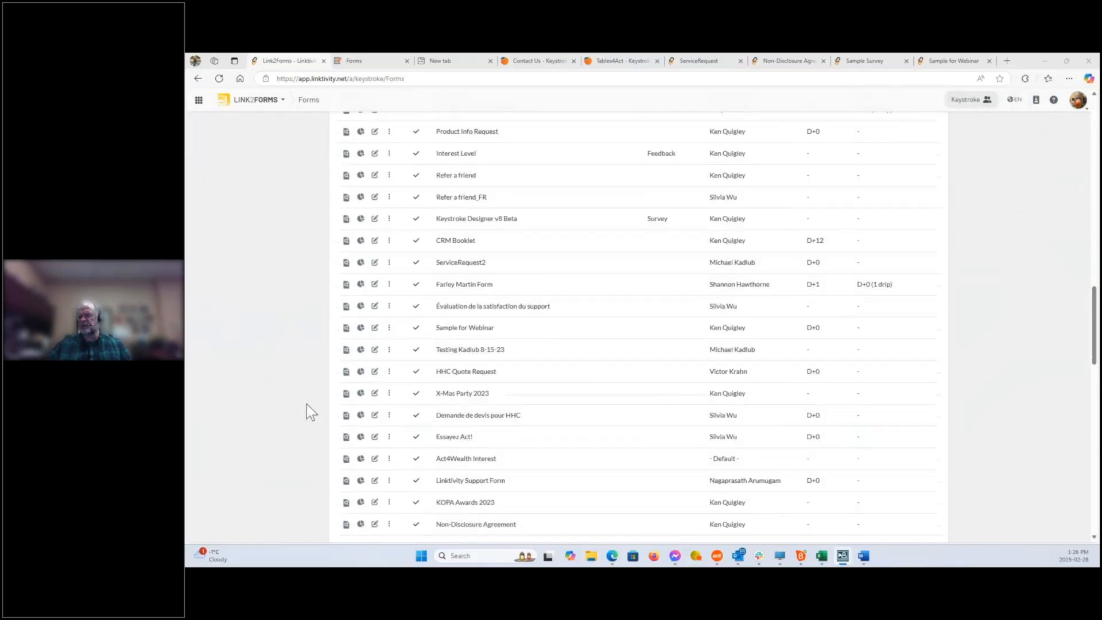
{"action": "scroll", "coordinate": [306, 404], "scroll_direction": "down", "scroll_amount": 15}
{"action": "scroll", "coordinate": [304, 386], "scroll_direction": "up", "scroll_amount": 2}
{"action": "scroll", "coordinate": [310, 374], "scroll_direction": "up", "scroll_amount": 1}
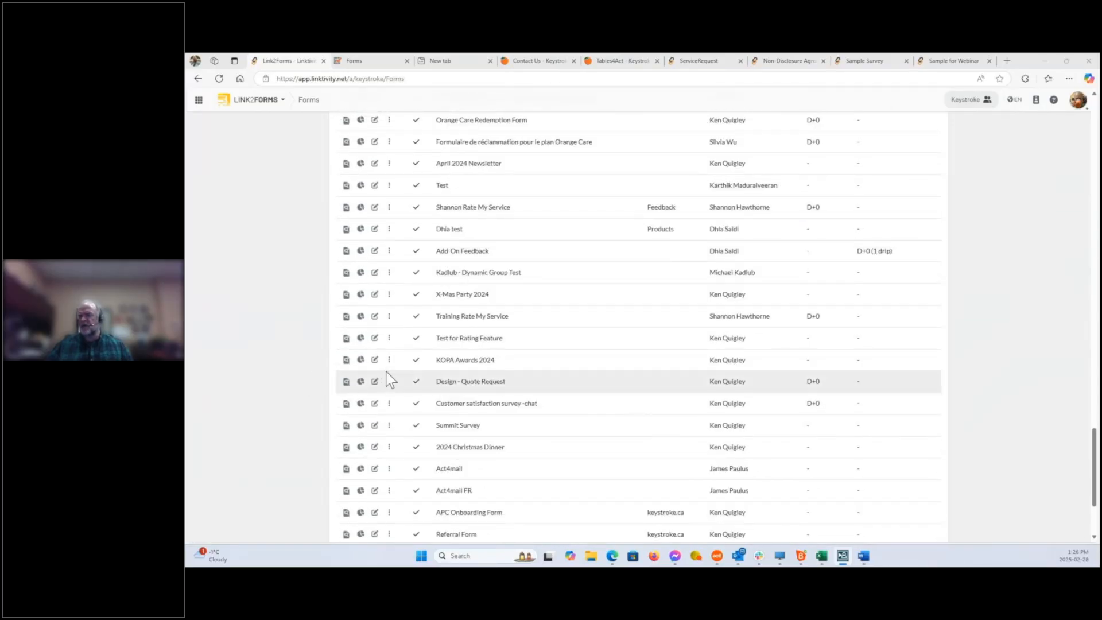
{"action": "left_click", "coordinate": [361, 360]}
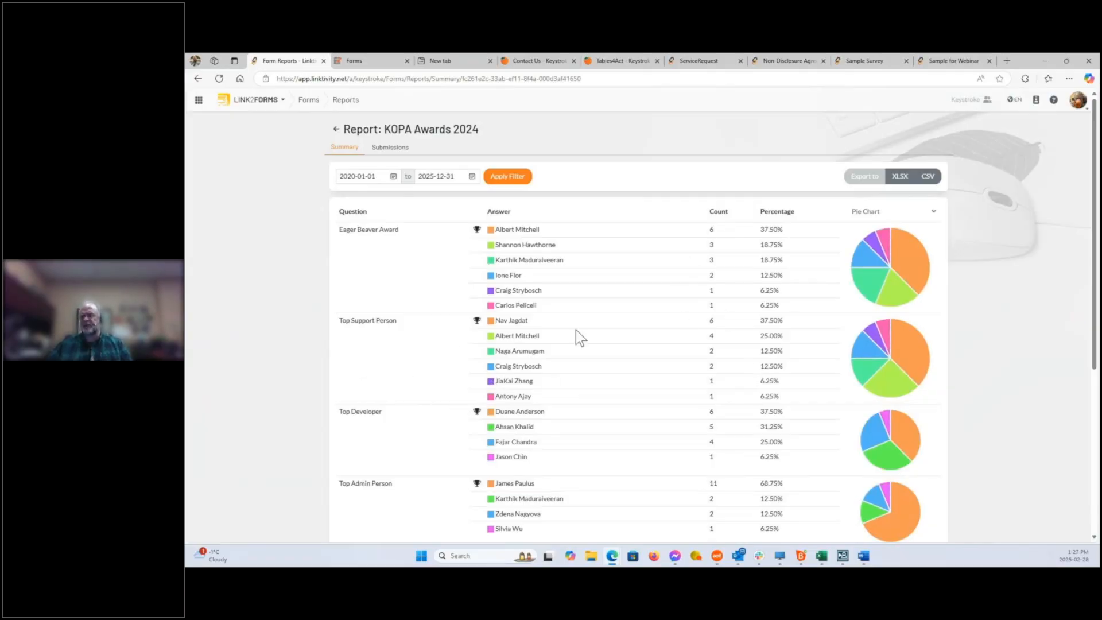
{"action": "left_click", "coordinate": [380, 146]}
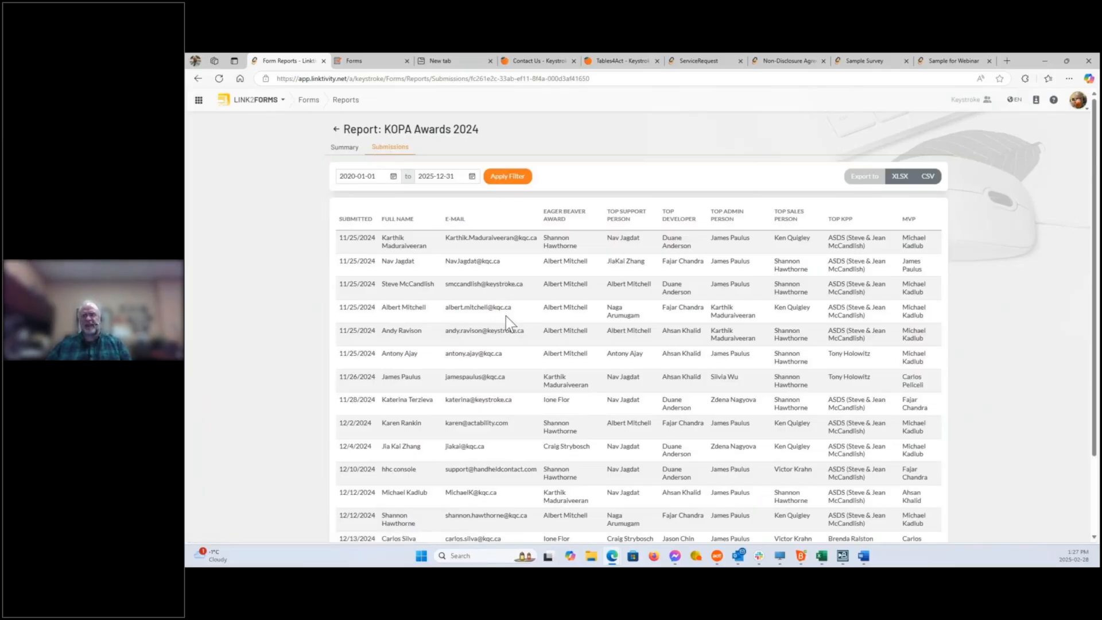
{"action": "left_click", "coordinate": [343, 149]}
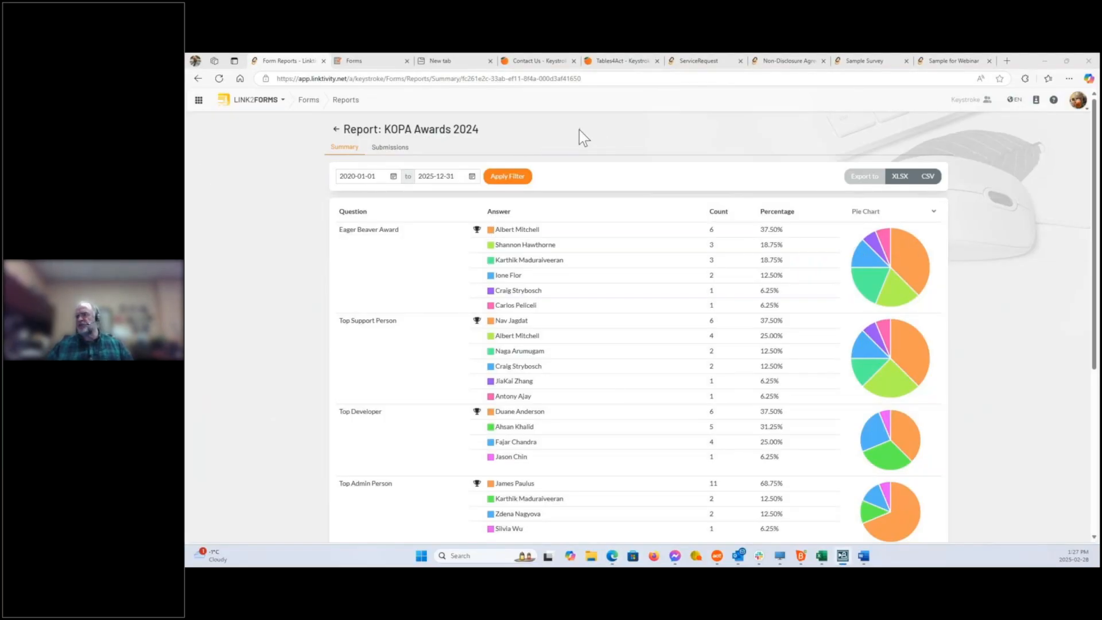
{"action": "left_click", "coordinate": [334, 131]}
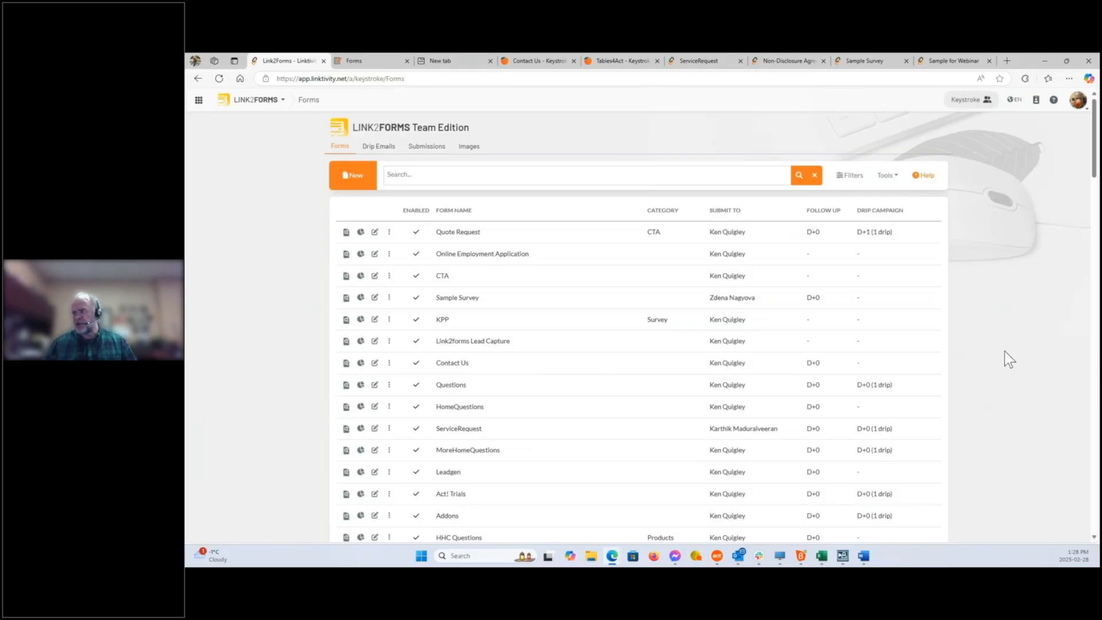
Open the Referral Form for editing from the forms list and check its available Category and UI Language choices without changing them
{"action": "scroll", "coordinate": [1005, 353], "scroll_direction": "down", "scroll_amount": 6}
{"action": "scroll", "coordinate": [1008, 358], "scroll_direction": "down", "scroll_amount": 10}
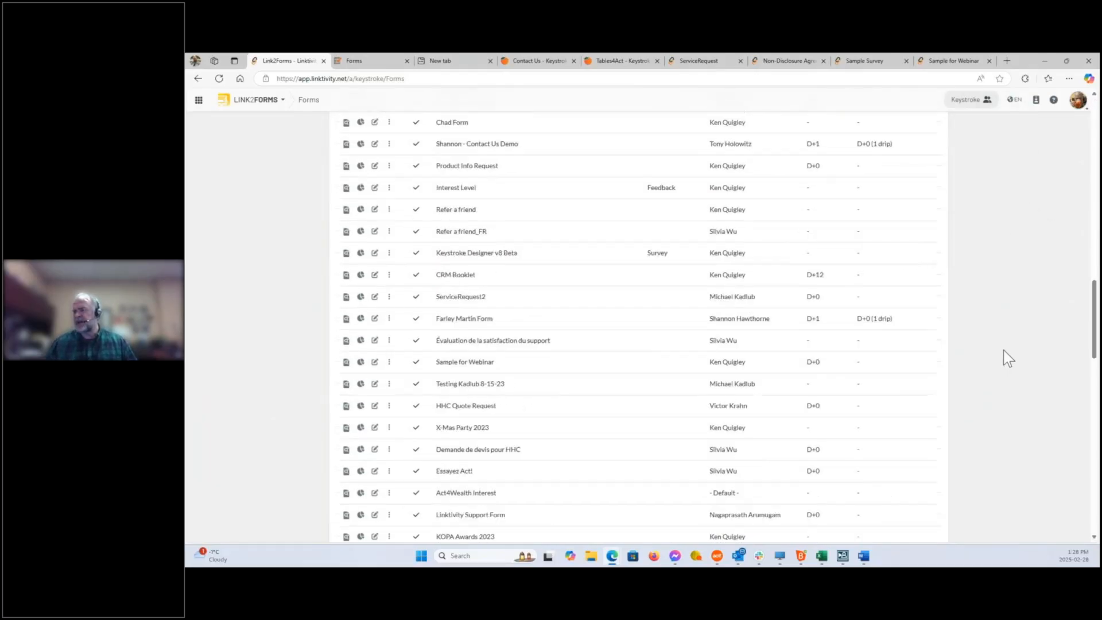
{"action": "scroll", "coordinate": [1006, 356], "scroll_direction": "down", "scroll_amount": 10}
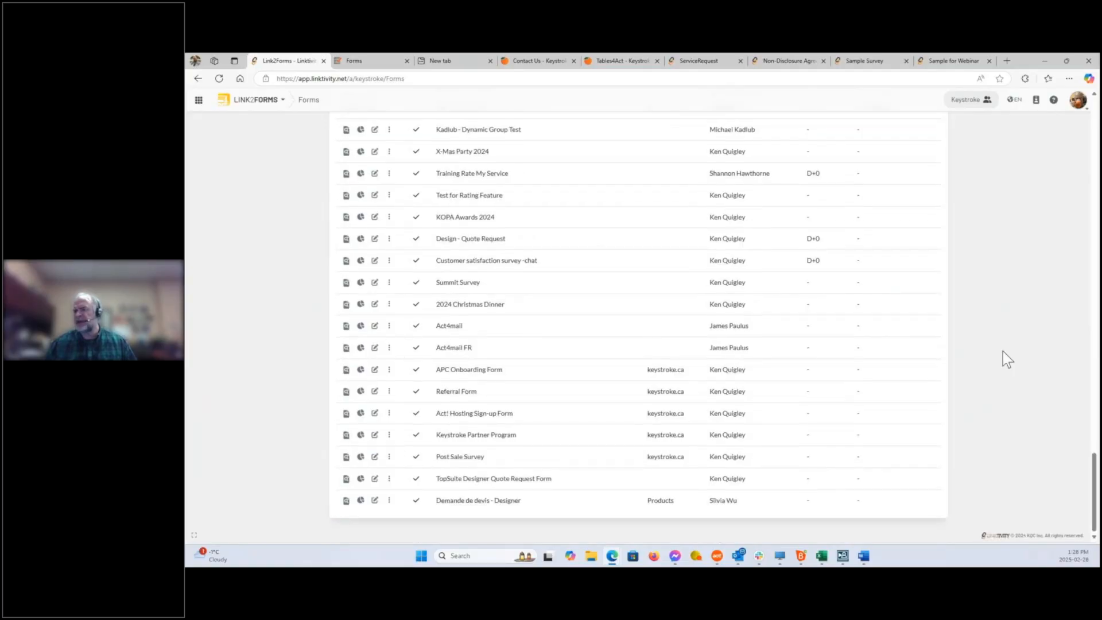
{"action": "scroll", "coordinate": [1003, 355], "scroll_direction": "up", "scroll_amount": 1}
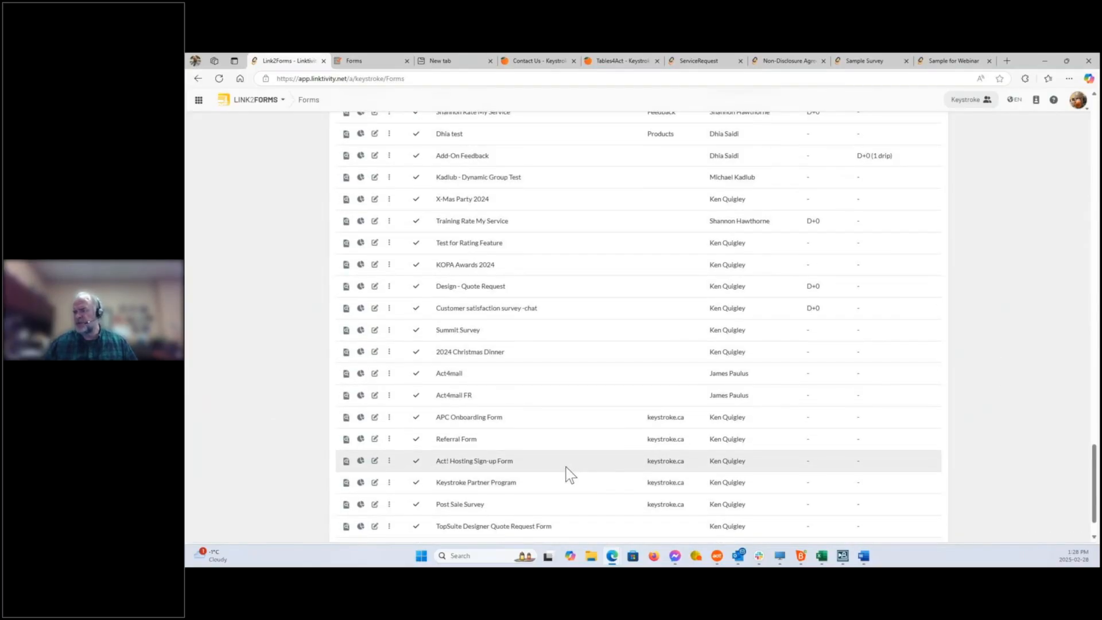
{"action": "left_click", "coordinate": [375, 440]}
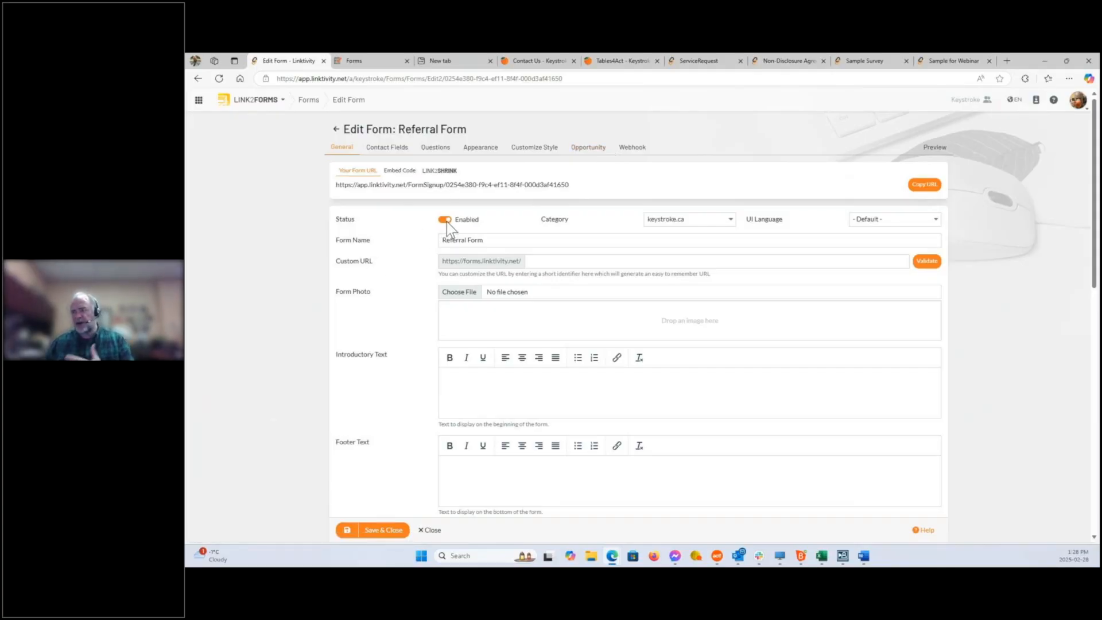
{"action": "left_click", "coordinate": [731, 219]}
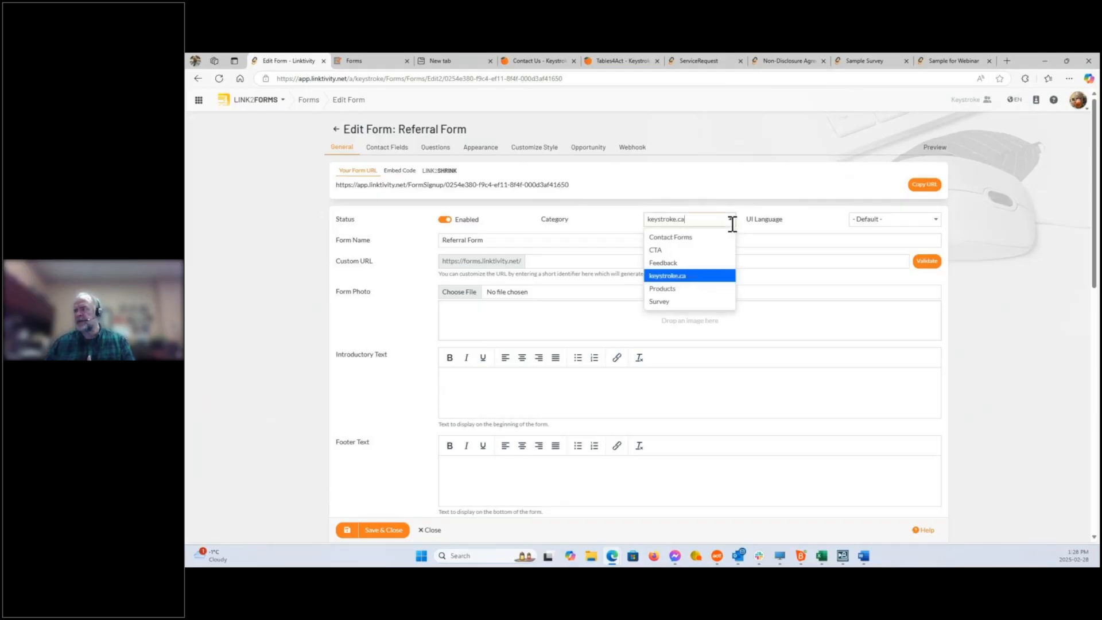
{"action": "left_click", "coordinate": [767, 217]}
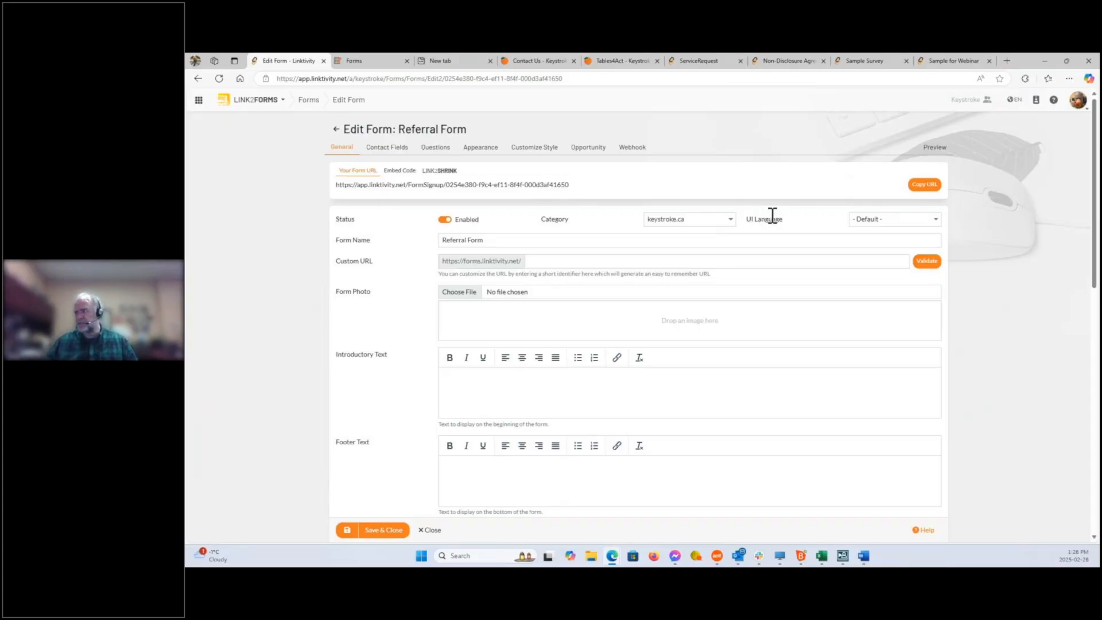
{"action": "left_click", "coordinate": [936, 223]}
{"action": "left_click", "coordinate": [1004, 227]}
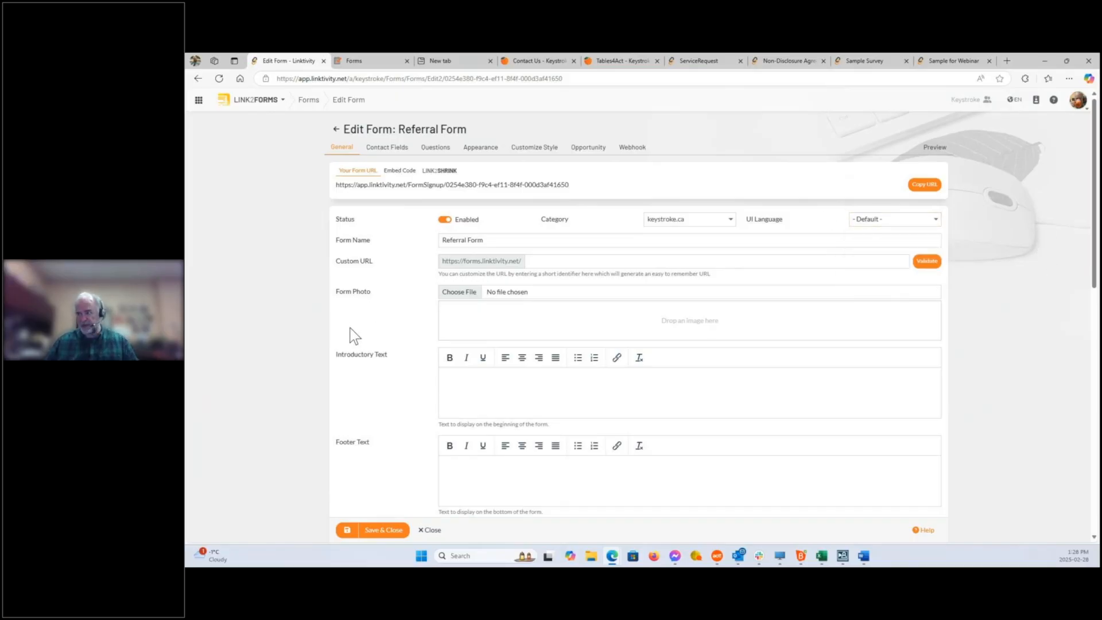
Set the Referral Form's custom URL identifier to "referralform", validate its availability and save the form
{"action": "left_click", "coordinate": [556, 260]}
{"action": "type", "text": "refe"}
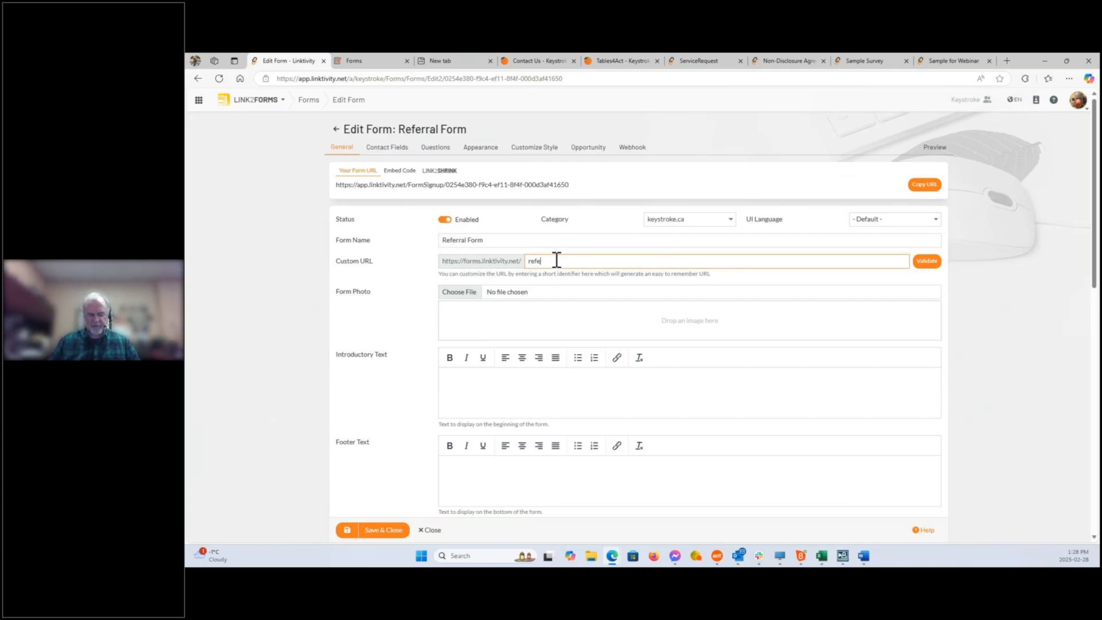
{"action": "type", "text": "rralform"}
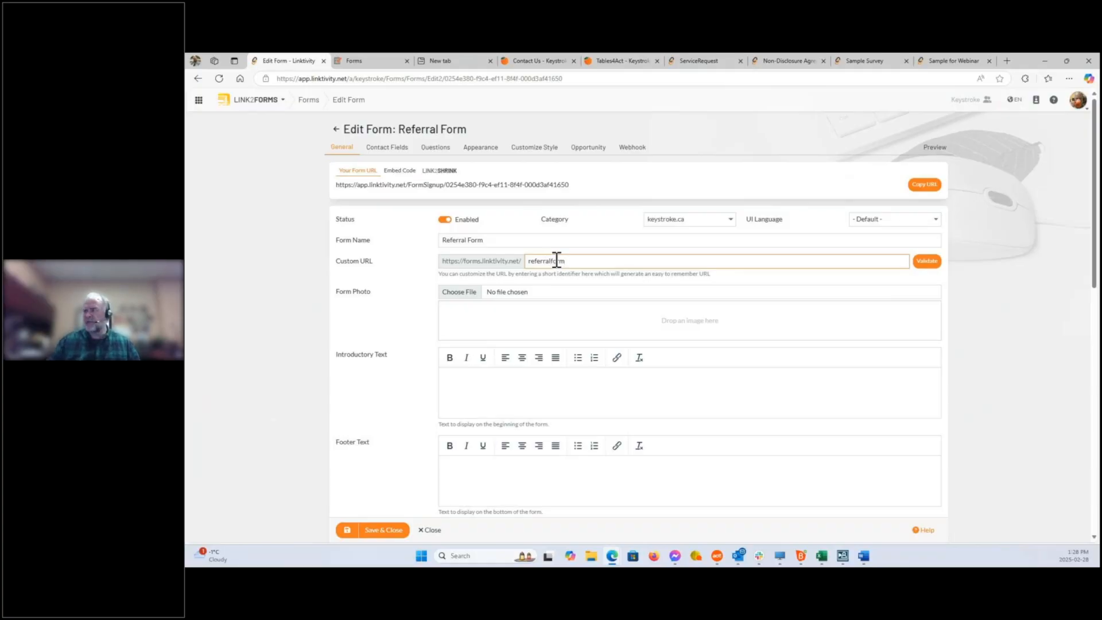
{"action": "left_click", "coordinate": [925, 265]}
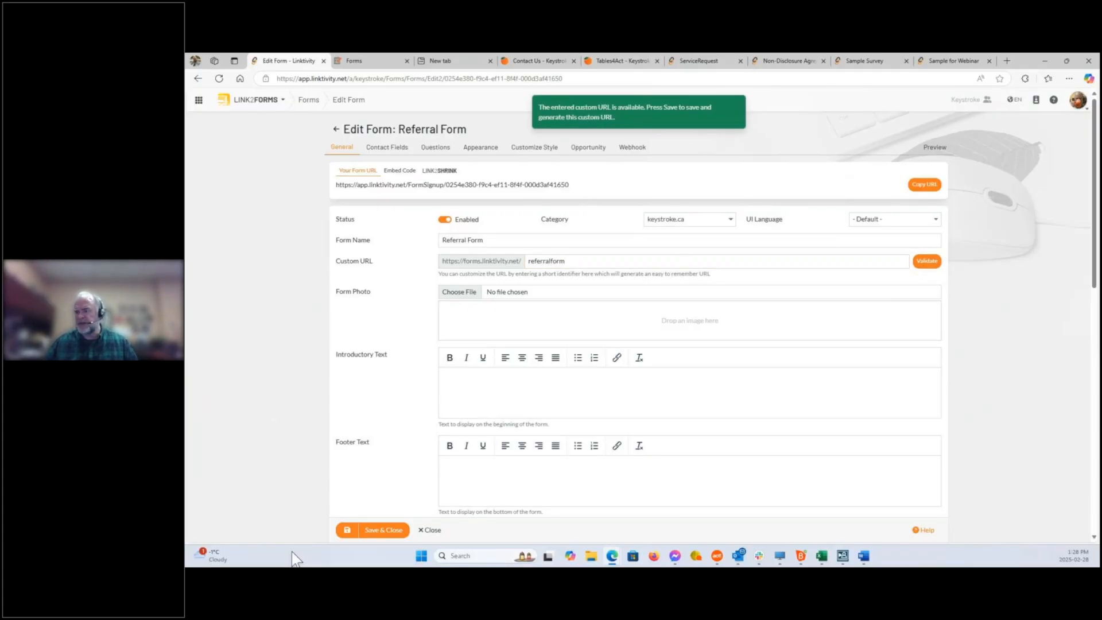
{"action": "left_click", "coordinate": [349, 532]}
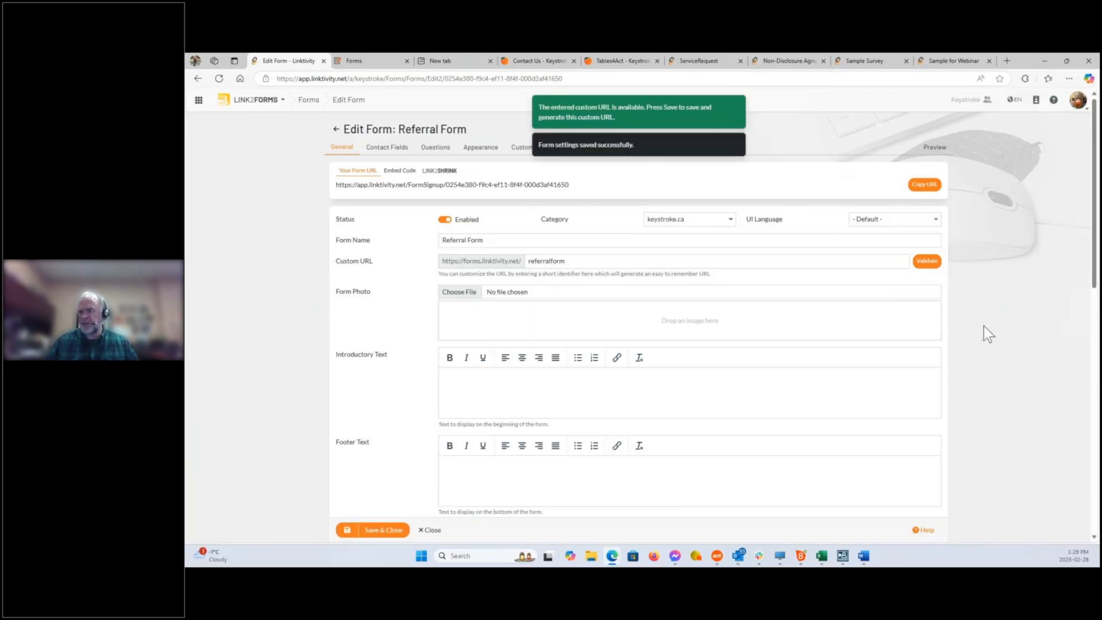
Review the Referral Form's general settings from the introductory text through the closing page, submission, follow-up and drip campaign options, including the Contact ID option's explanation
{"action": "scroll", "coordinate": [984, 326], "scroll_direction": "down", "scroll_amount": 1}
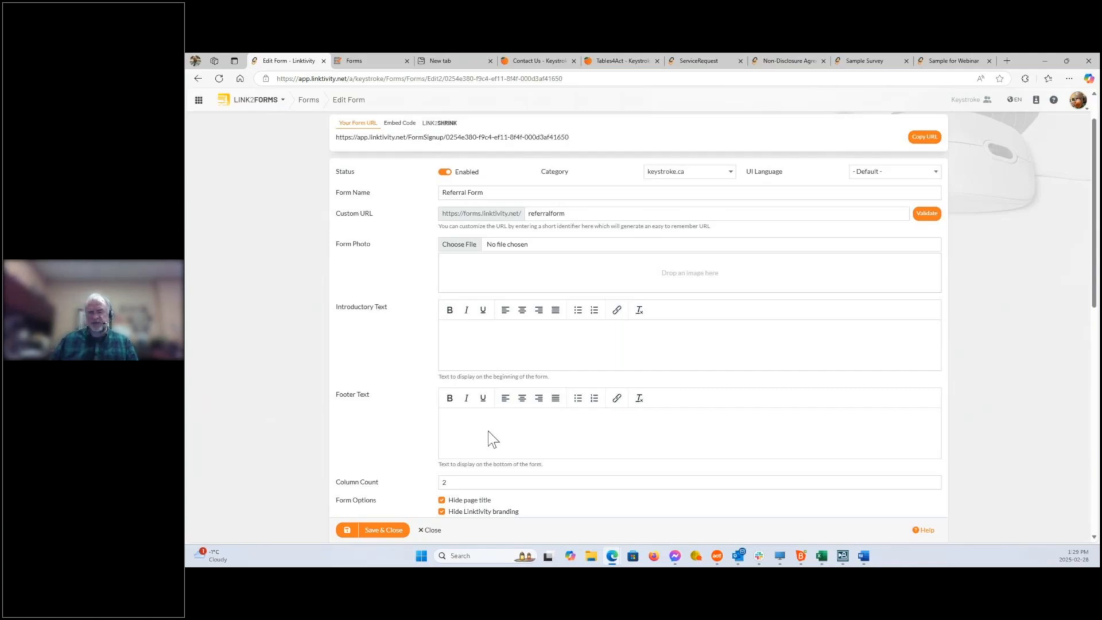
{"action": "scroll", "coordinate": [486, 431], "scroll_direction": "down", "scroll_amount": 3}
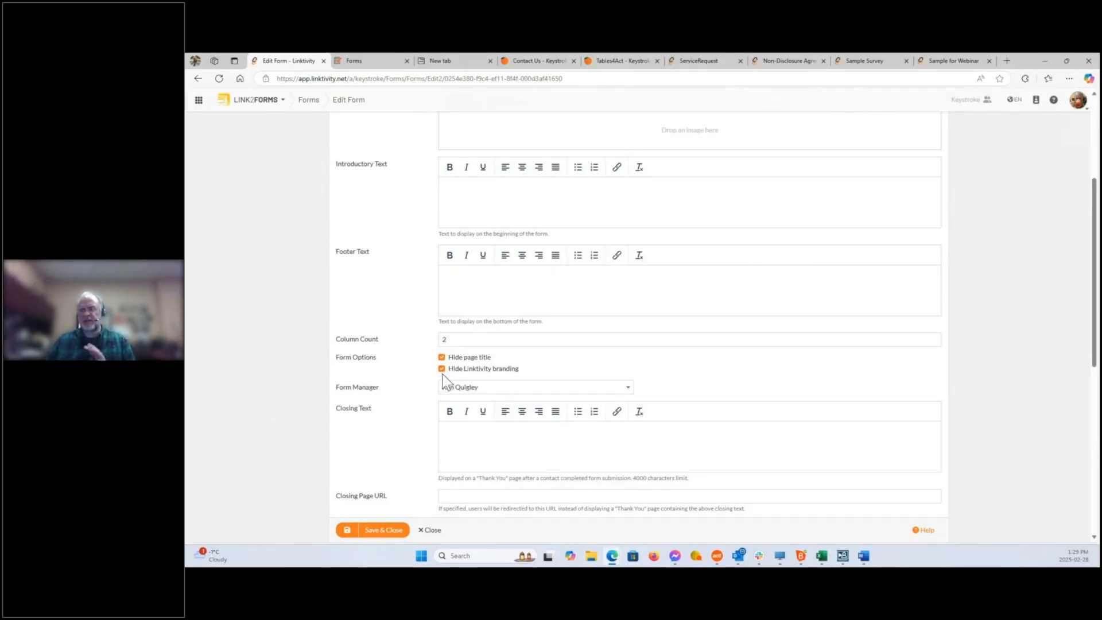
{"action": "scroll", "coordinate": [401, 402], "scroll_direction": "down", "scroll_amount": 2}
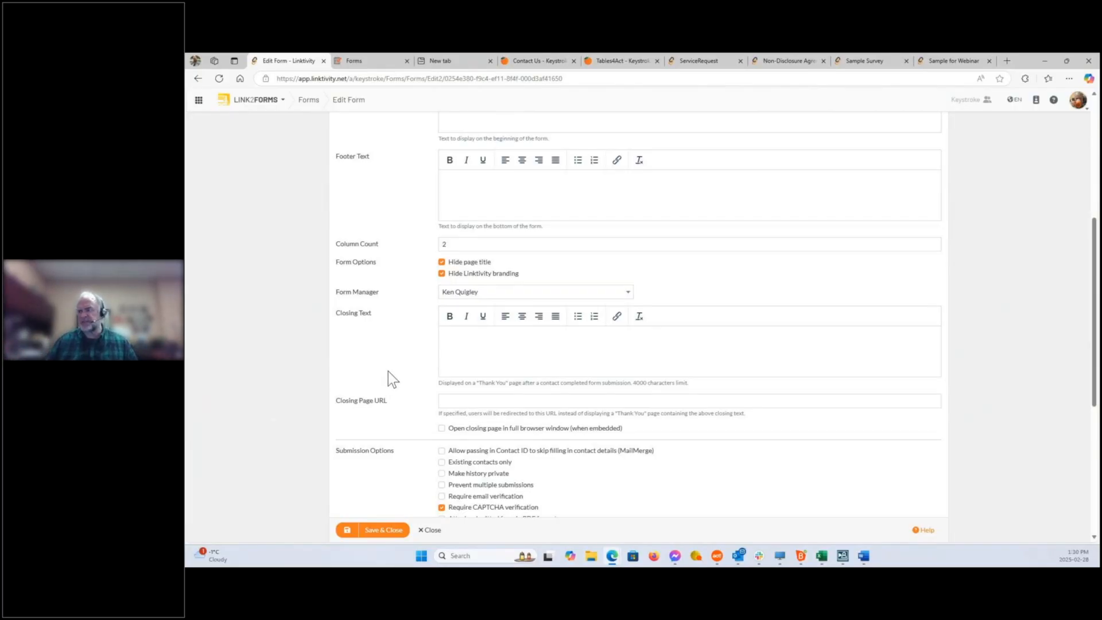
{"action": "scroll", "coordinate": [388, 372], "scroll_direction": "down", "scroll_amount": 1}
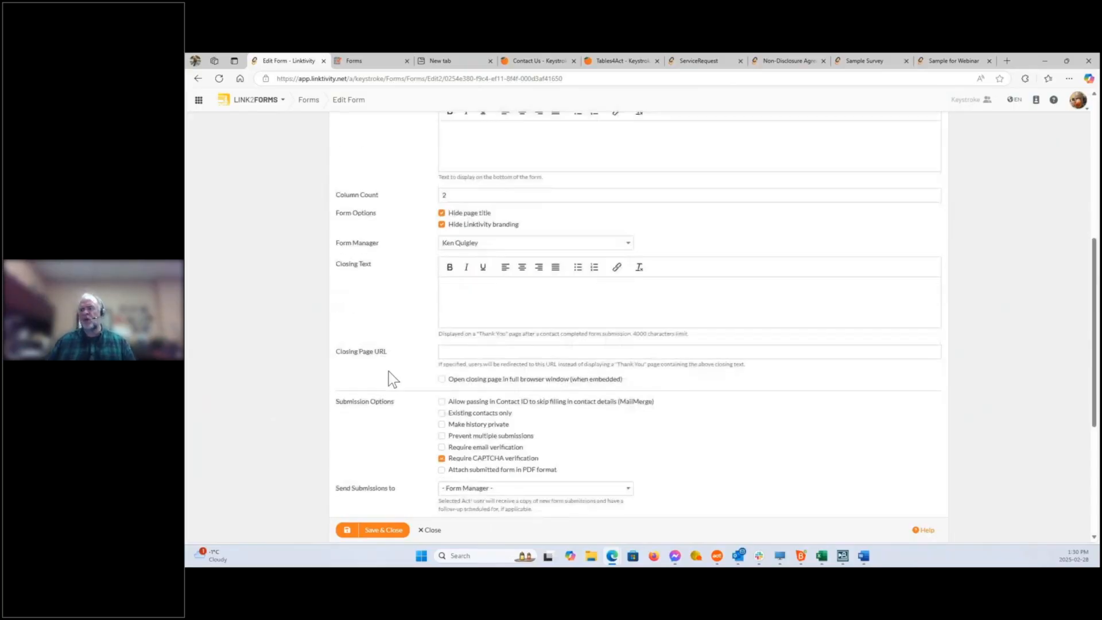
{"action": "scroll", "coordinate": [388, 370], "scroll_direction": "down", "scroll_amount": 1}
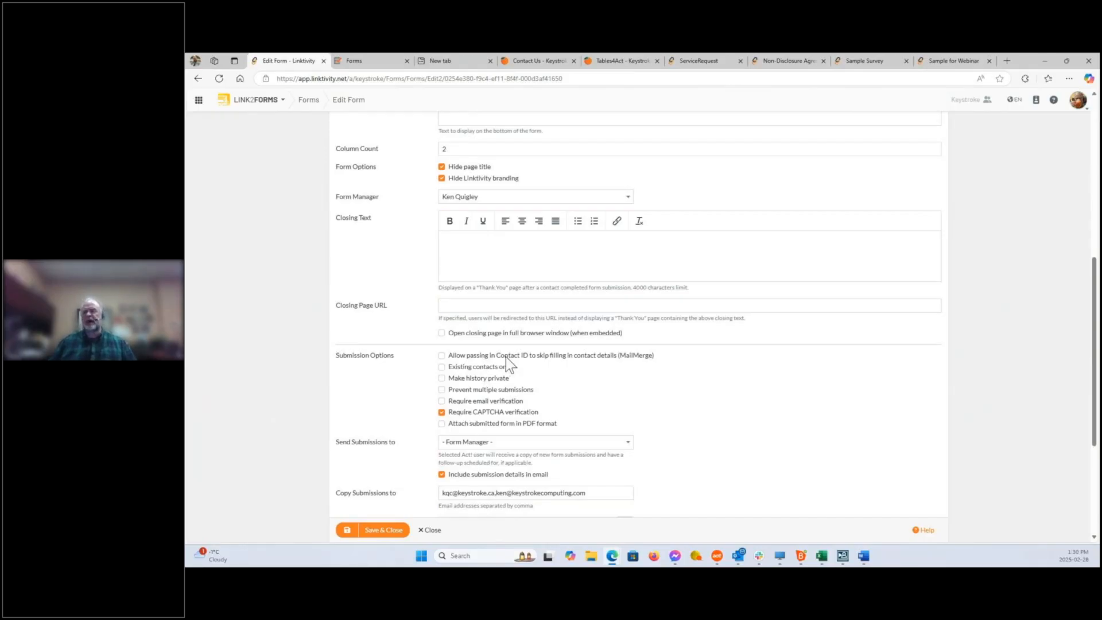
{"action": "mouse_move", "coordinate": [508, 358]}
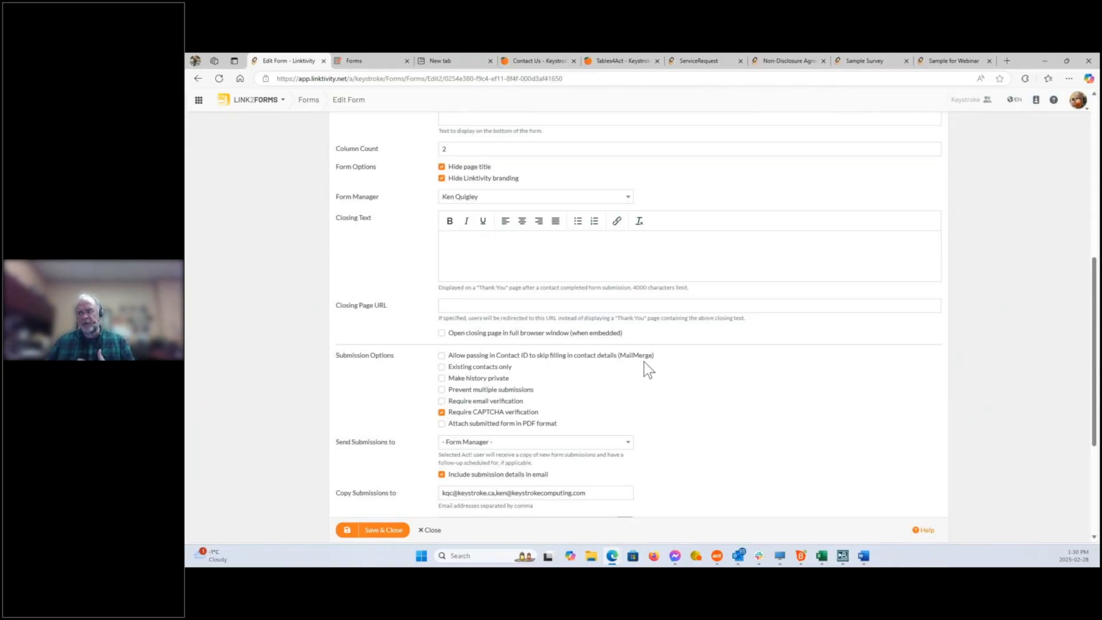
{"action": "mouse_move", "coordinate": [653, 359]}
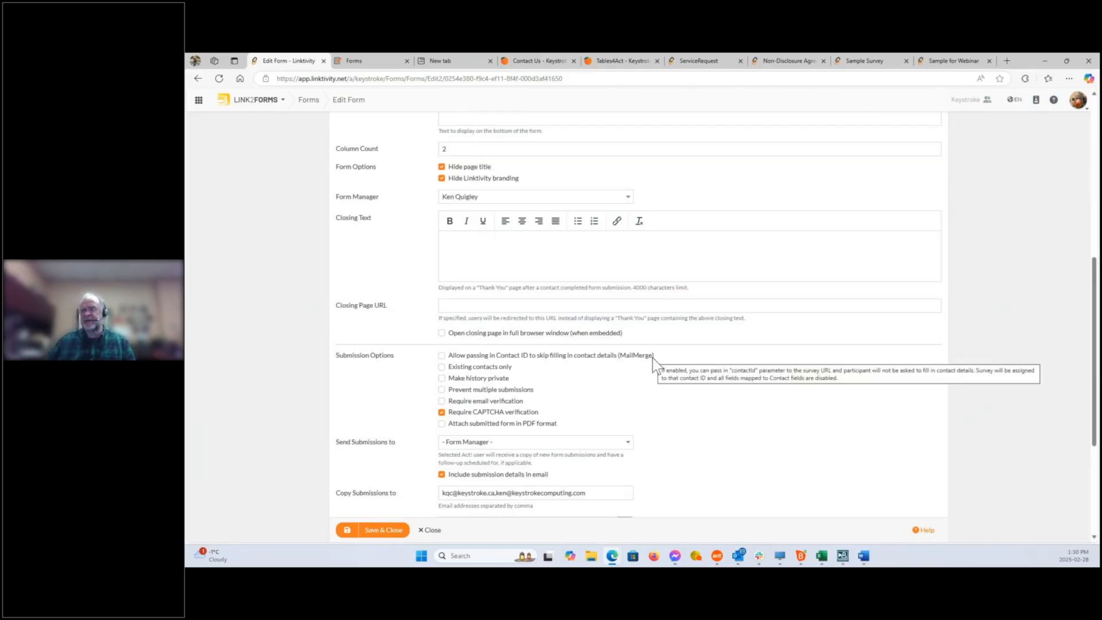
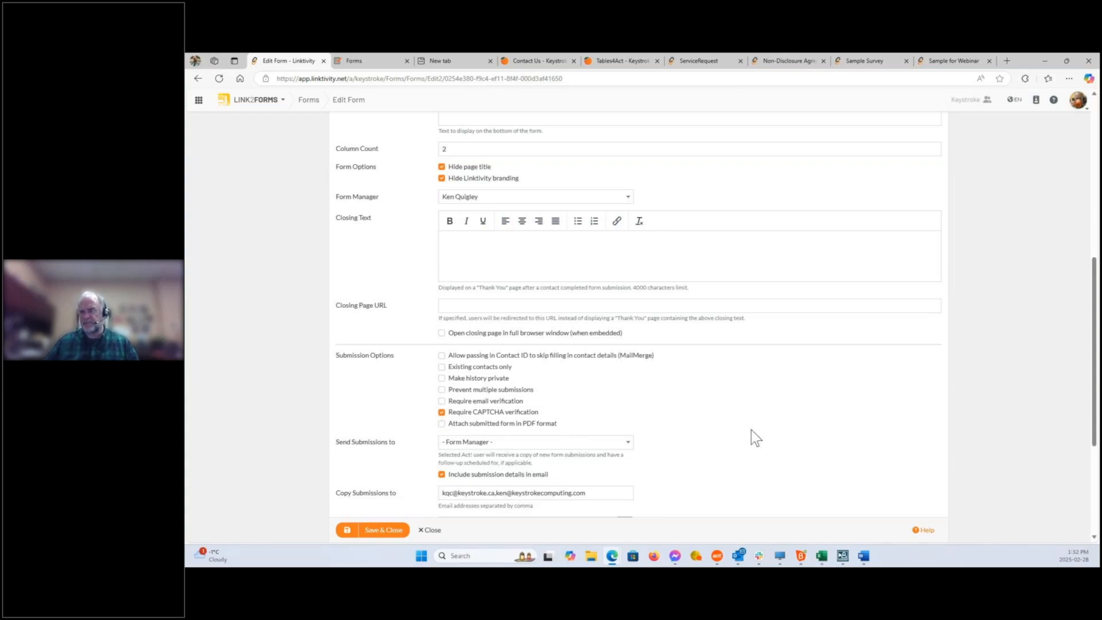
{"action": "scroll", "coordinate": [751, 436], "scroll_direction": "down", "scroll_amount": 1}
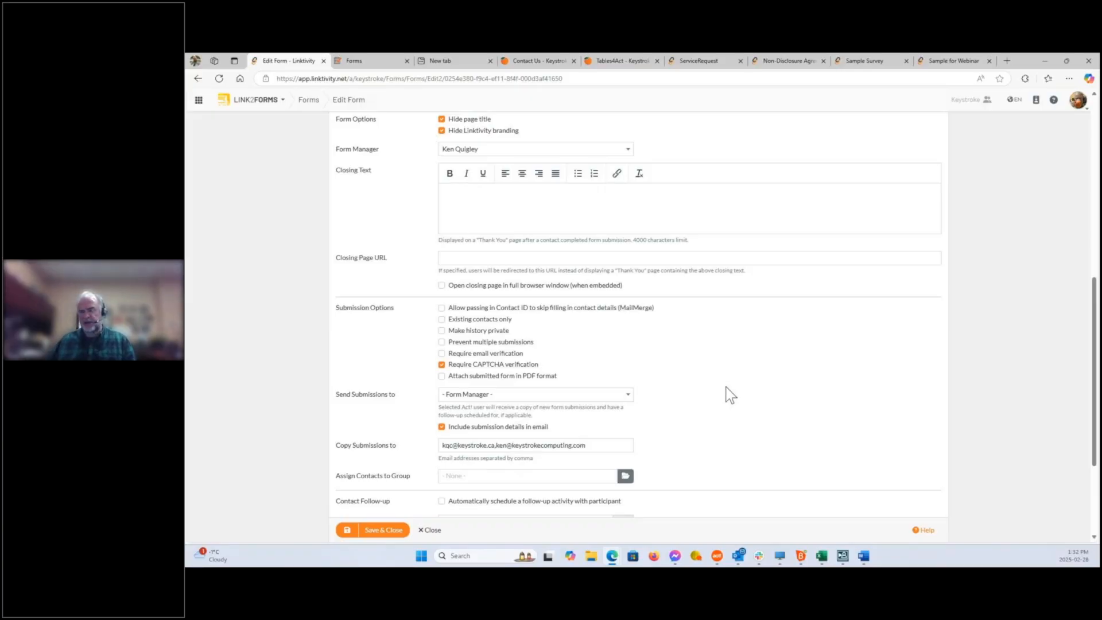
{"action": "scroll", "coordinate": [729, 395], "scroll_direction": "up", "scroll_amount": 1}
{"action": "scroll", "coordinate": [398, 428], "scroll_direction": "down", "scroll_amount": 3}
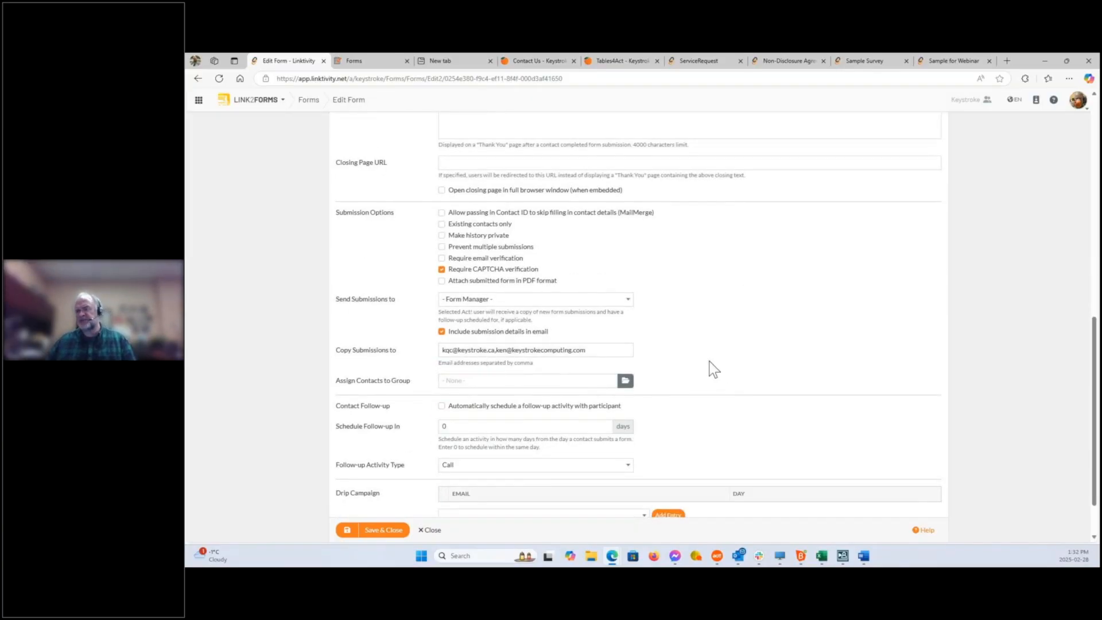
{"action": "scroll", "coordinate": [714, 370], "scroll_direction": "down", "scroll_amount": 1}
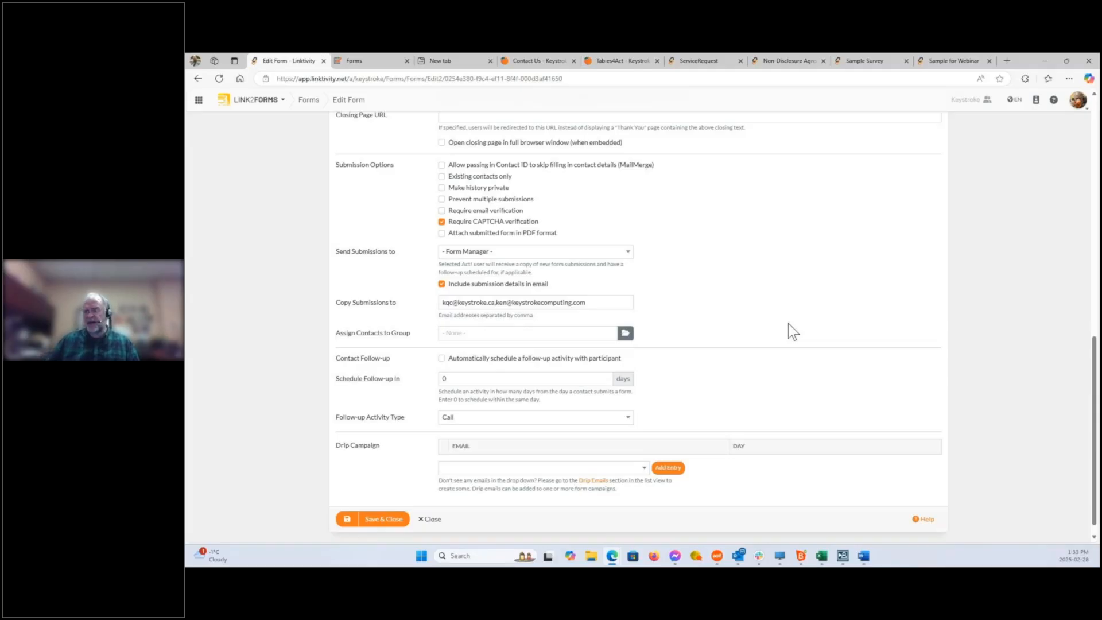
Enable automatic scheduling of a follow-up activity on the Referral Form and check the available activity types, keeping Call
{"action": "left_click", "coordinate": [442, 360]}
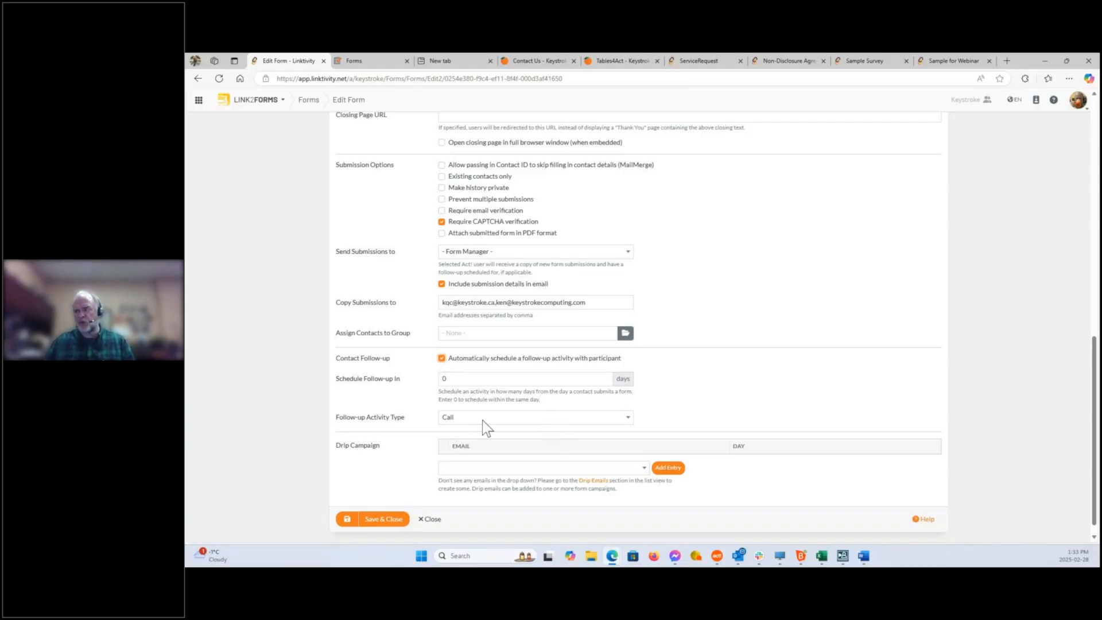
{"action": "left_click", "coordinate": [504, 422]}
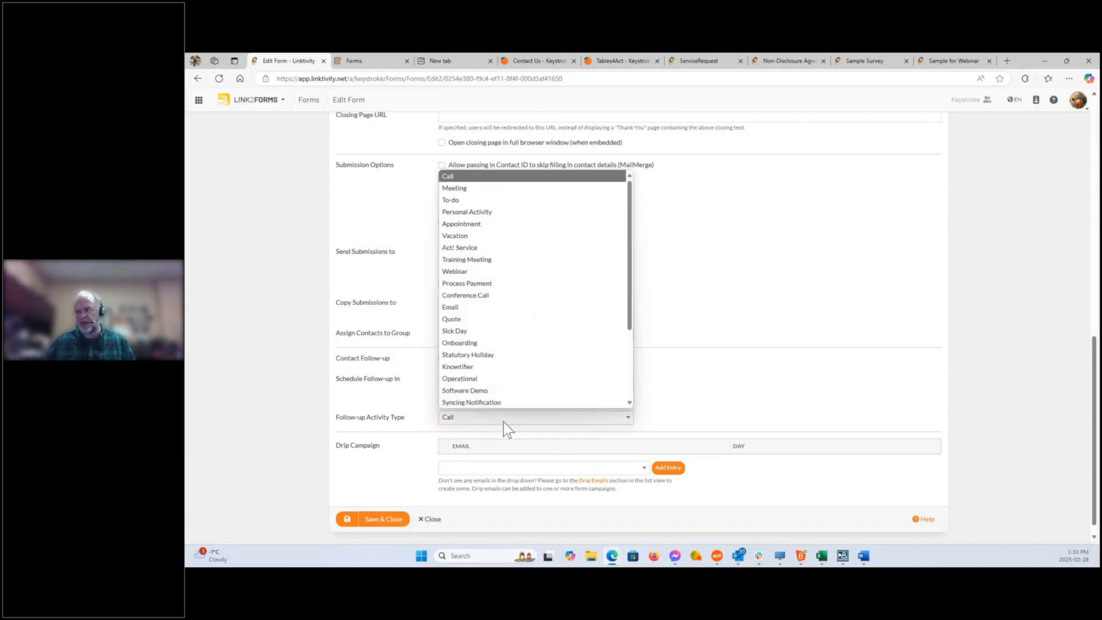
{"action": "left_click", "coordinate": [715, 379]}
{"action": "left_click", "coordinate": [715, 379]}
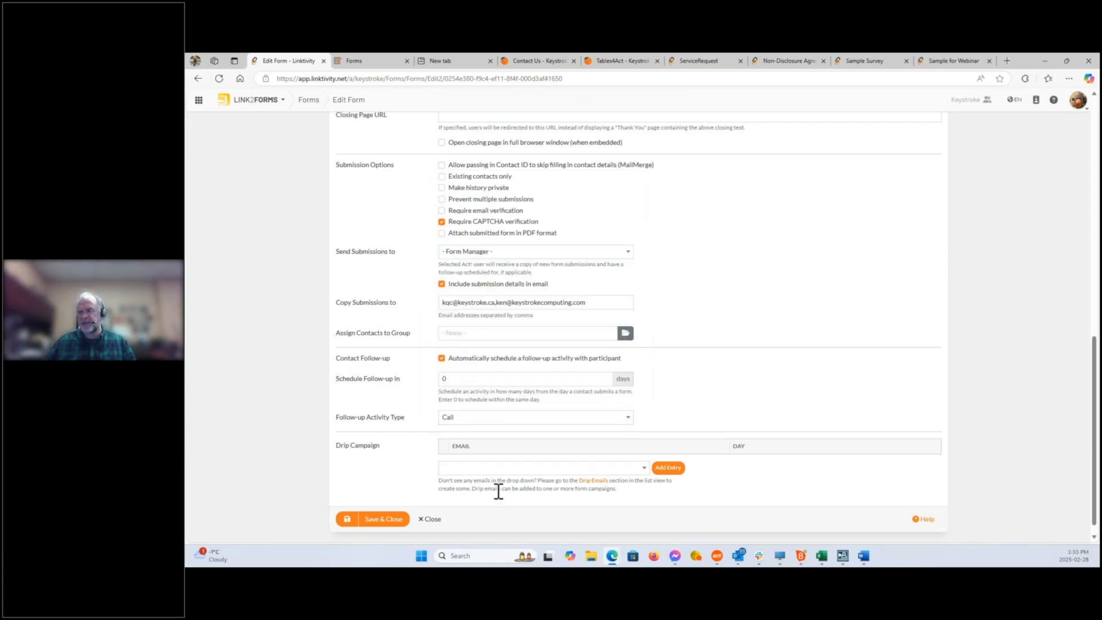
Go to the Drip Emails section, review the list and the Act4mail template's content, and close the template without saving
{"action": "left_click", "coordinate": [596, 482]}
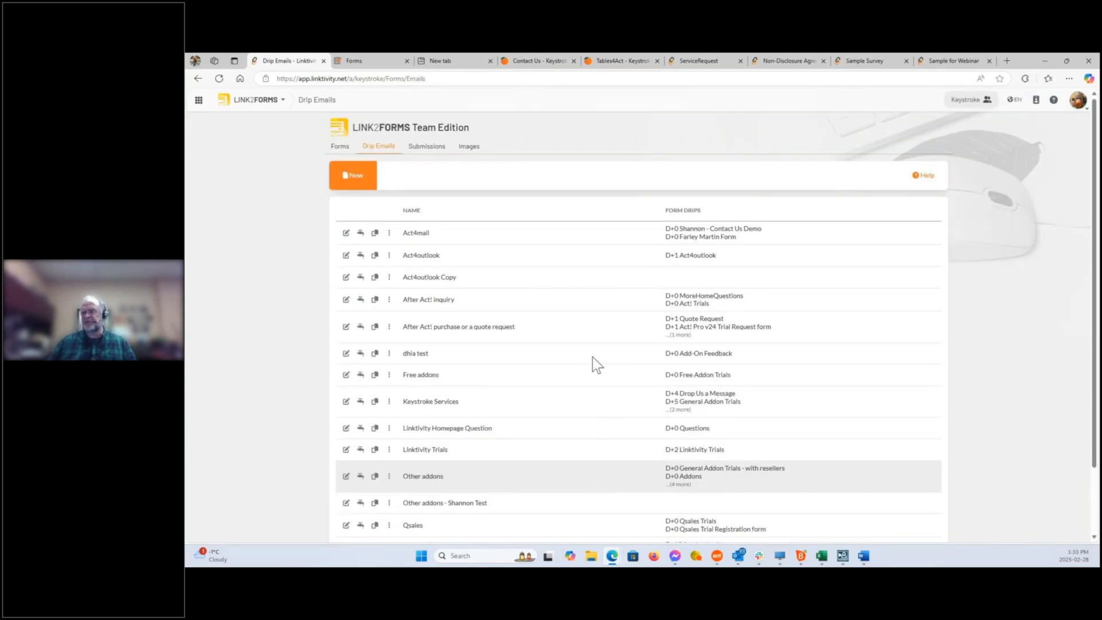
{"action": "scroll", "coordinate": [590, 299], "scroll_direction": "down", "scroll_amount": 3}
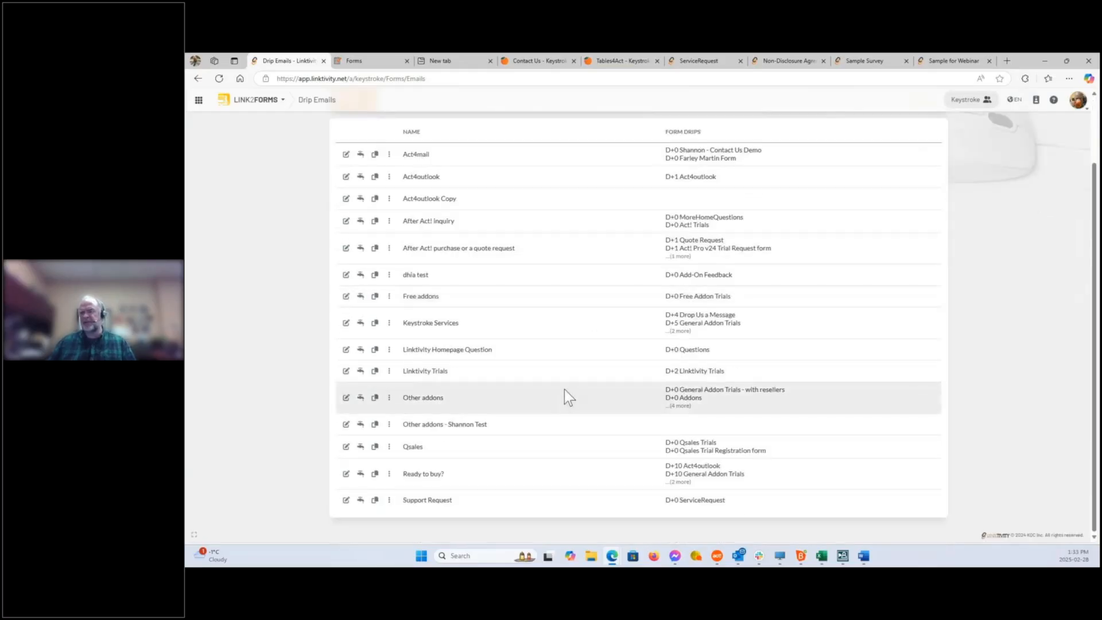
{"action": "scroll", "coordinate": [568, 367], "scroll_direction": "up", "scroll_amount": 3}
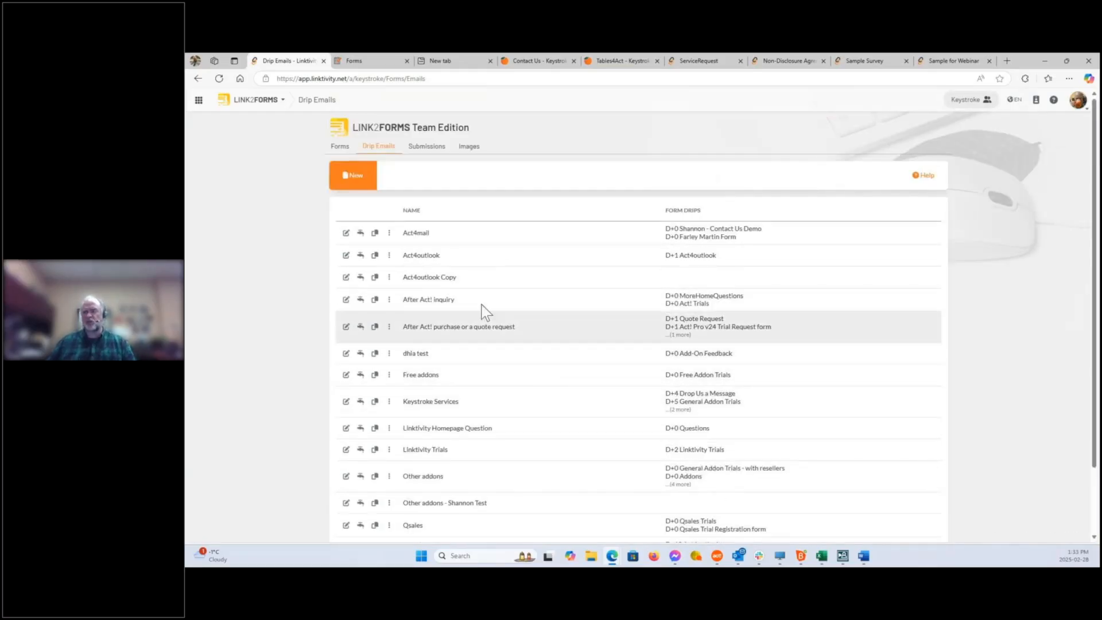
{"action": "left_click", "coordinate": [346, 233]}
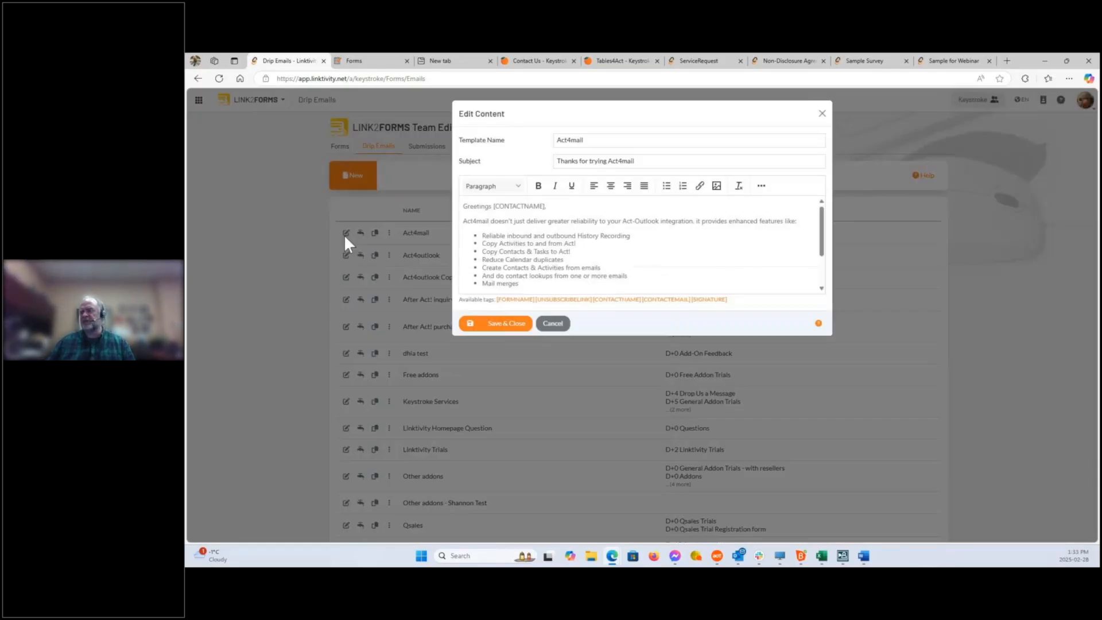
{"action": "scroll", "coordinate": [583, 244], "scroll_direction": "down", "scroll_amount": 3}
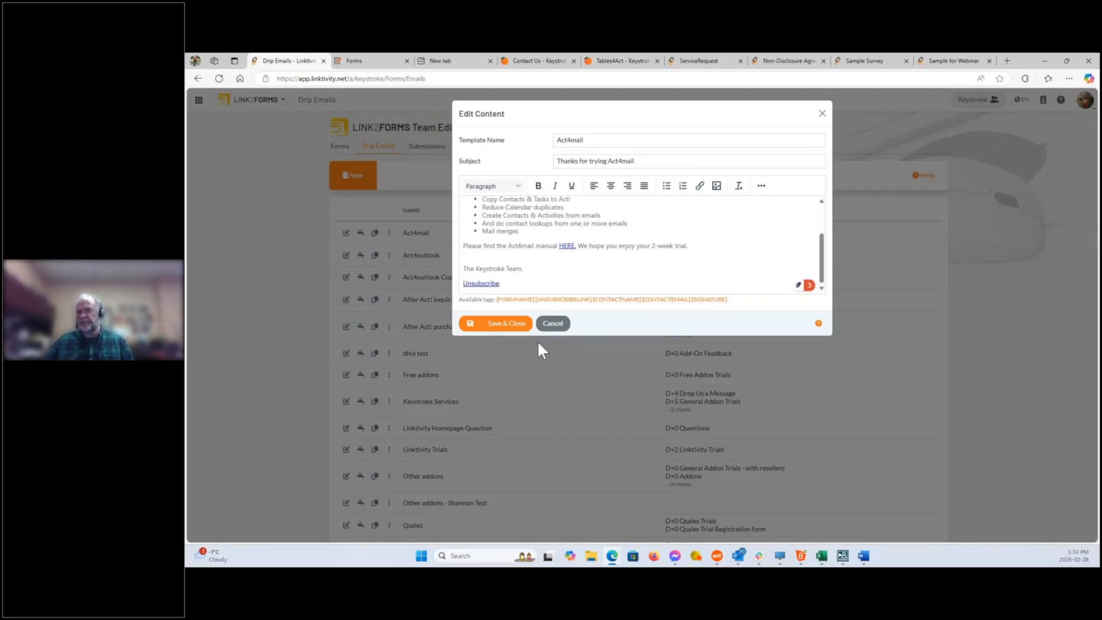
{"action": "left_click", "coordinate": [553, 325]}
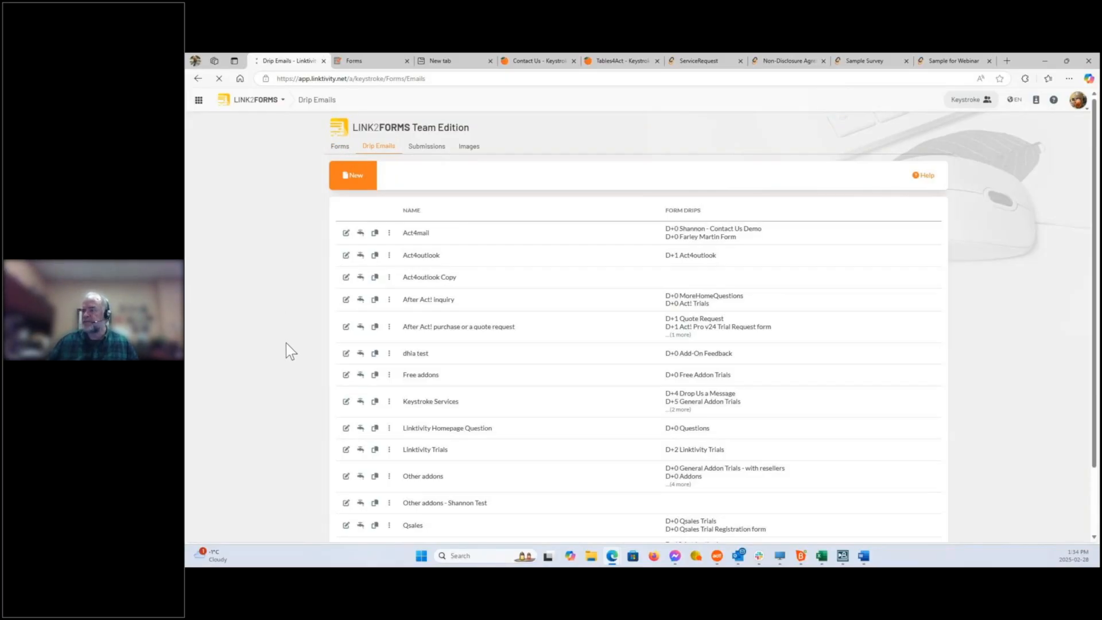
Return to the forms list and open the Act4mail form for editing
{"action": "scroll", "coordinate": [286, 343], "scroll_direction": "down", "scroll_amount": 1}
{"action": "scroll", "coordinate": [286, 343], "scroll_direction": "down", "scroll_amount": 1}
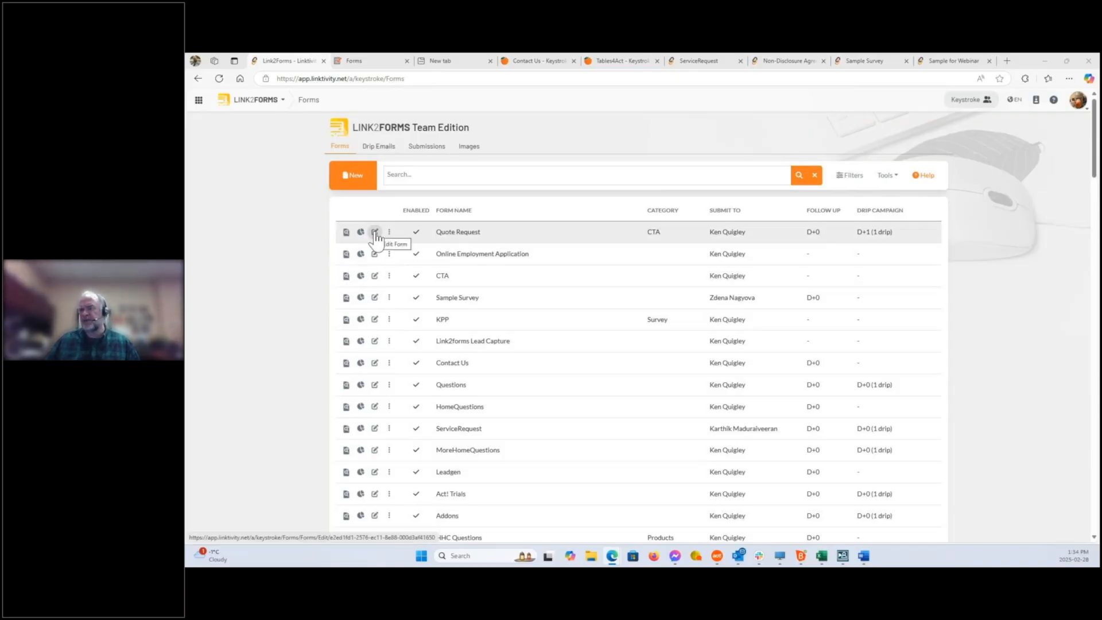
{"action": "scroll", "coordinate": [306, 326], "scroll_direction": "down", "scroll_amount": 10}
{"action": "scroll", "coordinate": [305, 325], "scroll_direction": "down", "scroll_amount": 20}
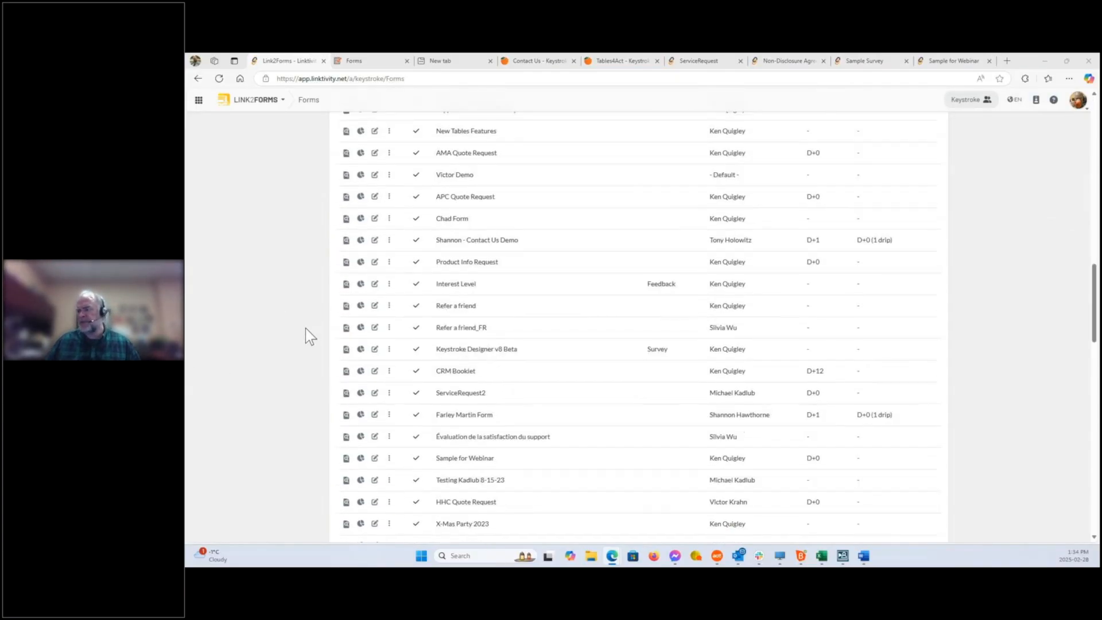
{"action": "scroll", "coordinate": [308, 336], "scroll_direction": "down", "scroll_amount": 3}
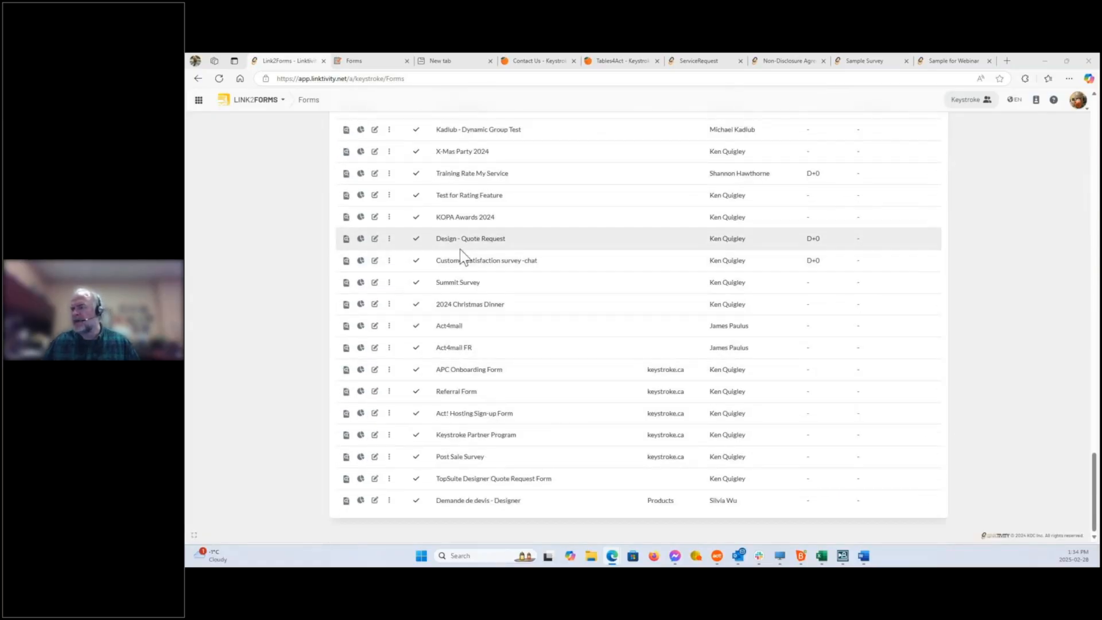
{"action": "left_click", "coordinate": [375, 326]}
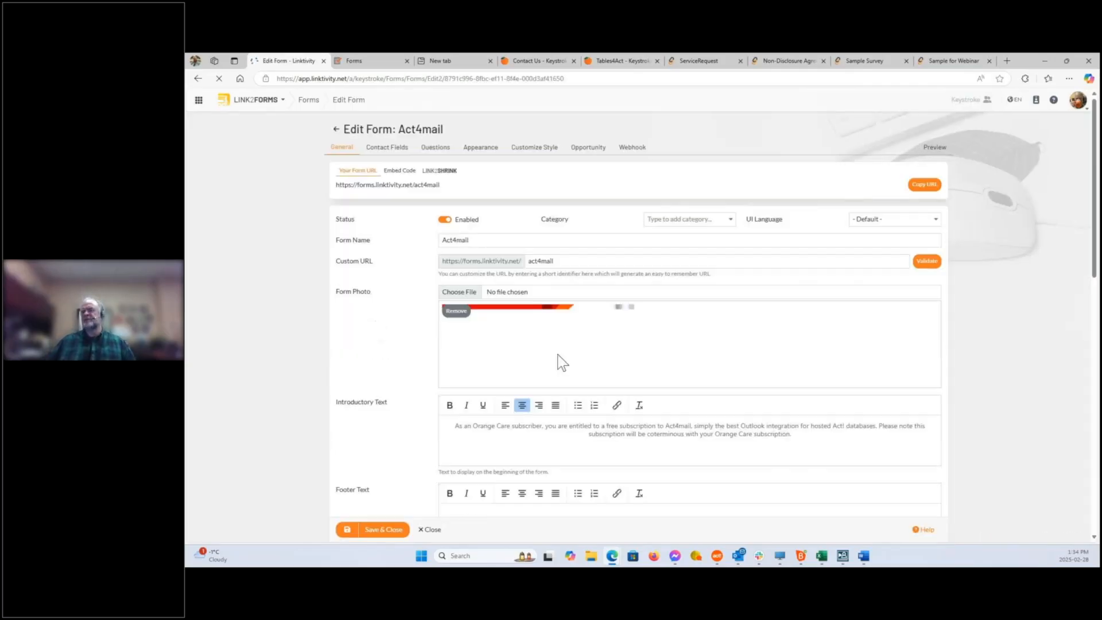
Review the Act4mail form's general settings, from its photo and introductory text to the submission, follow-up and drip campaign options
{"action": "scroll", "coordinate": [652, 350], "scroll_direction": "down", "scroll_amount": 2}
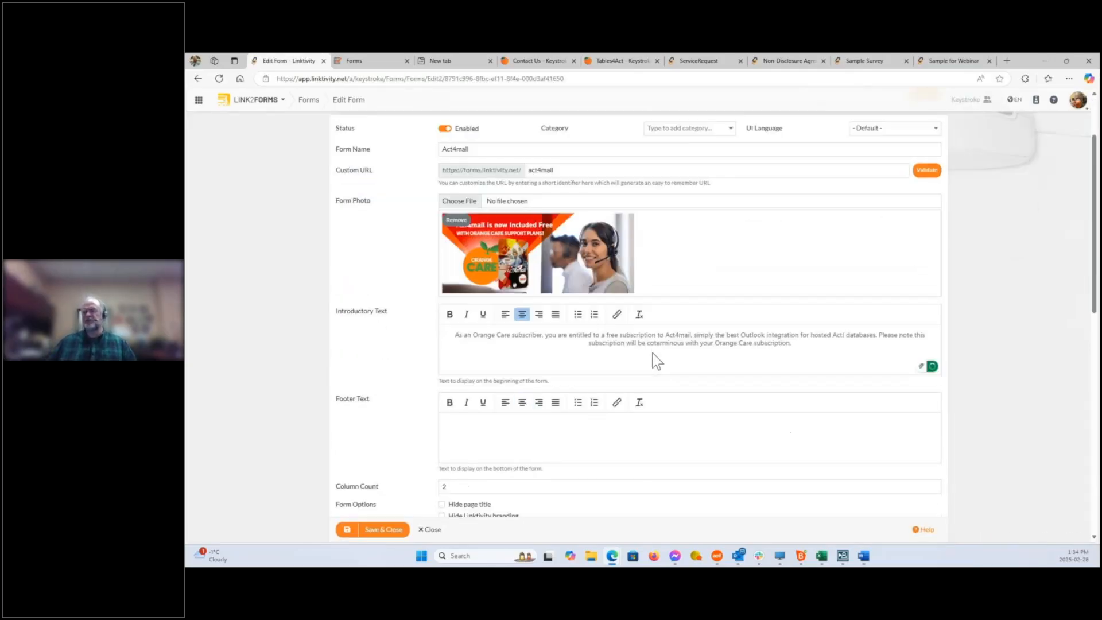
{"action": "scroll", "coordinate": [540, 372], "scroll_direction": "down", "scroll_amount": 5}
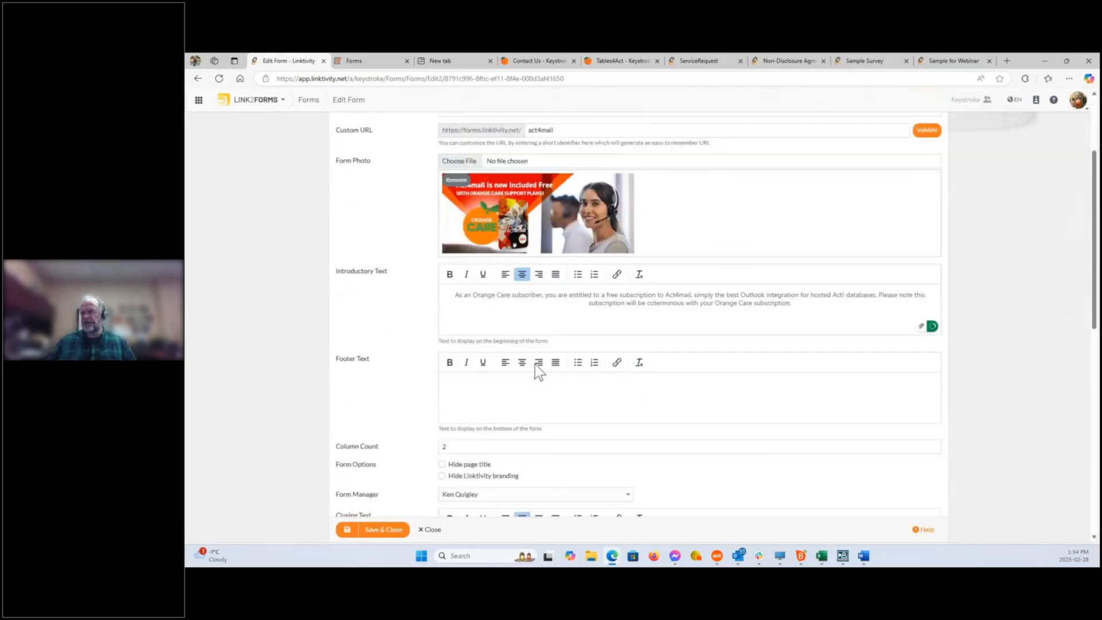
{"action": "scroll", "coordinate": [541, 373], "scroll_direction": "up", "scroll_amount": 3}
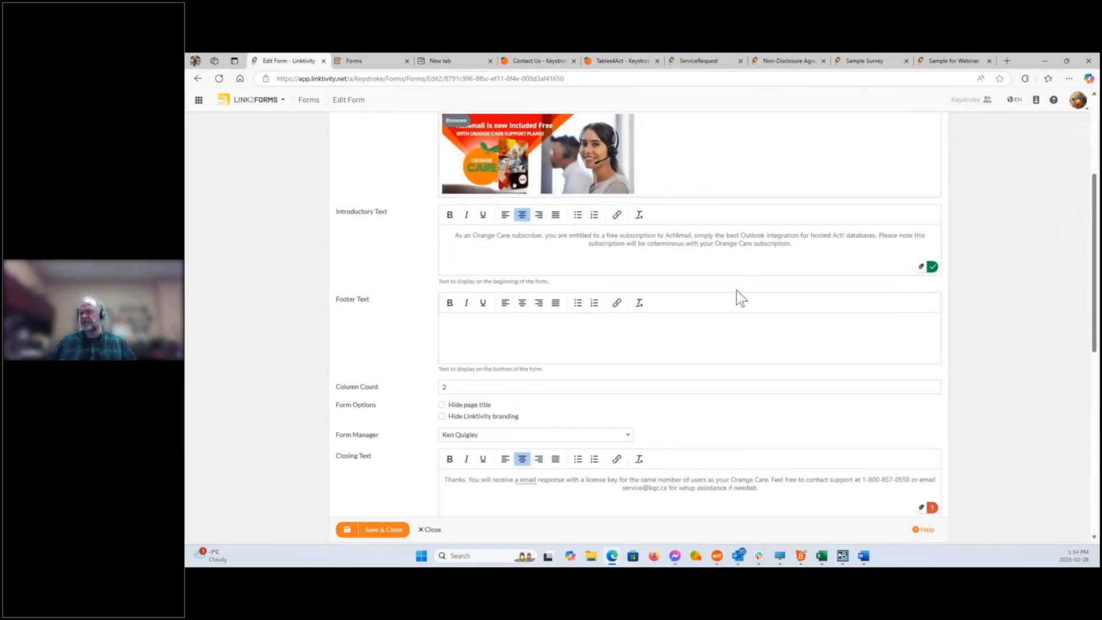
{"action": "scroll", "coordinate": [737, 291], "scroll_direction": "down", "scroll_amount": 4}
{"action": "left_click", "coordinate": [533, 296]}
{"action": "scroll", "coordinate": [797, 333], "scroll_direction": "down", "scroll_amount": 6}
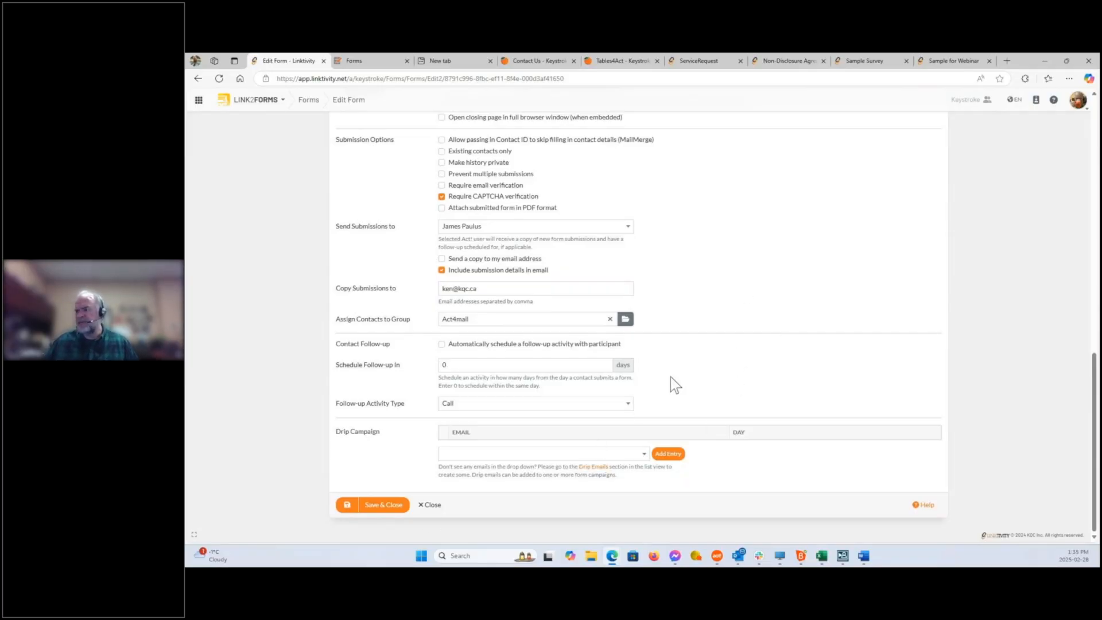
{"action": "scroll", "coordinate": [674, 377], "scroll_direction": "up", "scroll_amount": 10}
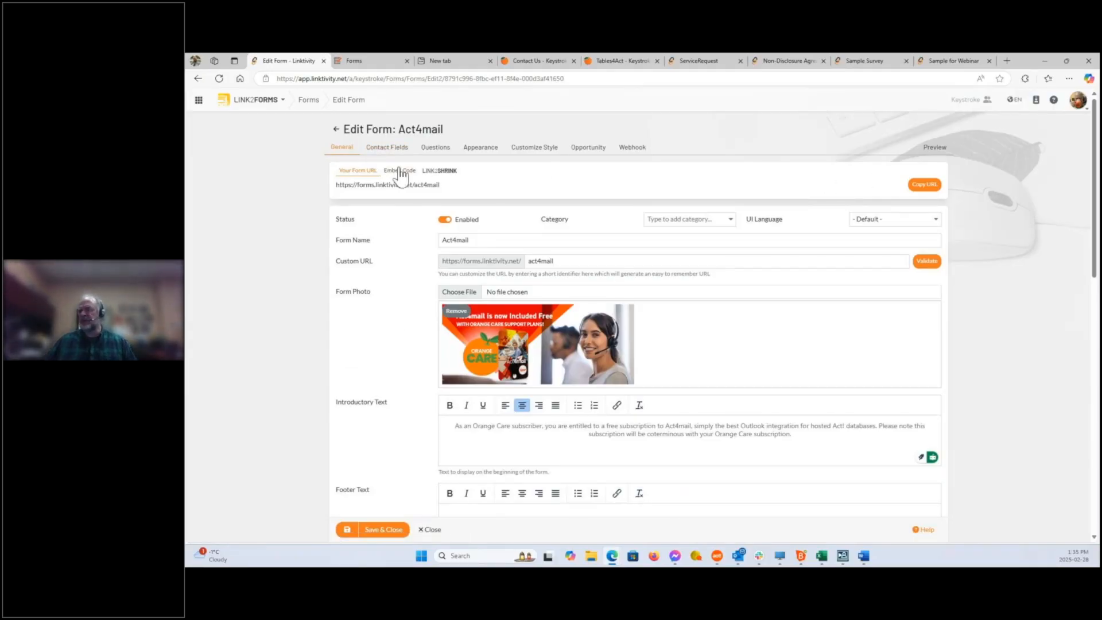
Display the Act4mail form's embed code and select the entire script and iframe snippet
{"action": "left_click", "coordinate": [387, 149]}
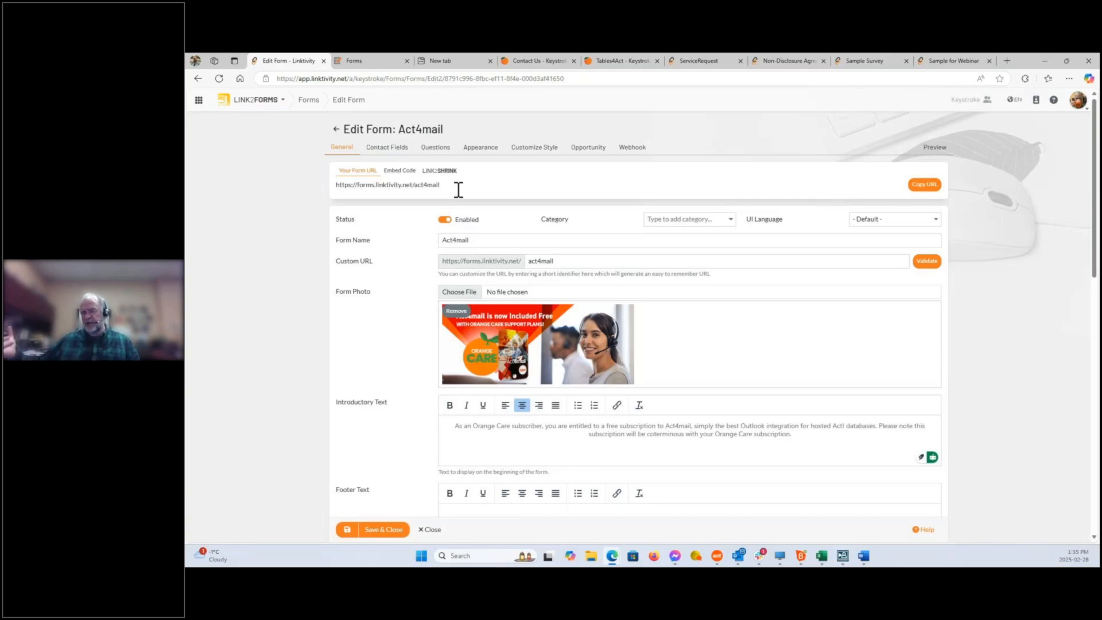
{"action": "left_click", "coordinate": [396, 172]}
{"action": "left_click_drag", "start_coordinate": [754, 195], "coordinate": [336, 185]}
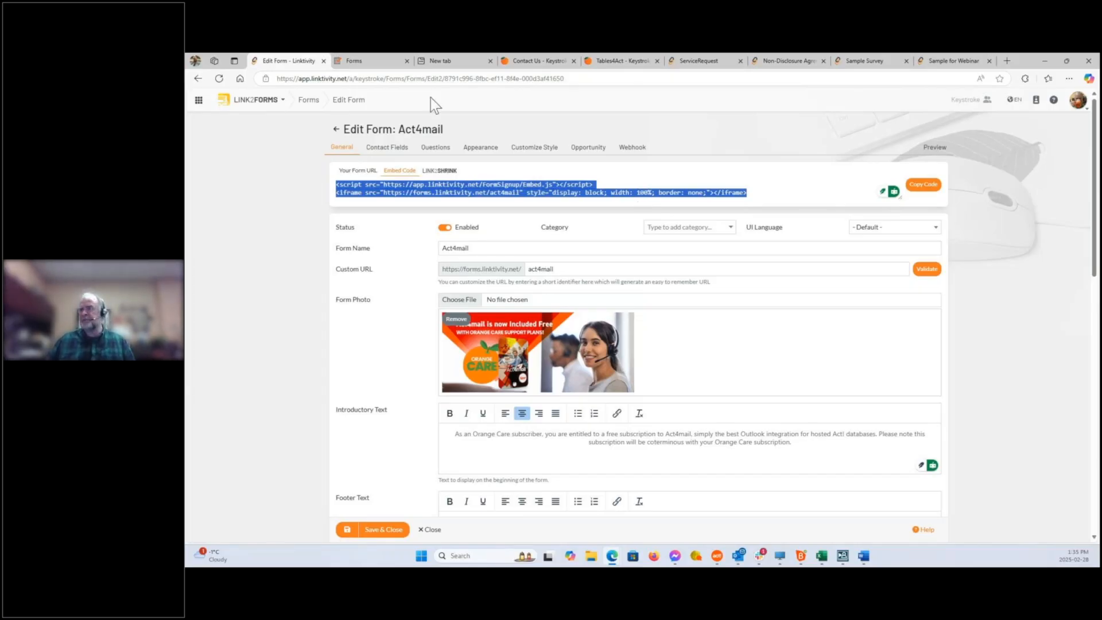
Open keystroke.ca/administrator in the empty browser tab and log in to the Joomla administration
{"action": "left_click", "coordinate": [448, 64]}
{"action": "left_click", "coordinate": [433, 79]}
{"action": "type", "text": "keystroke.ca/administrator"}
{"action": "key", "text": "Return"}
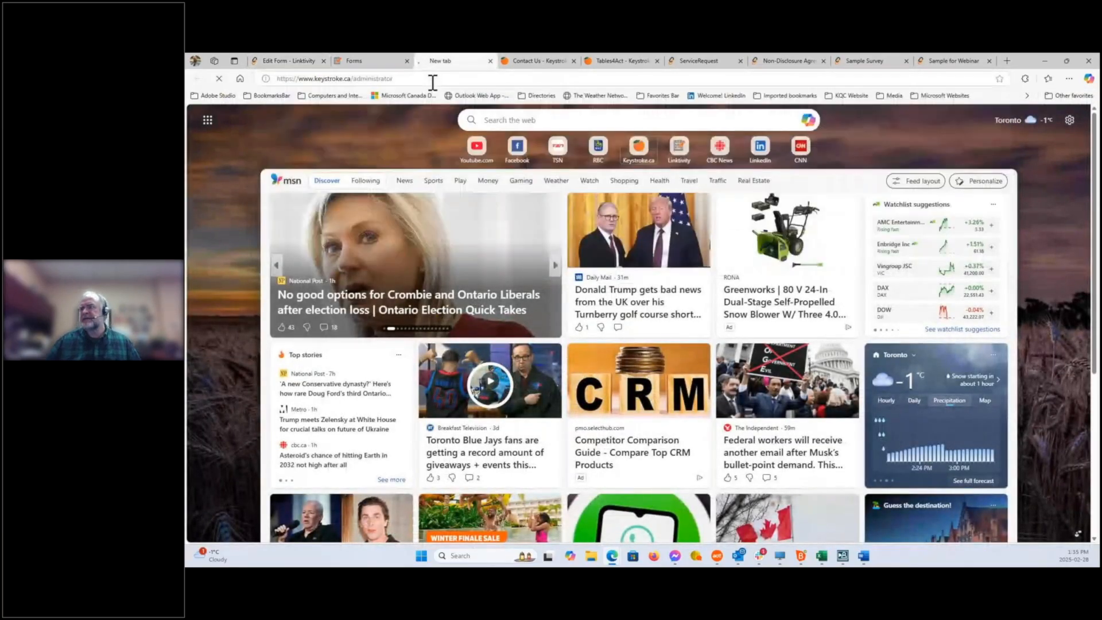
{"action": "left_click", "coordinate": [746, 403]}
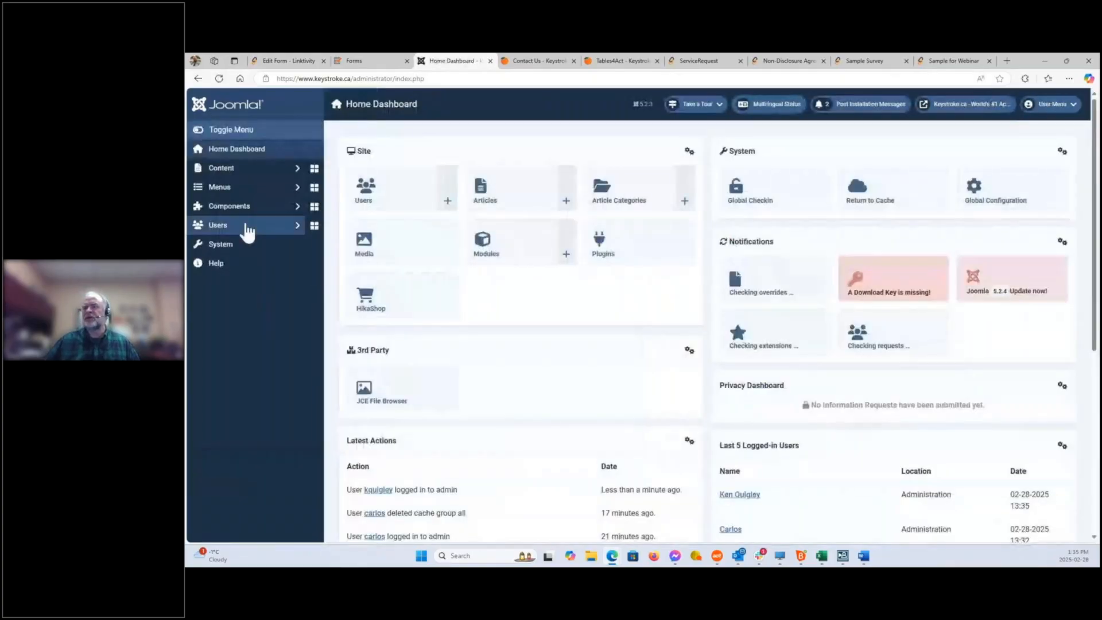
Open the SP Page Builder Pro component to show the website's list of pages
{"action": "left_click", "coordinate": [240, 211]}
{"action": "scroll", "coordinate": [253, 298], "scroll_direction": "down", "scroll_amount": 3}
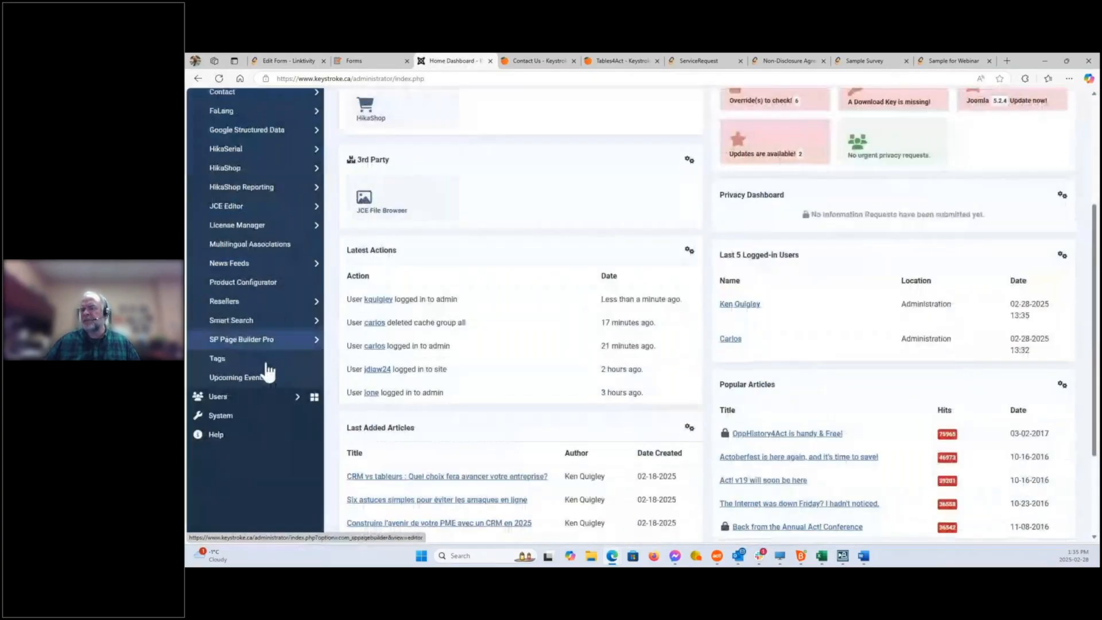
{"action": "left_click", "coordinate": [265, 343]}
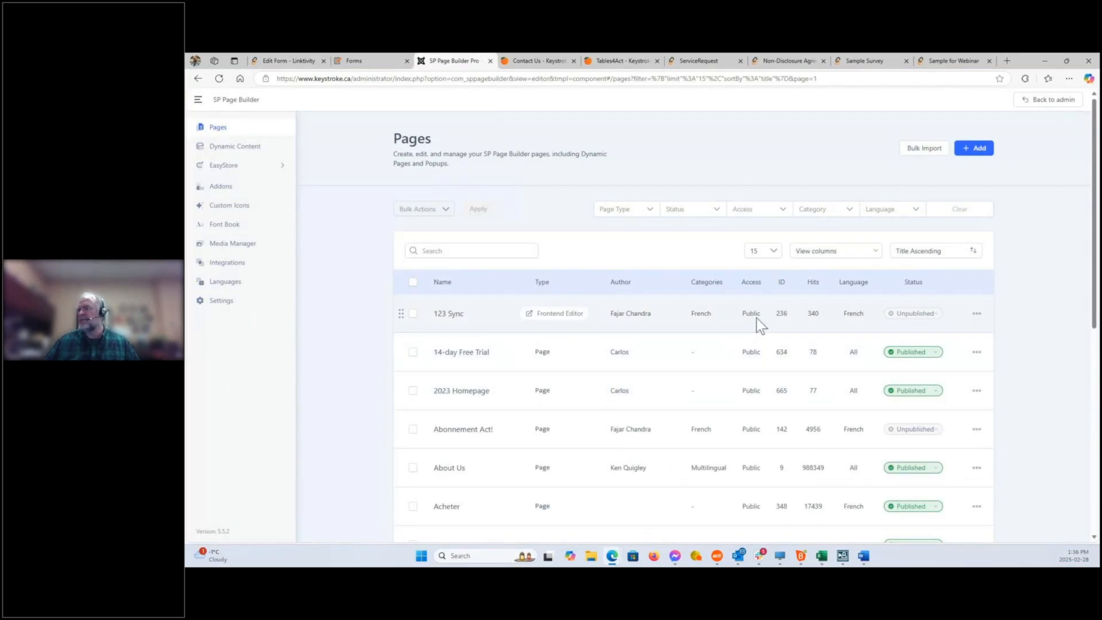
Open the 14-day Free Trial page and add a Raw HTML element below the existing one in the first header row
{"action": "left_click", "coordinate": [485, 358]}
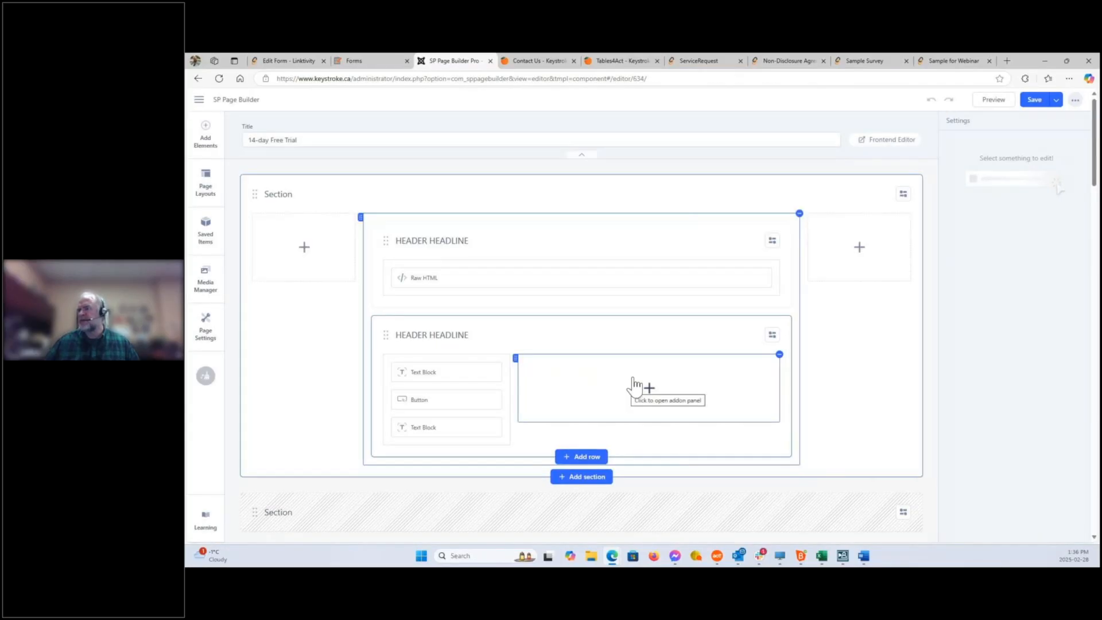
{"action": "left_click", "coordinate": [206, 139]}
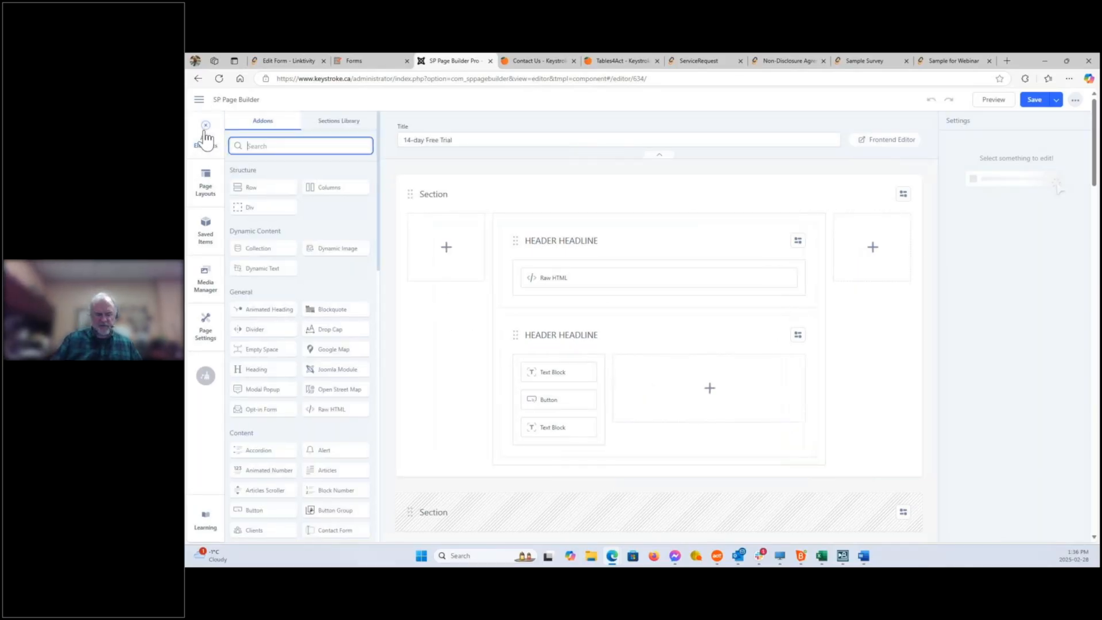
{"action": "type", "text": "raw"}
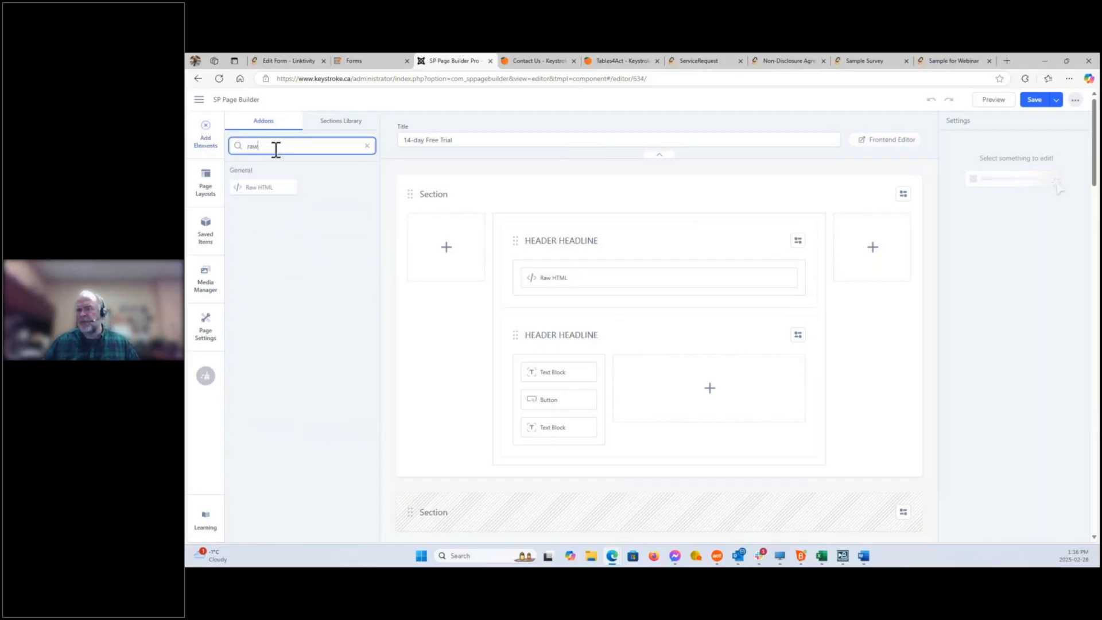
{"action": "left_click", "coordinate": [269, 186]}
{"action": "left_click_drag", "start_coordinate": [270, 185], "coordinate": [594, 286]}
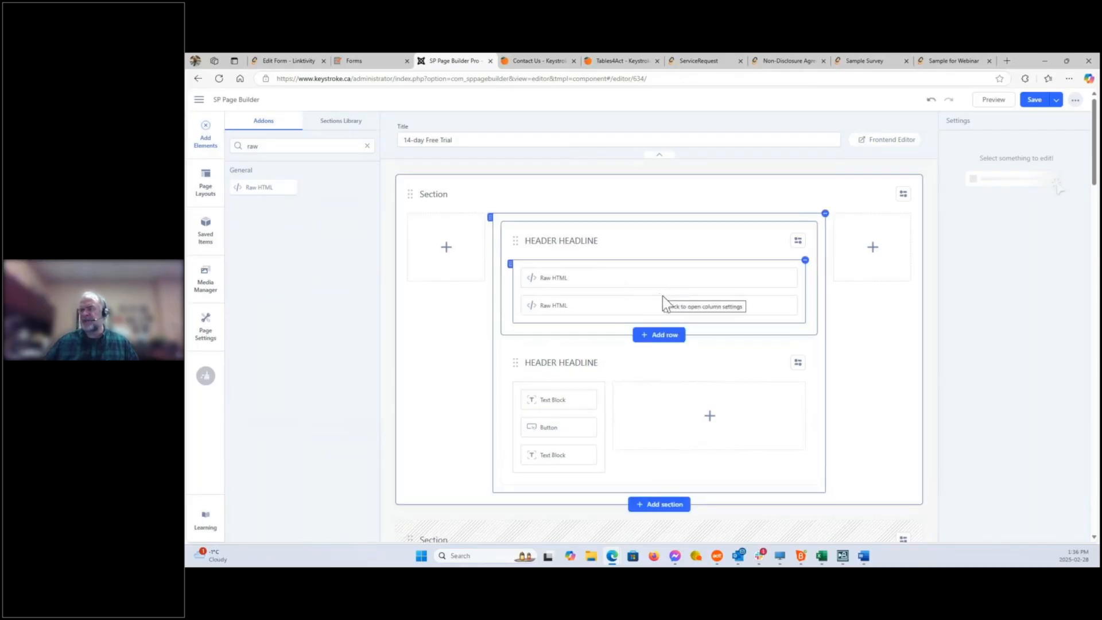
Replace the new Raw HTML element's placeholder code with the copied Act4mail embed code and save the page
{"action": "mouse_move", "coordinate": [774, 307]}
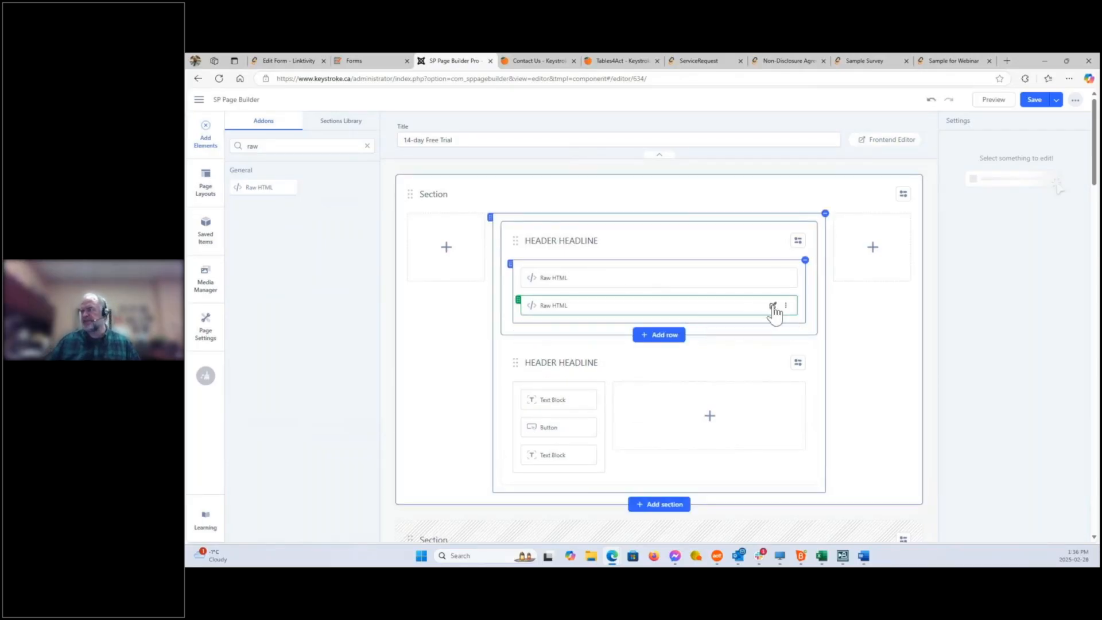
{"action": "left_click", "coordinate": [773, 306]}
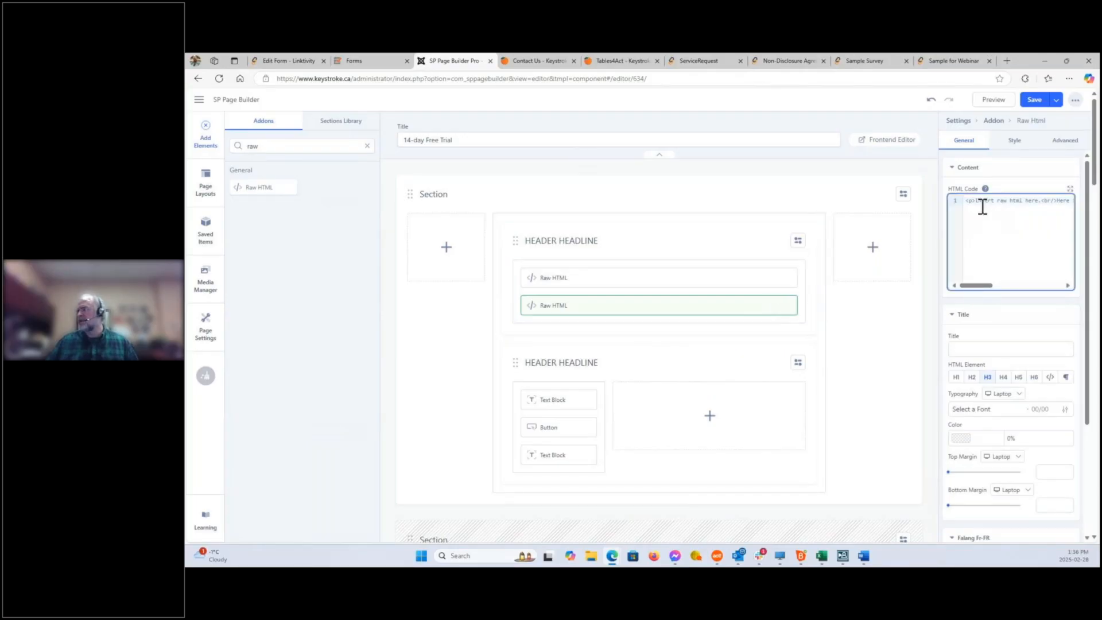
{"action": "left_click_drag", "start_coordinate": [976, 203], "coordinate": [1098, 186]}
{"action": "key", "text": "Delete"}
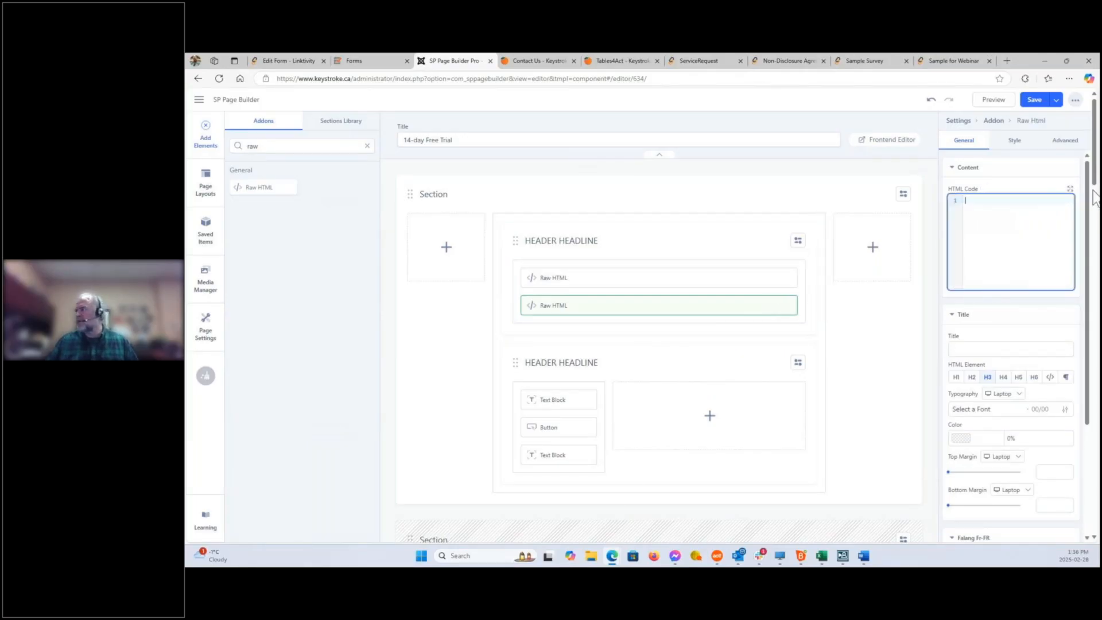
{"action": "key", "text": "ctrl+v"}
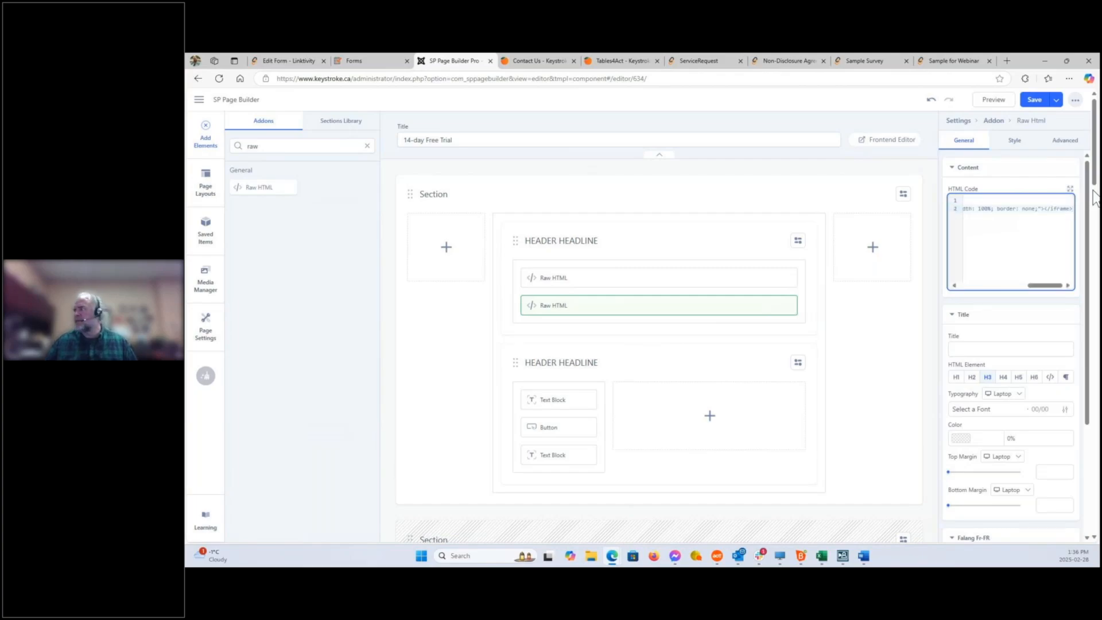
{"action": "left_click", "coordinate": [1036, 102]}
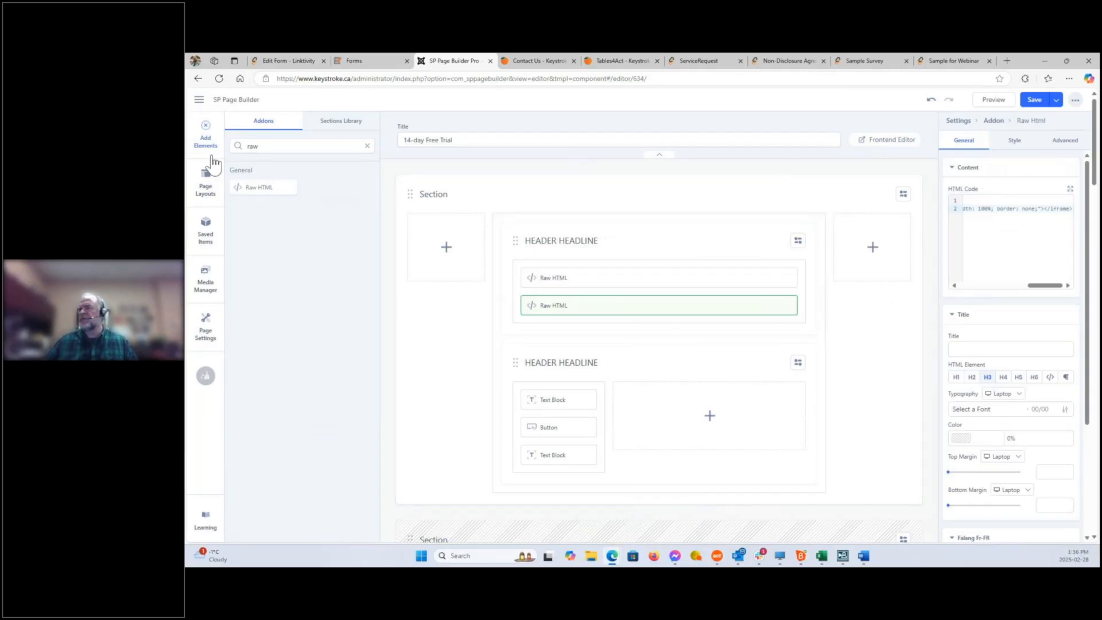
{"action": "left_click", "coordinate": [210, 187]}
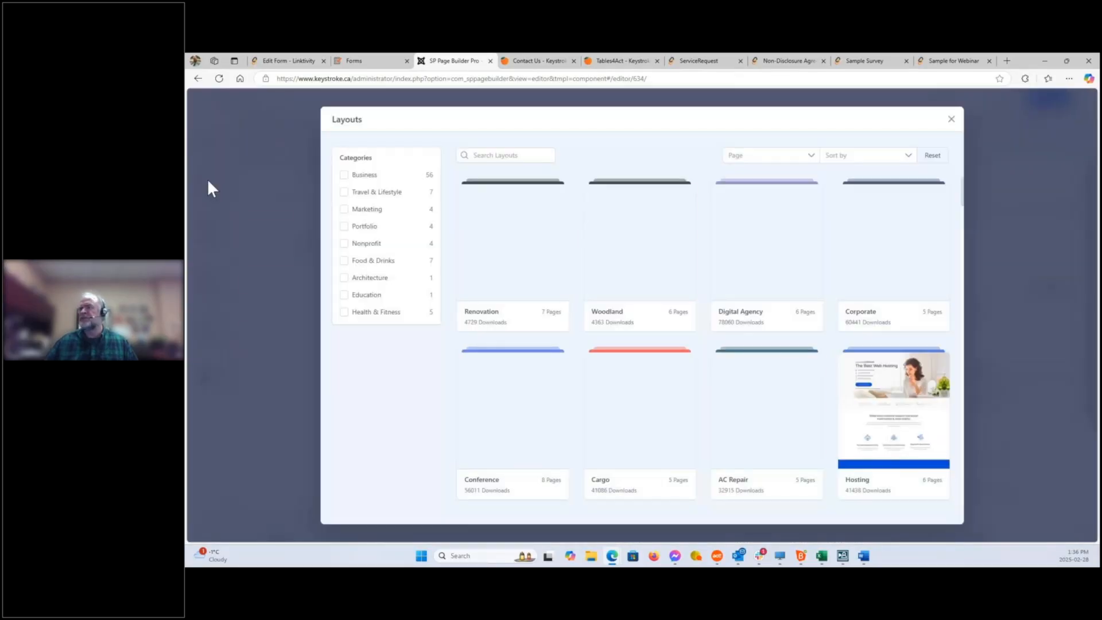
{"action": "left_click", "coordinate": [200, 79]}
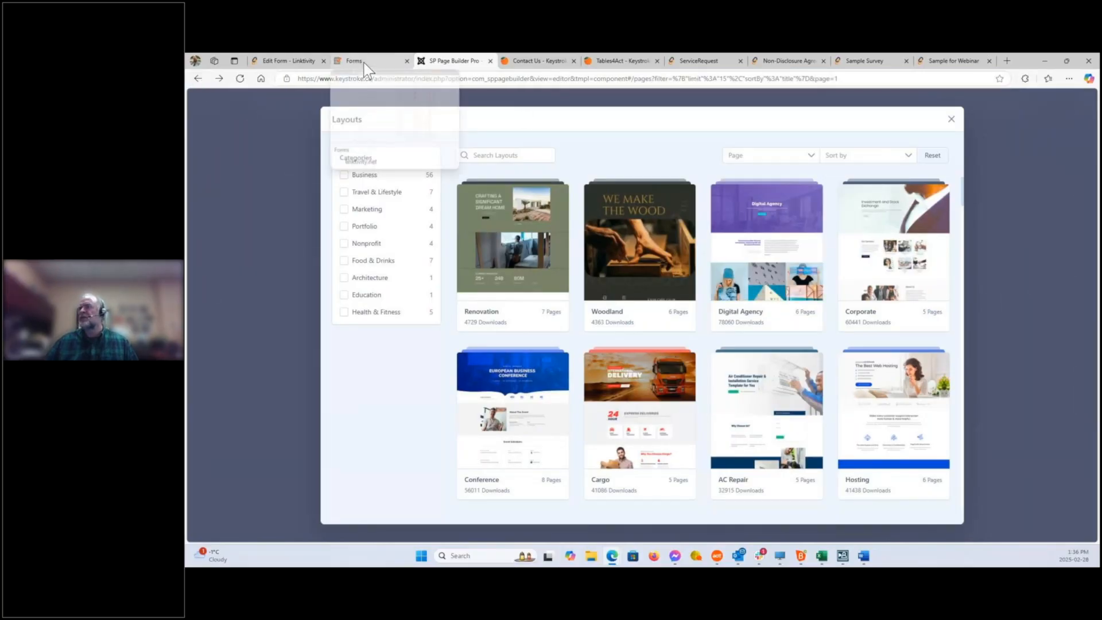
{"action": "left_click", "coordinate": [198, 83]}
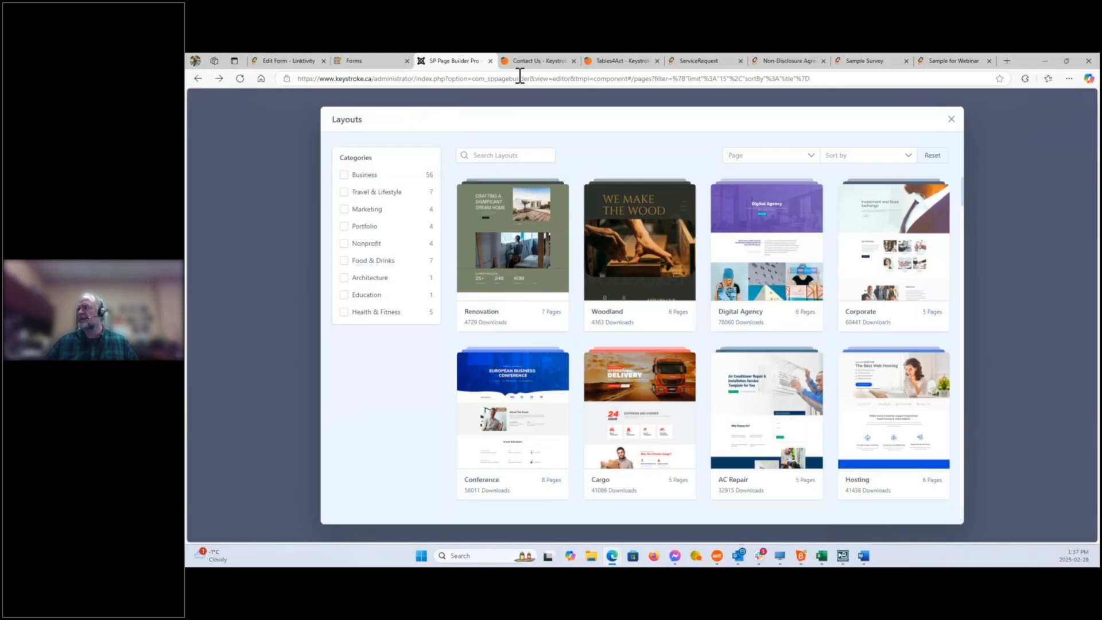
Close the page builder's browser tab and open keystroke.ca/administrator in the Contact Us tab
{"action": "left_click", "coordinate": [490, 61]}
{"action": "left_click", "coordinate": [448, 79]}
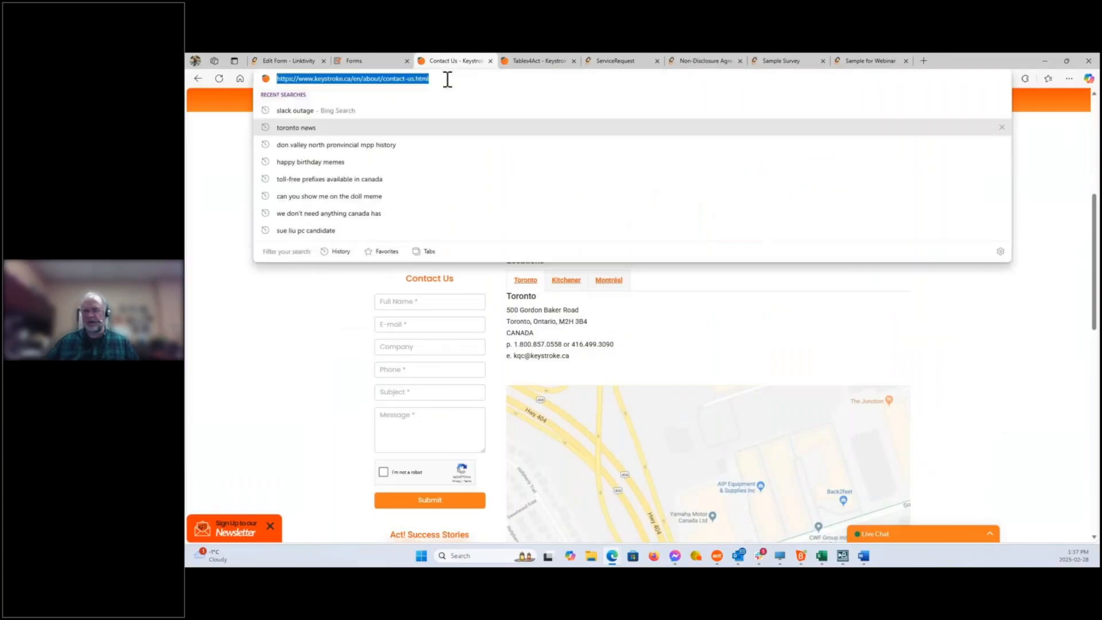
{"action": "type", "text": "keystroke.ca/administrator"}
{"action": "key", "text": "Return"}
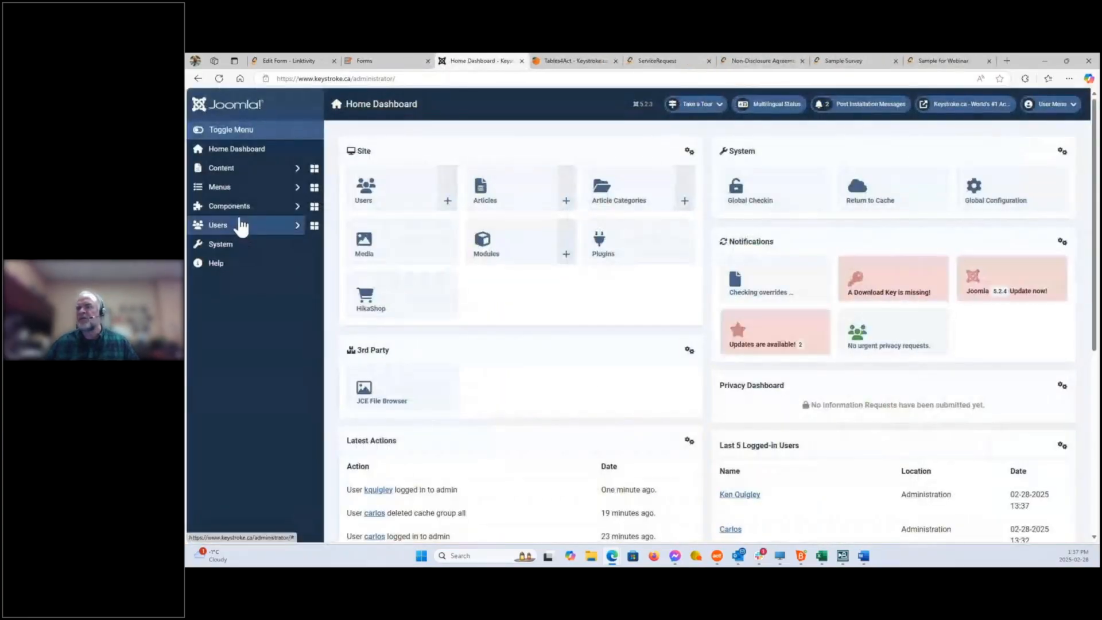
Open the 14-day Free Trial page for editing from the SP Page Builder Pro page list
{"action": "left_click", "coordinate": [240, 209]}
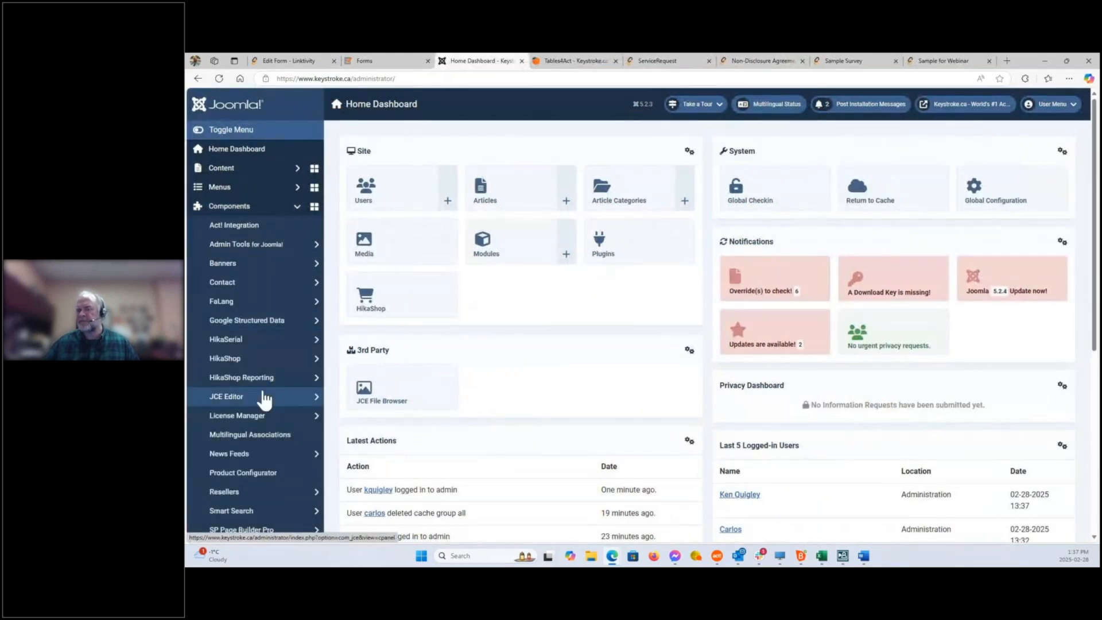
{"action": "scroll", "coordinate": [261, 373], "scroll_direction": "down", "scroll_amount": 3}
{"action": "left_click", "coordinate": [261, 343]}
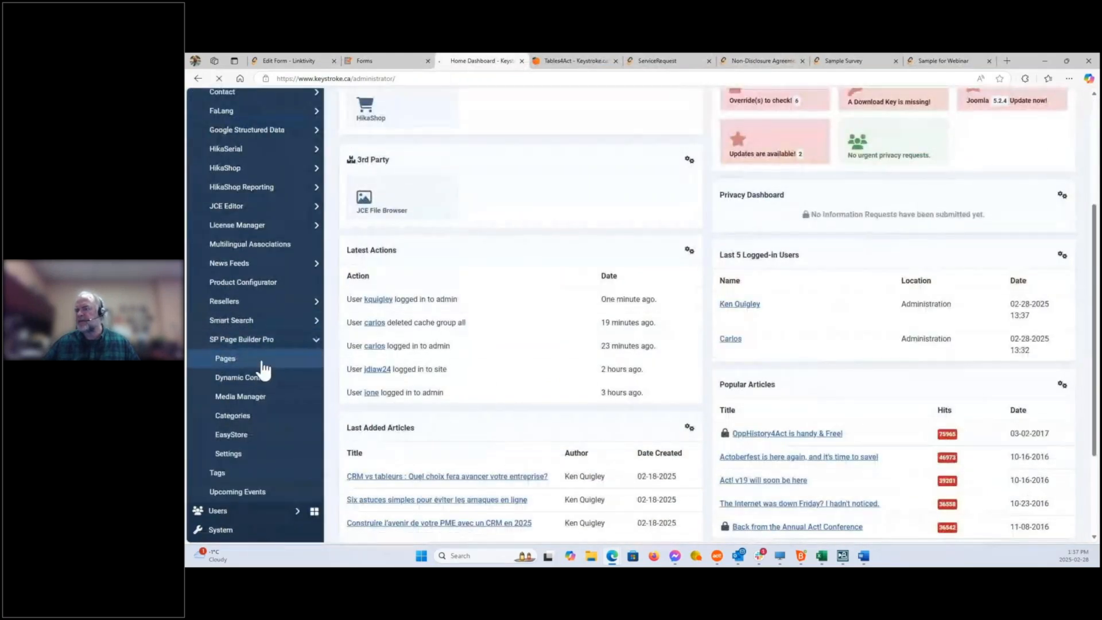
{"action": "left_click", "coordinate": [261, 360]}
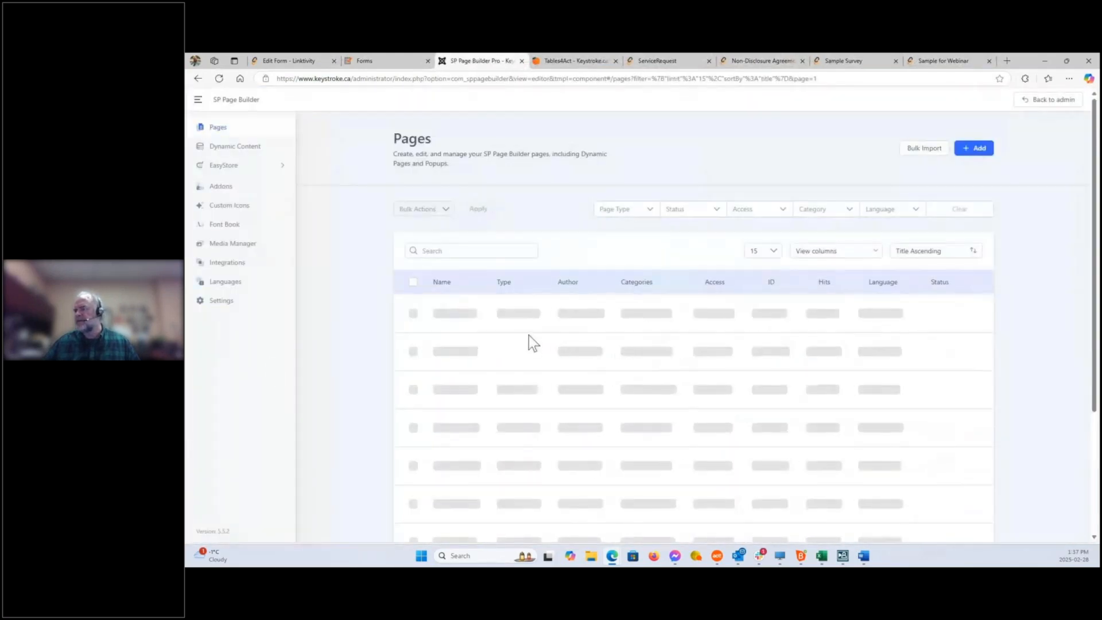
{"action": "left_click", "coordinate": [477, 353]}
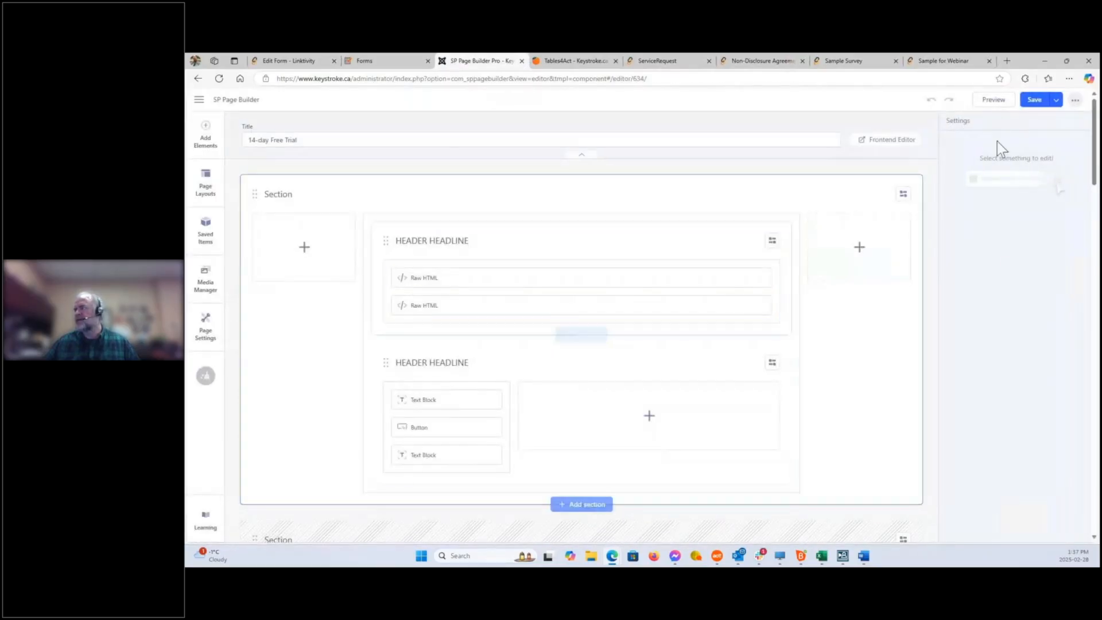
Preview the 14-day Free Trial page and examine the embedded Act4mail form
{"action": "left_click", "coordinate": [999, 102]}
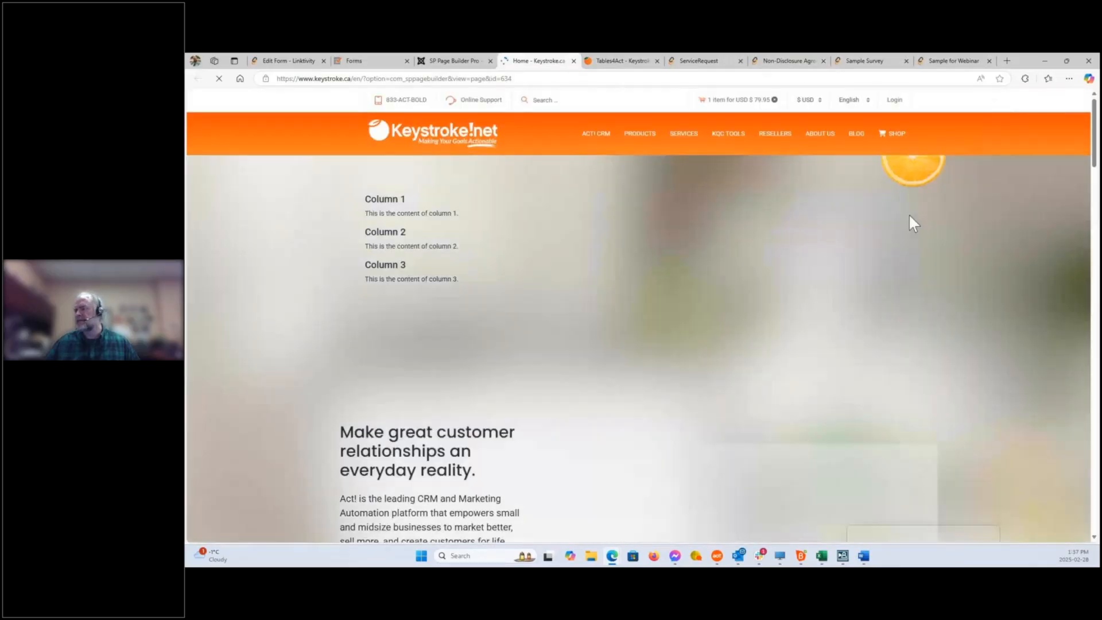
{"action": "scroll", "coordinate": [904, 241], "scroll_direction": "down", "scroll_amount": 3}
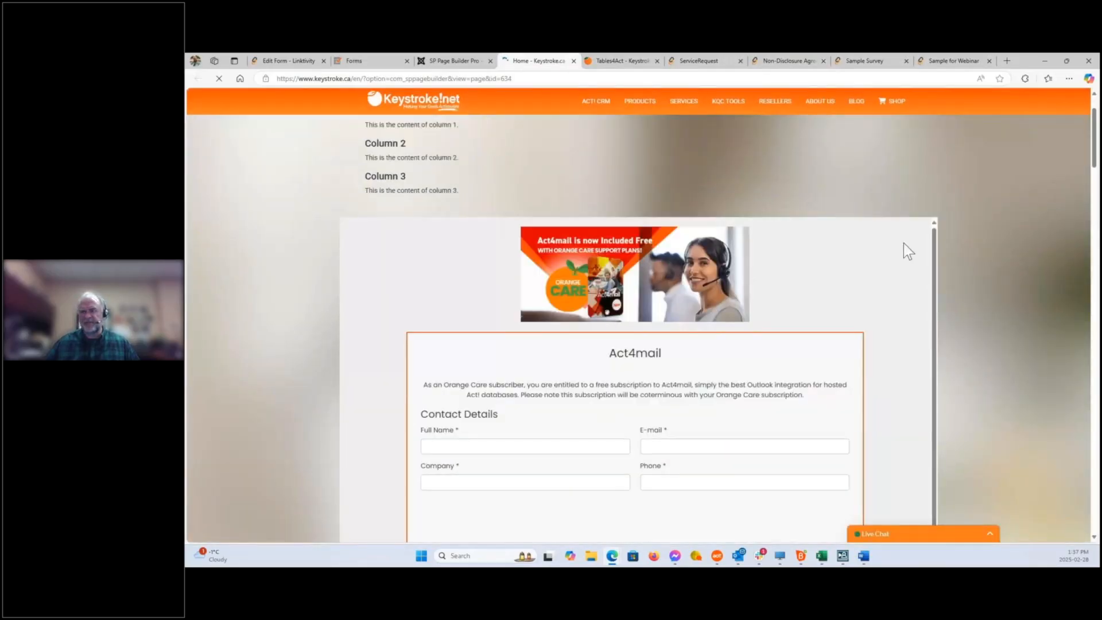
{"action": "scroll", "coordinate": [904, 253], "scroll_direction": "down", "scroll_amount": 1}
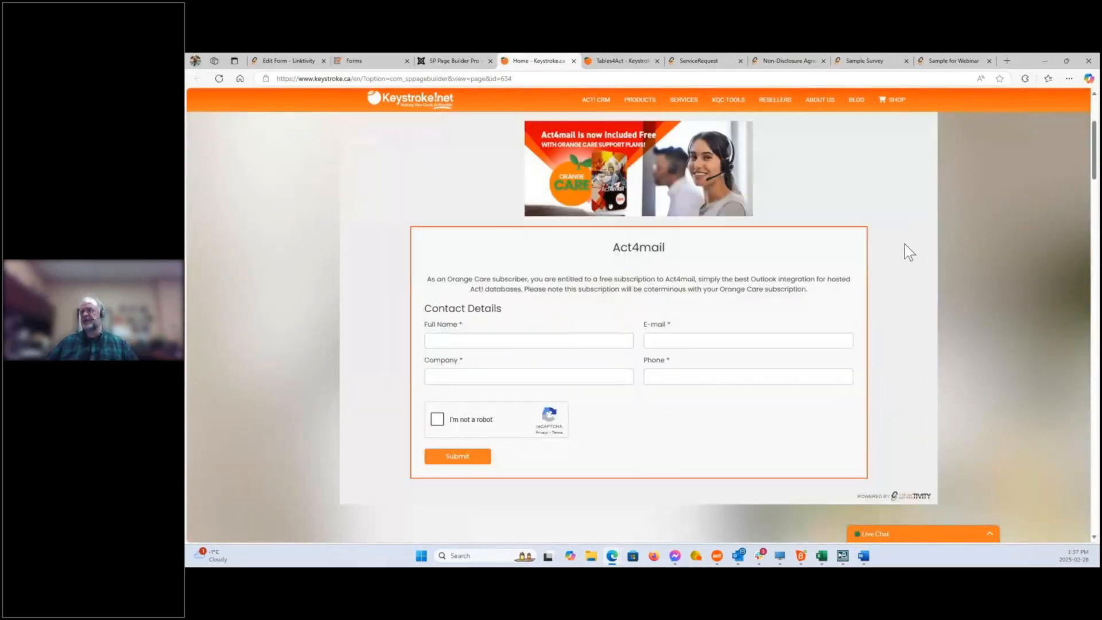
{"action": "scroll", "coordinate": [905, 244], "scroll_direction": "up", "scroll_amount": 1}
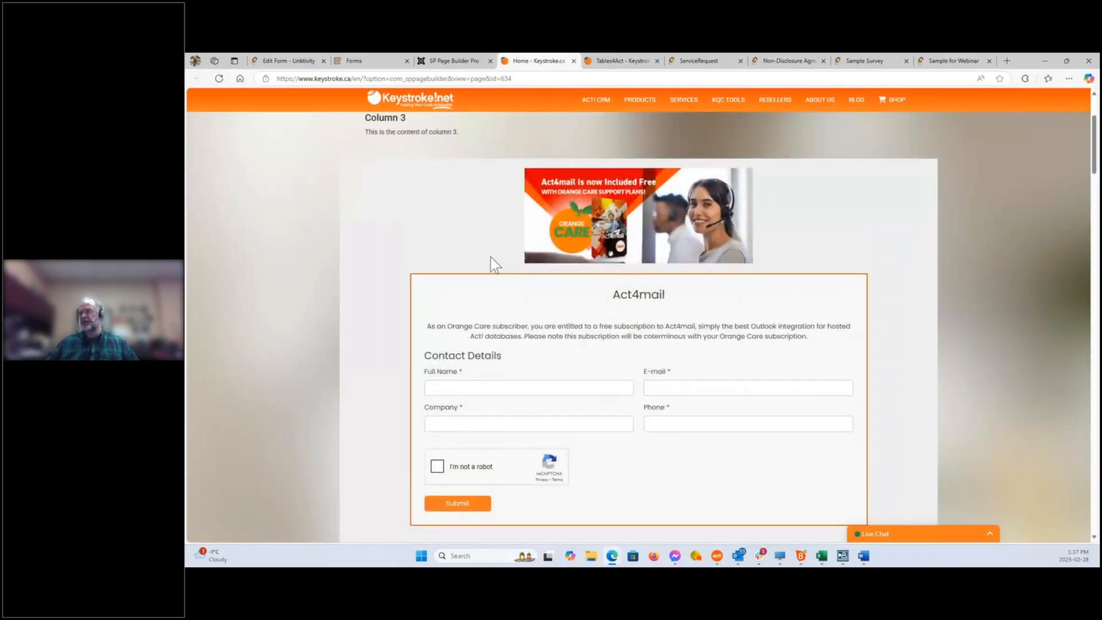
Back in the page editor, move the second Raw HTML element into the empty column beside the text blocks and save
{"action": "key", "text": "ctrl+shift+Tab"}
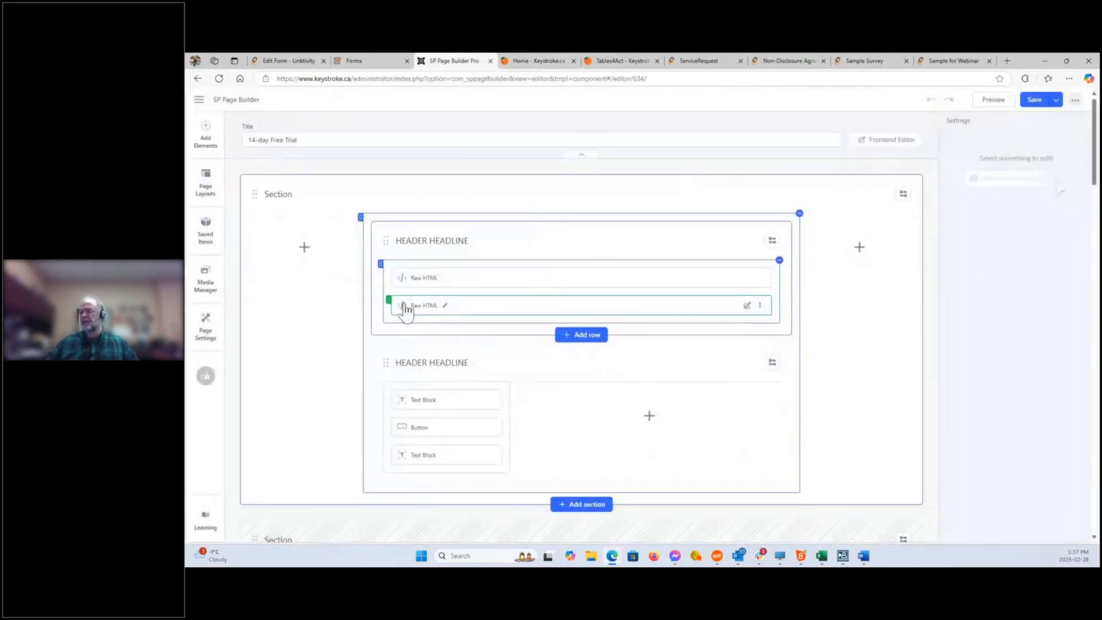
{"action": "left_click_drag", "start_coordinate": [388, 298], "coordinate": [644, 409]}
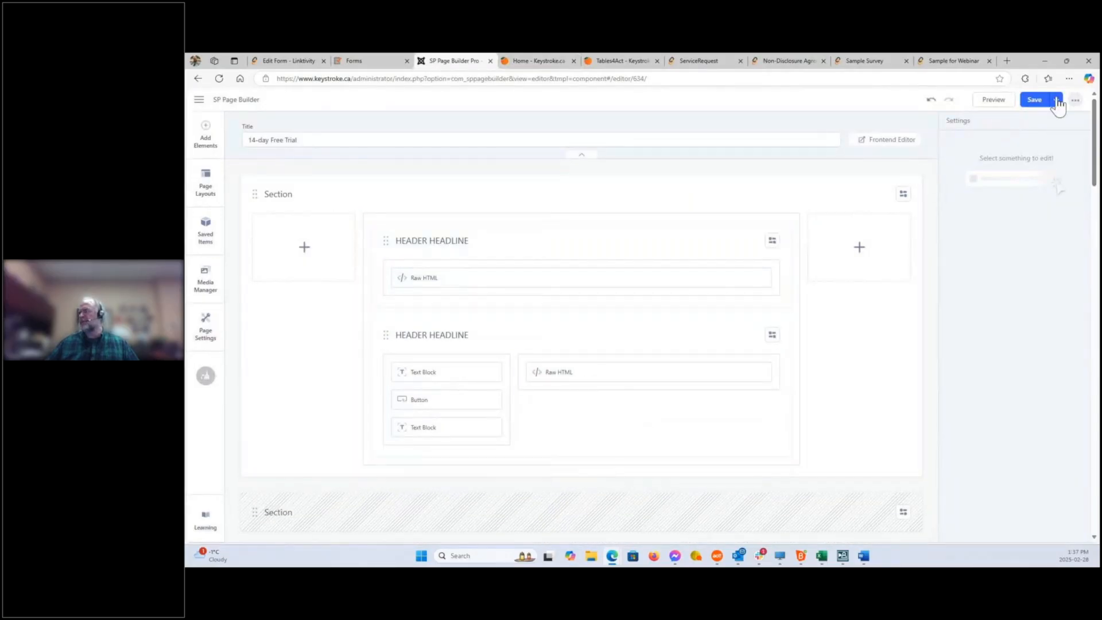
{"action": "left_click", "coordinate": [1037, 99]}
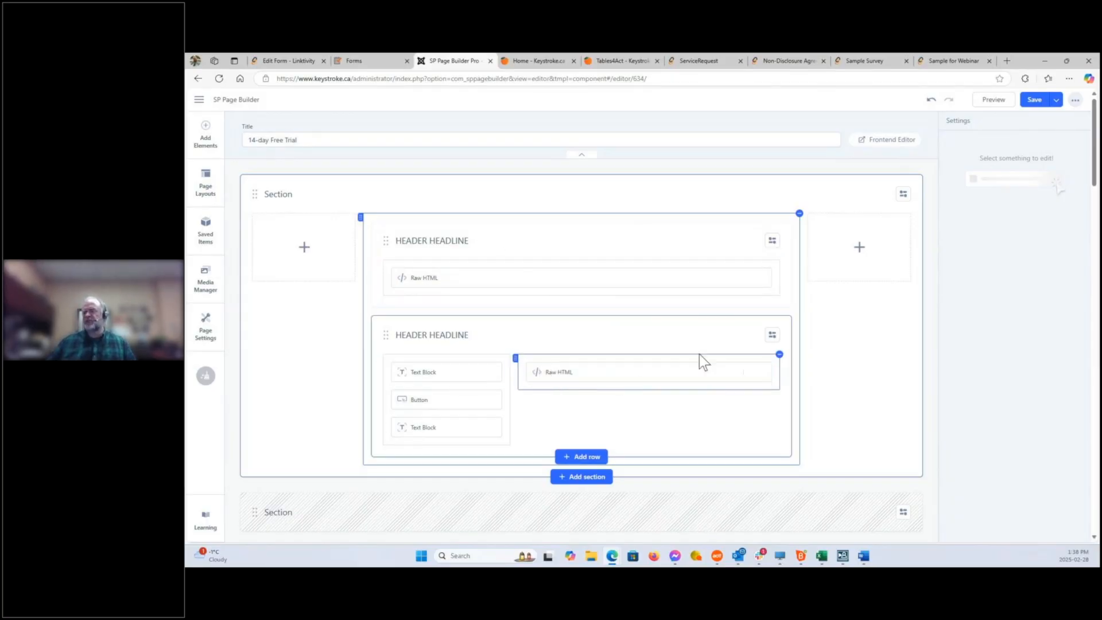
View the column layout options of the row holding the text blocks and the form, and leave the layout as it is
{"action": "left_click", "coordinate": [771, 338]}
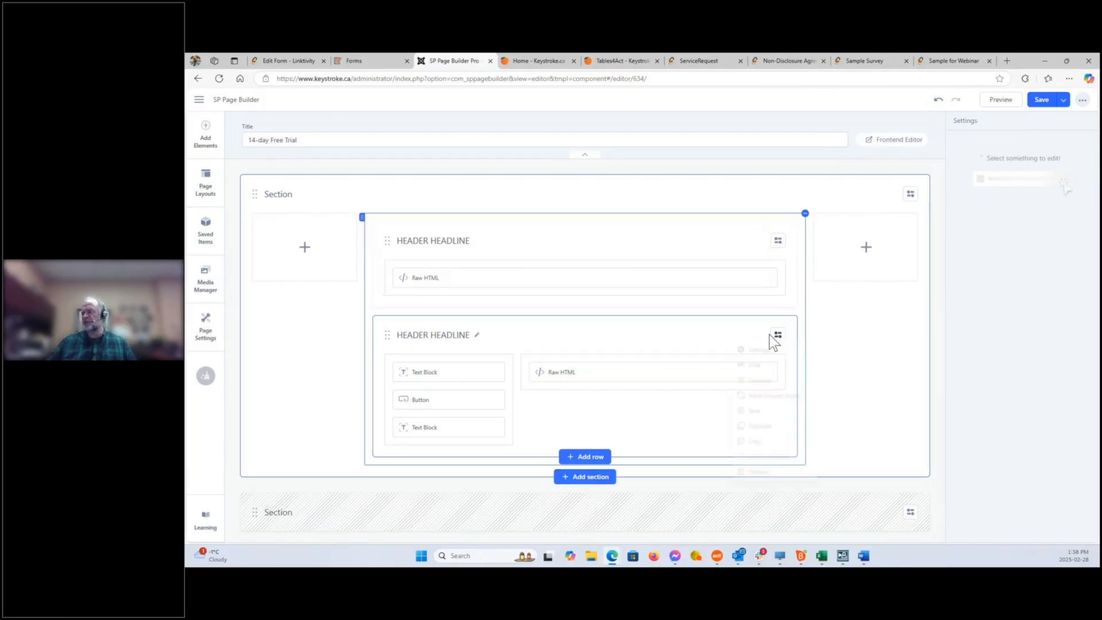
{"action": "left_click", "coordinate": [768, 388]}
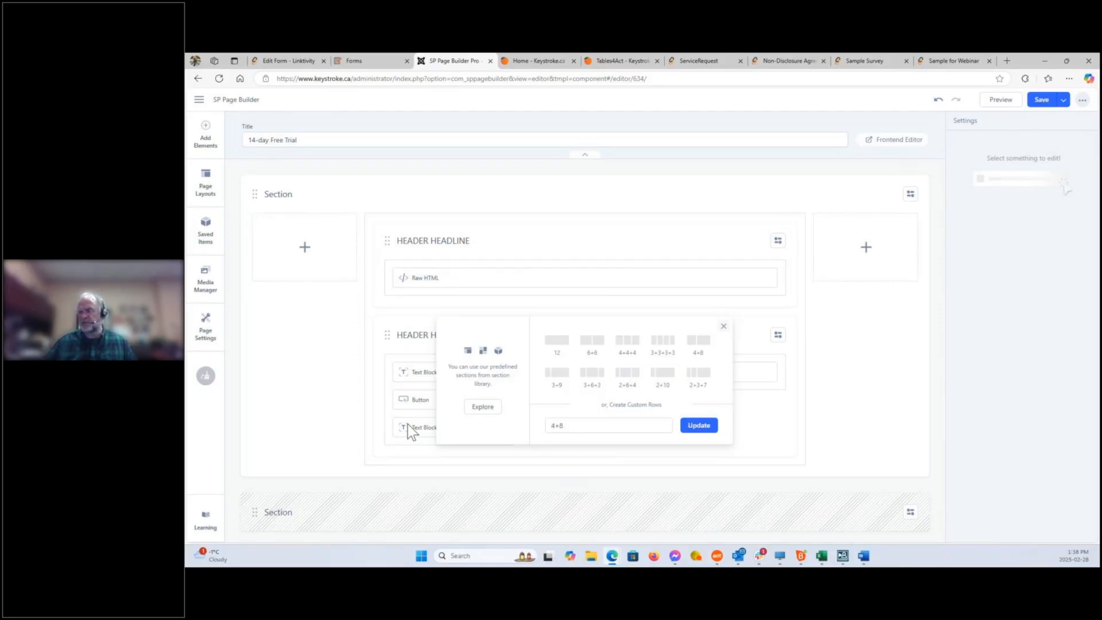
{"action": "left_click", "coordinate": [773, 419]}
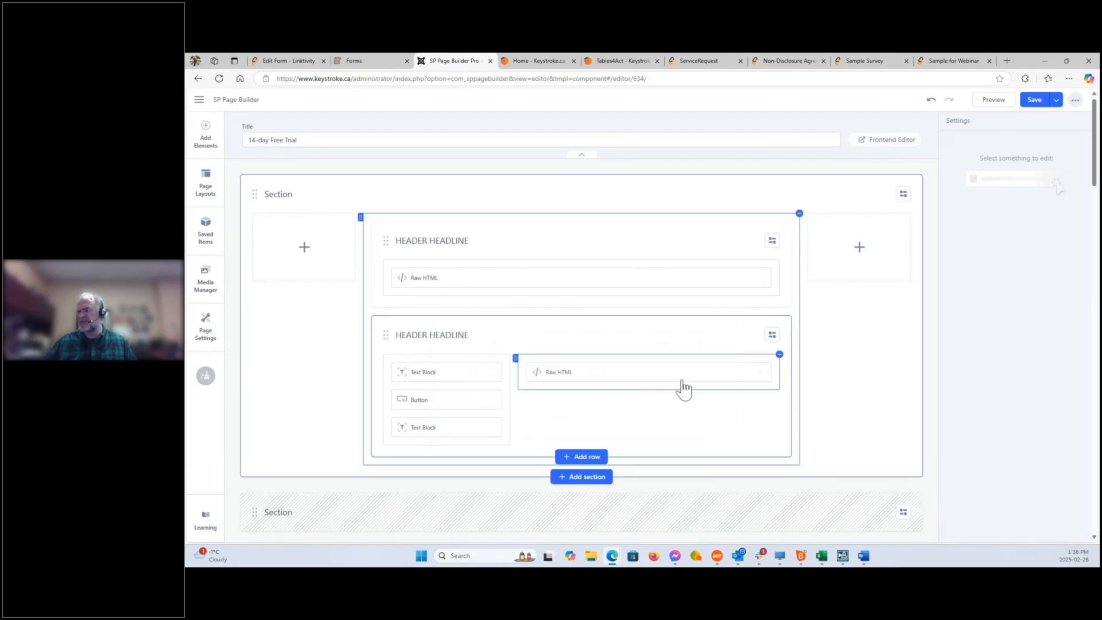
Save the page and check the Act4mail form's new placement in the website preview
{"action": "left_click", "coordinate": [1034, 101]}
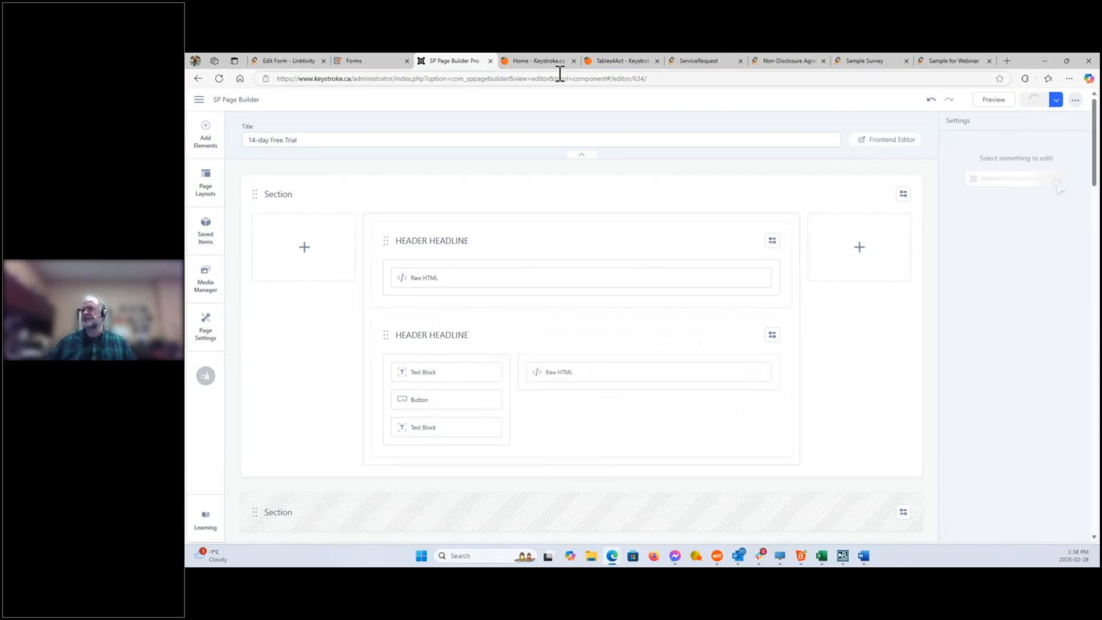
{"action": "left_click", "coordinate": [537, 61]}
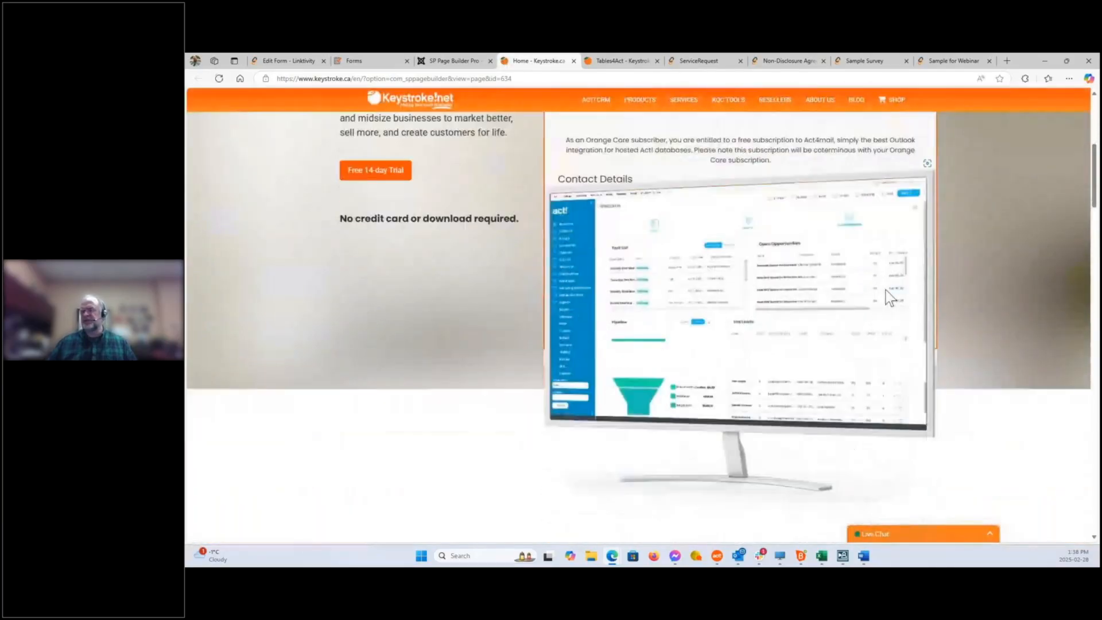
{"action": "scroll", "coordinate": [853, 318], "scroll_direction": "up", "scroll_amount": 1}
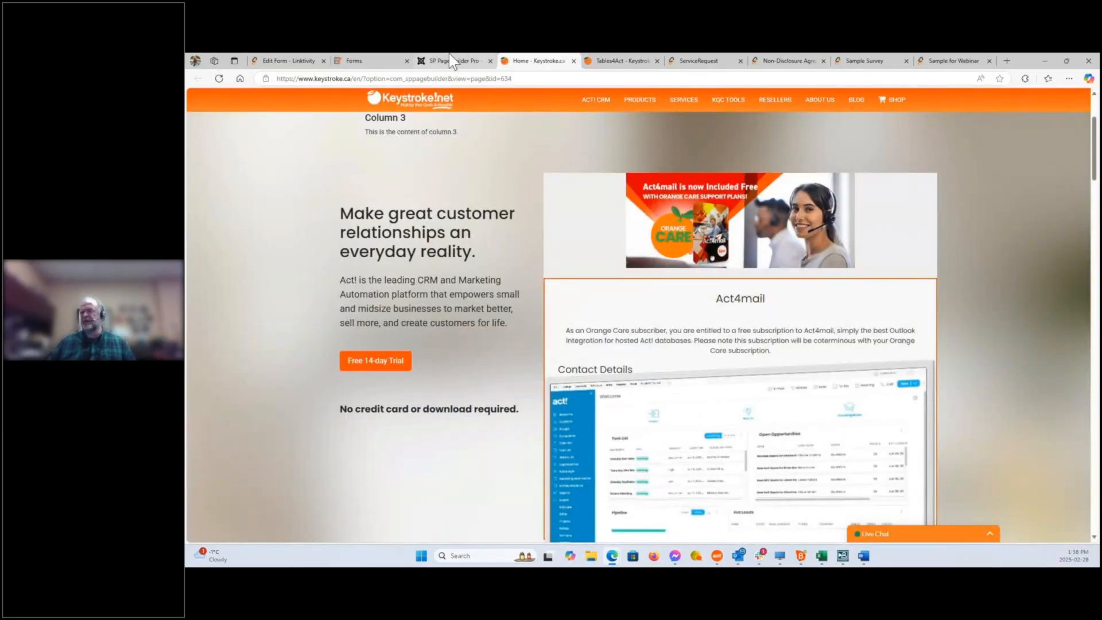
Return to the page editor and examine the sections below the form, including the monitor row with its image
{"action": "left_click", "coordinate": [453, 61]}
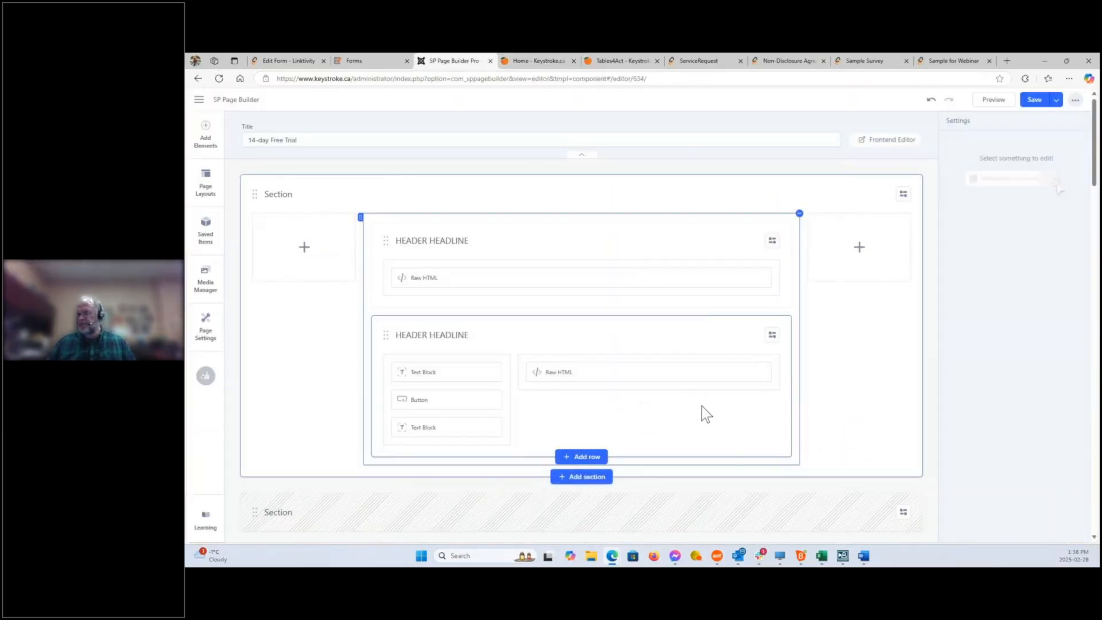
{"action": "scroll", "coordinate": [702, 406], "scroll_direction": "down", "scroll_amount": 5}
{"action": "scroll", "coordinate": [703, 408], "scroll_direction": "up", "scroll_amount": 3}
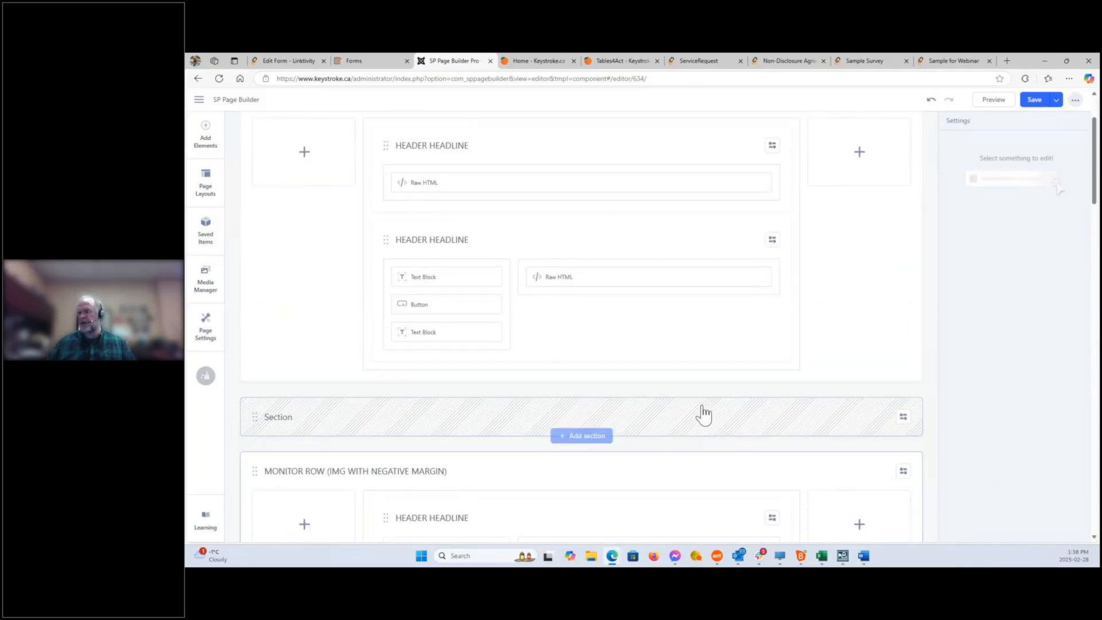
{"action": "scroll", "coordinate": [632, 443], "scroll_direction": "down", "scroll_amount": 2}
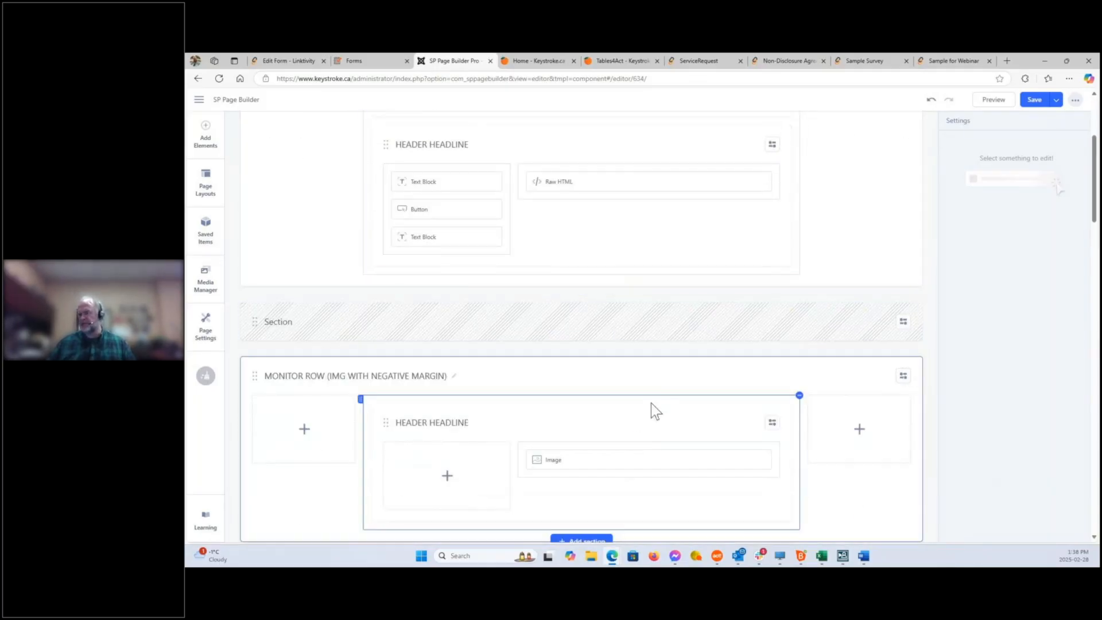
{"action": "scroll", "coordinate": [664, 402], "scroll_direction": "up", "scroll_amount": 4}
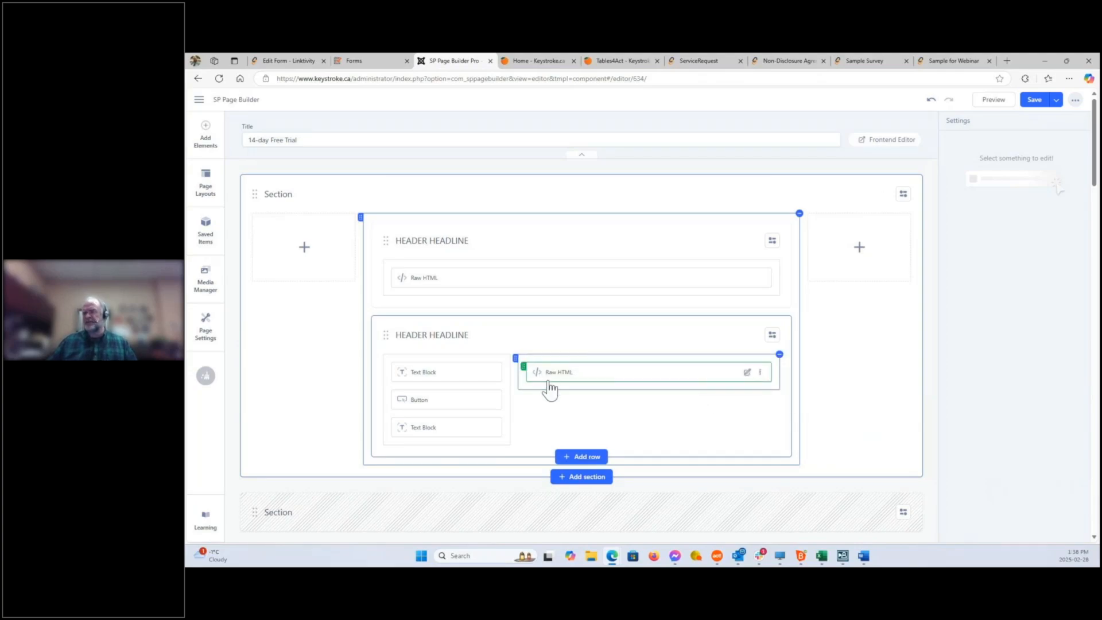
Make the hidden section between the form's section and the monitor row visible in the page editor
{"action": "scroll", "coordinate": [560, 379], "scroll_direction": "down", "scroll_amount": 1}
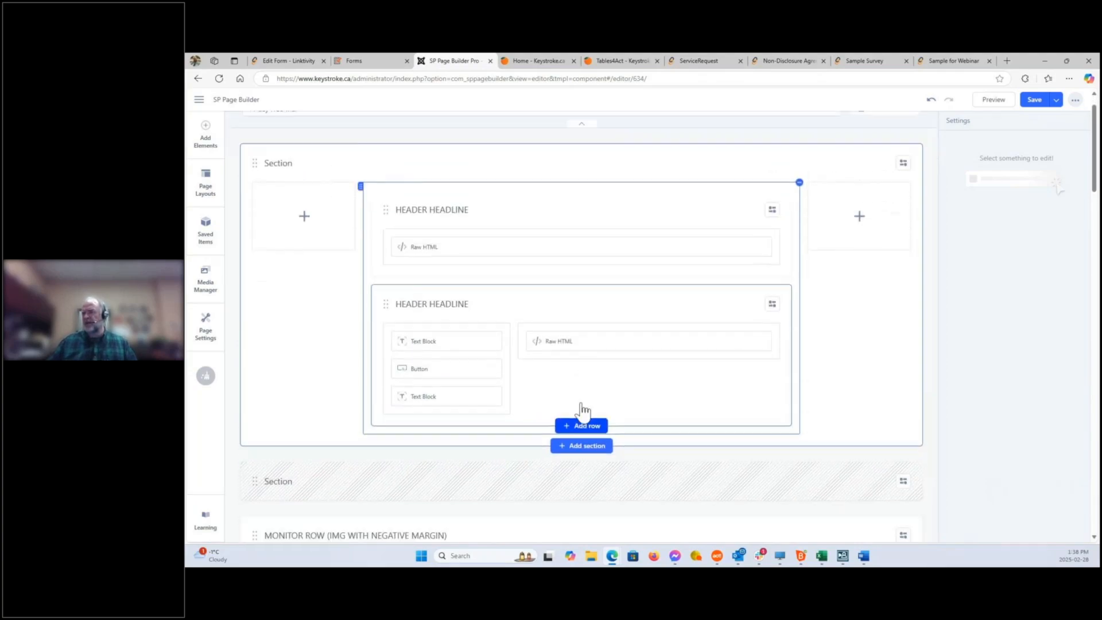
{"action": "scroll", "coordinate": [584, 410], "scroll_direction": "down", "scroll_amount": 2}
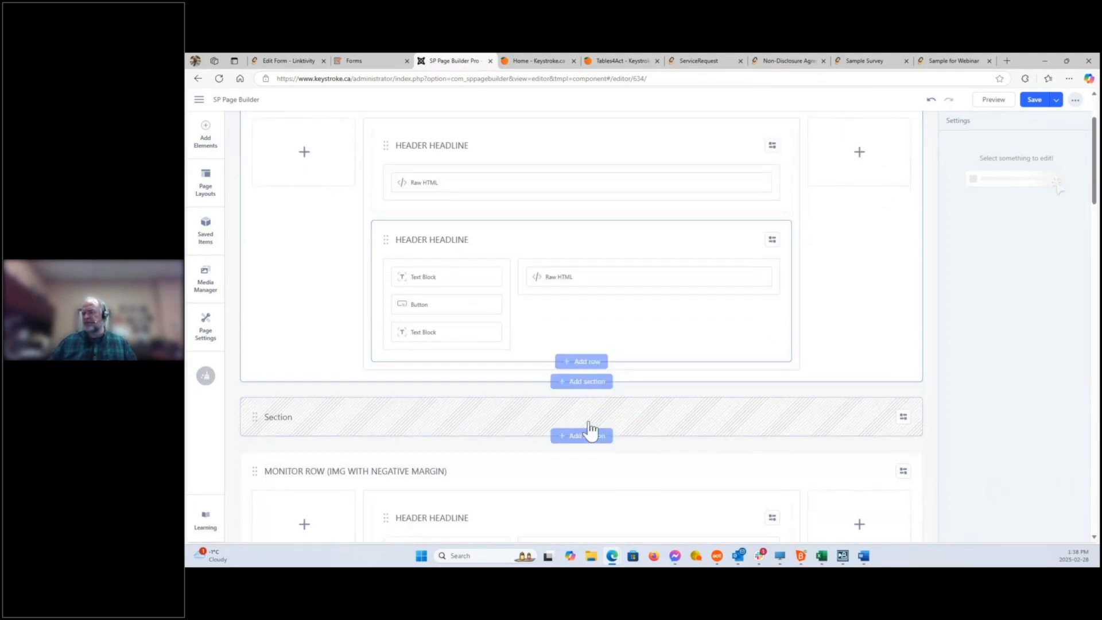
{"action": "left_click", "coordinate": [903, 419]}
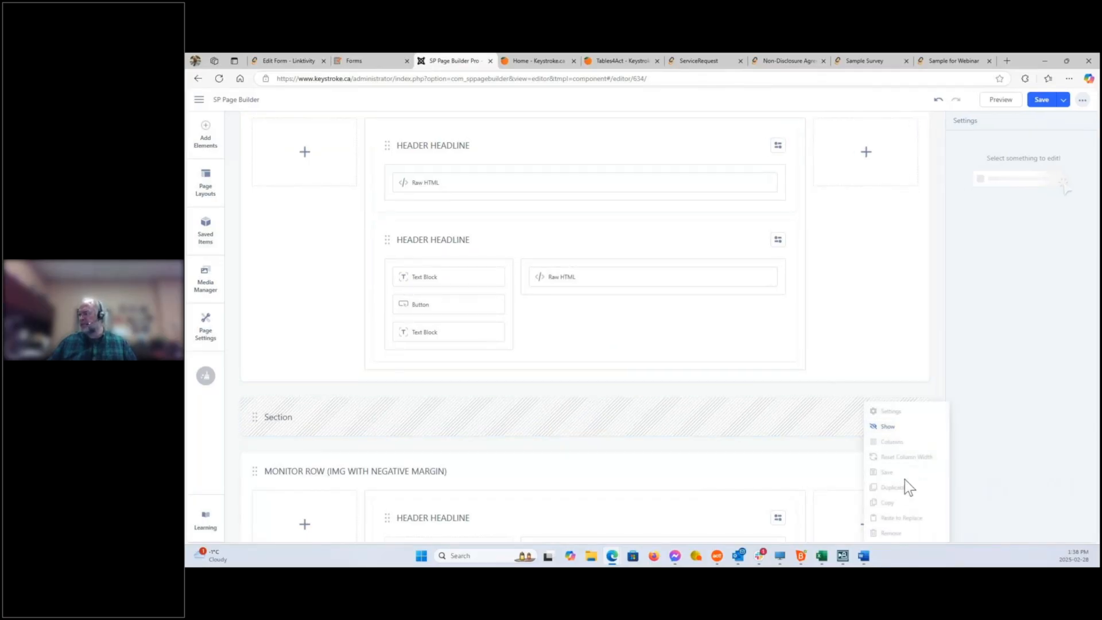
{"action": "left_click", "coordinate": [889, 427]}
{"action": "scroll", "coordinate": [684, 456], "scroll_direction": "down", "scroll_amount": 4}
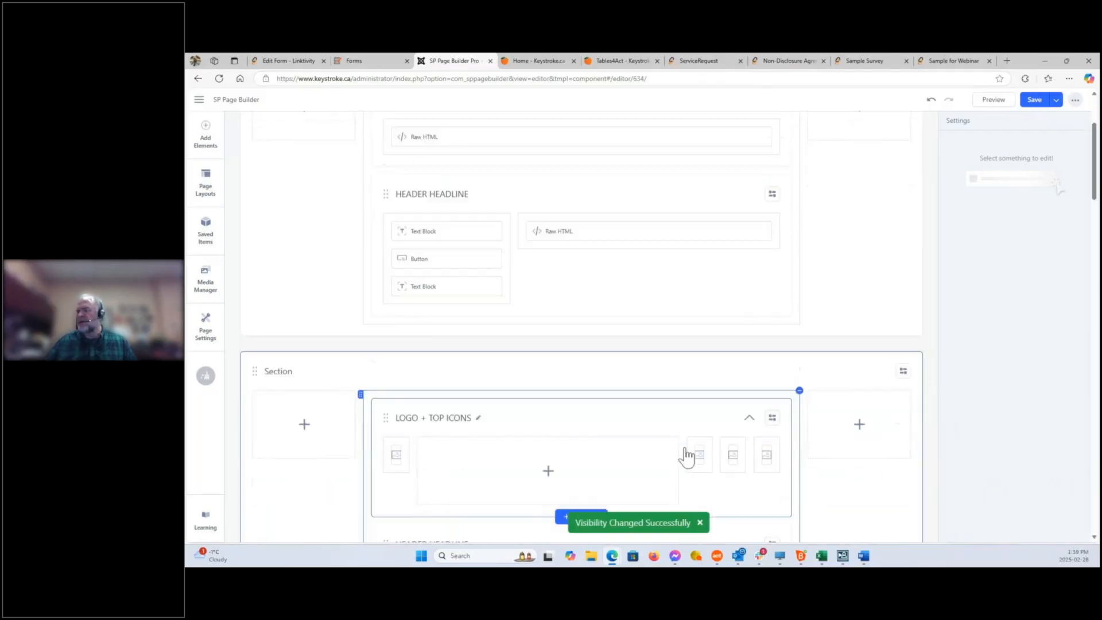
{"action": "scroll", "coordinate": [758, 421], "scroll_direction": "up", "scroll_amount": 5}
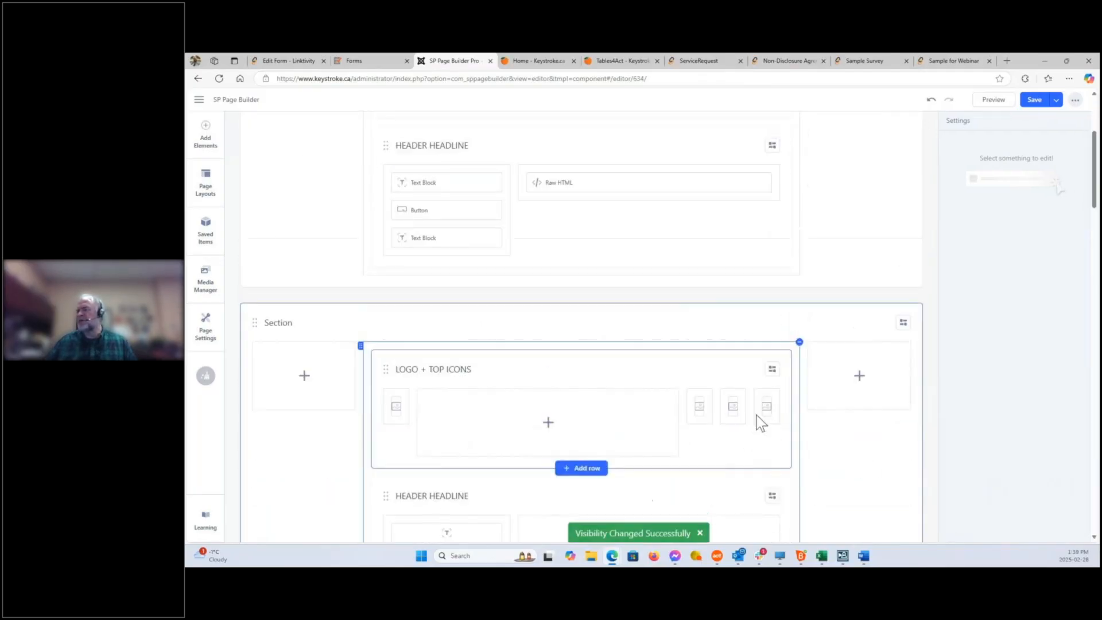
Examine the available page elements, the sections down to the Act! CRM Product Tour, and the top section's options
{"action": "left_click", "coordinate": [209, 136]}
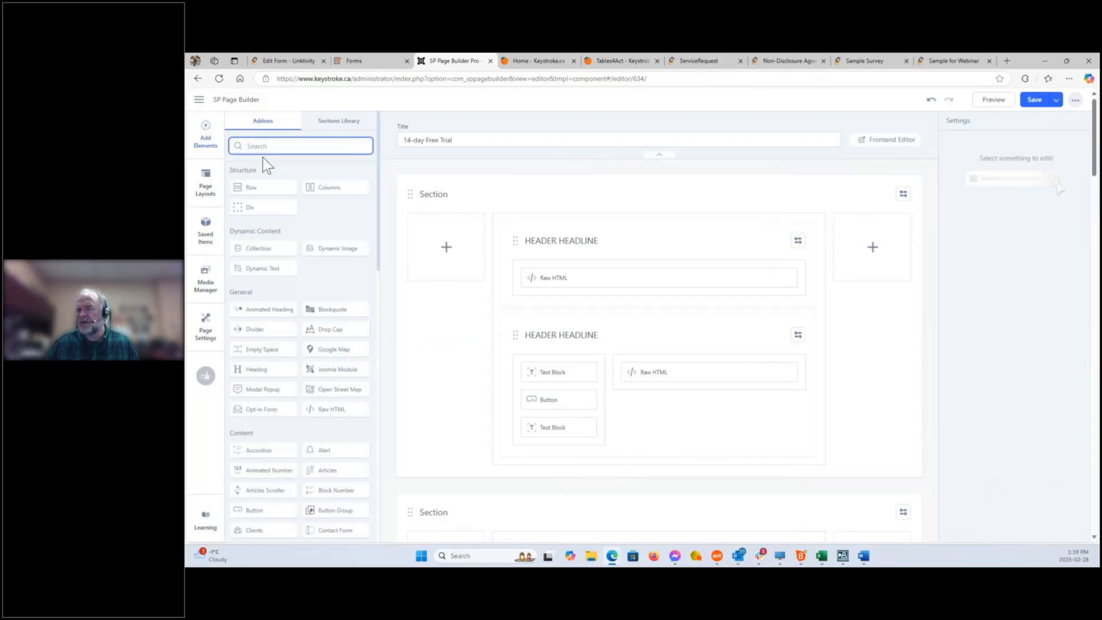
{"action": "left_click", "coordinate": [928, 308]}
{"action": "scroll", "coordinate": [928, 309], "scroll_direction": "down", "scroll_amount": 5}
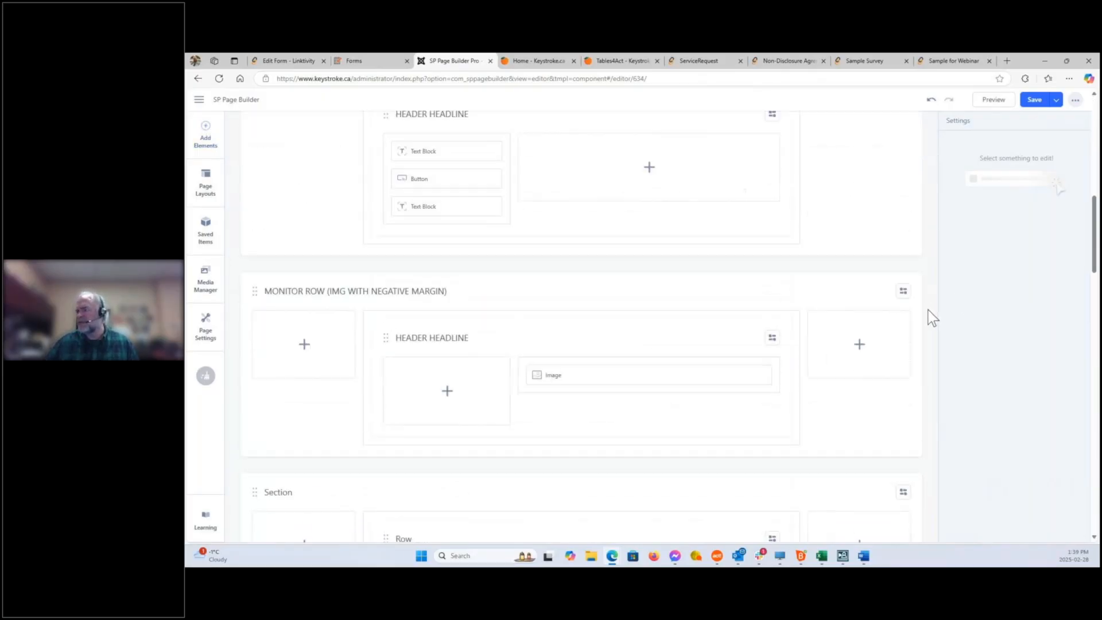
{"action": "scroll", "coordinate": [928, 312], "scroll_direction": "down", "scroll_amount": 4}
{"action": "scroll", "coordinate": [928, 311], "scroll_direction": "down", "scroll_amount": 3}
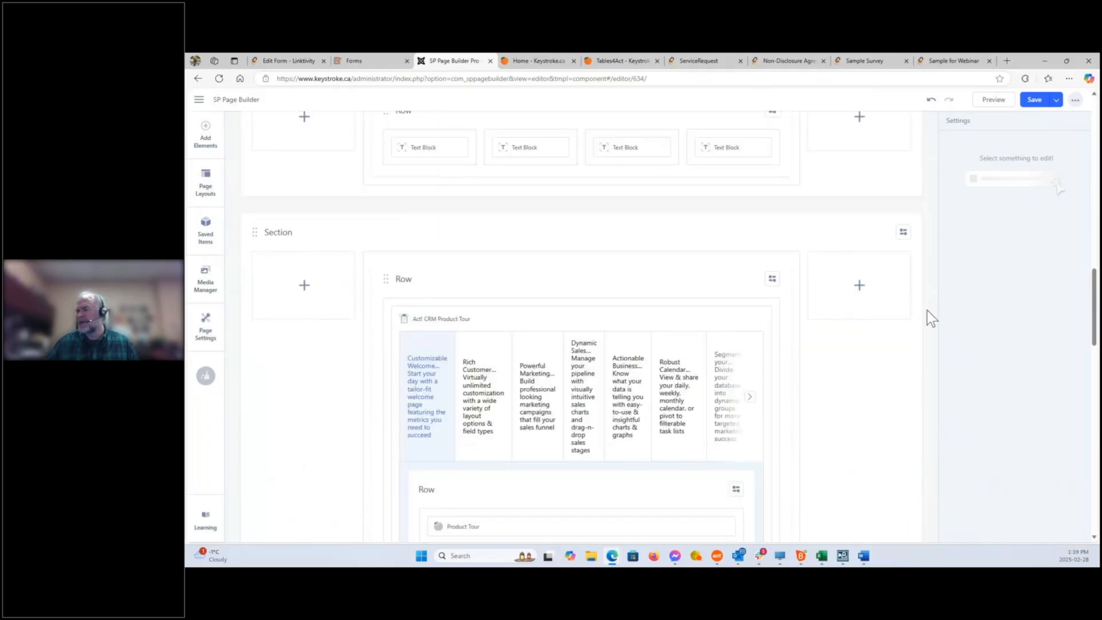
{"action": "scroll", "coordinate": [928, 311], "scroll_direction": "down", "scroll_amount": 10}
{"action": "scroll", "coordinate": [936, 309], "scroll_direction": "up", "scroll_amount": 5}
{"action": "scroll", "coordinate": [942, 308], "scroll_direction": "up", "scroll_amount": 8}
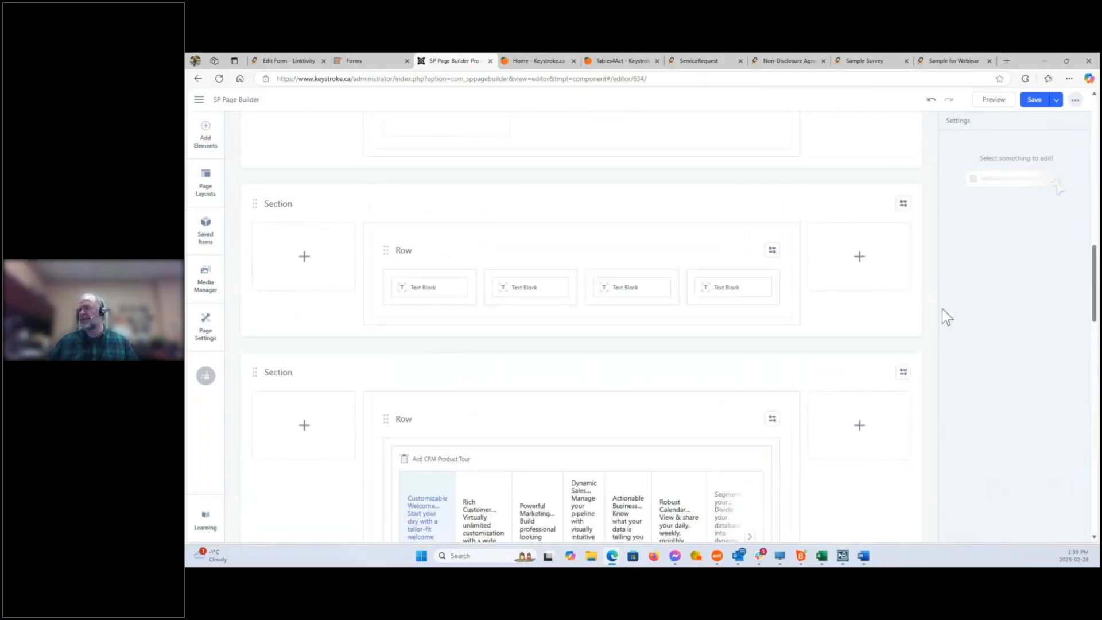
{"action": "scroll", "coordinate": [942, 308], "scroll_direction": "up", "scroll_amount": 8}
{"action": "scroll", "coordinate": [942, 308], "scroll_direction": "down", "scroll_amount": 1}
{"action": "scroll", "coordinate": [939, 312], "scroll_direction": "up", "scroll_amount": 1}
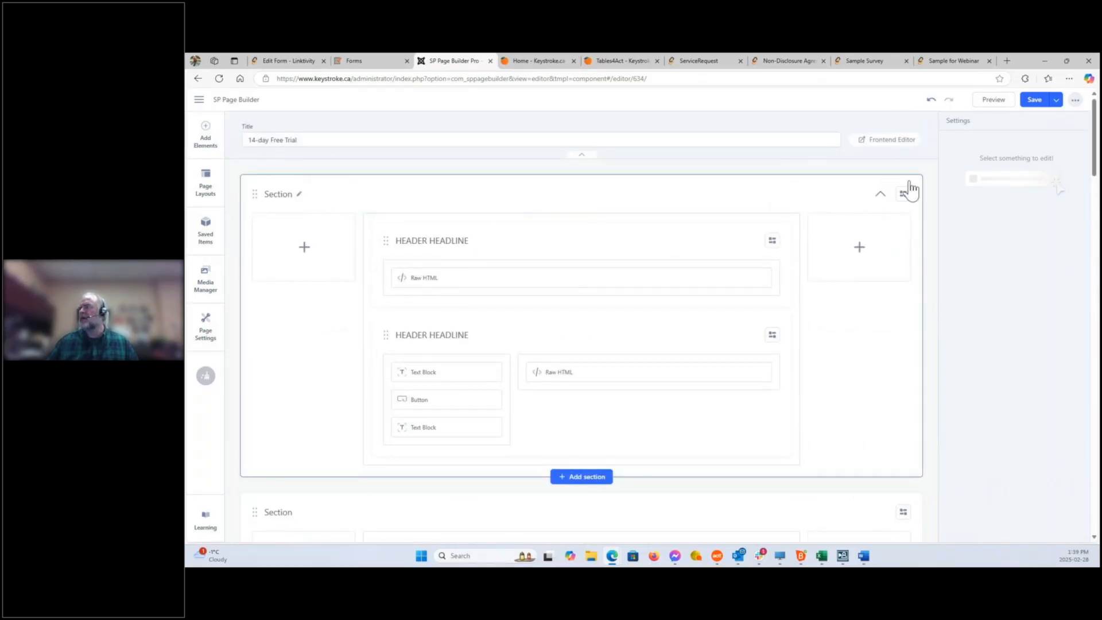
{"action": "left_click", "coordinate": [902, 198]}
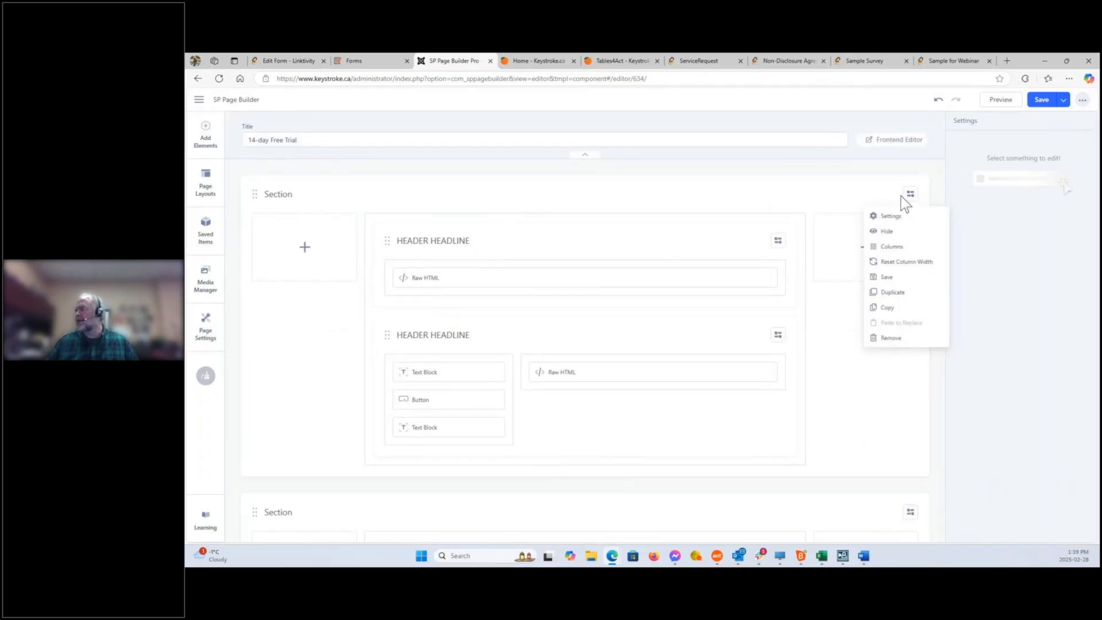
{"action": "left_click", "coordinate": [939, 156]}
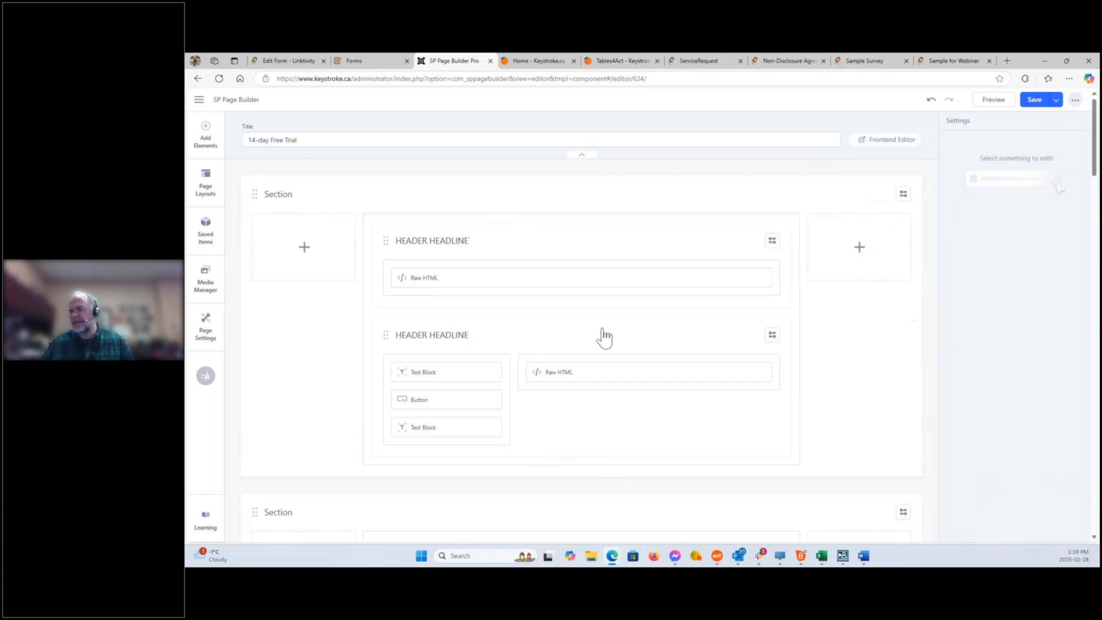
Set the row holding the text blocks and the form to two equal columns, save, and check the website preview
{"action": "scroll", "coordinate": [831, 398], "scroll_direction": "down", "scroll_amount": 3}
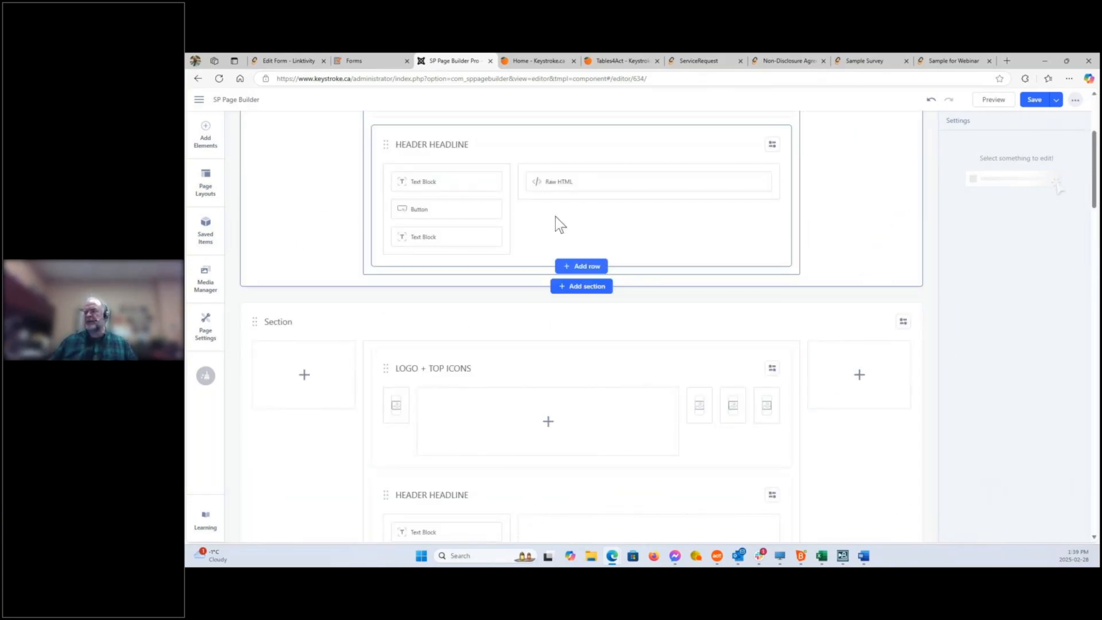
{"action": "left_click", "coordinate": [773, 145]}
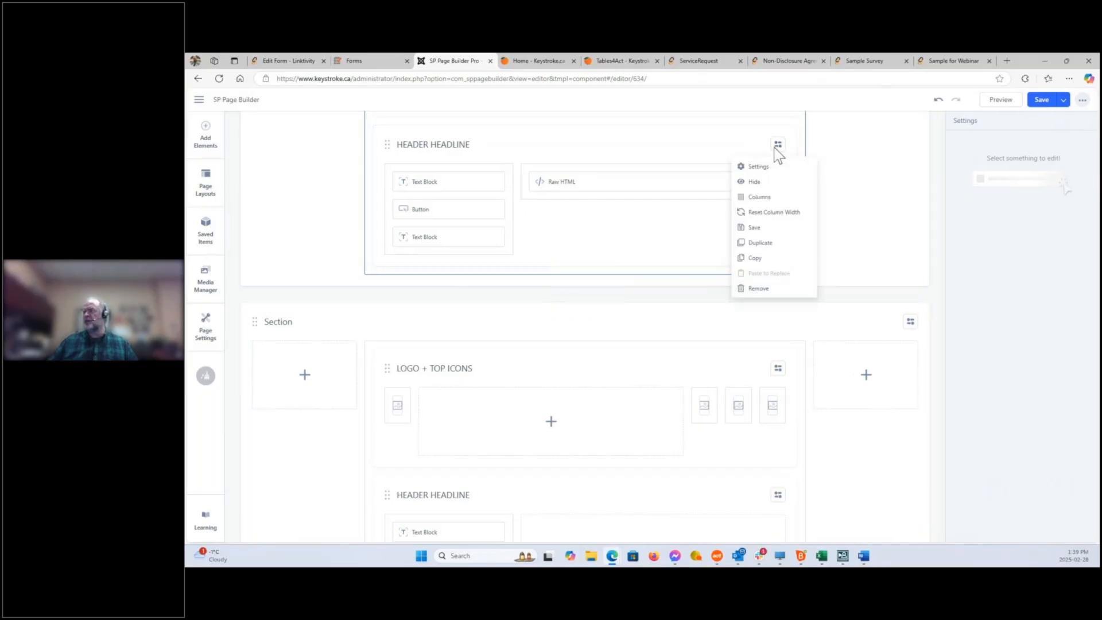
{"action": "left_click", "coordinate": [764, 198]}
{"action": "left_click", "coordinate": [593, 153]}
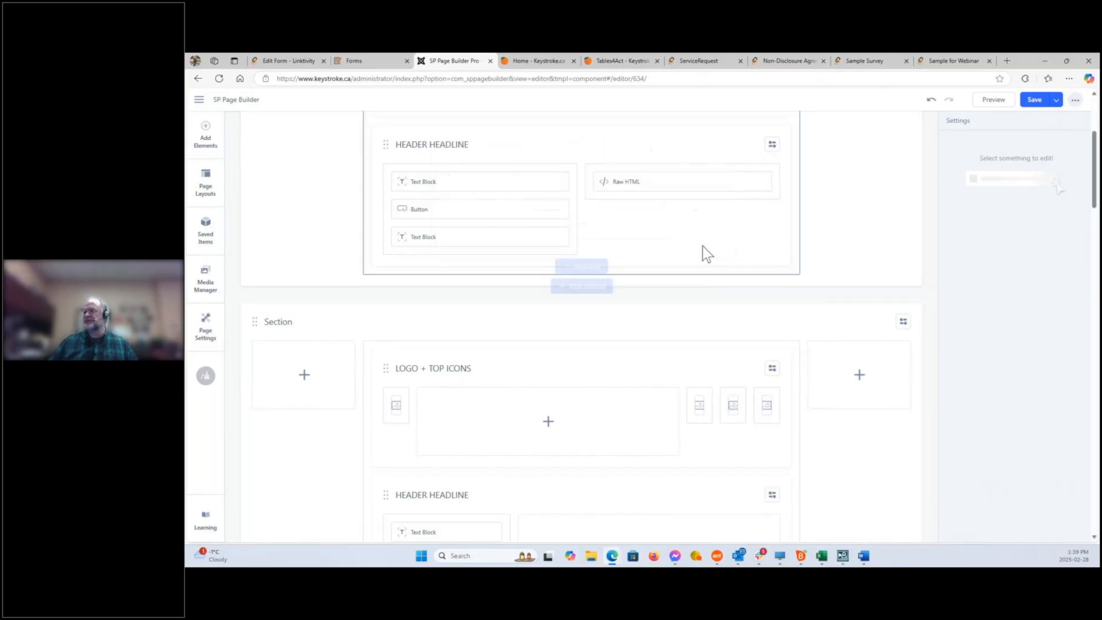
{"action": "left_click", "coordinate": [1035, 101]}
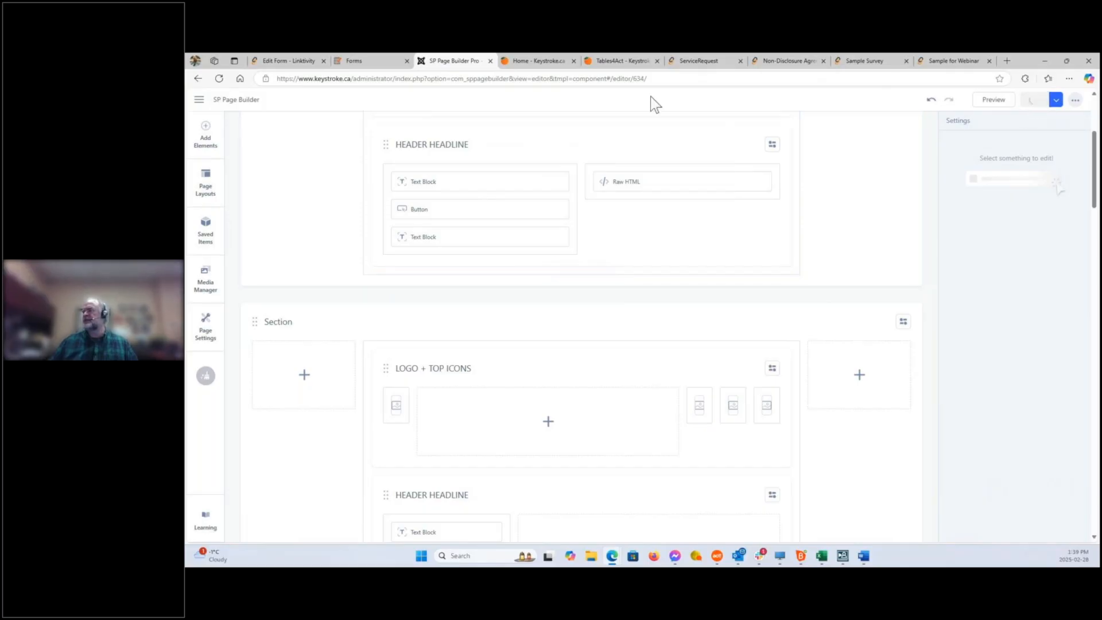
{"action": "left_click", "coordinate": [536, 61]}
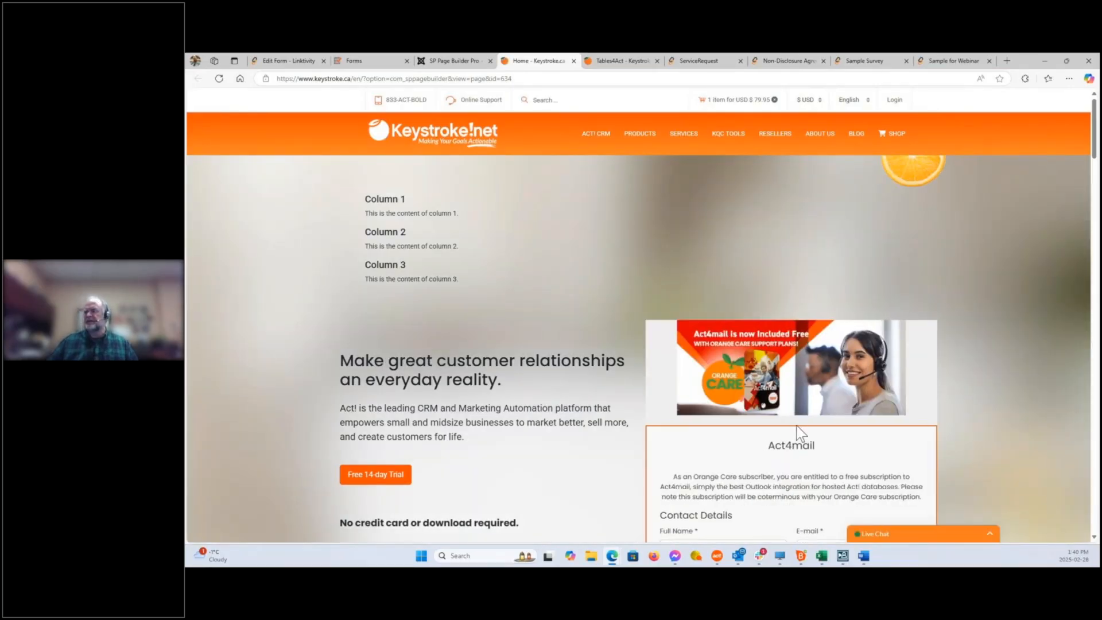
{"action": "scroll", "coordinate": [797, 426], "scroll_direction": "down", "scroll_amount": 3}
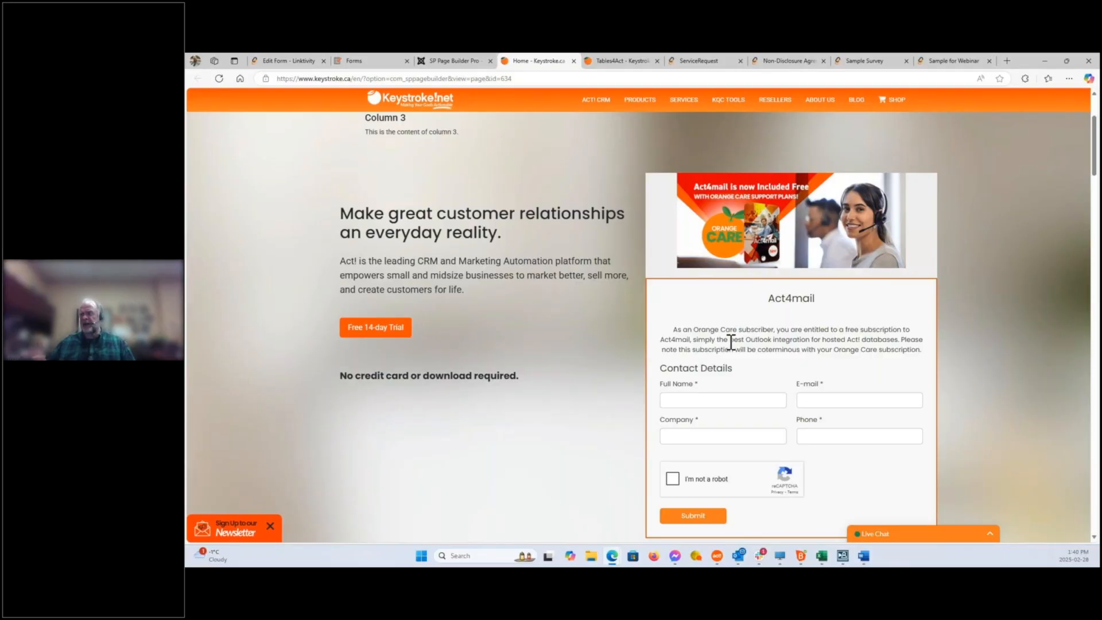
In the Act4mail form's contact fields in Link2Forms, enable Address, City and Province and save the form
{"action": "left_click", "coordinate": [292, 59]}
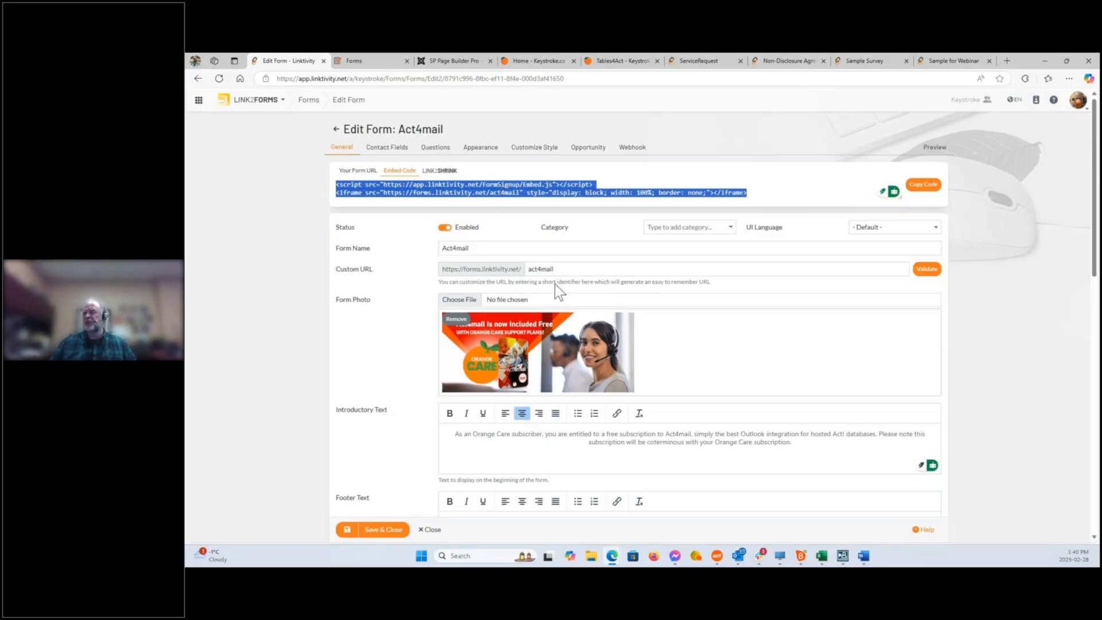
{"action": "left_click", "coordinate": [432, 149]}
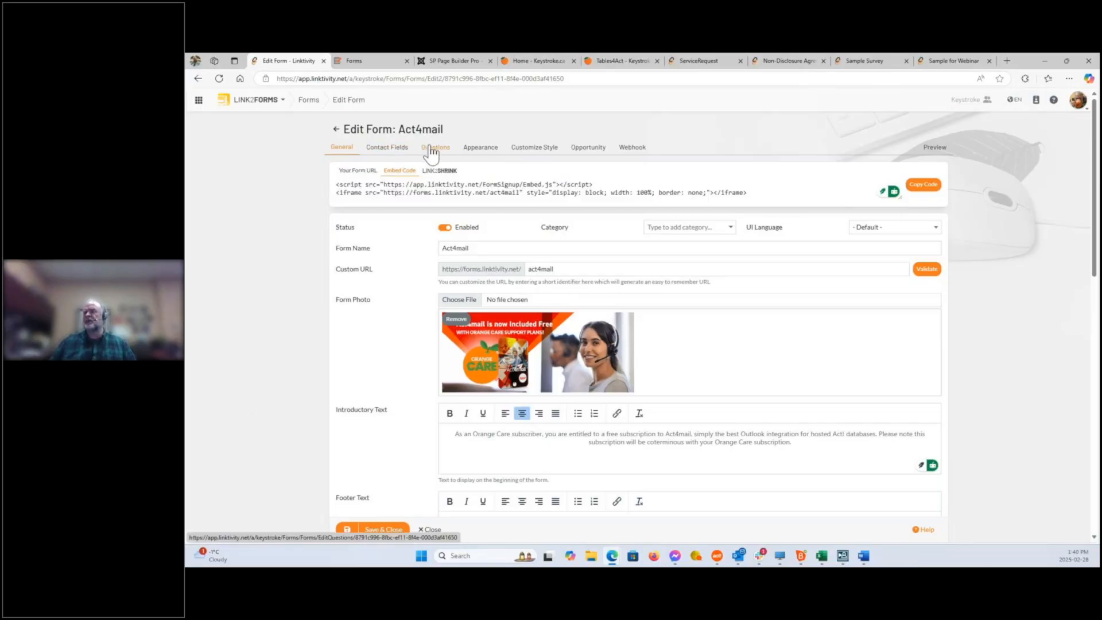
{"action": "left_click", "coordinate": [397, 149]}
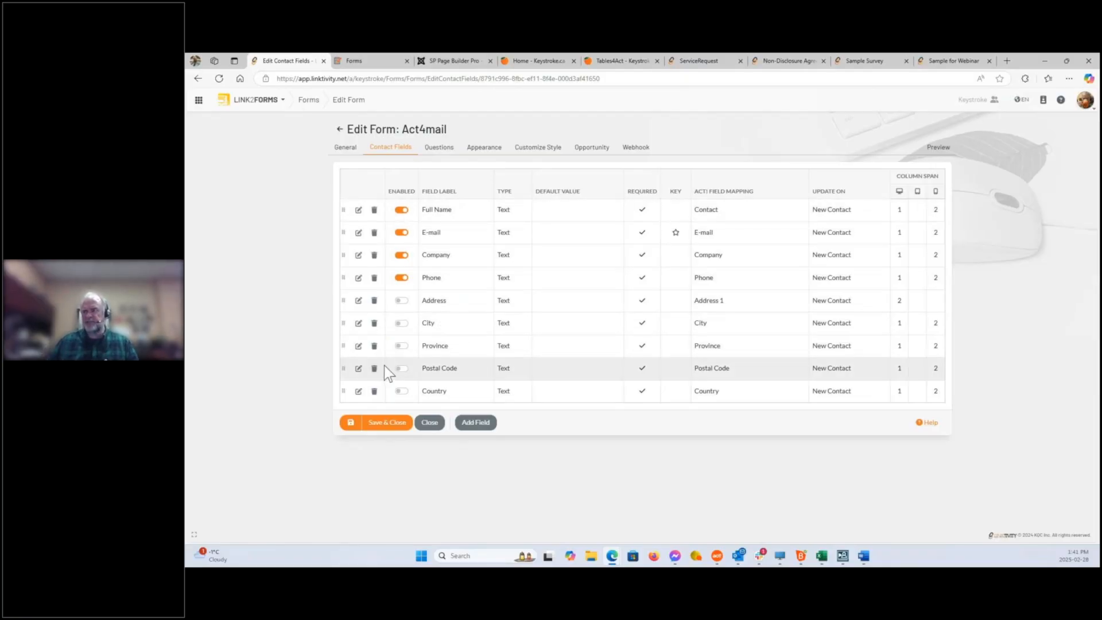
{"action": "left_click", "coordinate": [402, 300]}
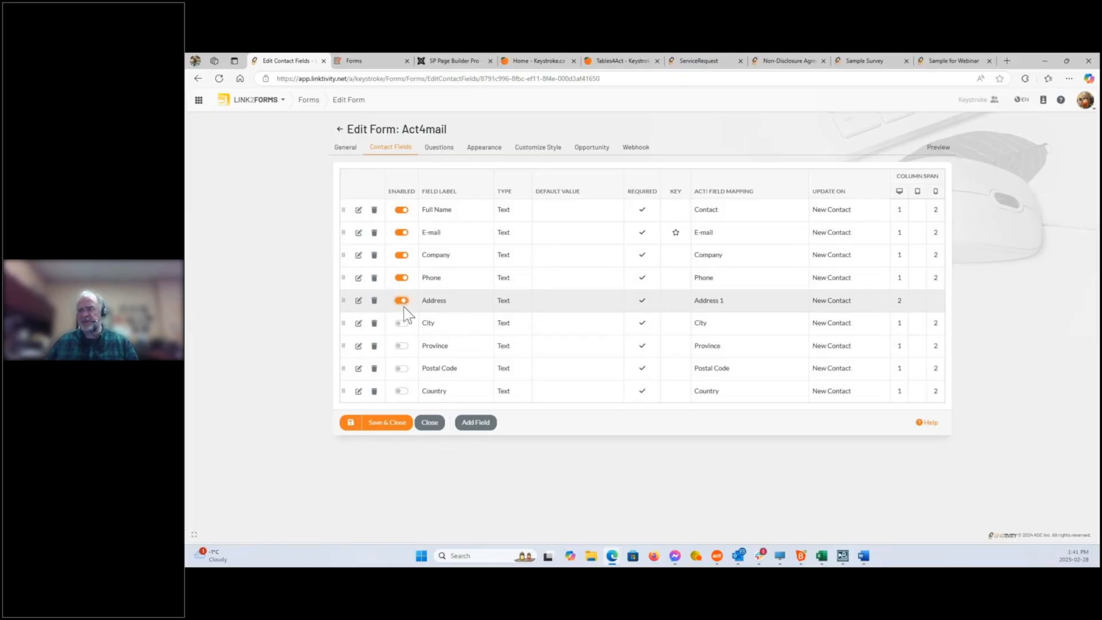
{"action": "left_click", "coordinate": [402, 323]}
{"action": "left_click", "coordinate": [402, 346]}
{"action": "left_click", "coordinate": [351, 423]}
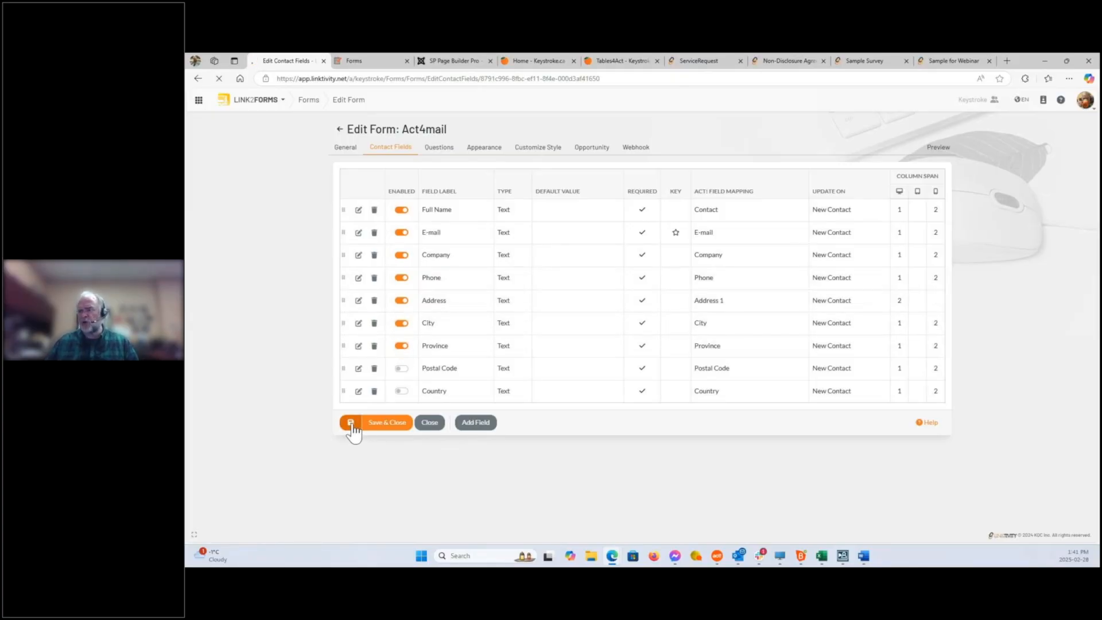
Disable the Province, City and Address contact fields again and save the form
{"action": "left_click", "coordinate": [401, 345]}
{"action": "left_click", "coordinate": [402, 323]}
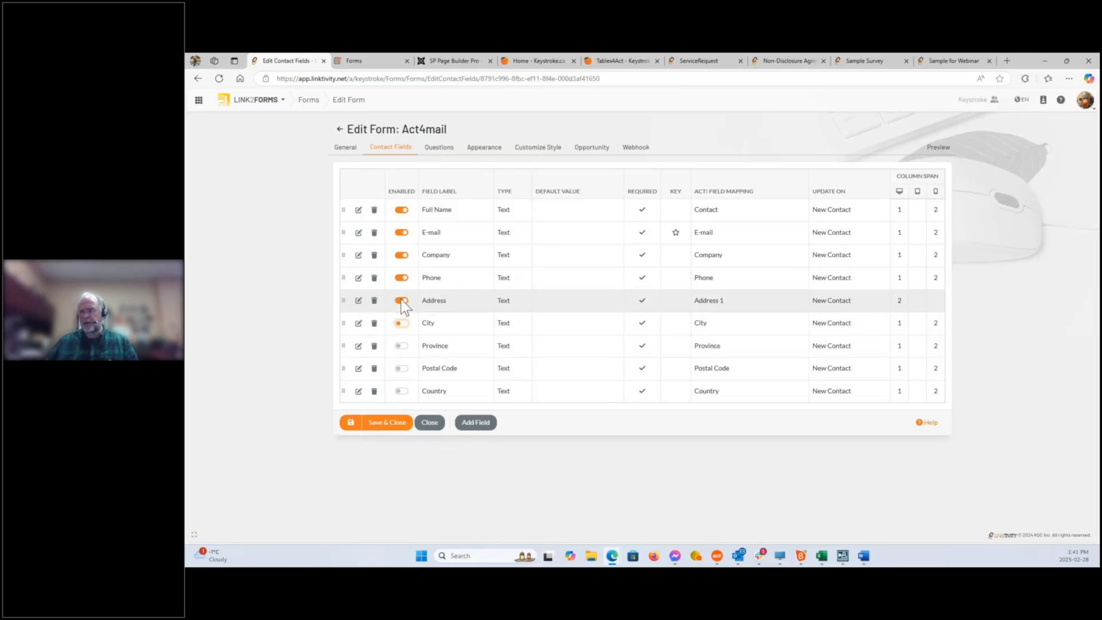
{"action": "left_click", "coordinate": [349, 422]}
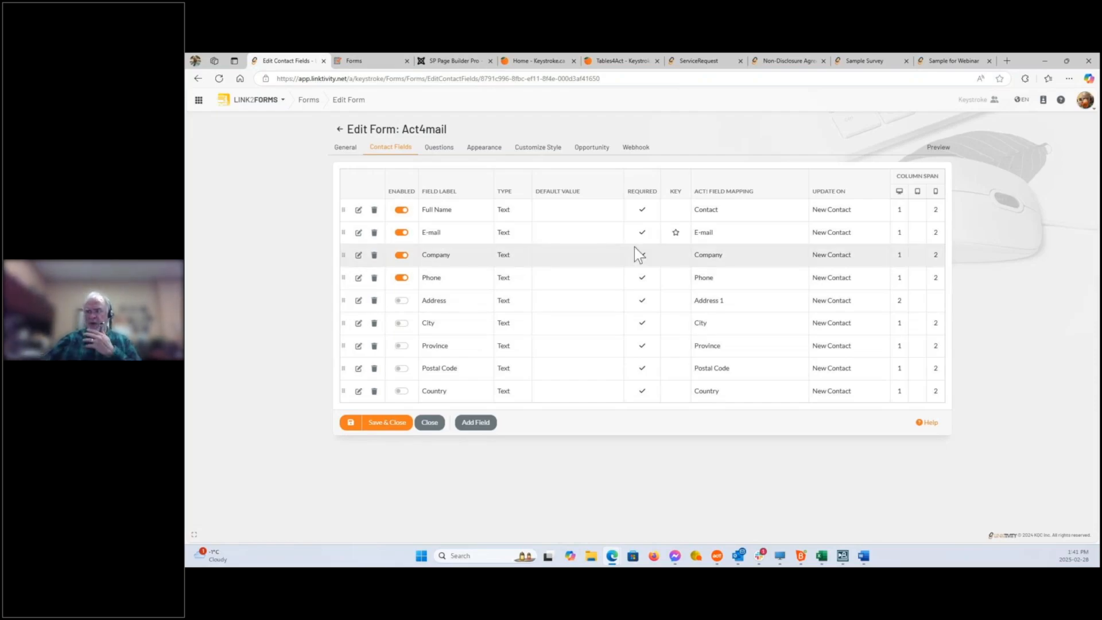
Add a blank contact field to view its properties and type options, and close the form without saving it
{"action": "left_click", "coordinate": [470, 424]}
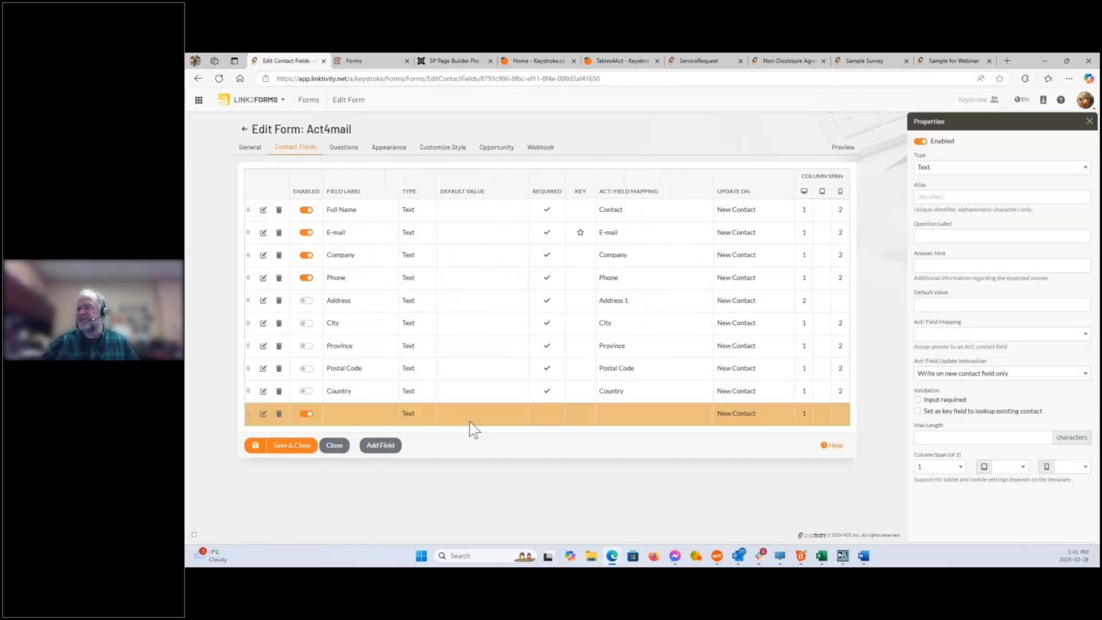
{"action": "left_click", "coordinate": [1086, 167]}
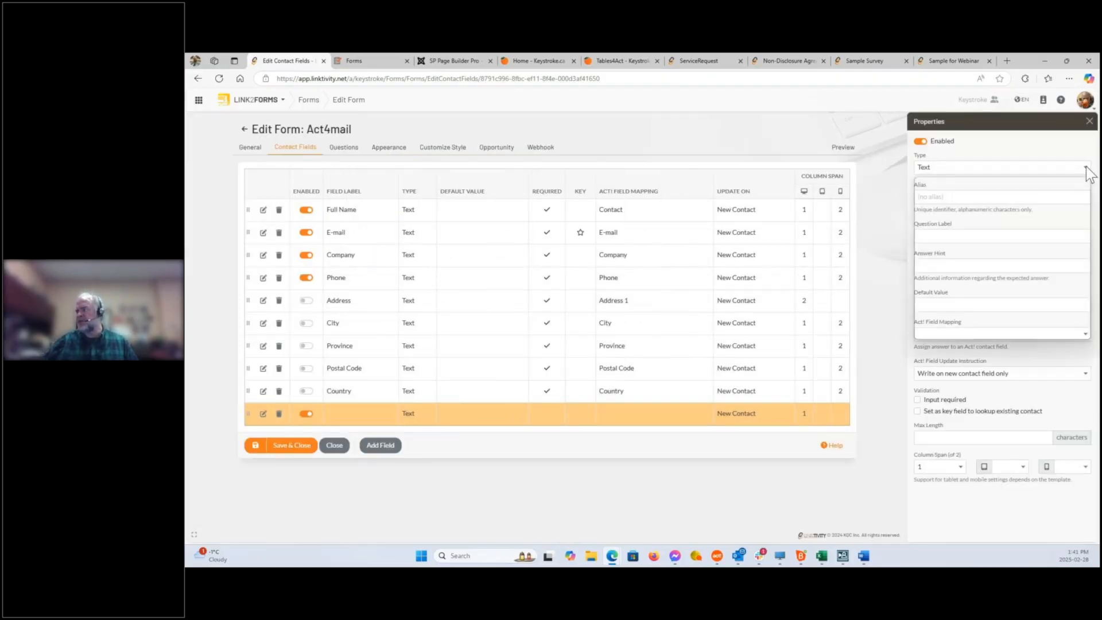
{"action": "left_click", "coordinate": [904, 146]}
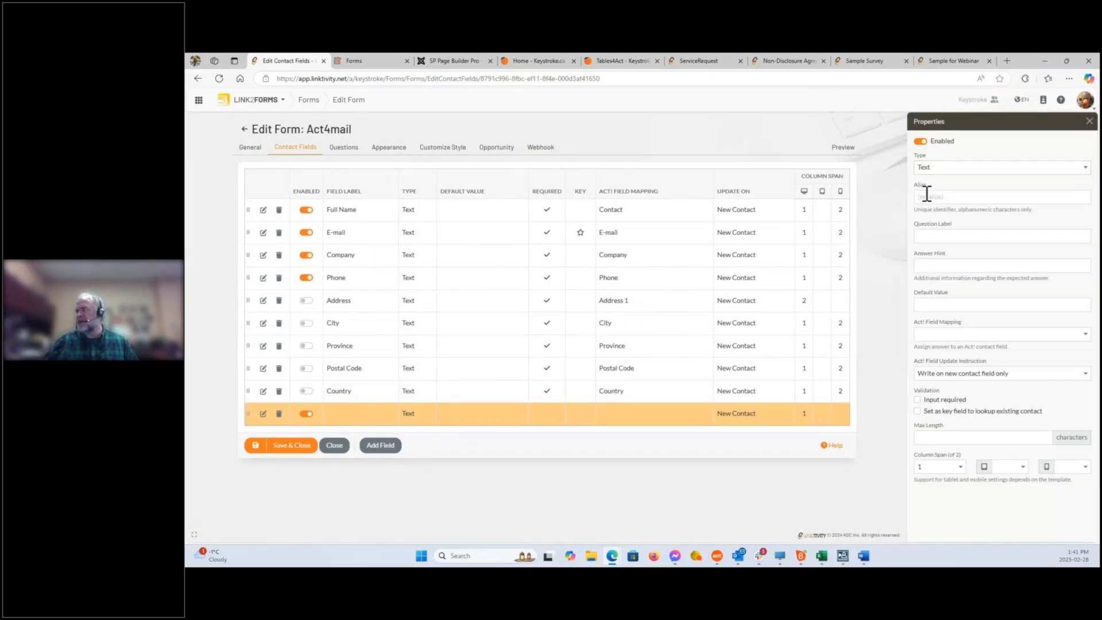
{"action": "left_click", "coordinate": [335, 447]}
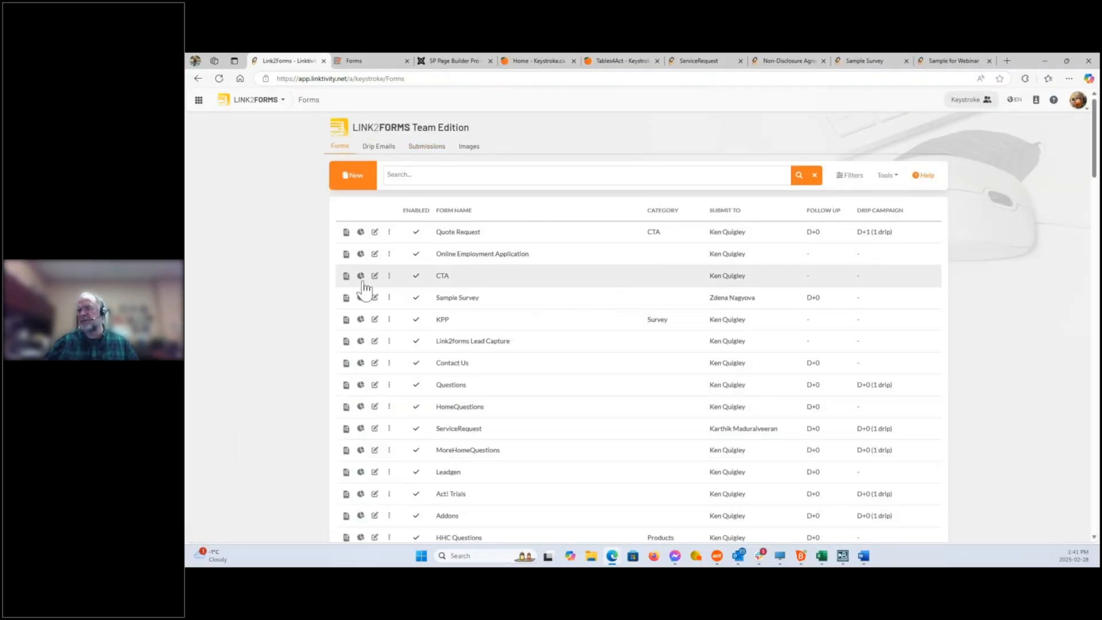
Find the Act4mail form in the forms list, reopen it for editing and view its questions
{"action": "scroll", "coordinate": [299, 351], "scroll_direction": "down", "scroll_amount": 4}
{"action": "scroll", "coordinate": [294, 356], "scroll_direction": "down", "scroll_amount": 18}
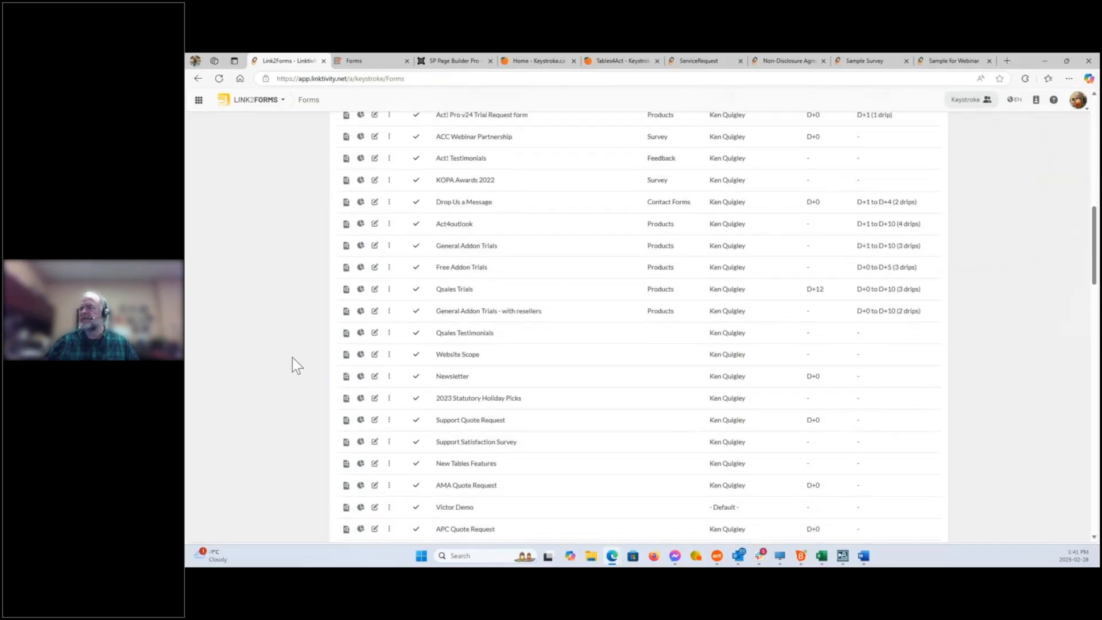
{"action": "scroll", "coordinate": [291, 359], "scroll_direction": "down", "scroll_amount": 10}
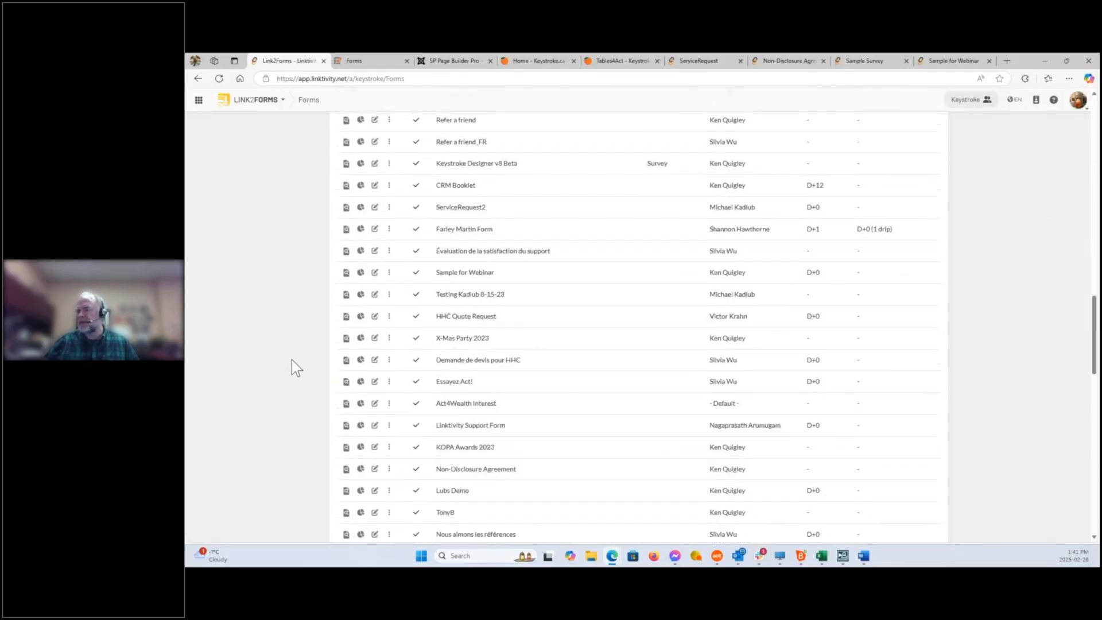
{"action": "scroll", "coordinate": [291, 362], "scroll_direction": "down", "scroll_amount": 2}
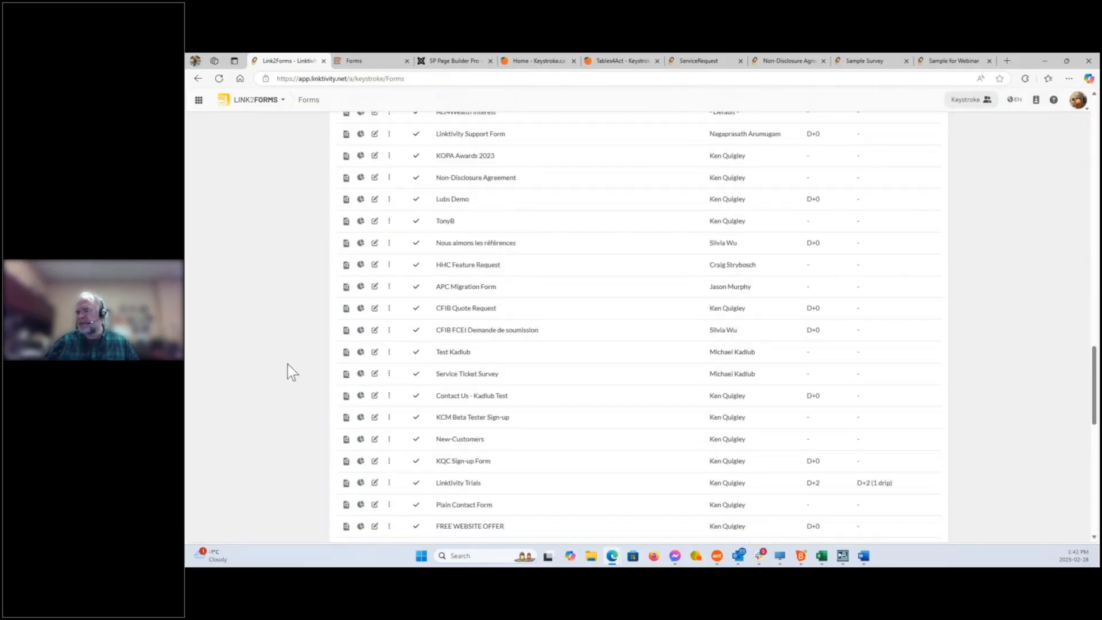
{"action": "scroll", "coordinate": [288, 366], "scroll_direction": "down", "scroll_amount": 10}
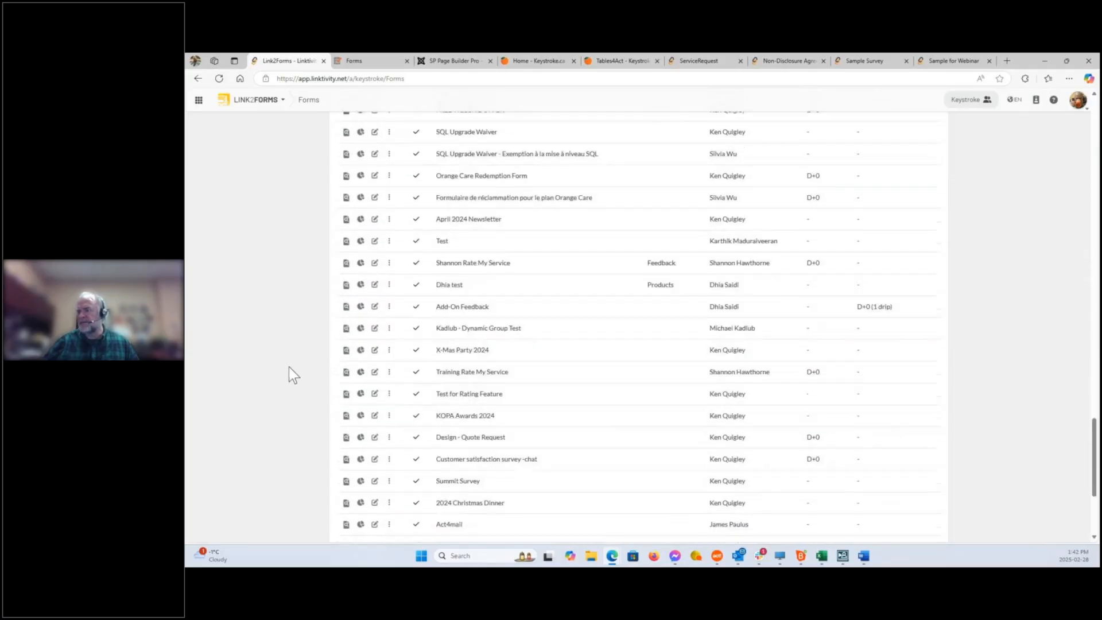
{"action": "left_click", "coordinate": [375, 326]}
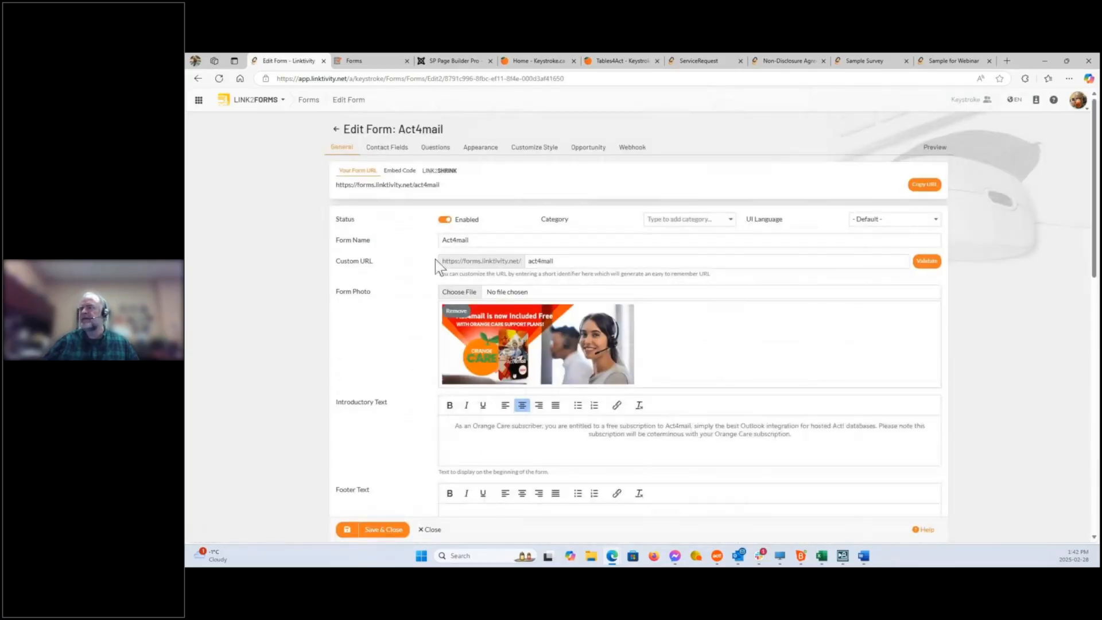
{"action": "left_click", "coordinate": [434, 148]}
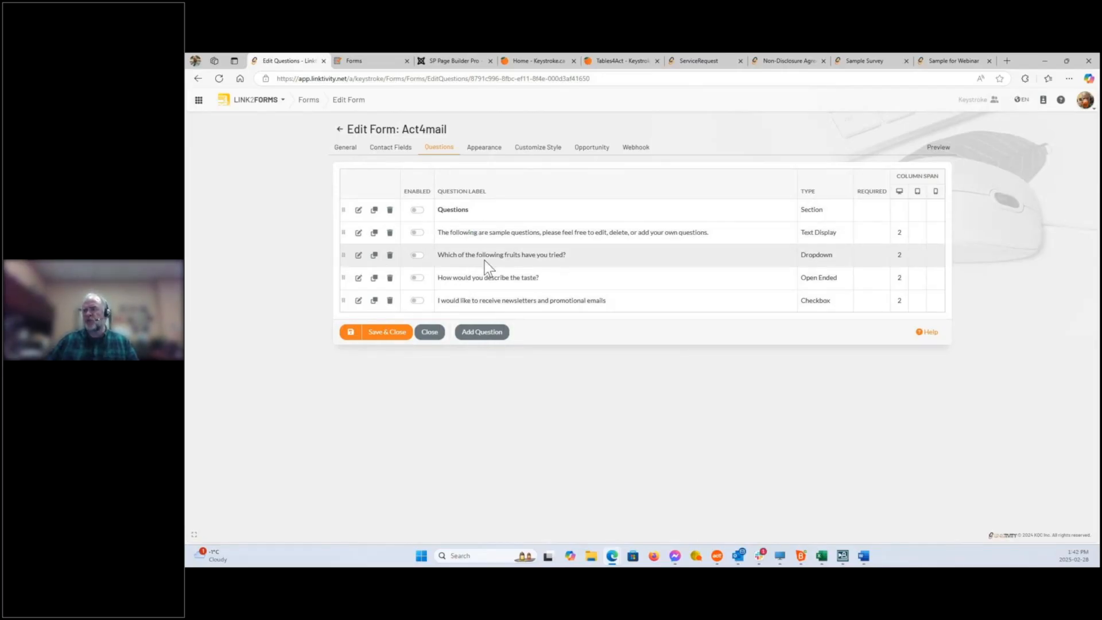
Examine the properties of the Act4mail form's sample text display, fruit dropdown, open-ended taste and newsletter checkbox questions
{"action": "left_click", "coordinate": [517, 234]}
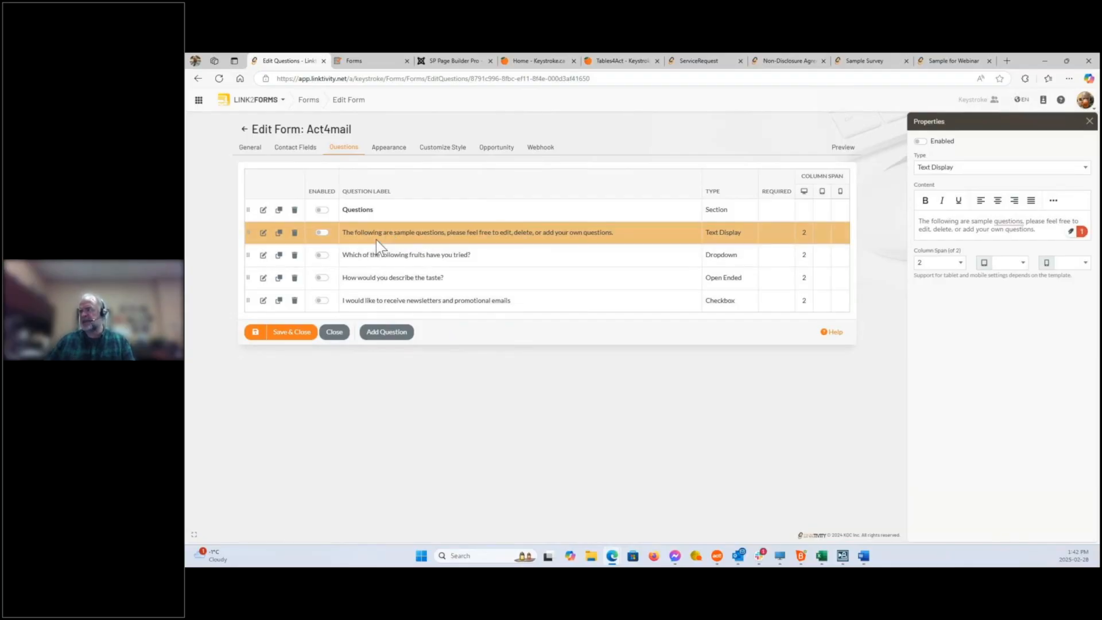
{"action": "left_click", "coordinate": [406, 261]}
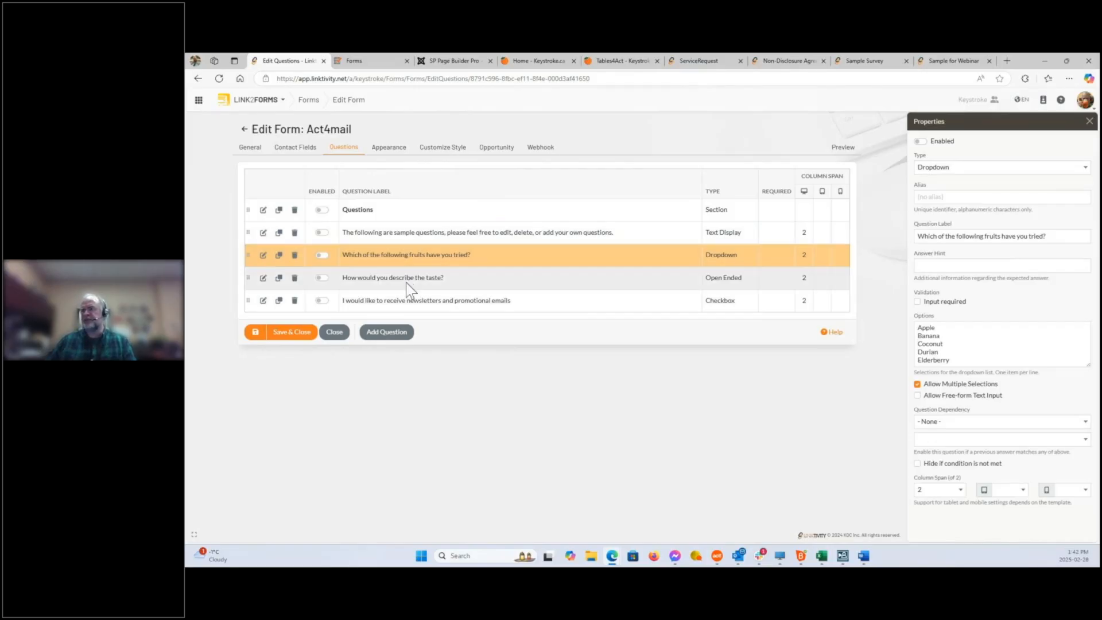
{"action": "left_click", "coordinate": [406, 282]}
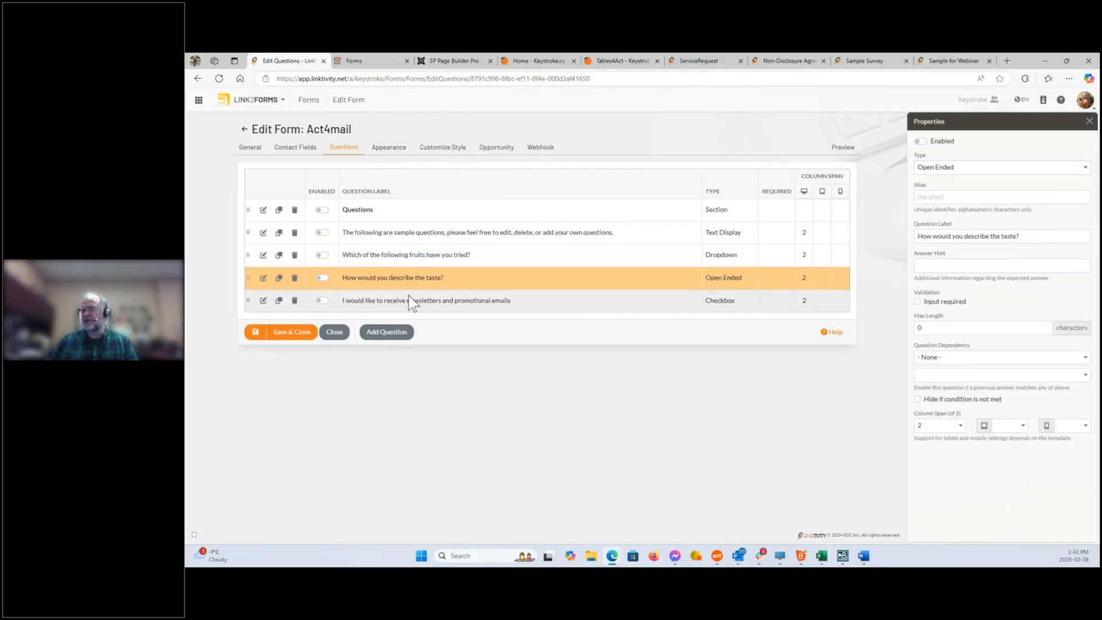
{"action": "left_click", "coordinate": [410, 303]}
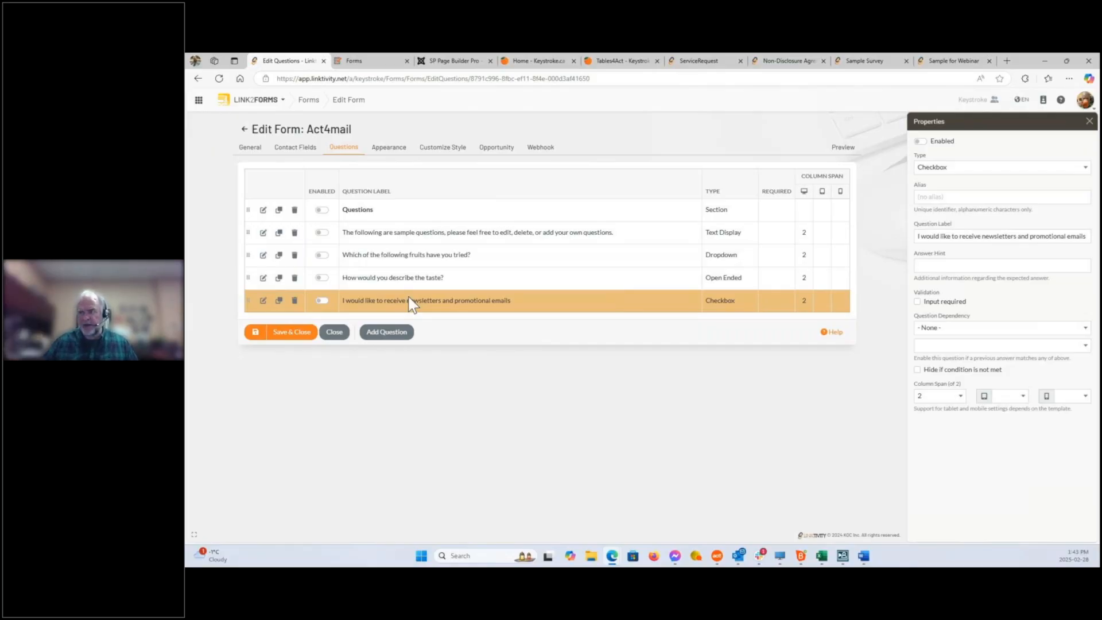
{"action": "left_click", "coordinate": [415, 247]}
{"action": "left_click", "coordinate": [953, 339]}
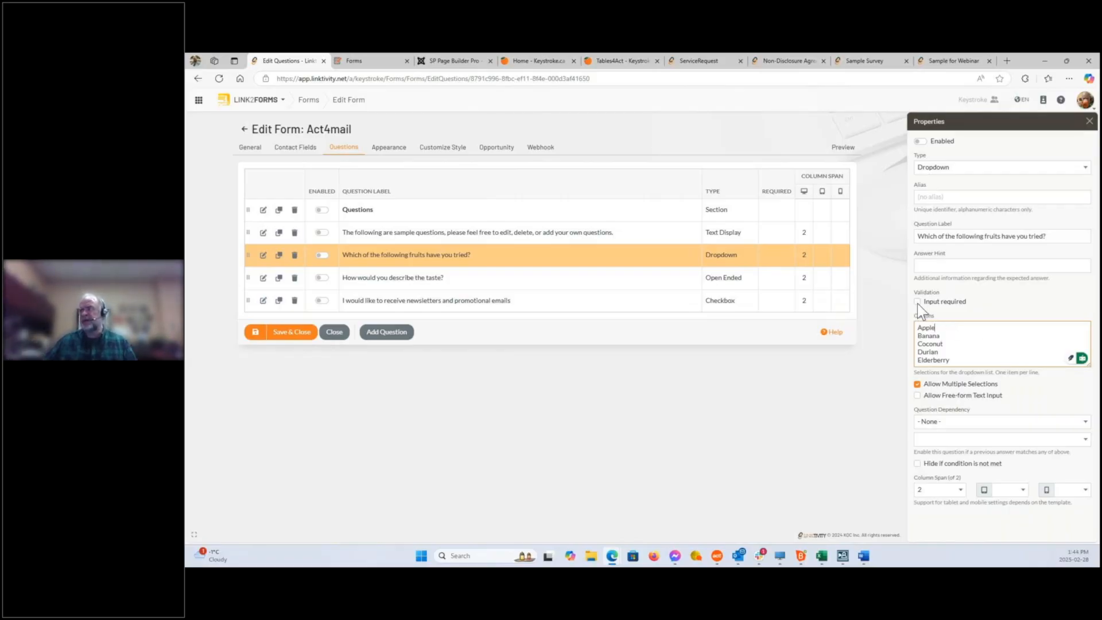
{"action": "left_click", "coordinate": [439, 306]}
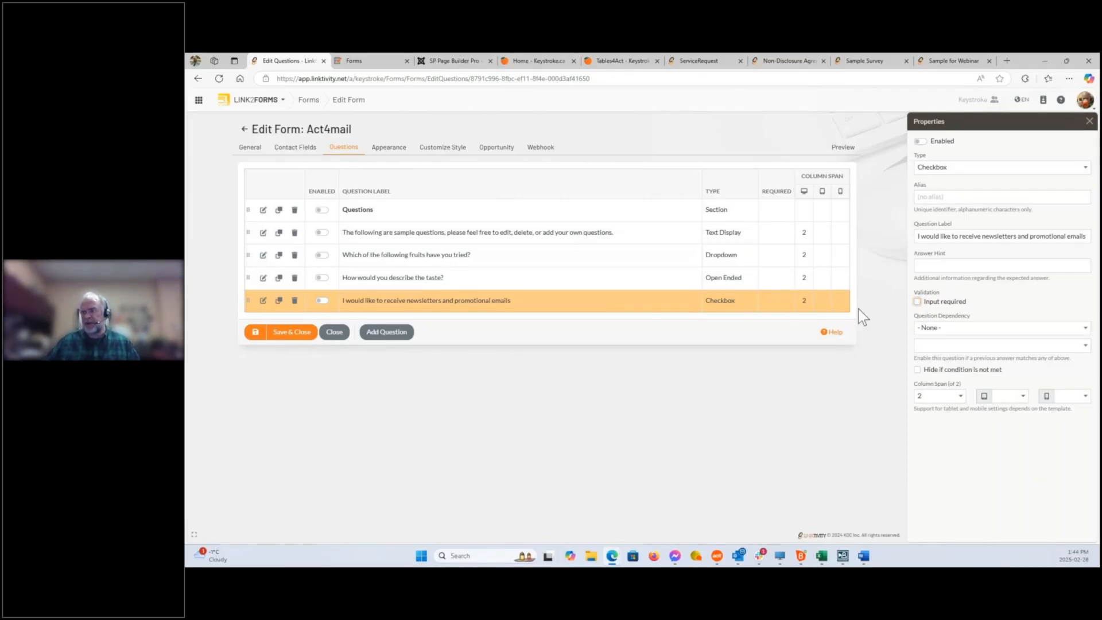
Enable the text display item that introduces the sample questions and save the form
{"action": "left_click", "coordinate": [520, 238]}
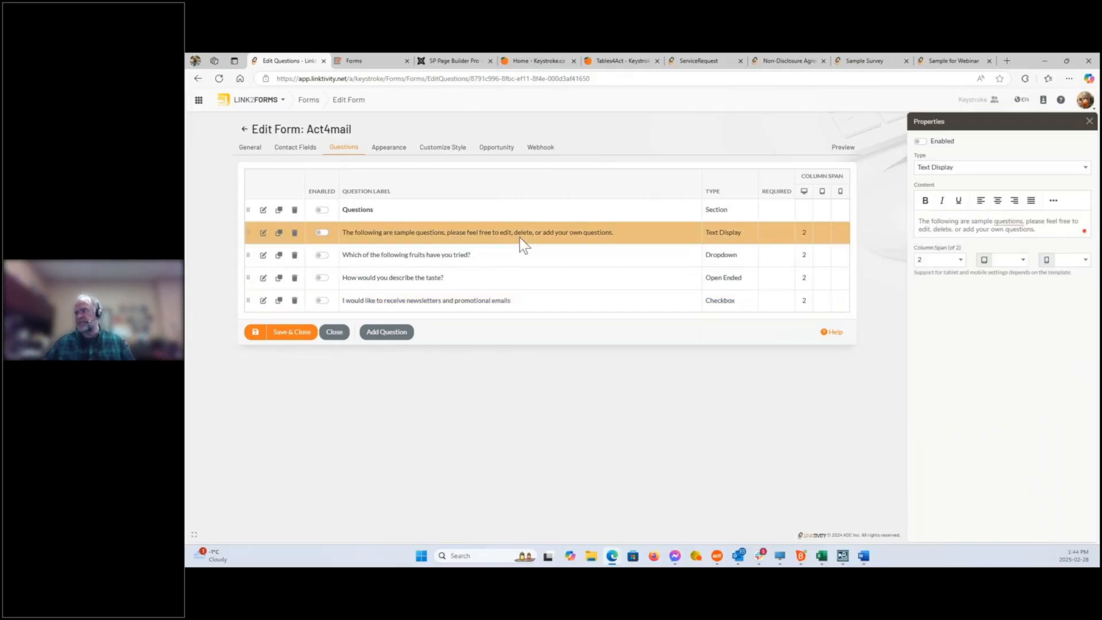
{"action": "left_click", "coordinate": [322, 232]}
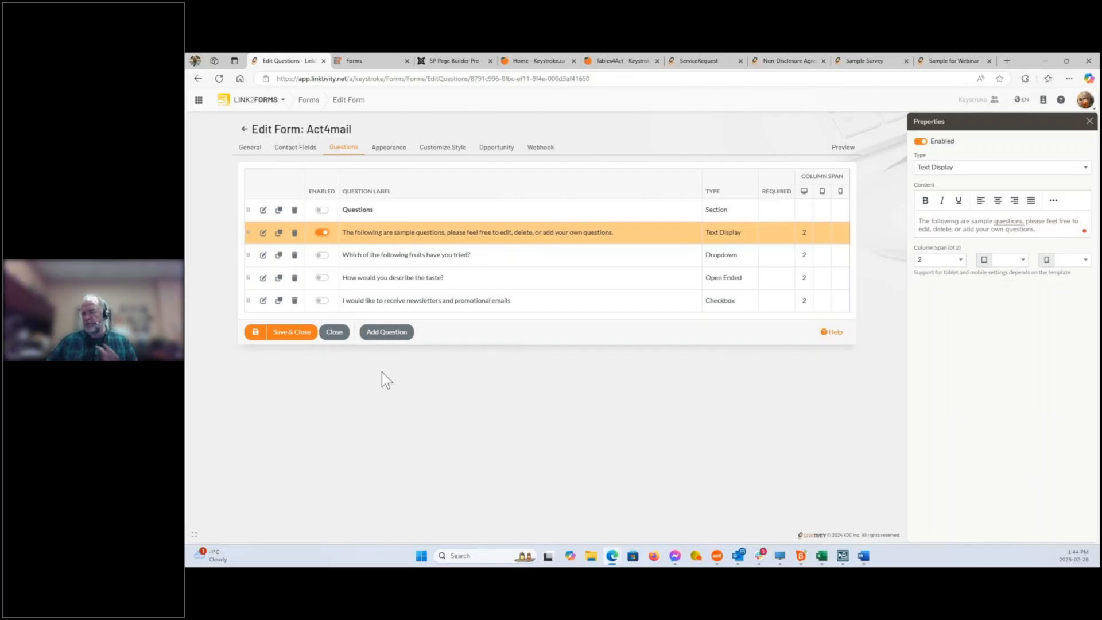
{"action": "left_click", "coordinate": [256, 337]}
Add a blank question to view the available question types, and delete it again
{"action": "left_click", "coordinate": [480, 335]}
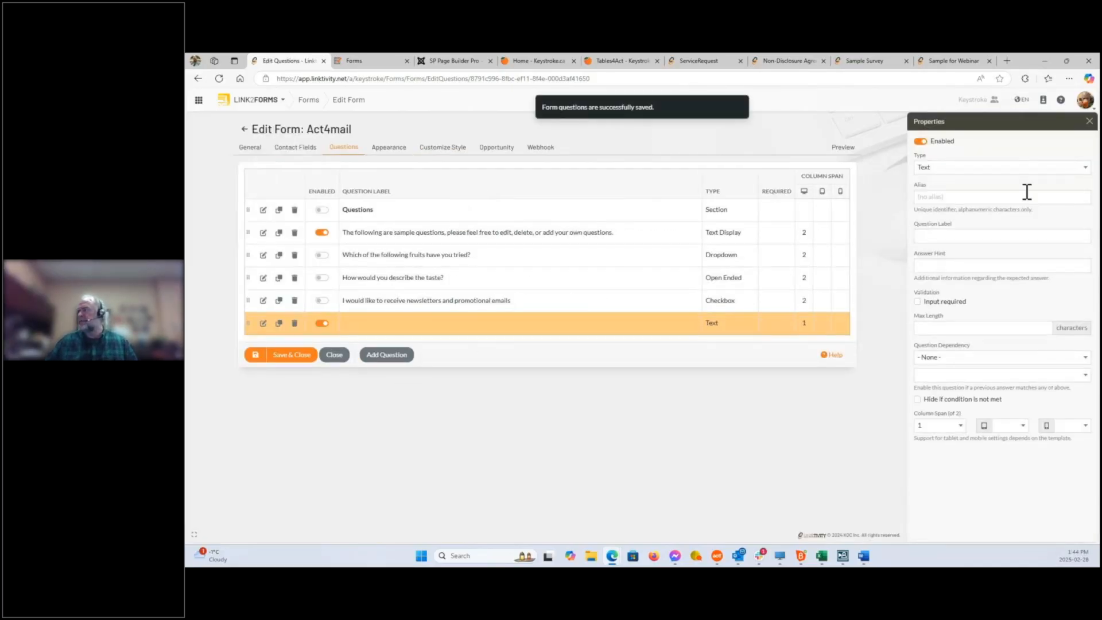
{"action": "left_click", "coordinate": [1087, 168]}
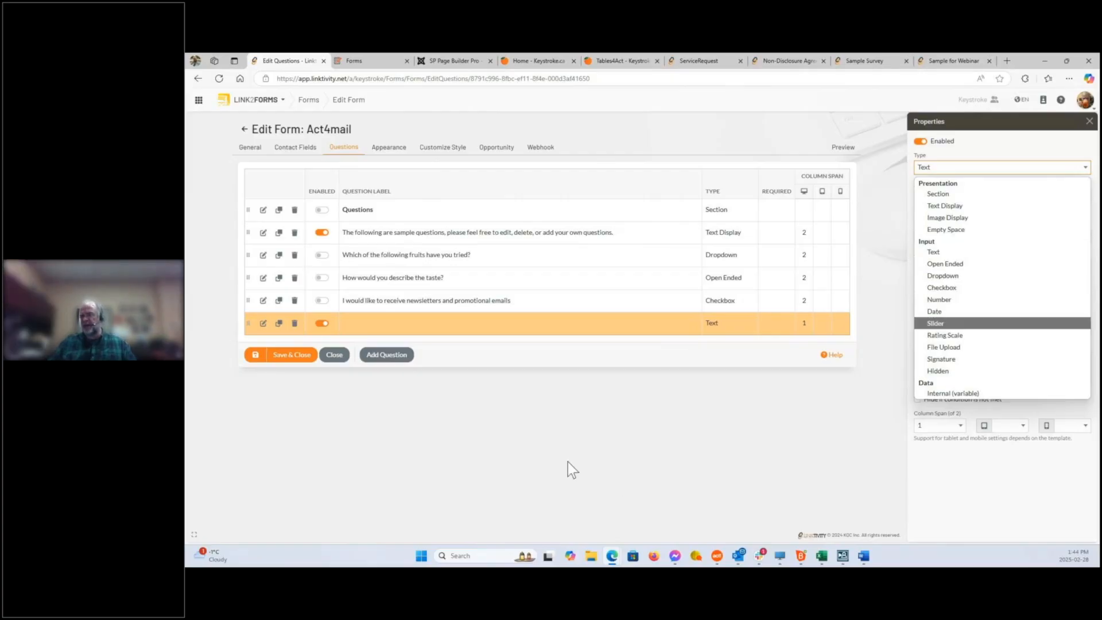
{"action": "left_click", "coordinate": [562, 439]}
{"action": "left_click", "coordinate": [410, 284]}
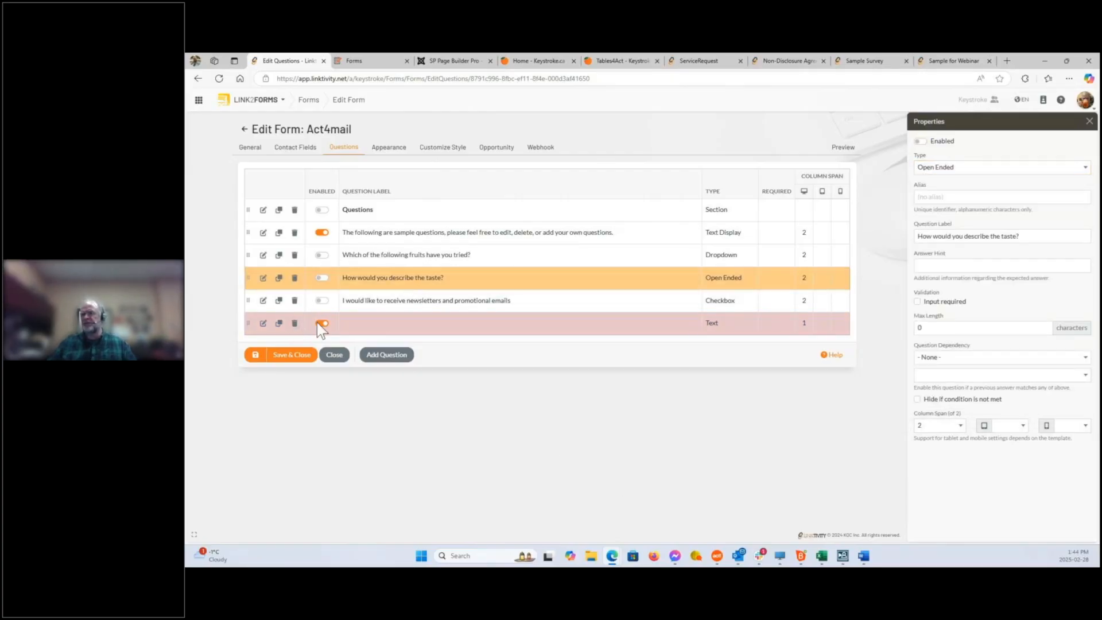
{"action": "left_click", "coordinate": [295, 323]}
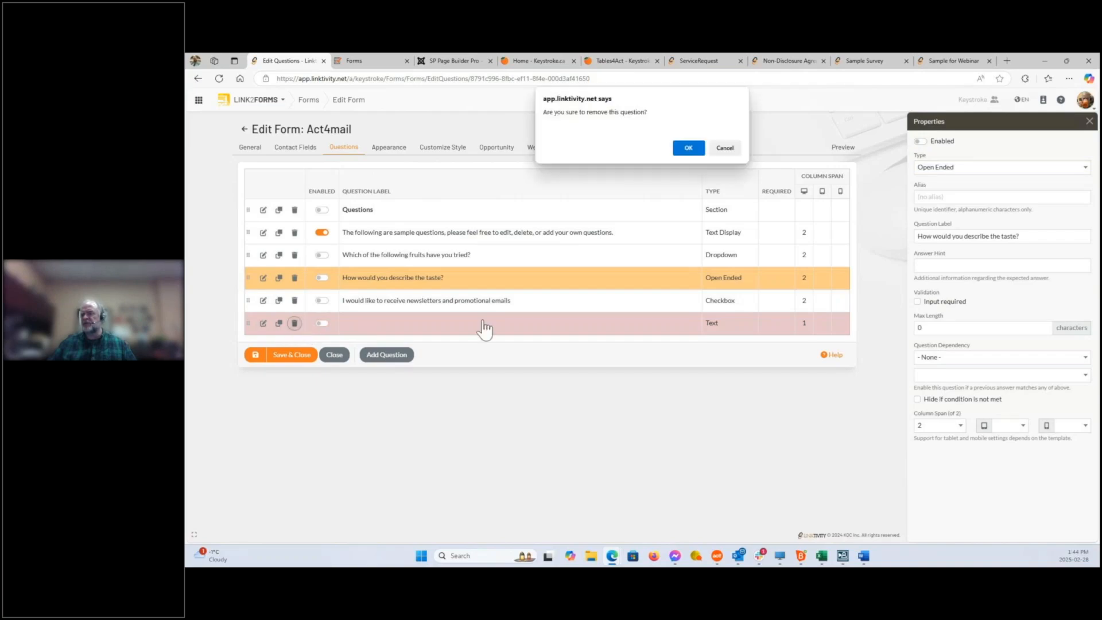
{"action": "left_click", "coordinate": [686, 153]}
Check the question dependency options of the "Which of the following fruits have you tried?" dropdown
{"action": "left_click", "coordinate": [381, 257]}
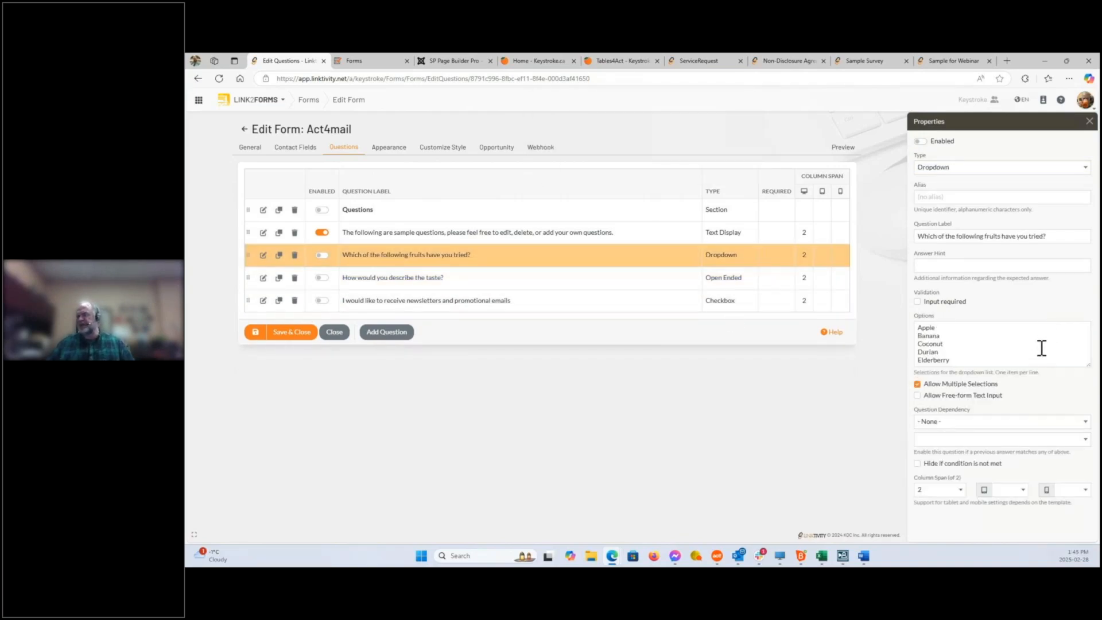
{"action": "left_click", "coordinate": [1087, 424]}
{"action": "left_click", "coordinate": [1077, 397]}
{"action": "left_click", "coordinate": [1077, 397]}
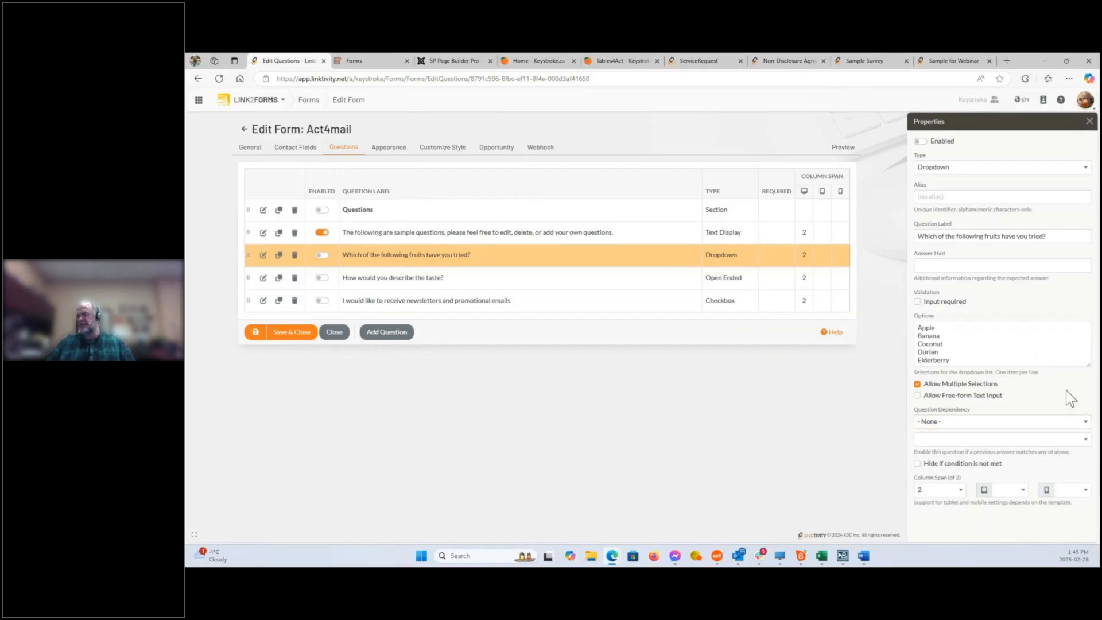
Make "How would you describe the taste?" depend on the fruits answers Apple, Banana and Coconut, enable both questions and save the form
{"action": "left_click", "coordinate": [429, 280]}
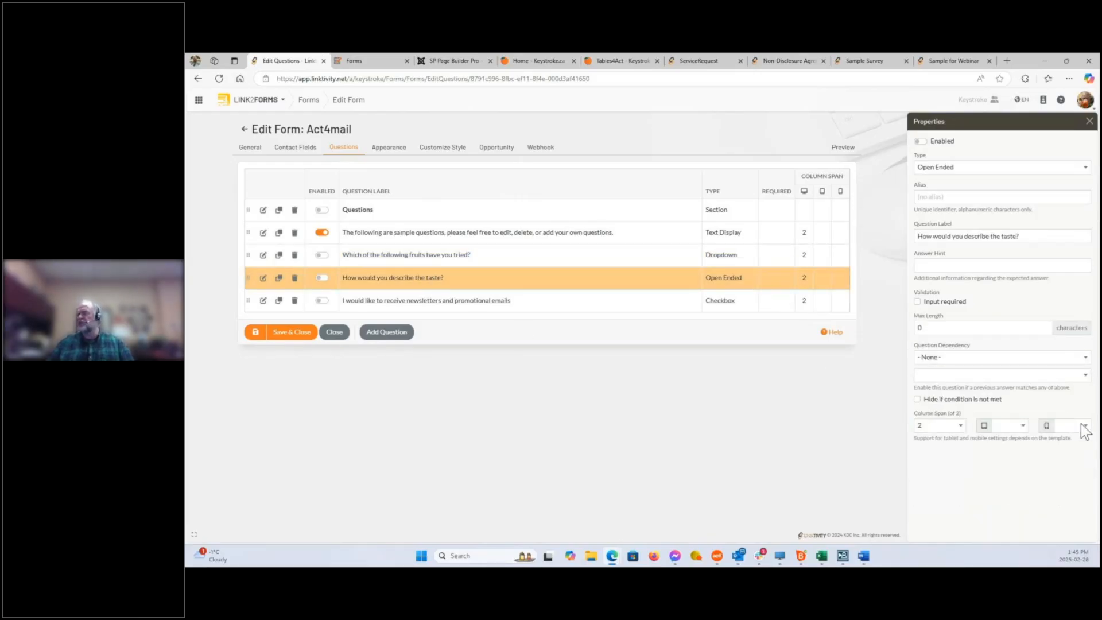
{"action": "left_click", "coordinate": [1087, 358]}
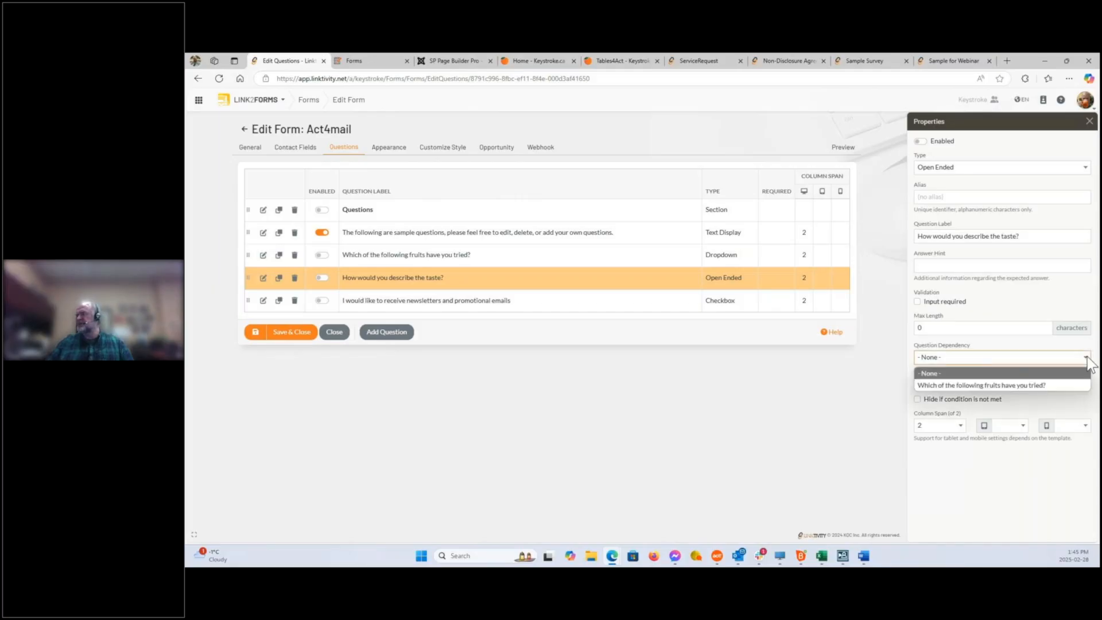
{"action": "left_click", "coordinate": [1050, 387]}
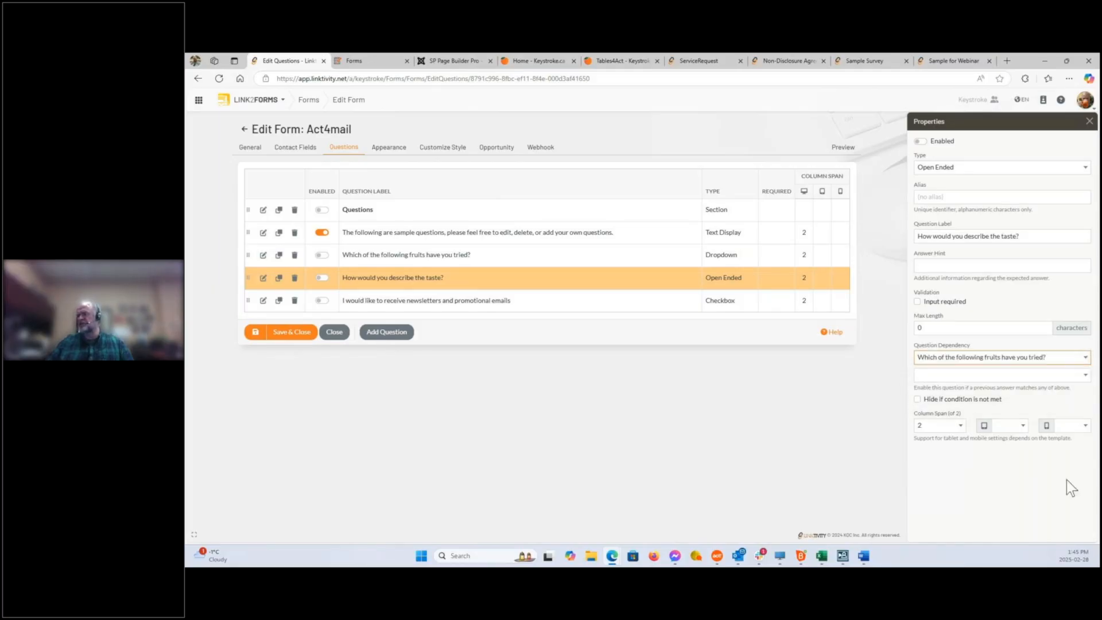
{"action": "left_click", "coordinate": [1085, 376]}
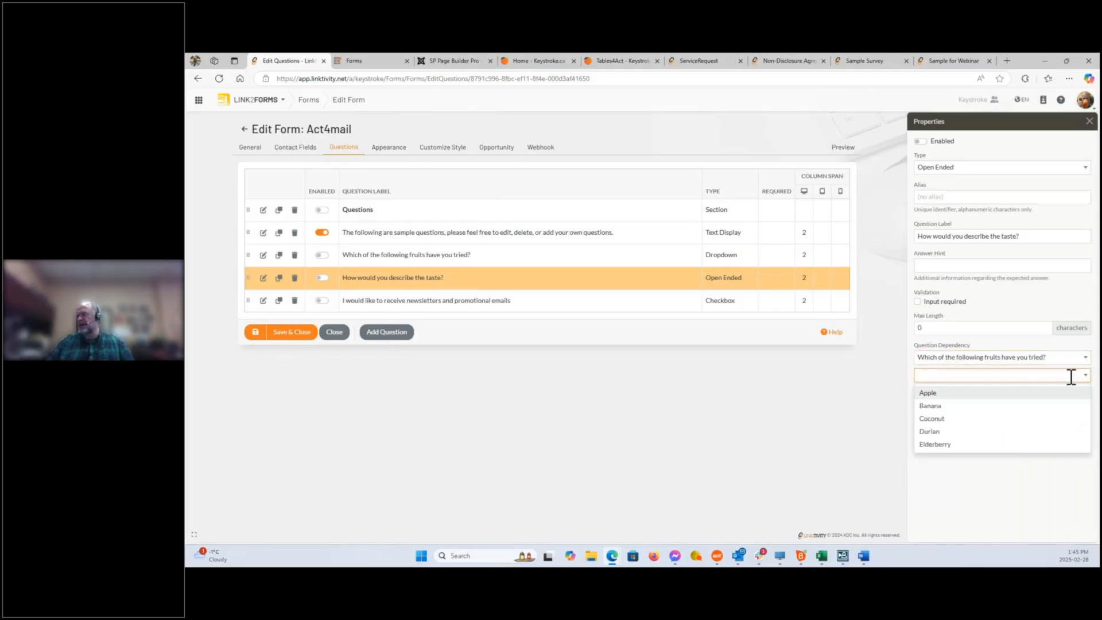
{"action": "left_click", "coordinate": [930, 393]}
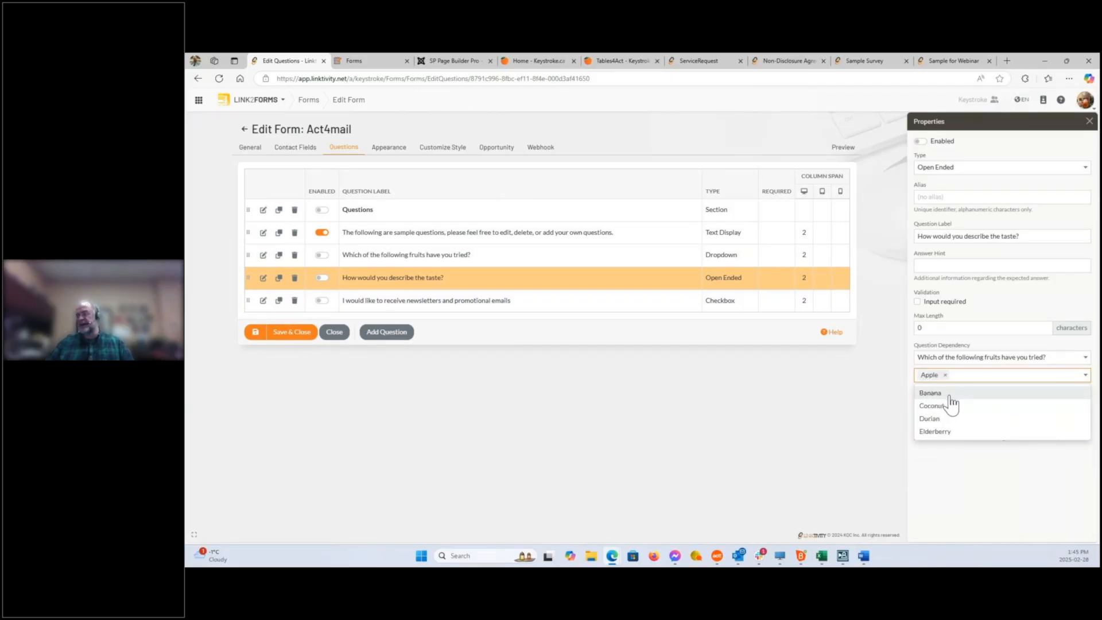
{"action": "left_click", "coordinate": [950, 394]}
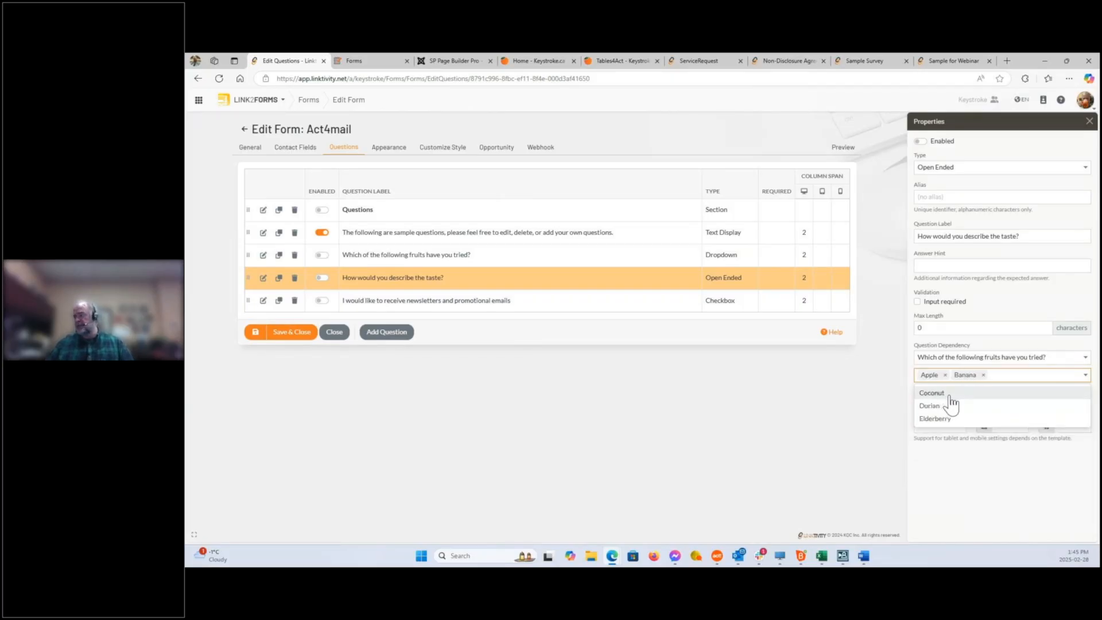
{"action": "left_click", "coordinate": [949, 394]}
{"action": "left_click", "coordinate": [254, 331]}
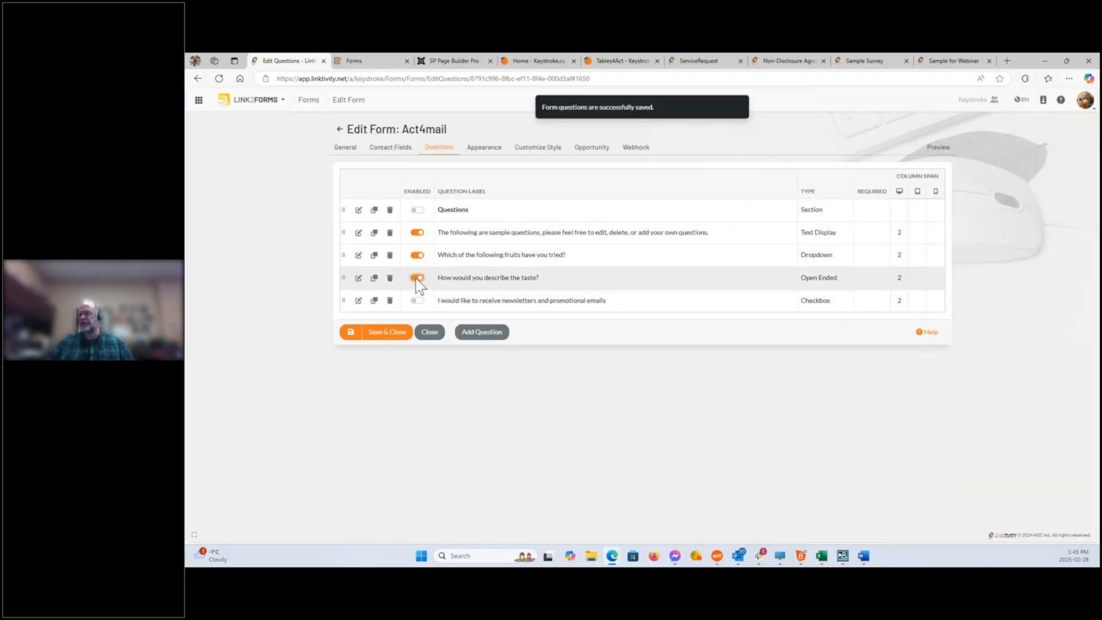
{"action": "left_click", "coordinate": [354, 333]}
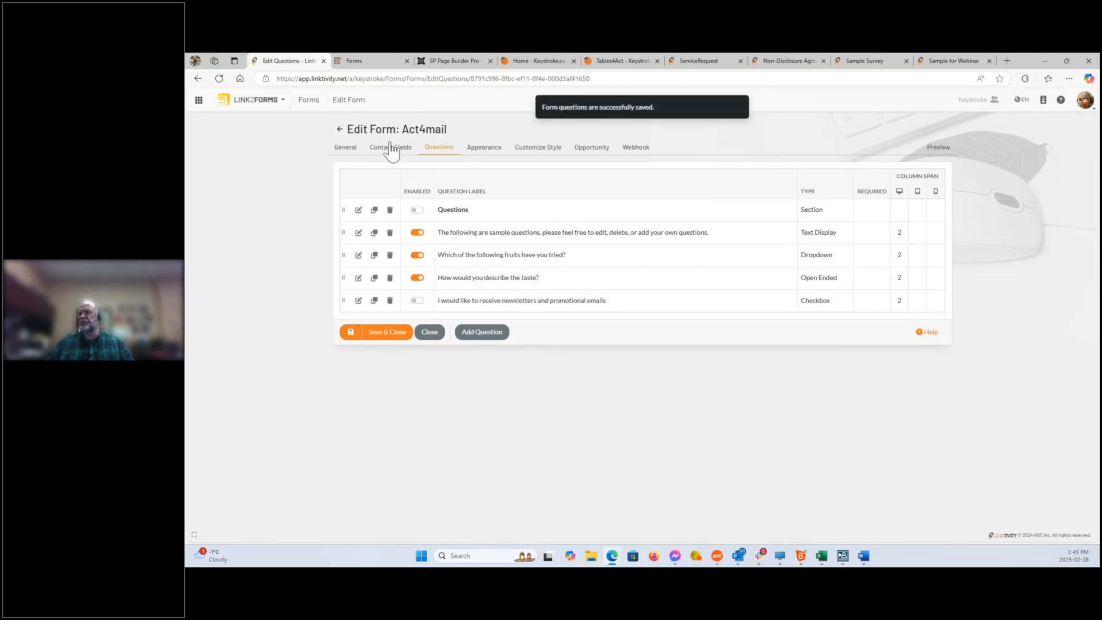
Preview the Act4mail form and choose Apple and Banana as tried fruits to test the dependent taste question
{"action": "left_click", "coordinate": [940, 151]}
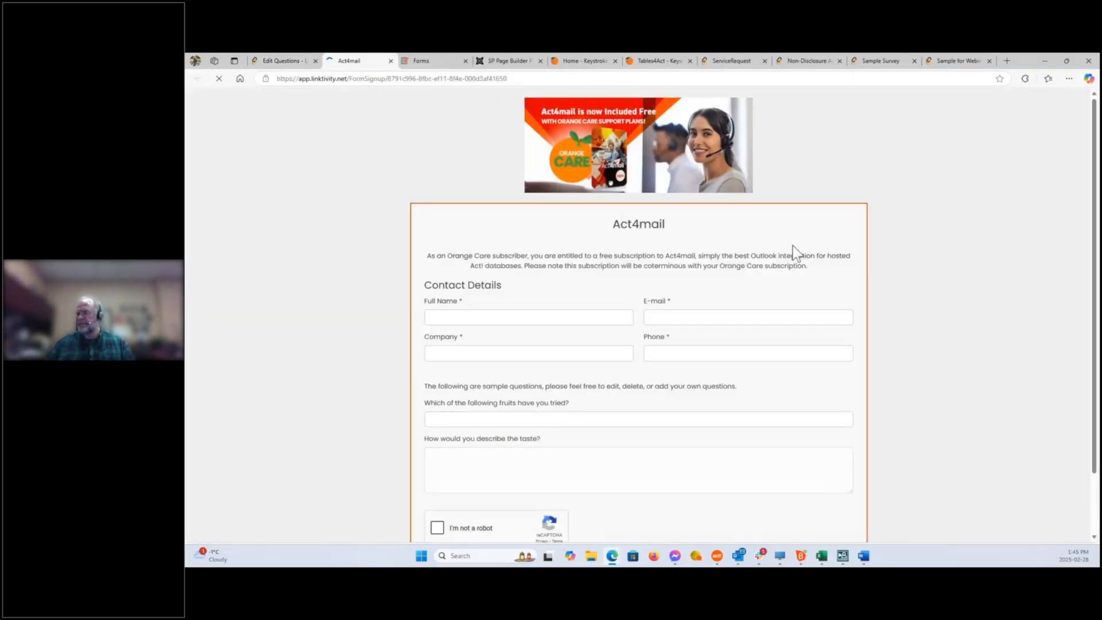
{"action": "scroll", "coordinate": [792, 251], "scroll_direction": "down", "scroll_amount": 3}
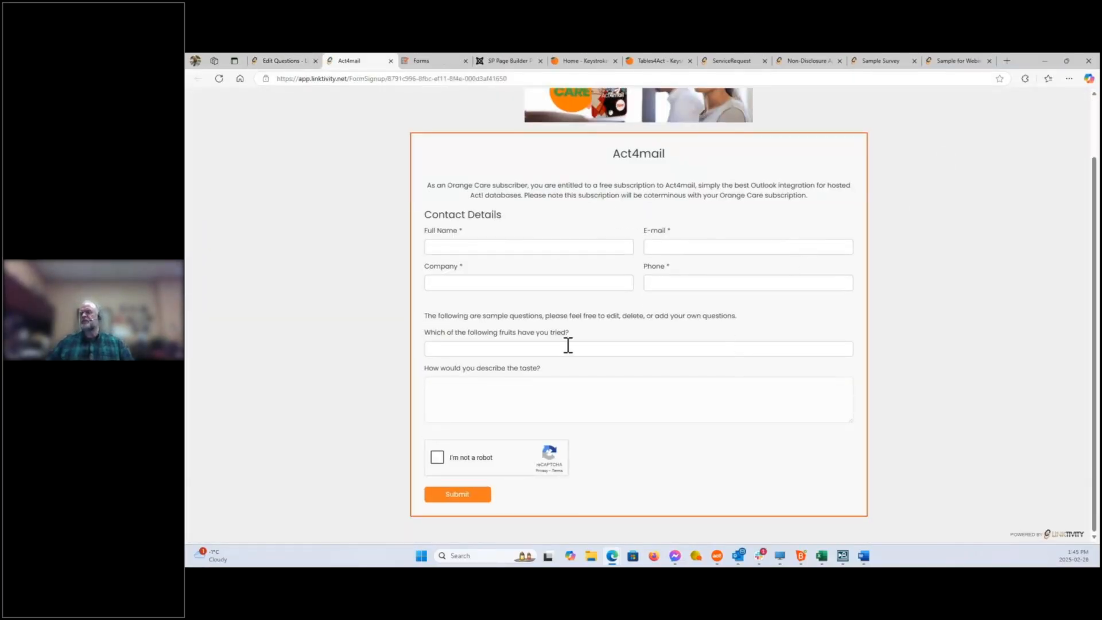
{"action": "left_click", "coordinate": [491, 351]}
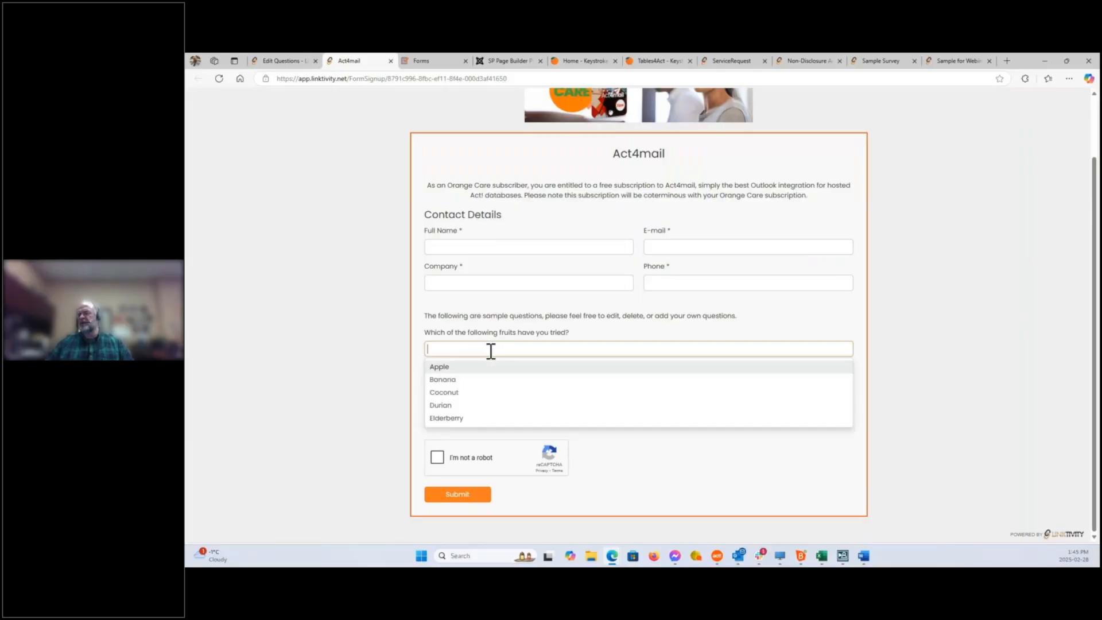
{"action": "left_click", "coordinate": [462, 370]}
{"action": "left_click", "coordinate": [562, 326]}
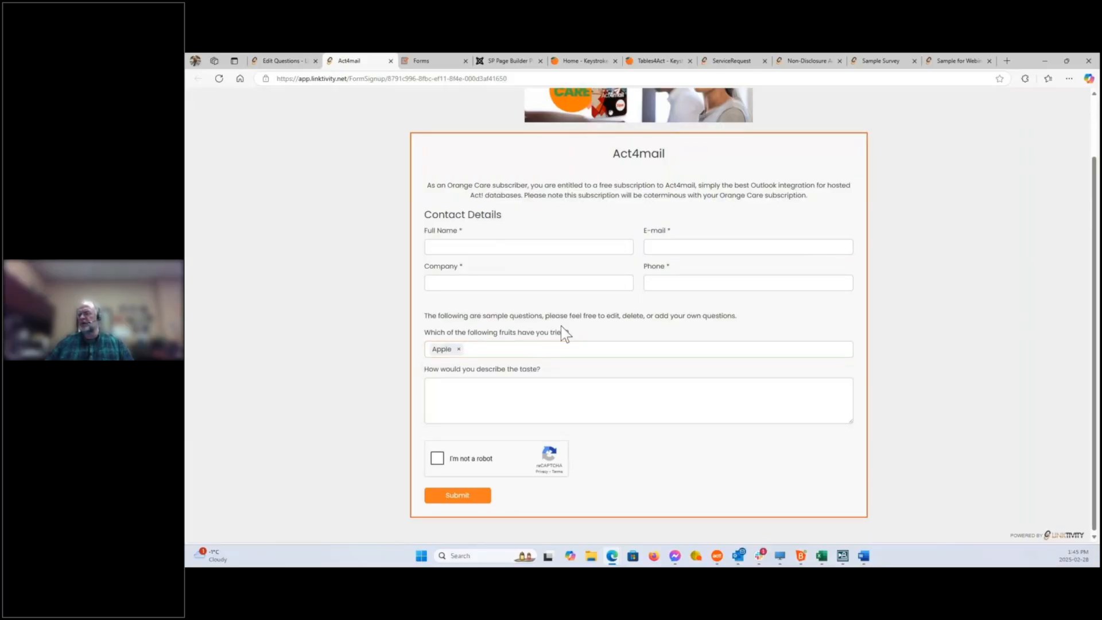
{"action": "left_click", "coordinate": [517, 348]}
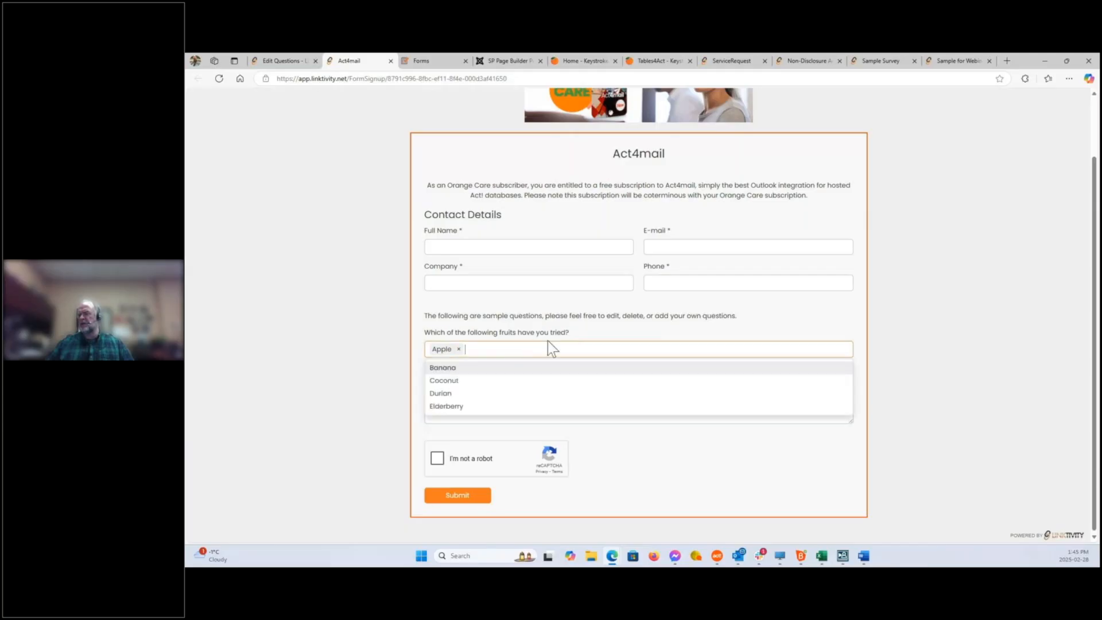
{"action": "key", "text": "Return"}
{"action": "left_click", "coordinate": [569, 330]}
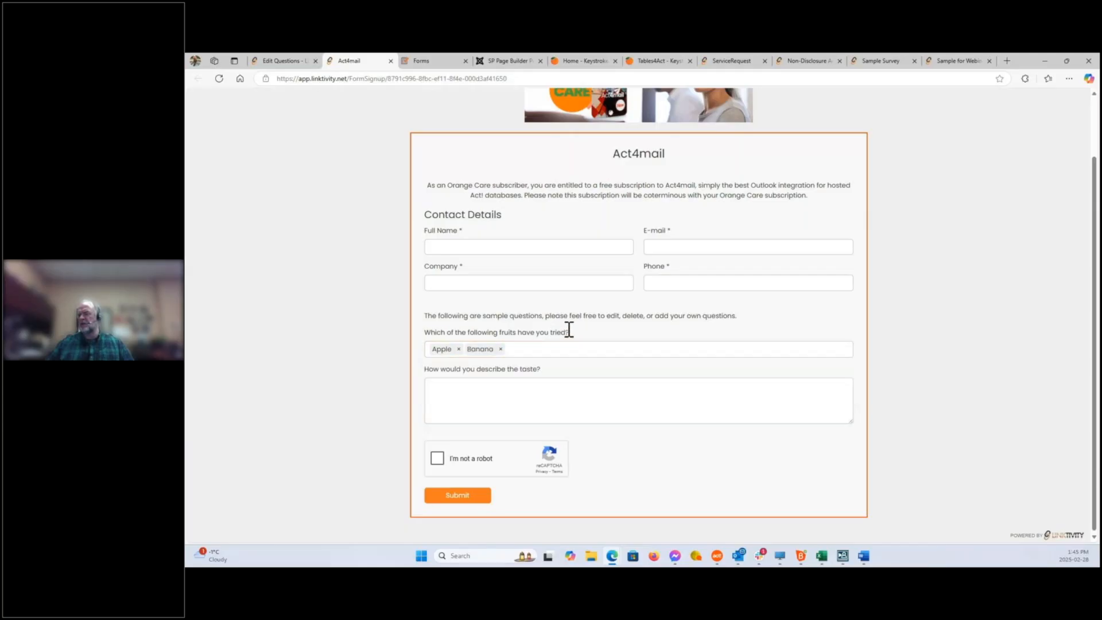
Back in the form editor, remove Coconut and Banana from the taste question's dependency answers, leaving only Apple, and save
{"action": "left_click", "coordinate": [283, 62]}
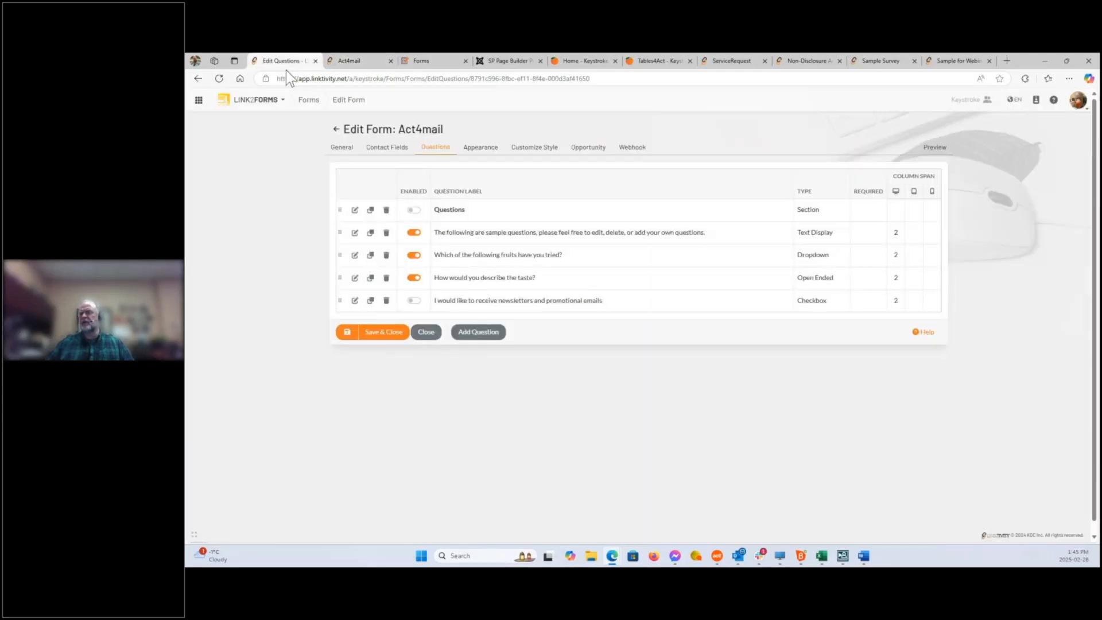
{"action": "left_click", "coordinate": [498, 277]}
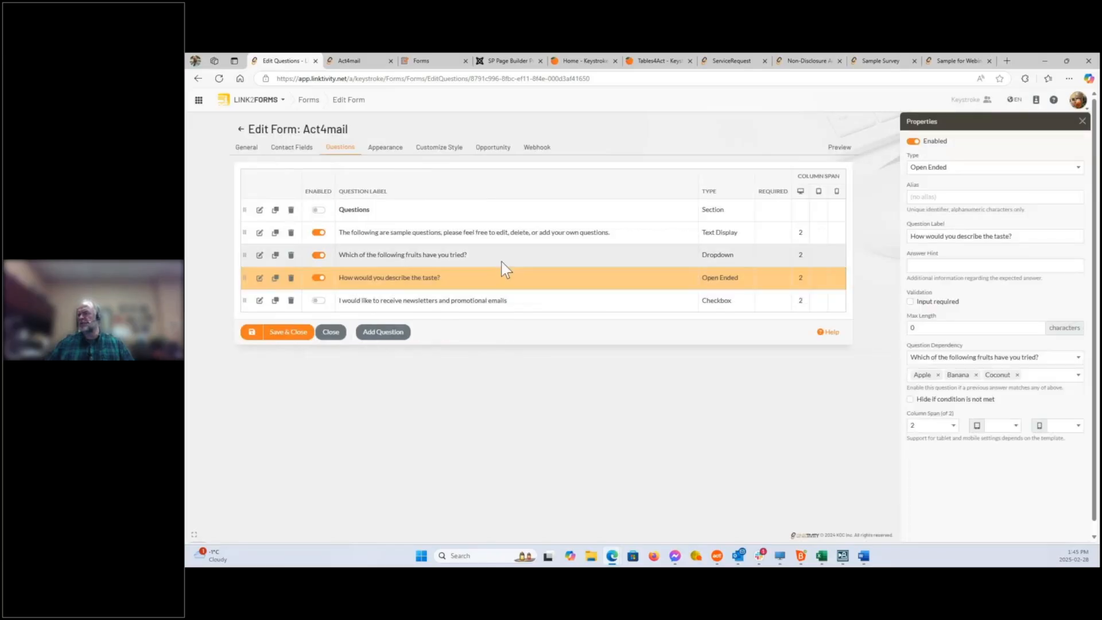
{"action": "left_click", "coordinate": [501, 260]}
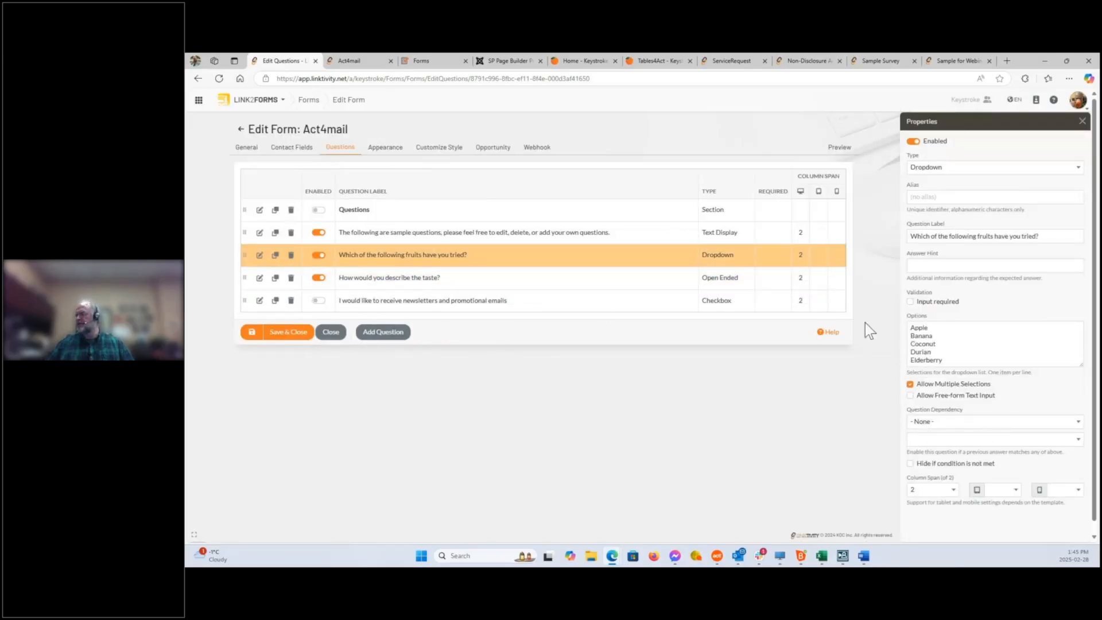
{"action": "left_click", "coordinate": [443, 278]}
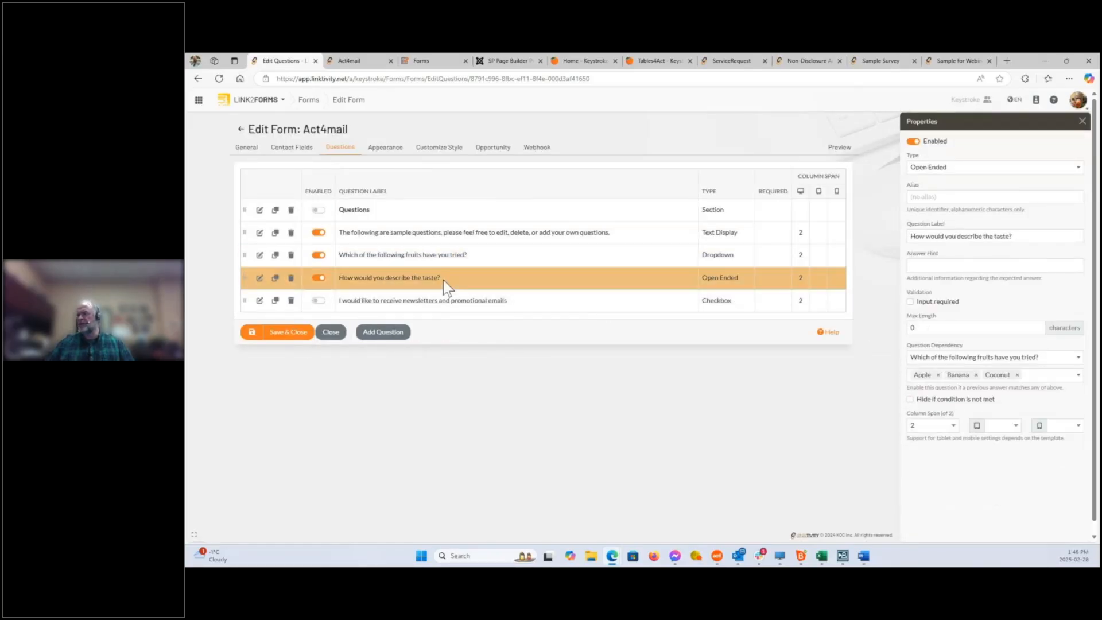
{"action": "left_click", "coordinate": [1017, 375]}
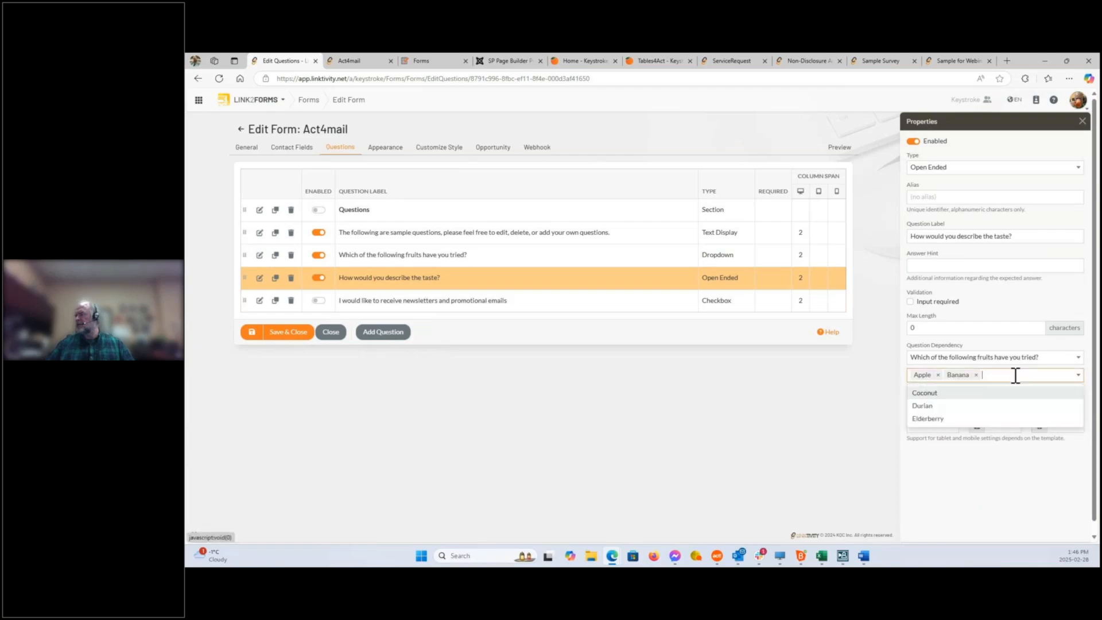
{"action": "left_click", "coordinate": [976, 375]}
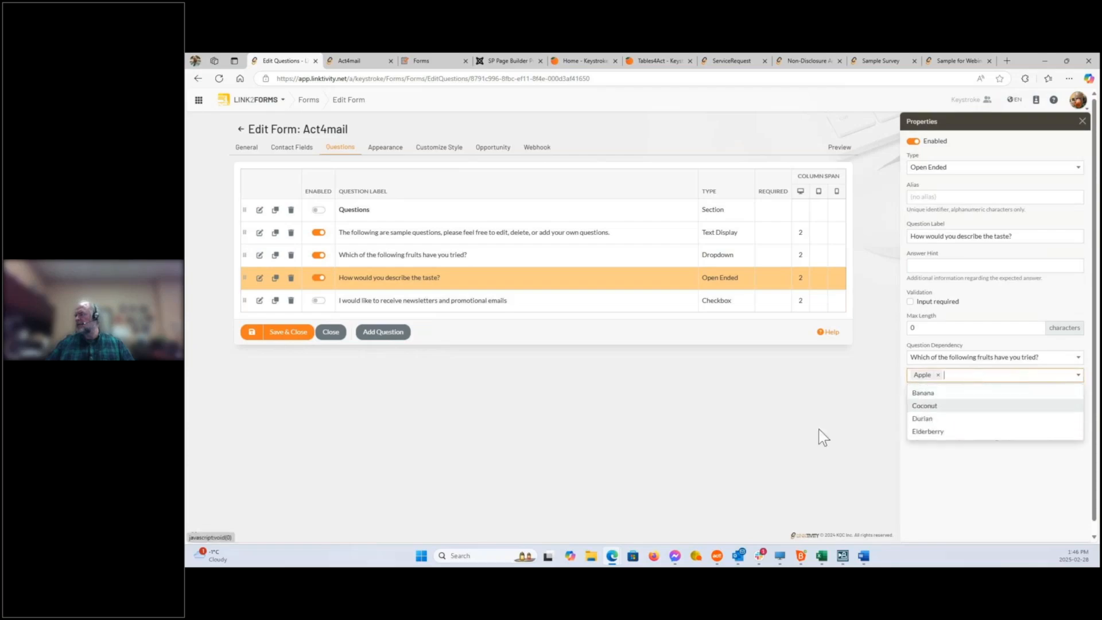
{"action": "left_click", "coordinate": [253, 333]}
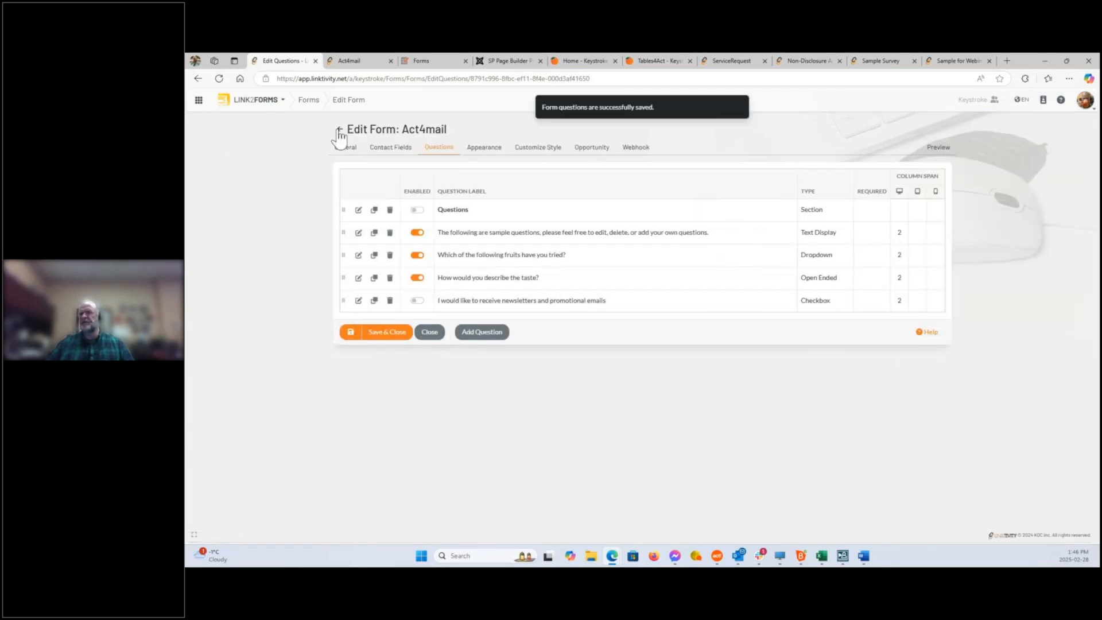
Remove Banana from the tried fruits in the Act4mail preview and reopen the taste question's properties in the form editor
{"action": "left_click", "coordinate": [346, 62]}
{"action": "left_click", "coordinate": [505, 350]}
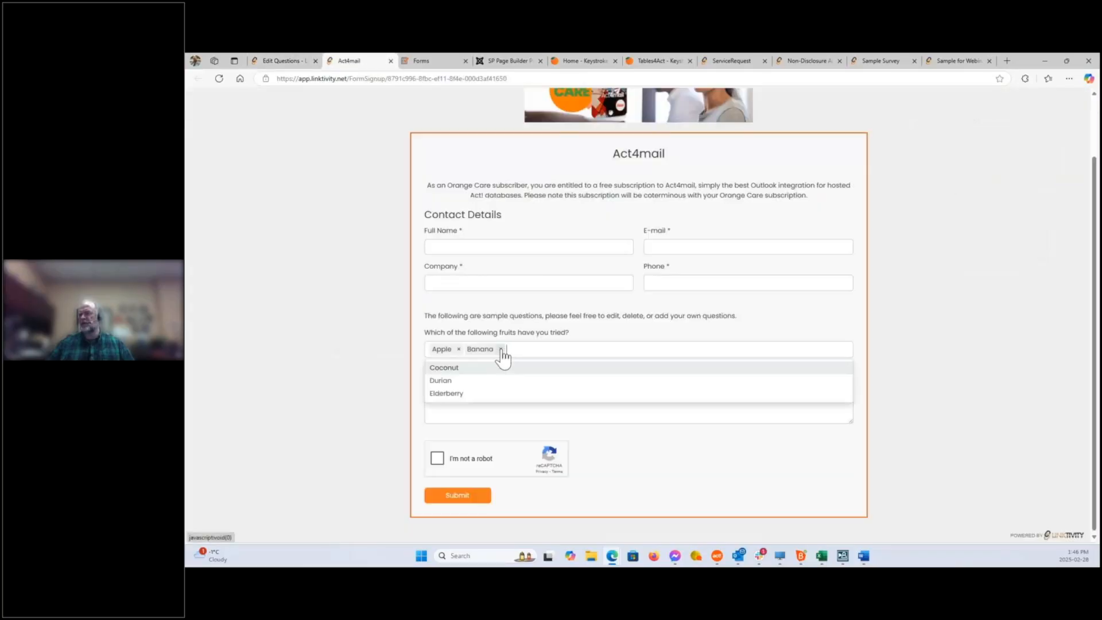
{"action": "key", "text": "Return"}
{"action": "left_click", "coordinate": [552, 332]}
{"action": "left_click", "coordinate": [501, 349]}
{"action": "left_click", "coordinate": [490, 330]}
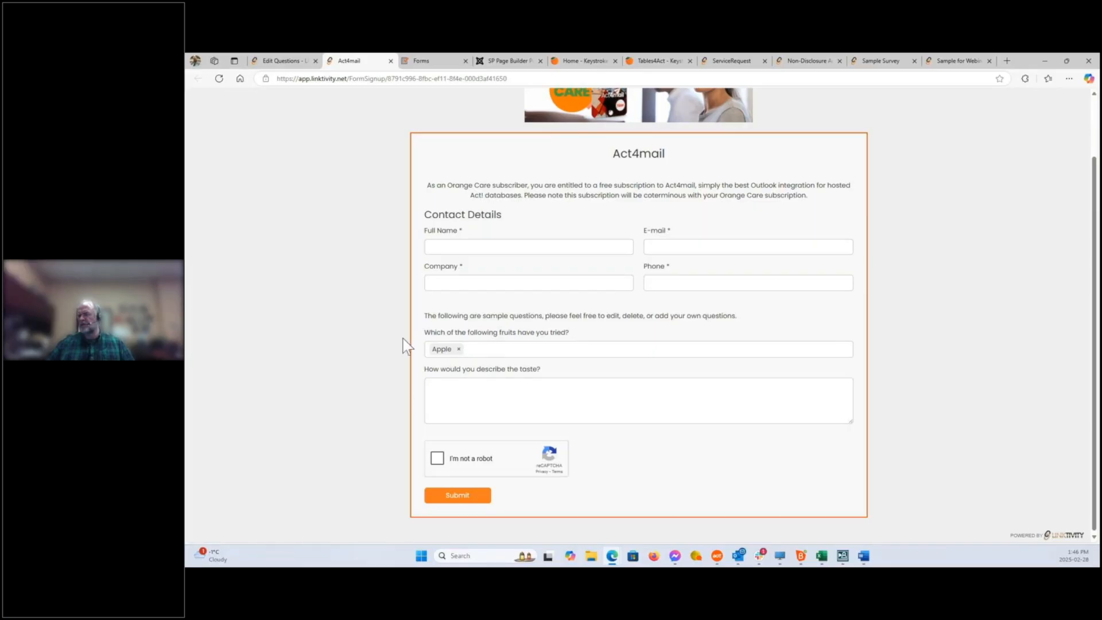
{"action": "left_click", "coordinate": [291, 59]}
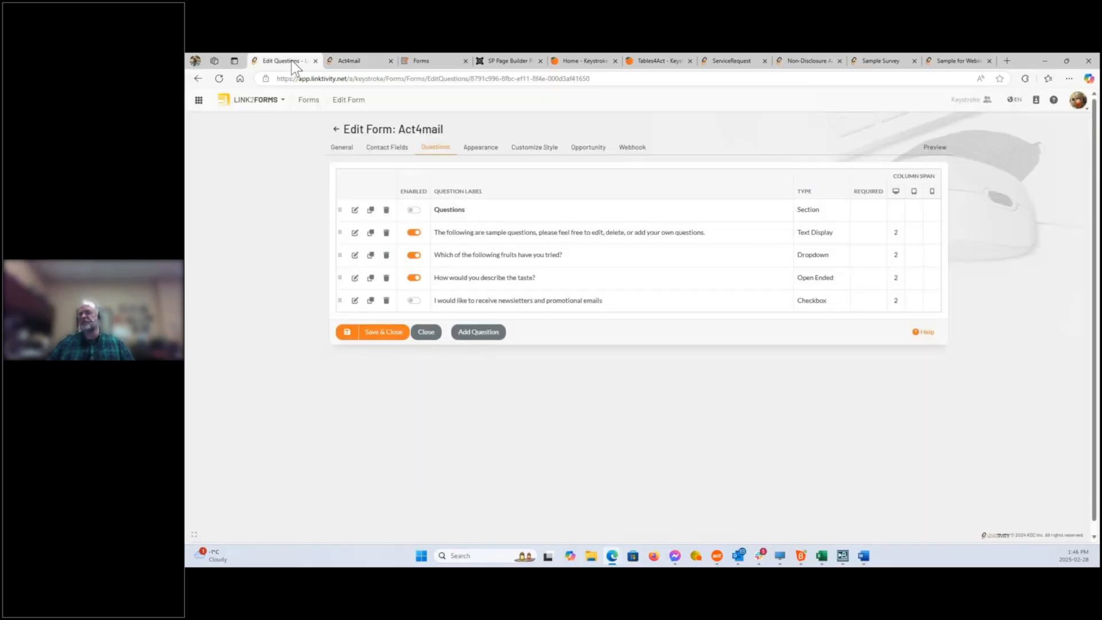
{"action": "left_click", "coordinate": [507, 281]}
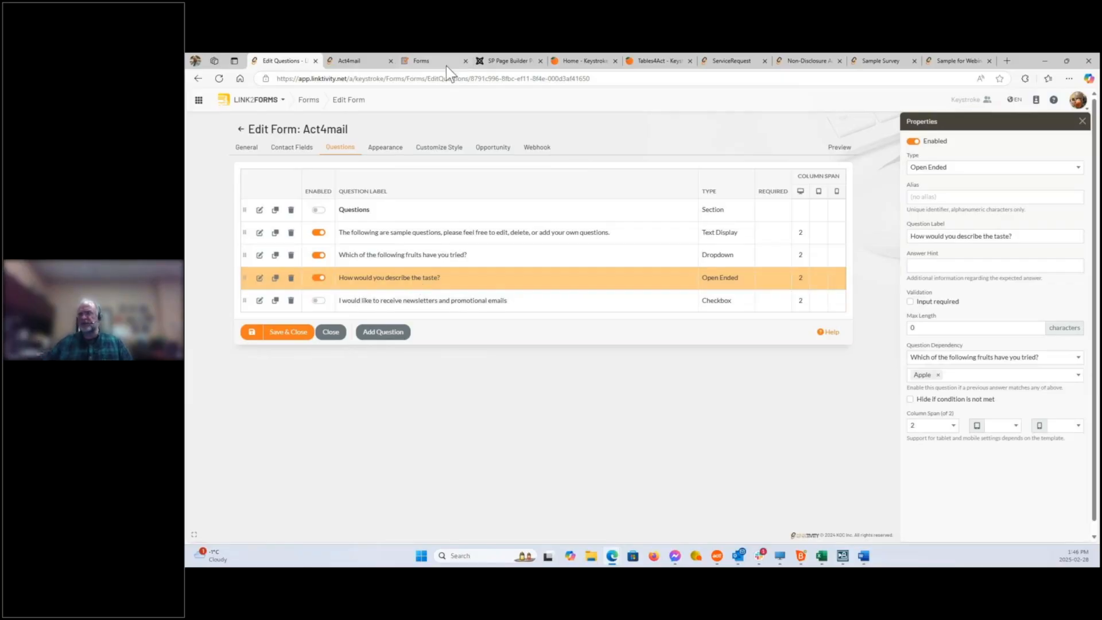
On the Sample for Webinar form, answer Yes to "Would you like a quote on APC?" to test its dependent question
{"action": "left_click", "coordinate": [728, 61]}
{"action": "left_click", "coordinate": [796, 61]}
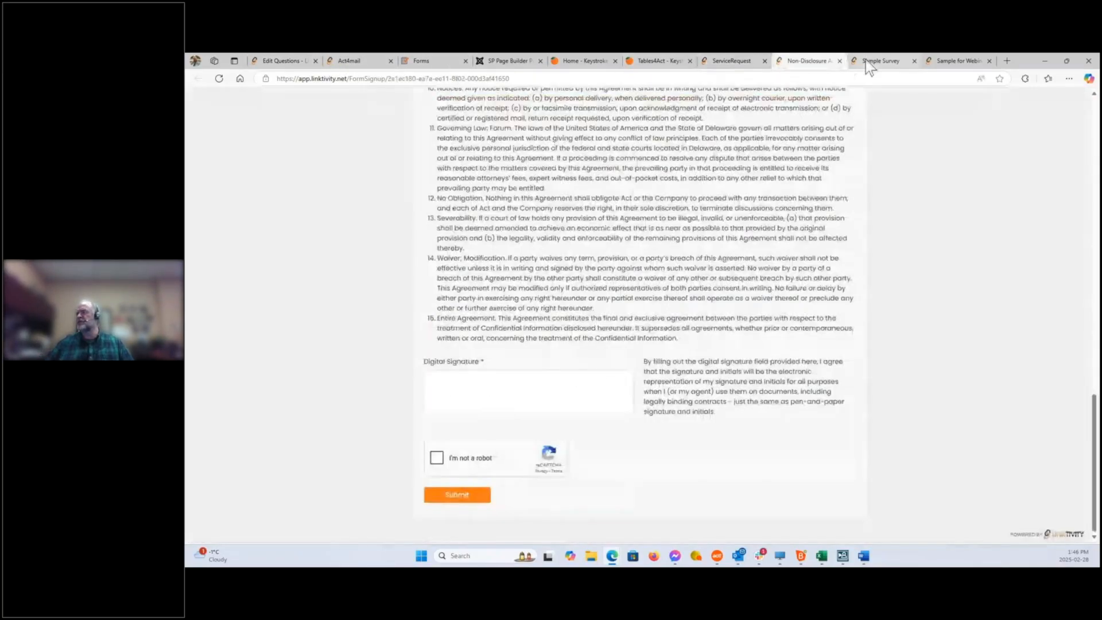
{"action": "left_click", "coordinate": [865, 60]}
{"action": "left_click", "coordinate": [933, 60]}
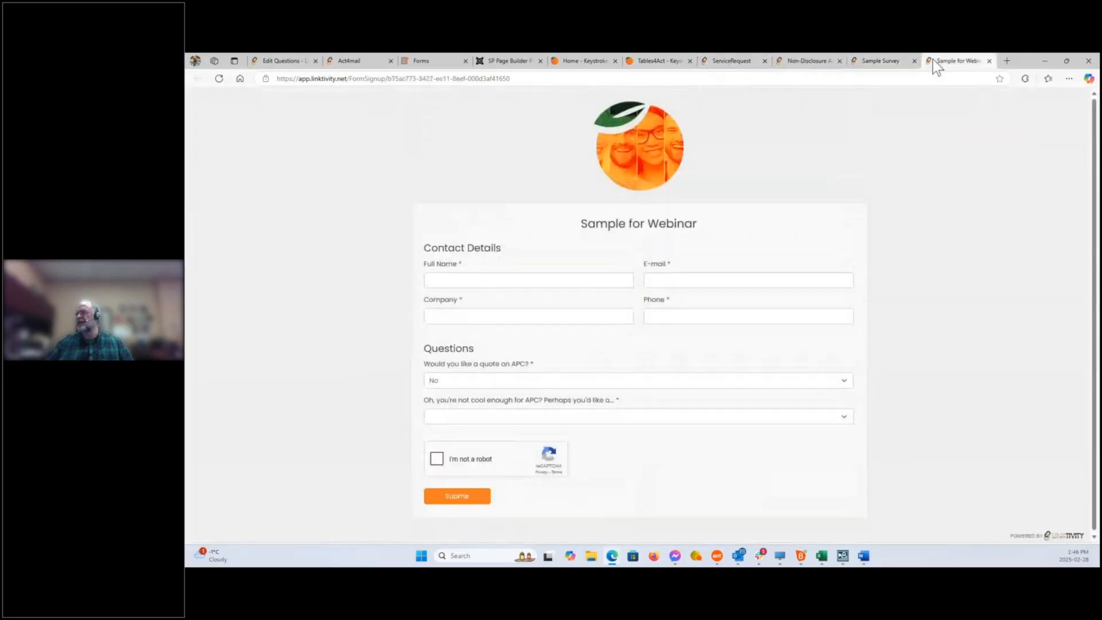
{"action": "left_click", "coordinate": [844, 381]}
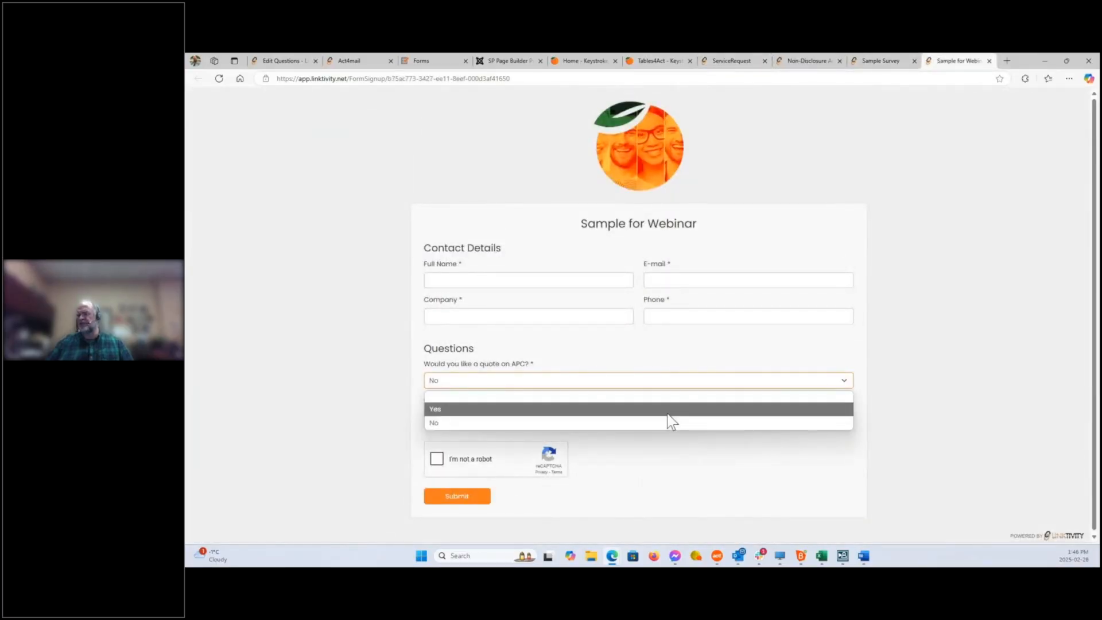
{"action": "left_click", "coordinate": [668, 411]}
{"action": "left_click", "coordinate": [849, 381]}
{"action": "left_click", "coordinate": [759, 414]}
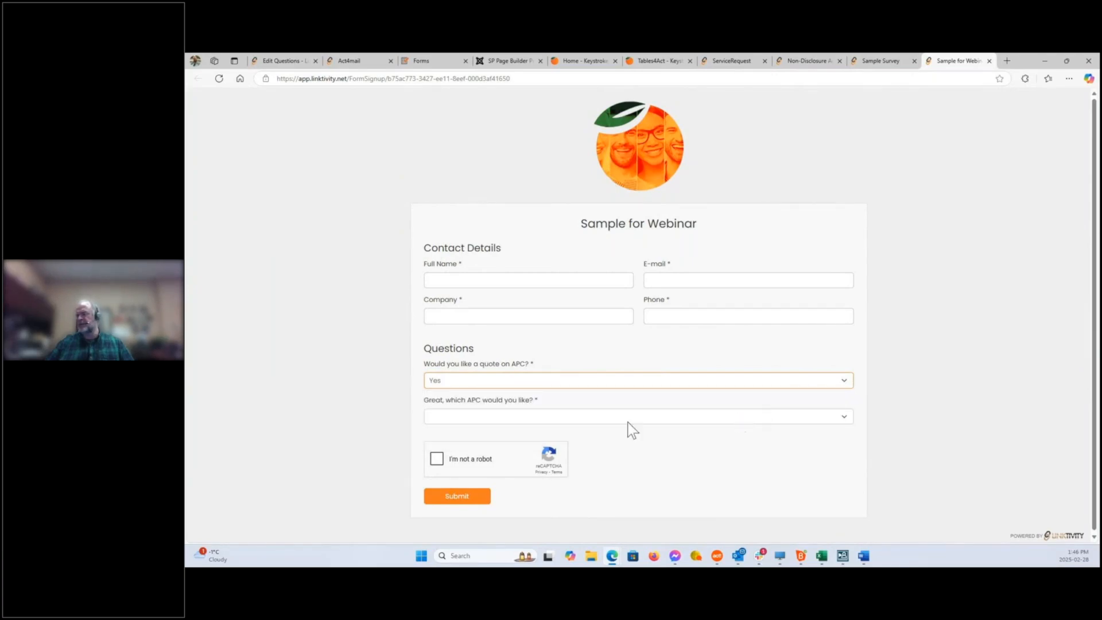
Back in the Act4mail editor, set "How would you describe the taste?" to hide if its condition is not met, and save the form
{"action": "left_click", "coordinate": [343, 62]}
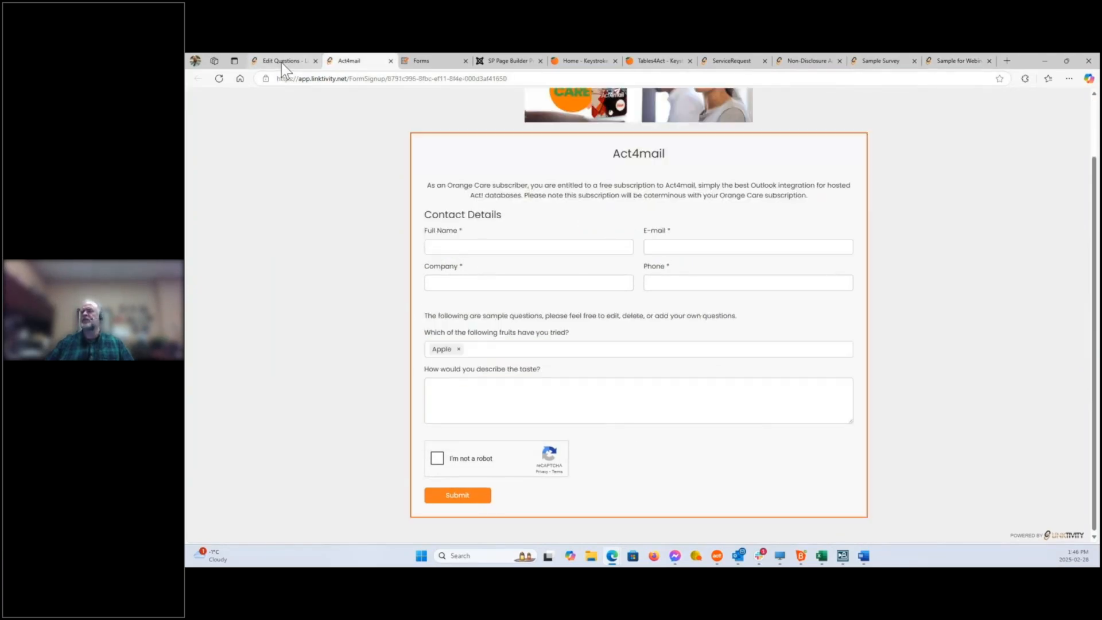
{"action": "left_click", "coordinate": [281, 60]}
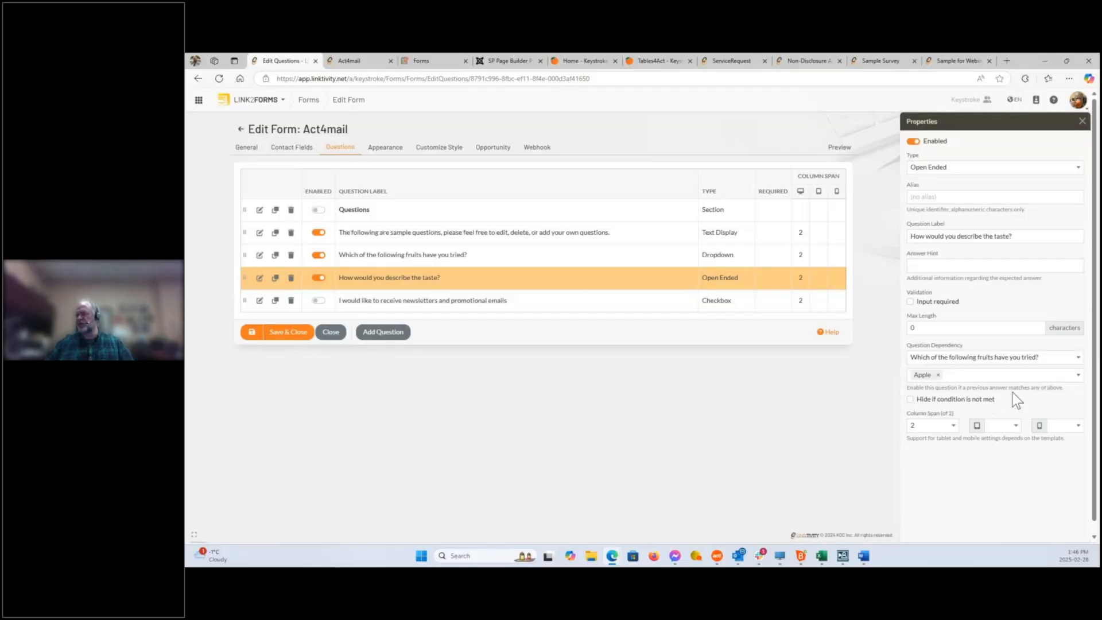
{"action": "left_click", "coordinate": [911, 401]}
{"action": "left_click", "coordinate": [252, 333]}
Reload the Act4mail preview and choose Apple as a tried fruit to test the hidden taste question
{"action": "left_click", "coordinate": [348, 61]}
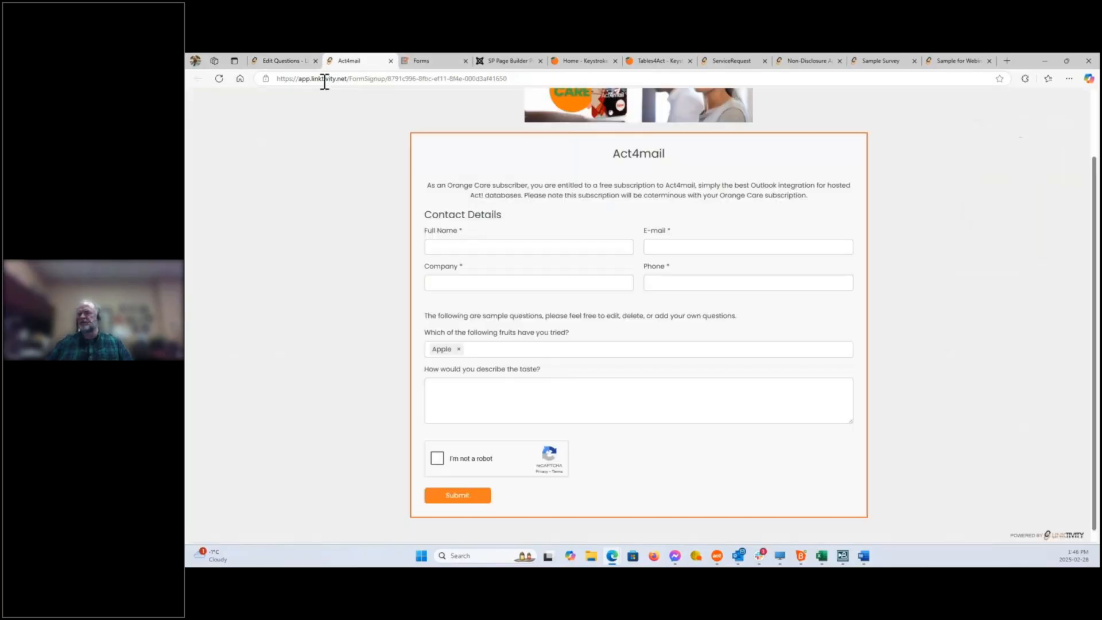
{"action": "left_click", "coordinate": [219, 79]}
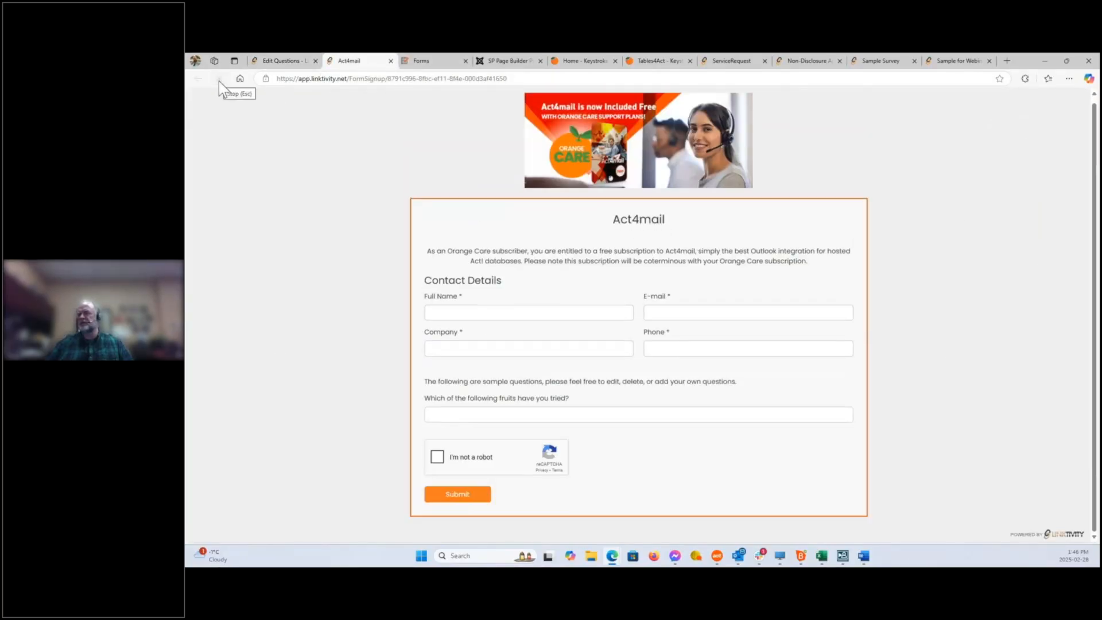
{"action": "left_click", "coordinate": [597, 412]}
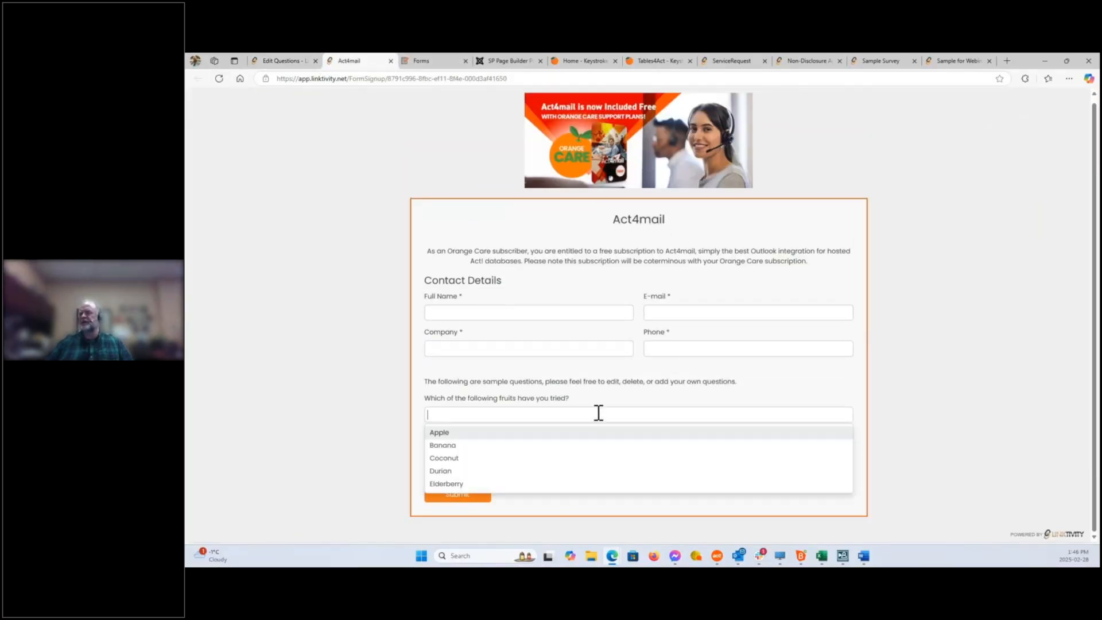
{"action": "left_click", "coordinate": [499, 439]}
{"action": "left_click", "coordinate": [803, 385]}
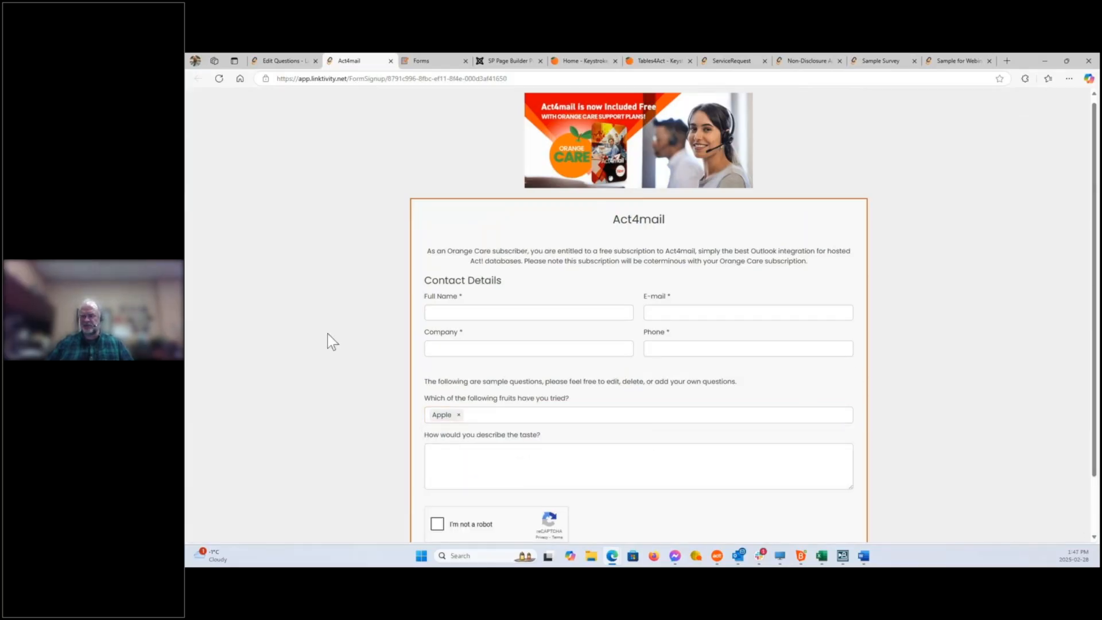
Review the taste question's dependency settings in the editor and select the Compact template for the Act4mail form
{"action": "left_click", "coordinate": [273, 60]}
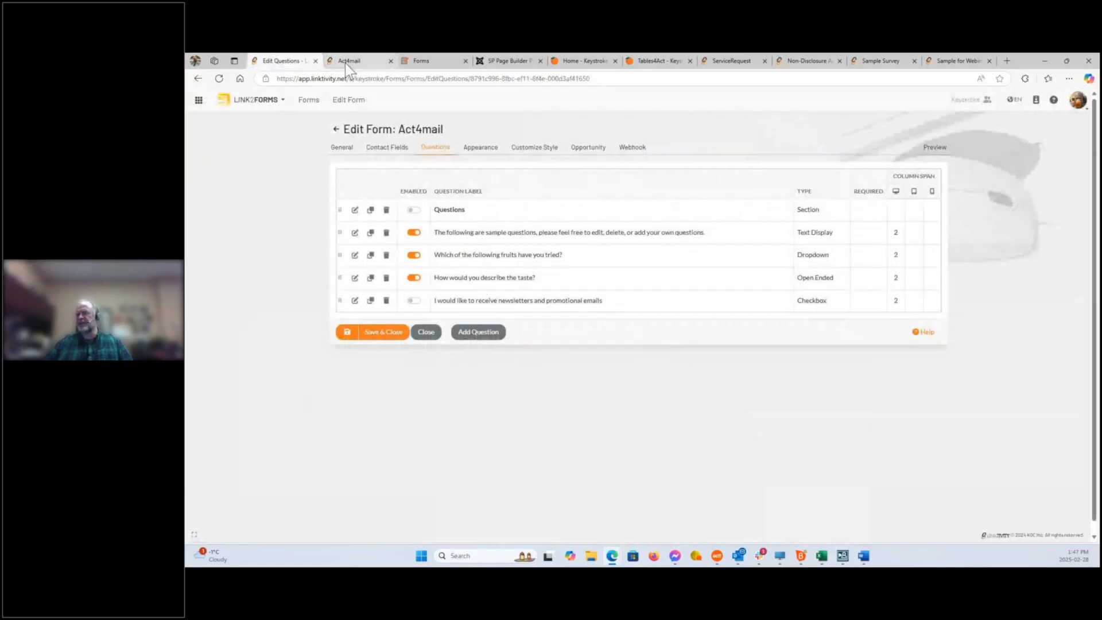
{"action": "left_click", "coordinate": [450, 279]}
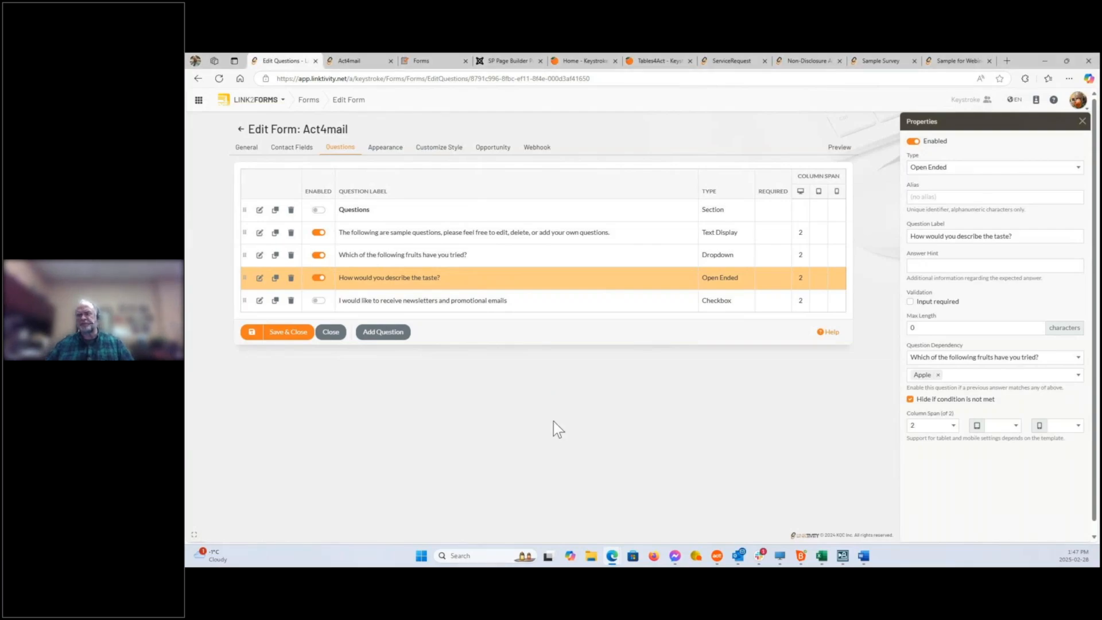
{"action": "left_click", "coordinate": [389, 150]}
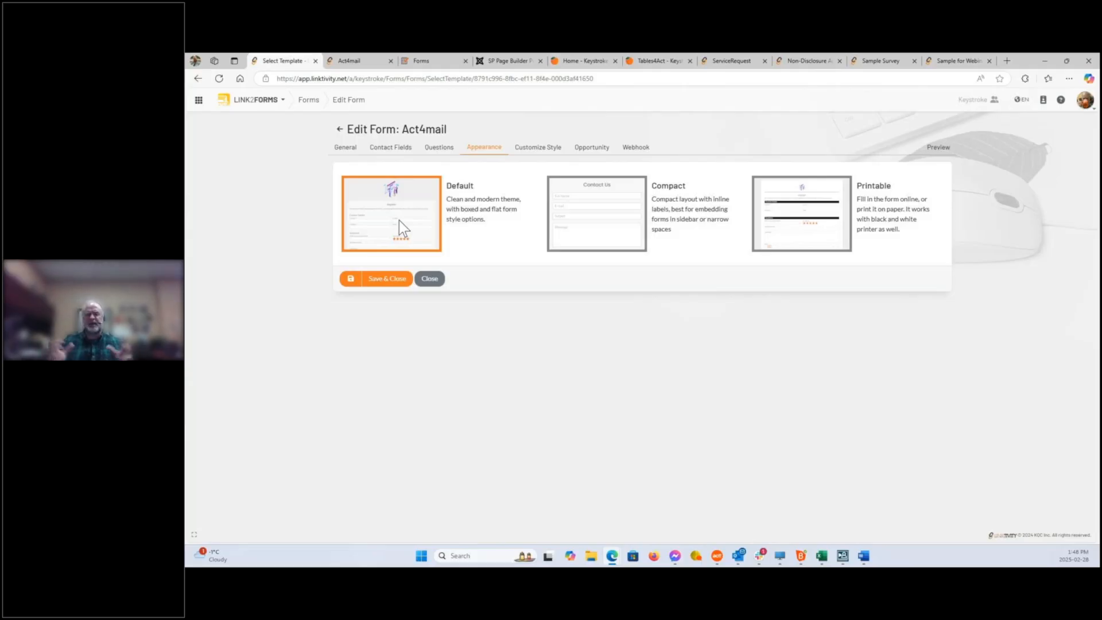
{"action": "left_click", "coordinate": [618, 221]}
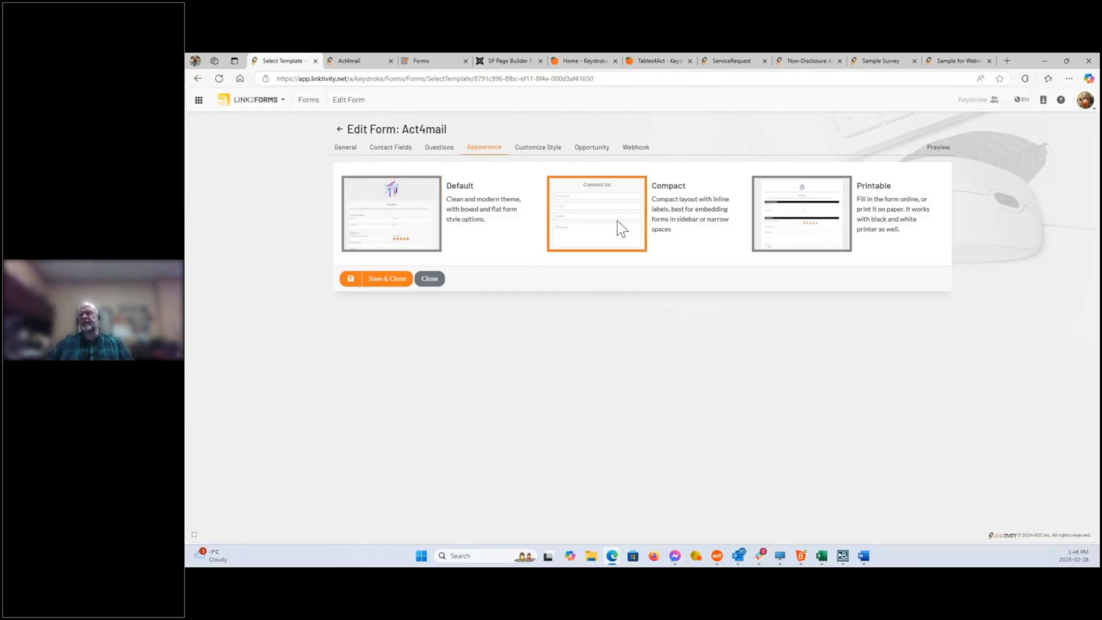
View the compact contact form embedded in the Keystroke website's Contact Us page and return to the Act4mail preview
{"action": "left_click", "coordinate": [589, 63]}
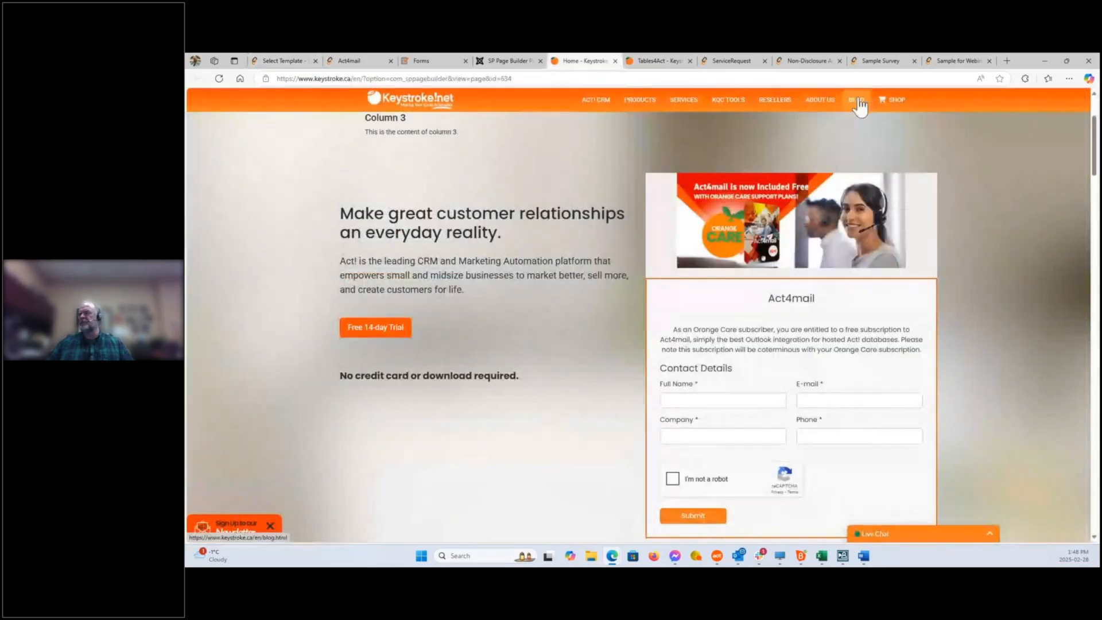
{"action": "mouse_move", "coordinate": [826, 105]}
{"action": "left_click", "coordinate": [833, 168]}
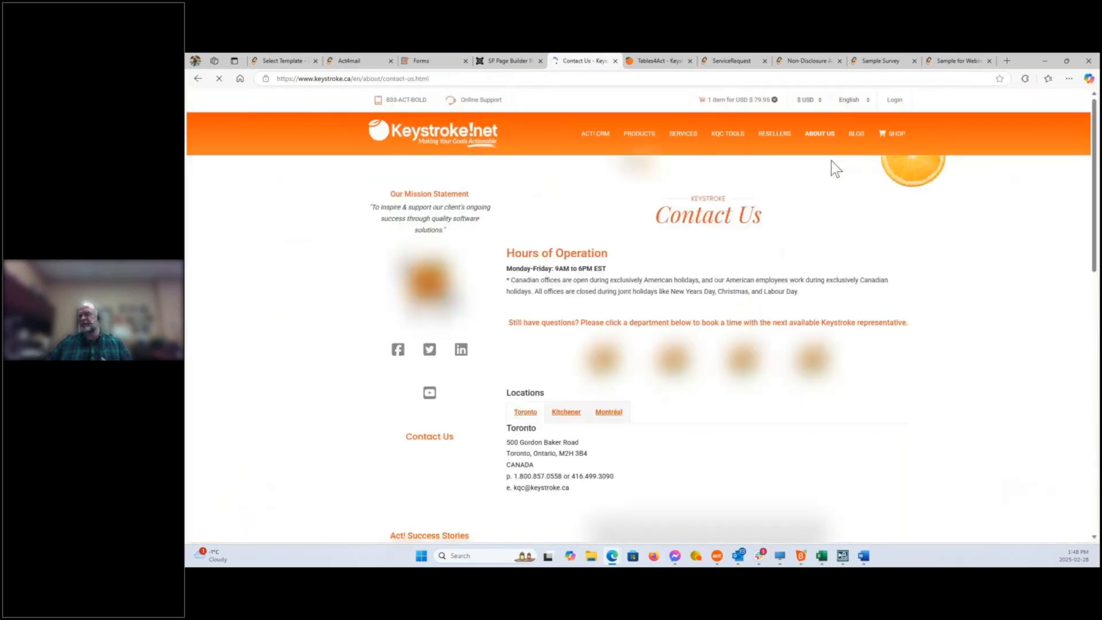
{"action": "scroll", "coordinate": [607, 352], "scroll_direction": "down", "scroll_amount": 5}
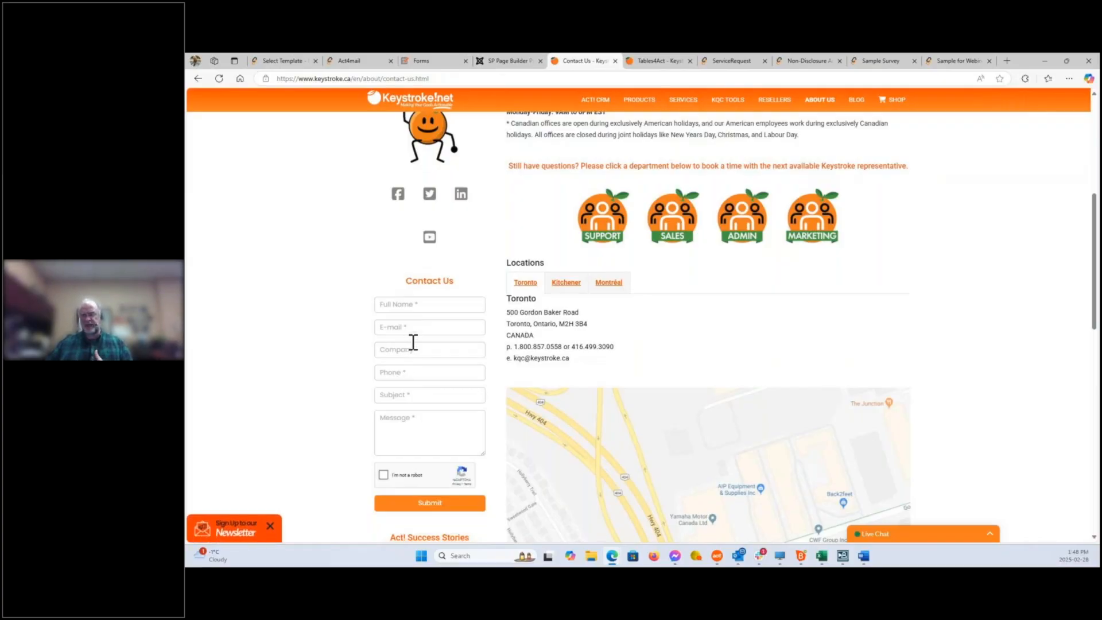
{"action": "mouse_move", "coordinate": [497, 60]}
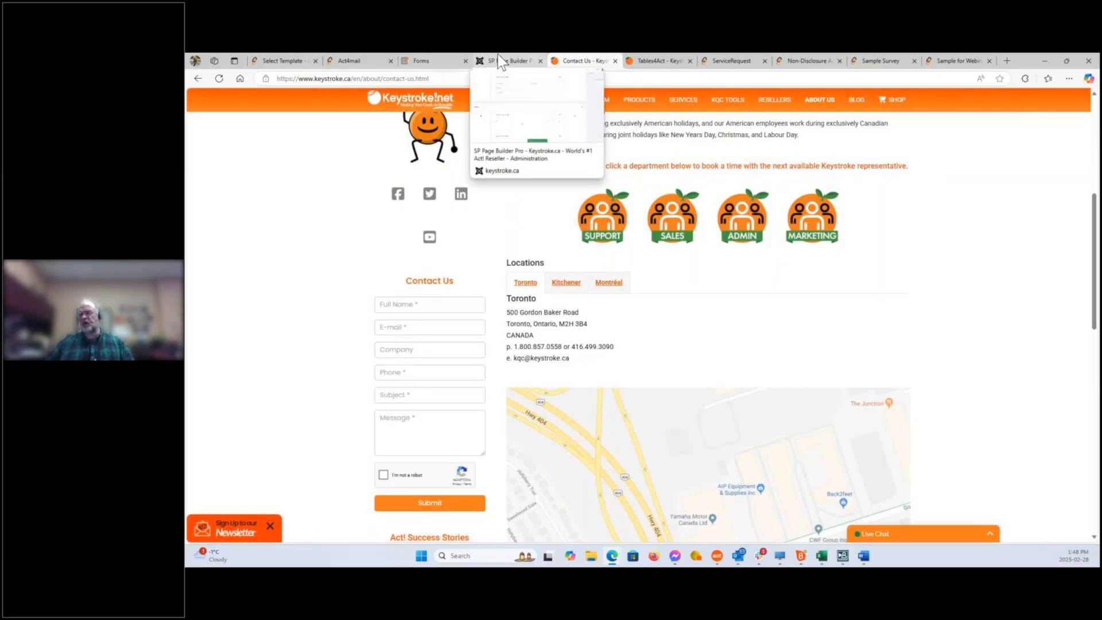
{"action": "left_click", "coordinate": [502, 58]}
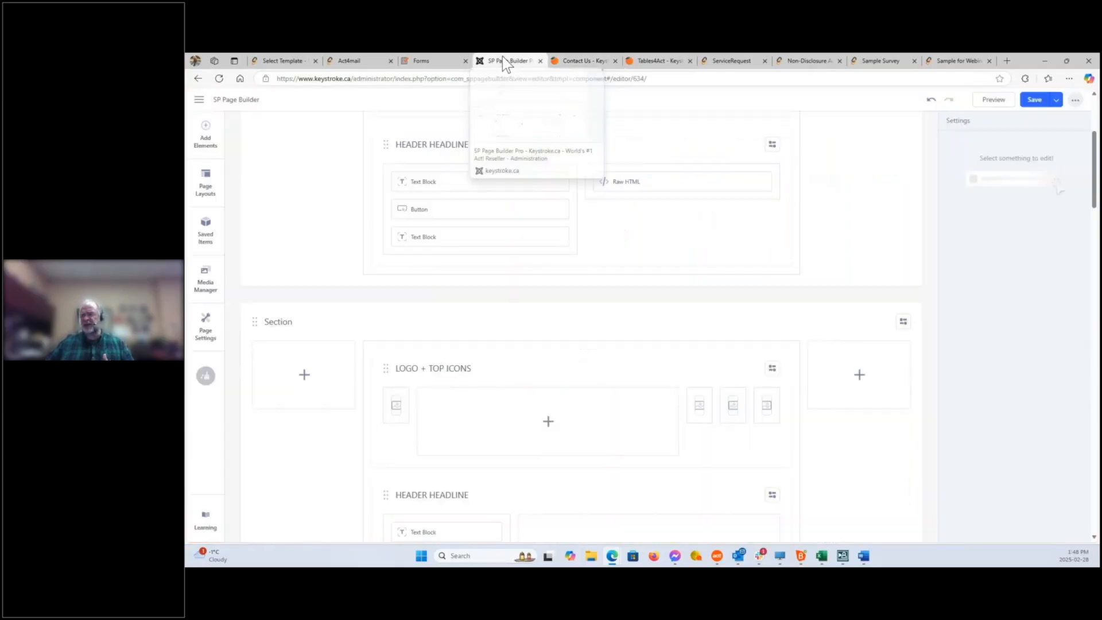
{"action": "left_click", "coordinate": [353, 63]}
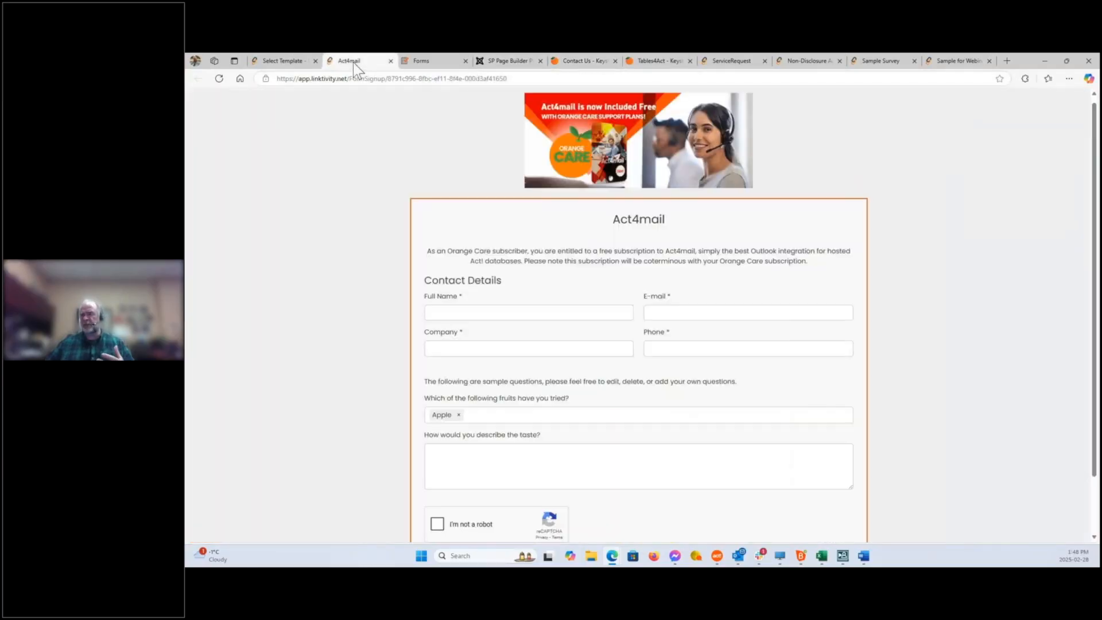
Review the Act4mail form's style customization, opportunity and webhook settings in the form editor
{"action": "left_click", "coordinate": [301, 61]}
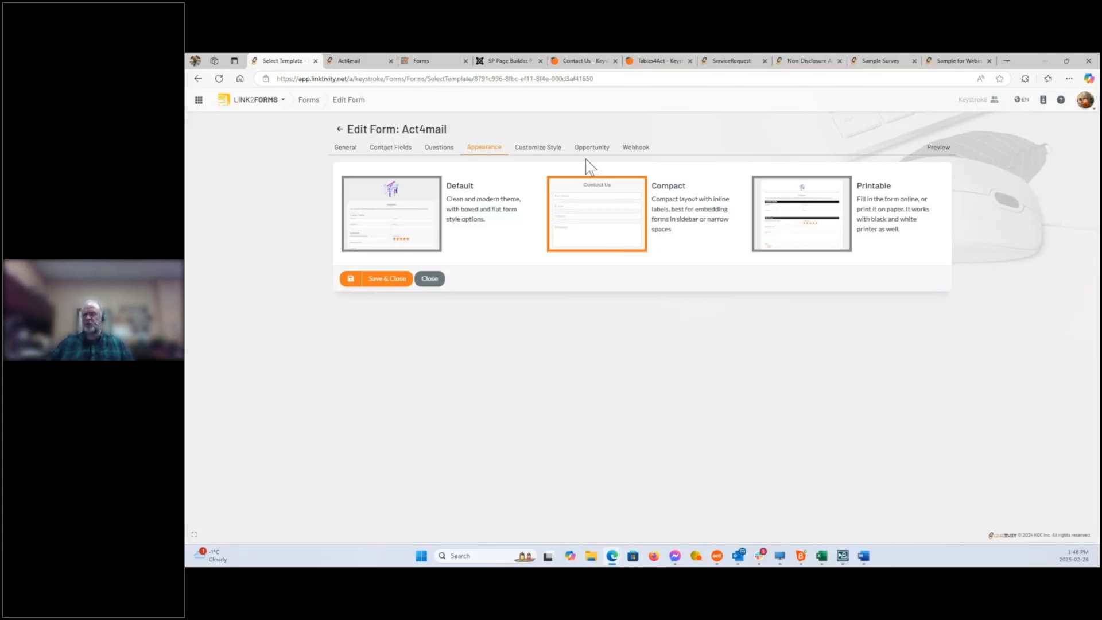
{"action": "left_click", "coordinate": [540, 148]}
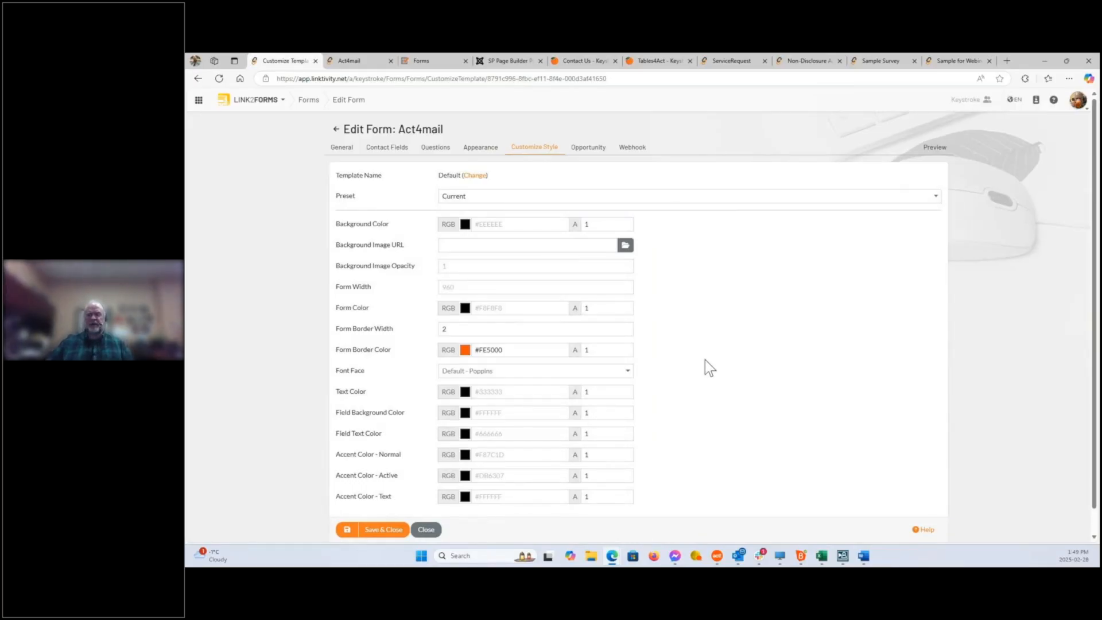
{"action": "left_click", "coordinate": [597, 151]}
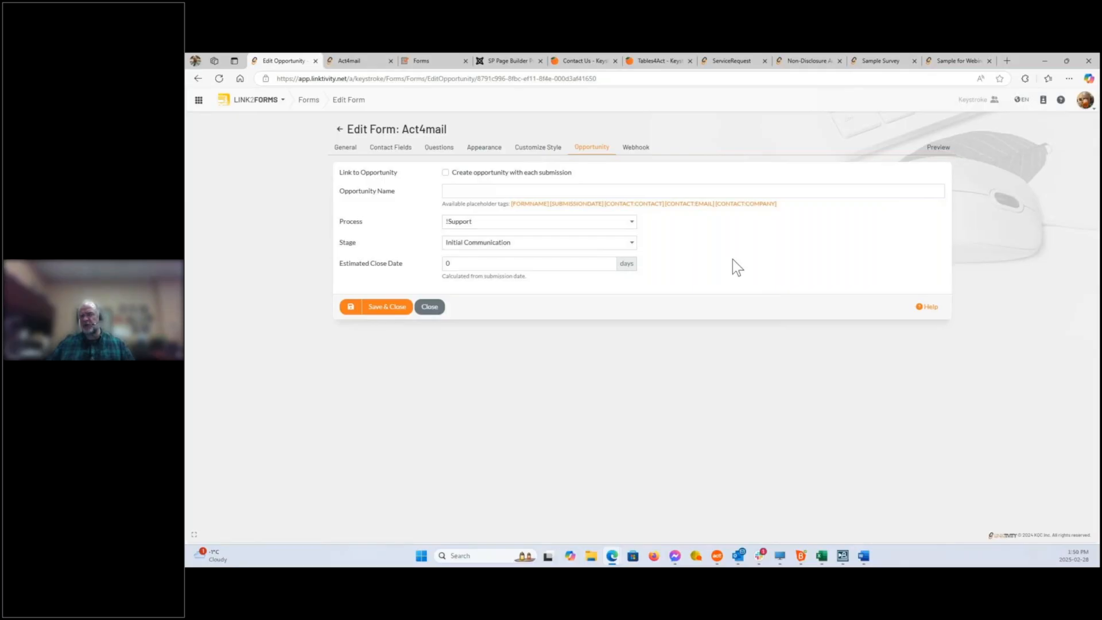
{"action": "left_click", "coordinate": [631, 151]}
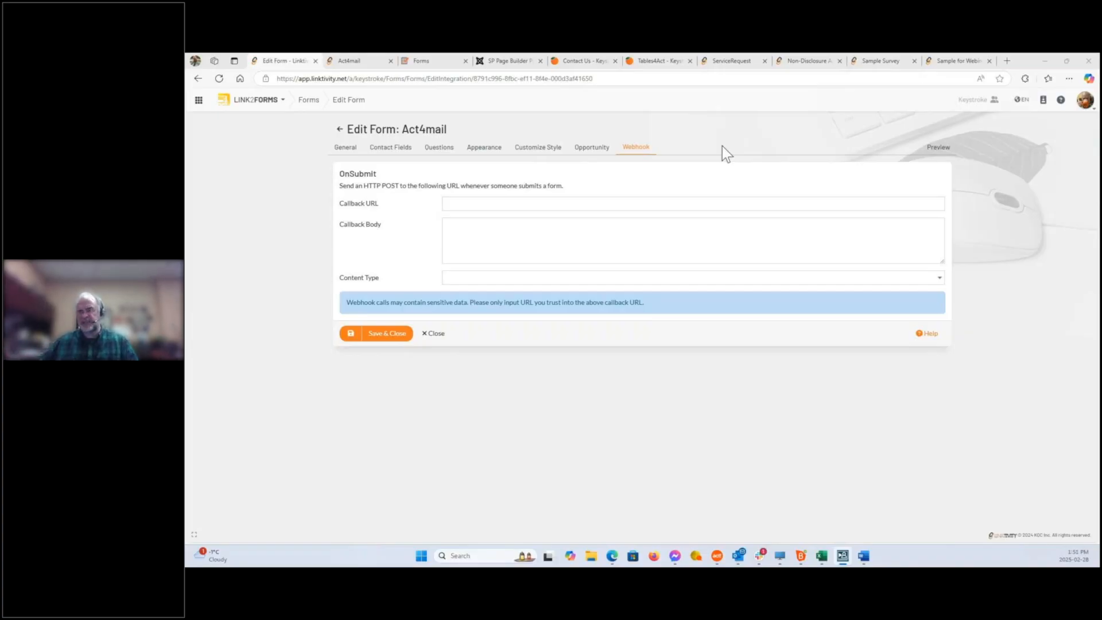
{"action": "left_click", "coordinate": [689, 132]}
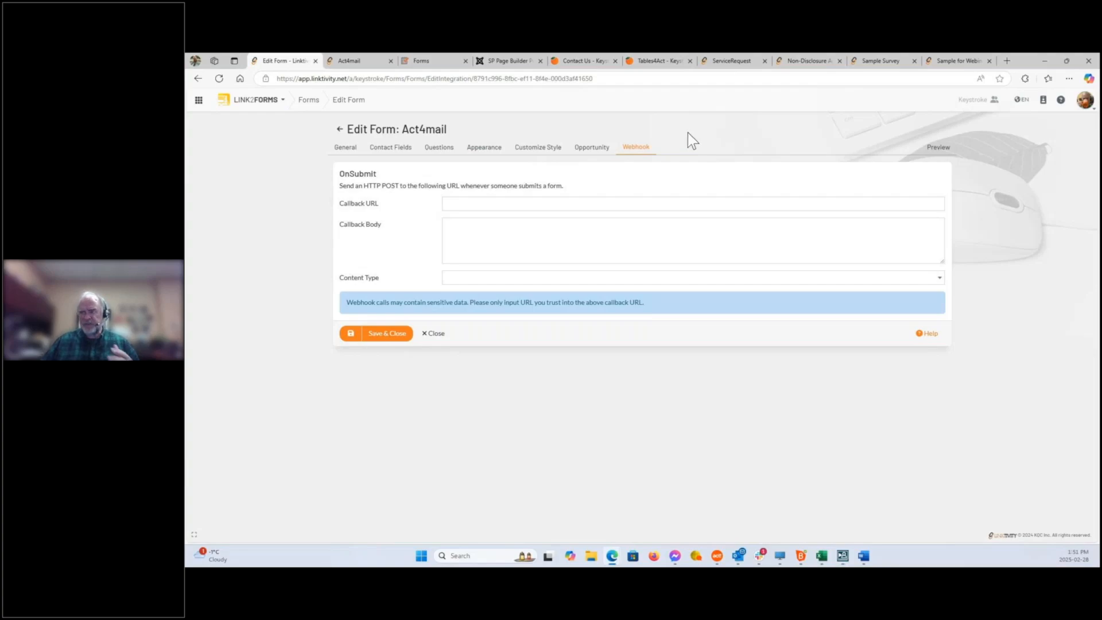
Switch to Word to read the "Link2forms vs Landing Pages" comparison list, and return to the form's contact fields
{"action": "left_click", "coordinate": [388, 150]}
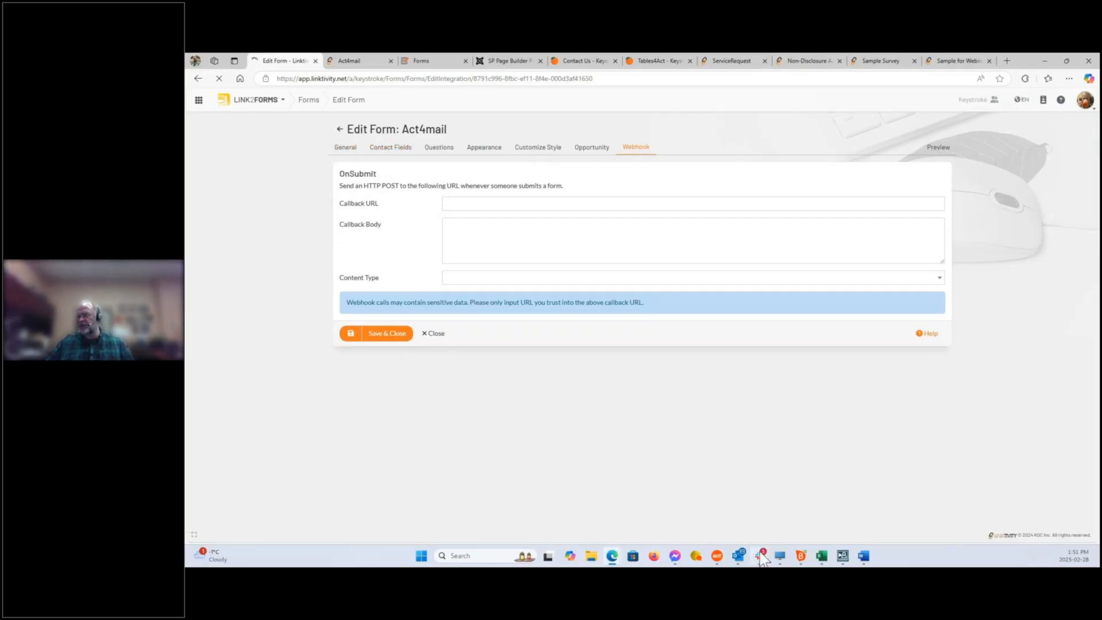
{"action": "left_click", "coordinate": [863, 560]}
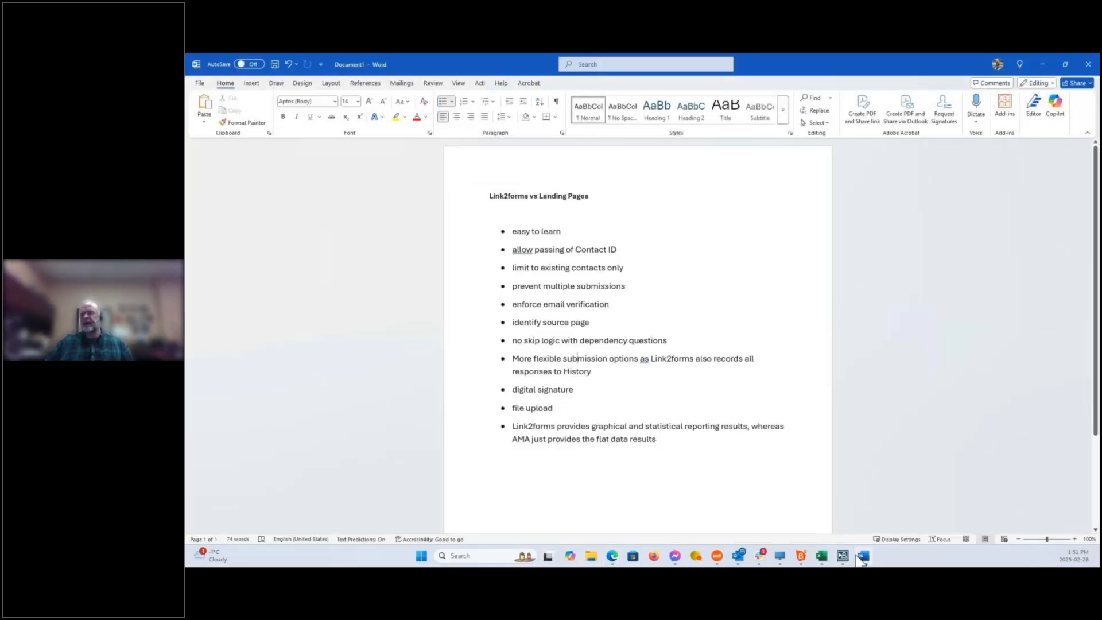
{"action": "left_click", "coordinate": [1044, 64]}
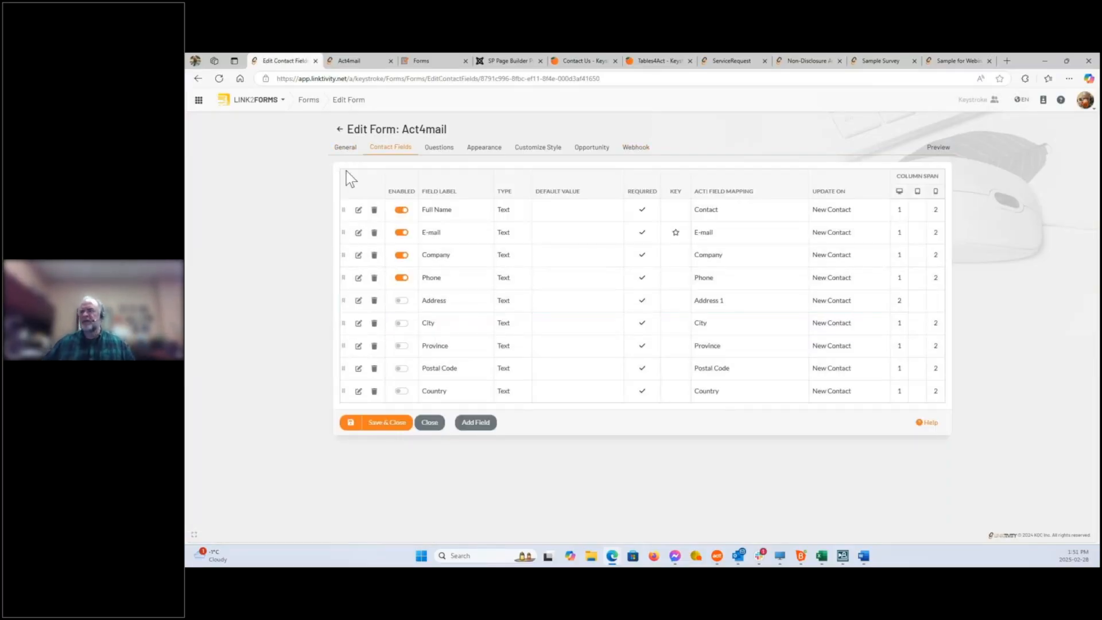
Examine the Act4mail form's general settings through to its submission options
{"action": "left_click", "coordinate": [345, 149]}
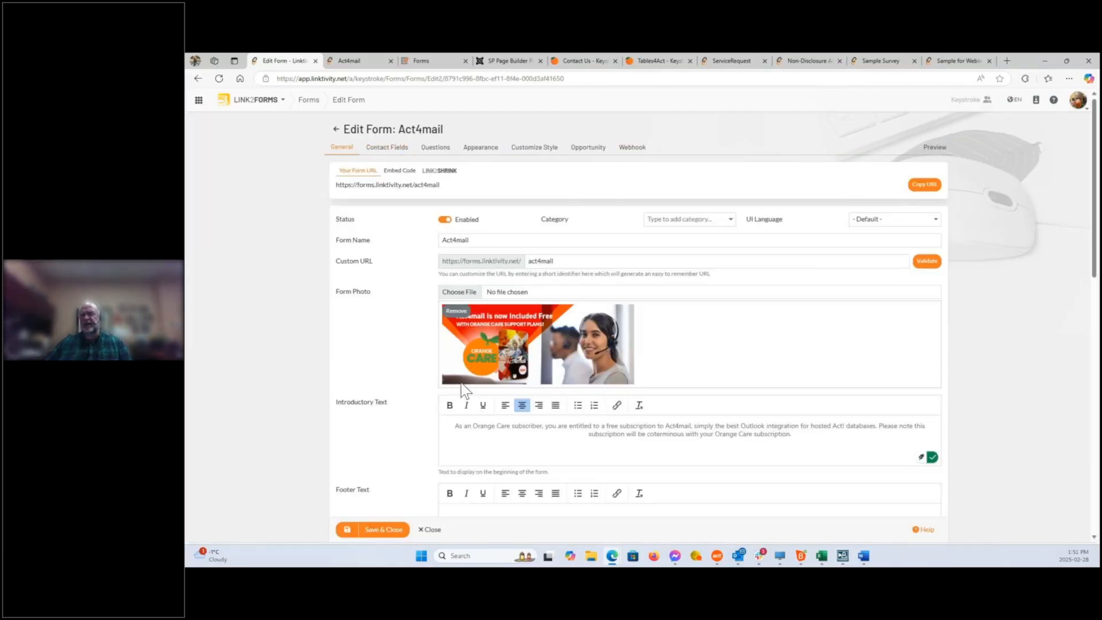
{"action": "scroll", "coordinate": [461, 386], "scroll_direction": "down", "scroll_amount": 3}
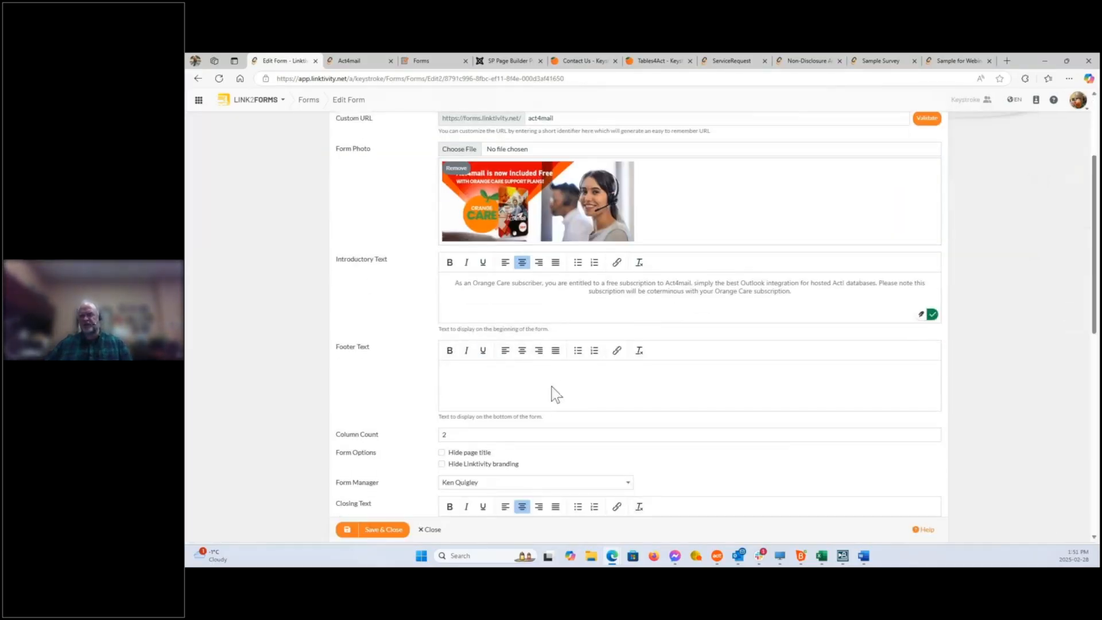
{"action": "scroll", "coordinate": [548, 391], "scroll_direction": "down", "scroll_amount": 4}
{"action": "scroll", "coordinate": [546, 392], "scroll_direction": "down", "scroll_amount": 2}
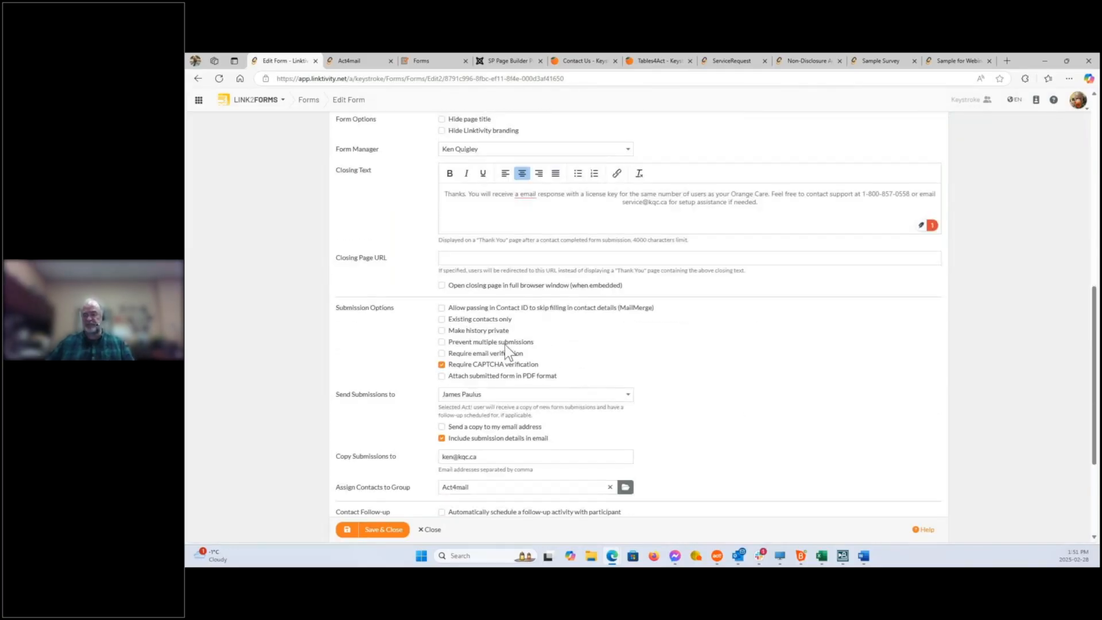
Examine the Act4mail form's follow-up and drip campaign settings, and view its contact fields
{"action": "scroll", "coordinate": [500, 354], "scroll_direction": "down", "scroll_amount": 3}
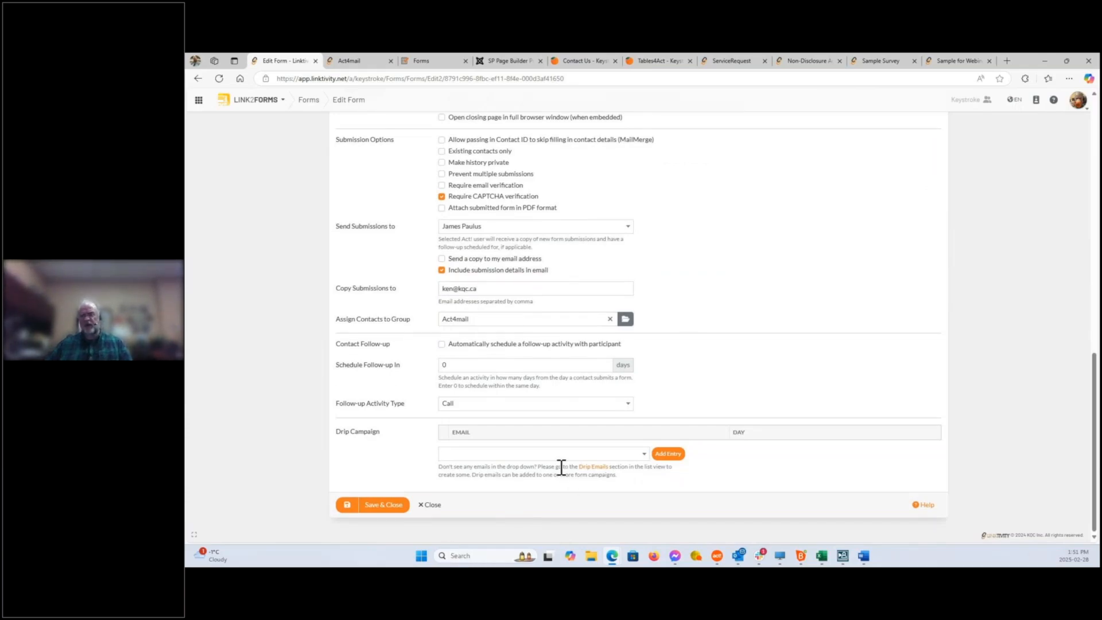
{"action": "scroll", "coordinate": [557, 457], "scroll_direction": "up", "scroll_amount": 10}
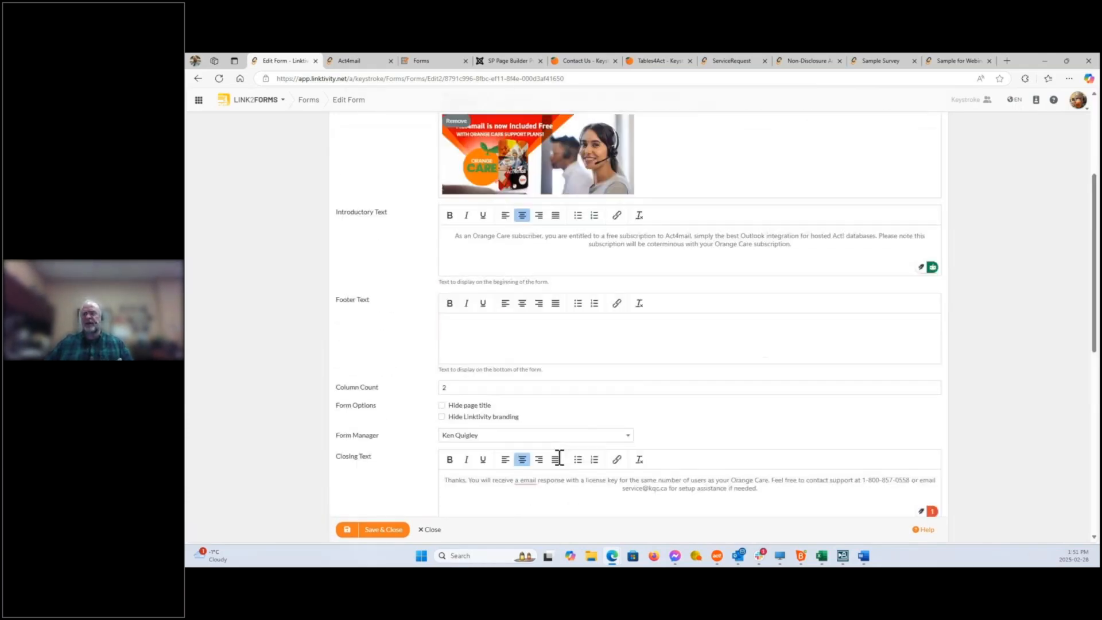
{"action": "scroll", "coordinate": [559, 457], "scroll_direction": "up", "scroll_amount": 5}
{"action": "left_click", "coordinate": [394, 146]}
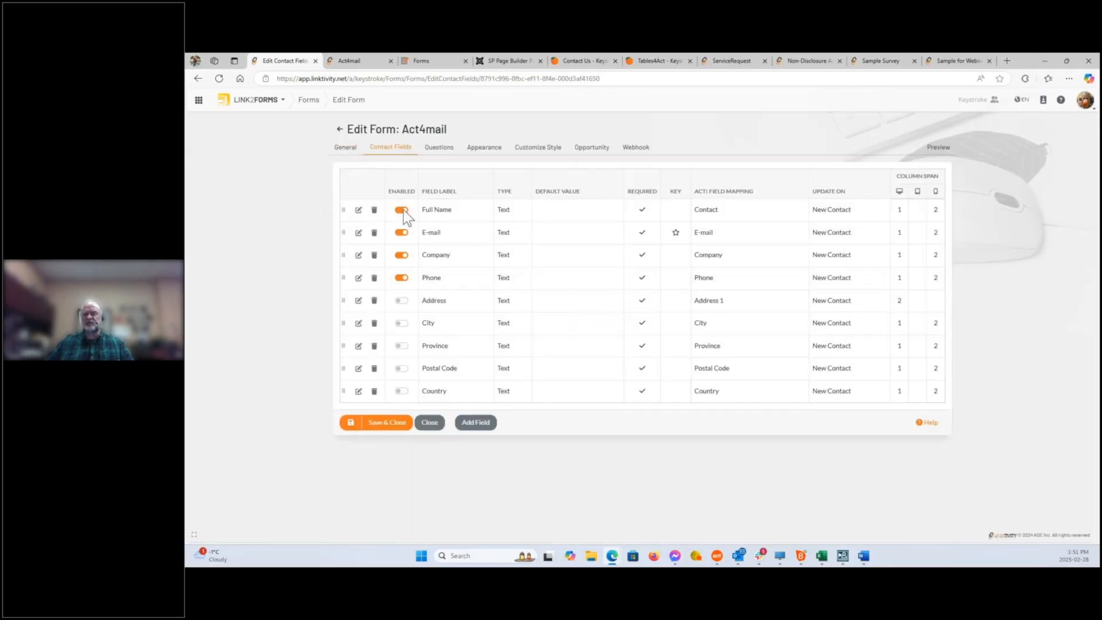
Add a question to the Act4mail form's questions and set its type to Hidden
{"action": "left_click", "coordinate": [445, 149]}
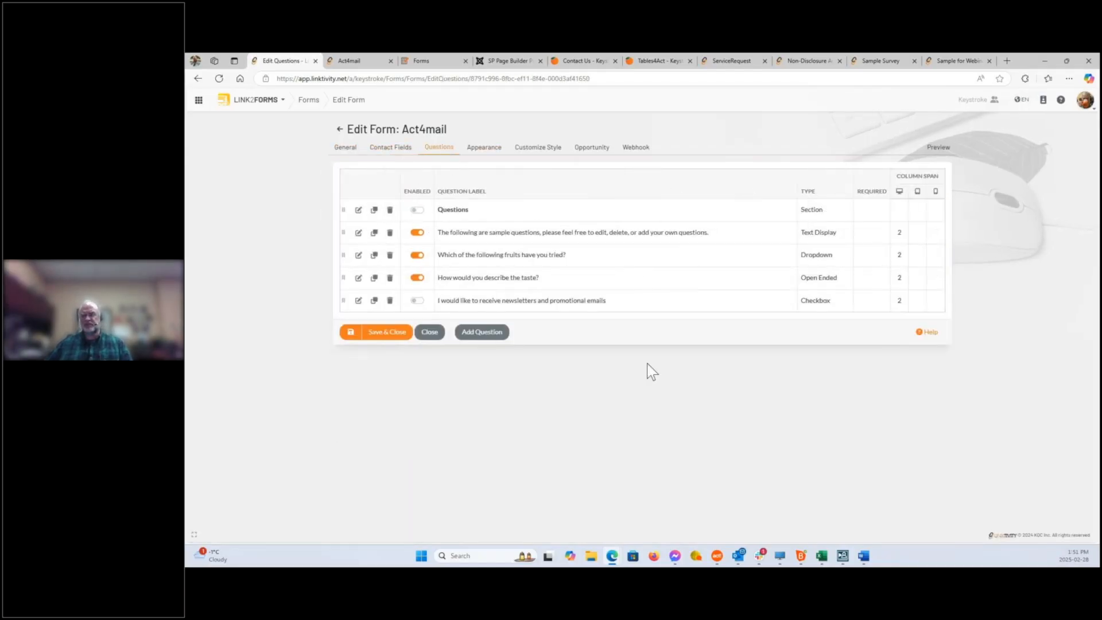
{"action": "left_click", "coordinate": [488, 335]}
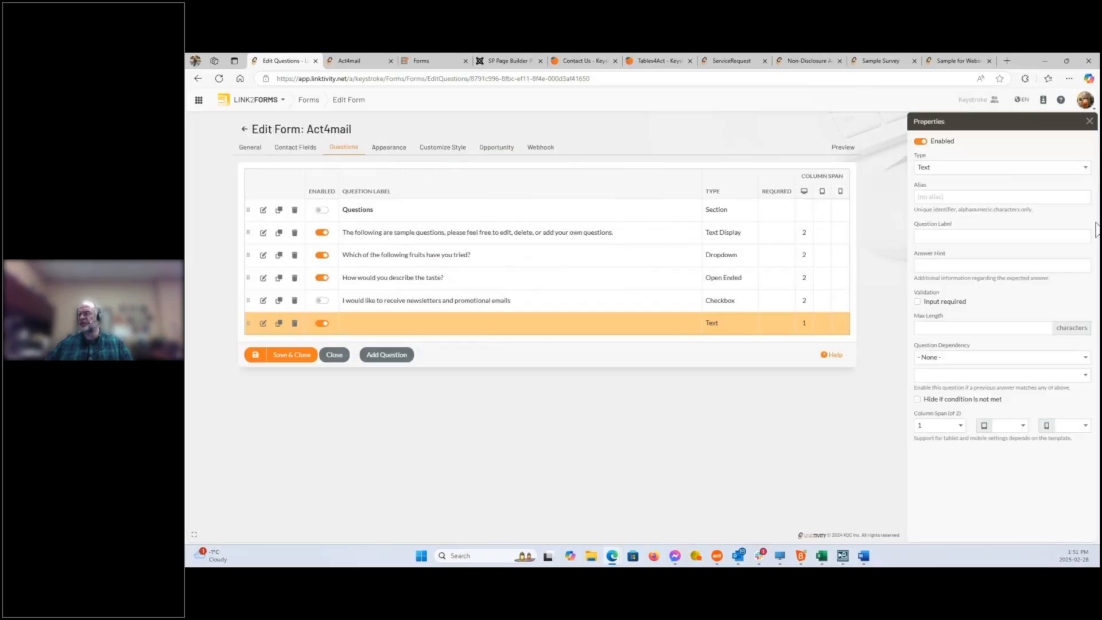
{"action": "left_click", "coordinate": [1087, 169]}
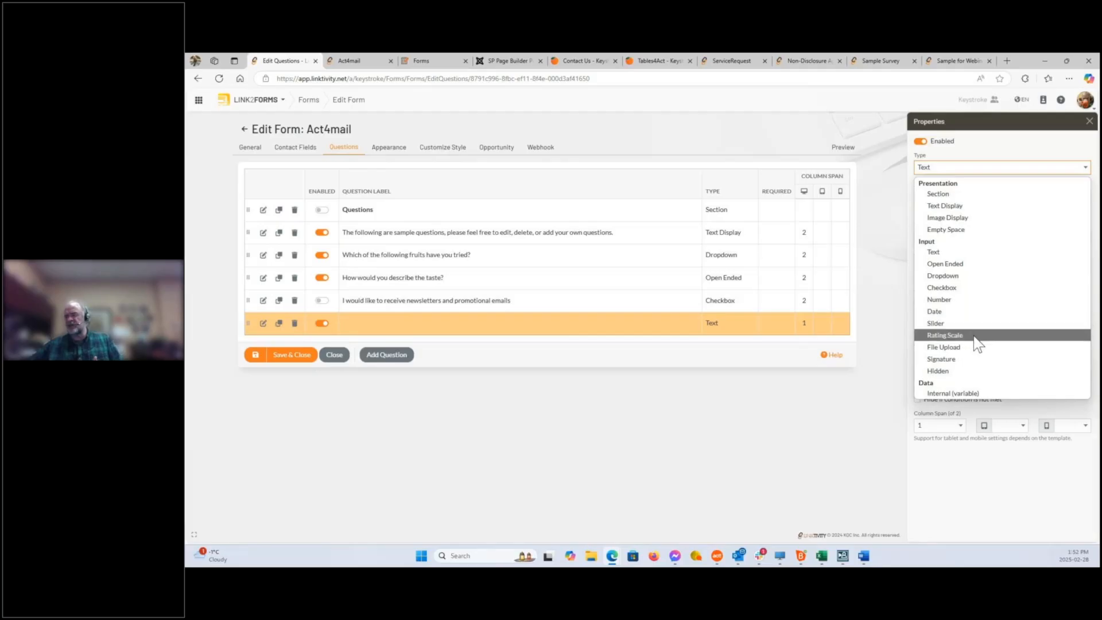
{"action": "left_click", "coordinate": [977, 372]}
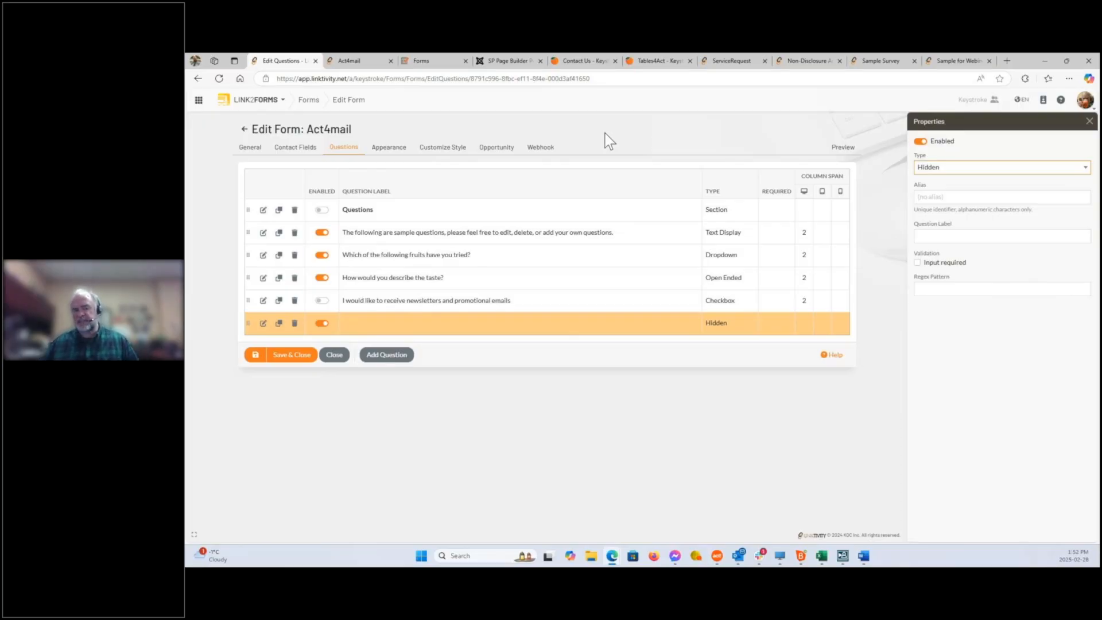
{"action": "left_click", "coordinate": [640, 111]}
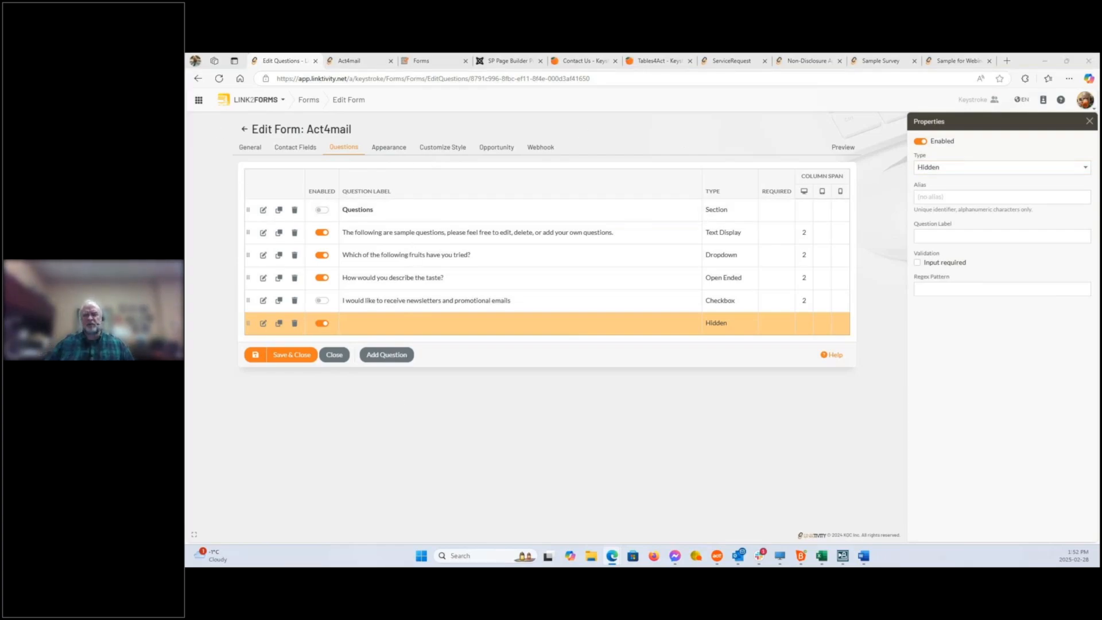
Review the Act4mail form's general settings from form name to closing text, check the contact fields and return to the general settings
{"action": "left_click", "coordinate": [248, 151]}
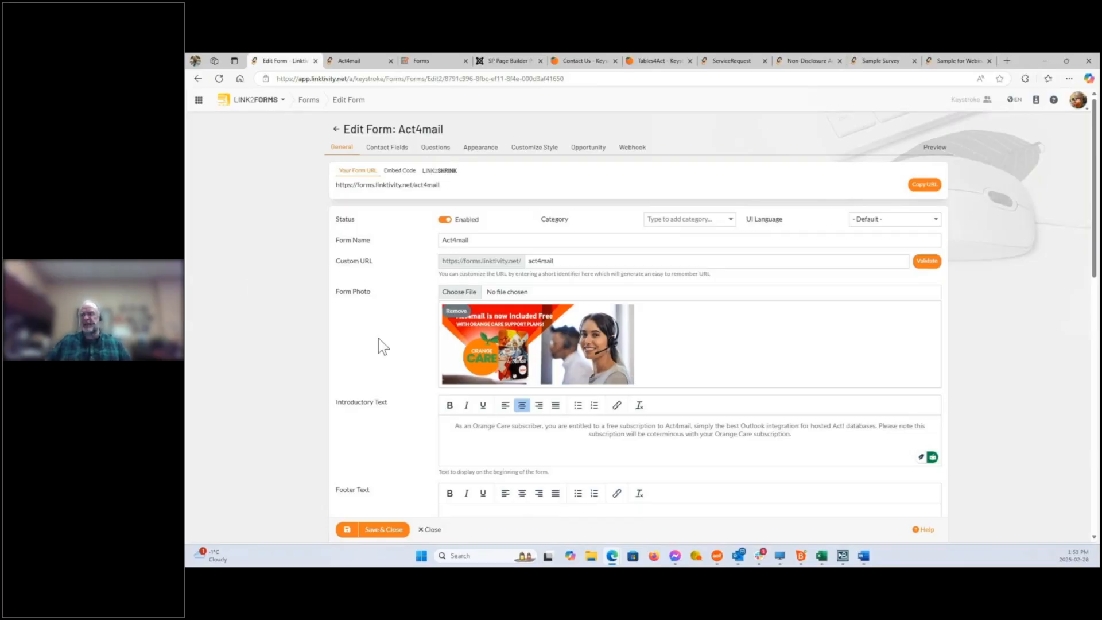
{"action": "scroll", "coordinate": [378, 339], "scroll_direction": "down", "scroll_amount": 2}
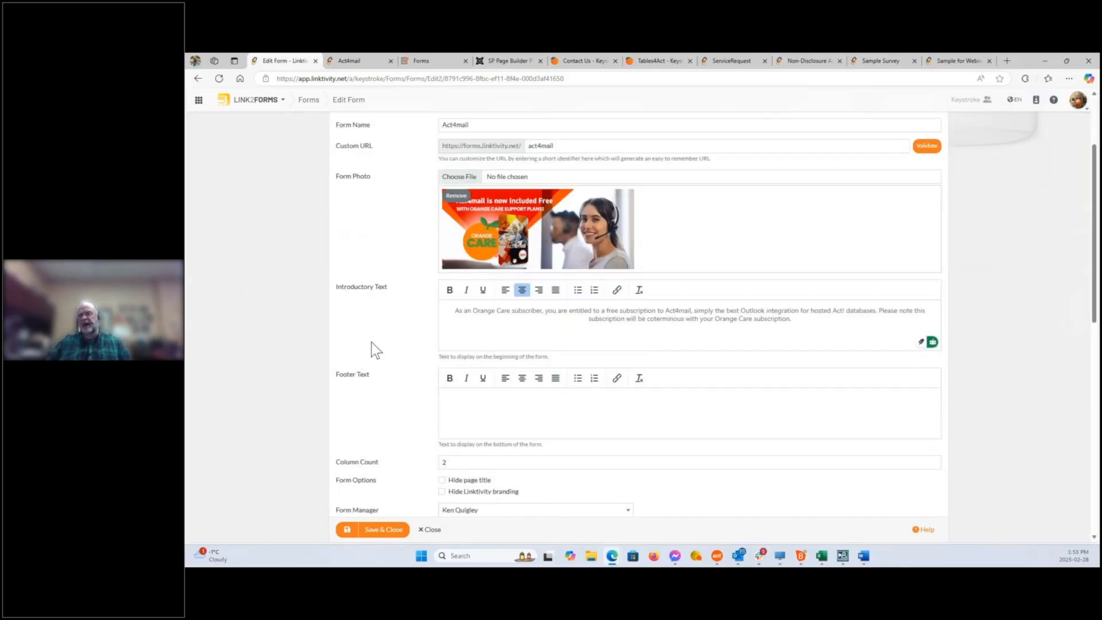
{"action": "scroll", "coordinate": [371, 343], "scroll_direction": "down", "scroll_amount": 2}
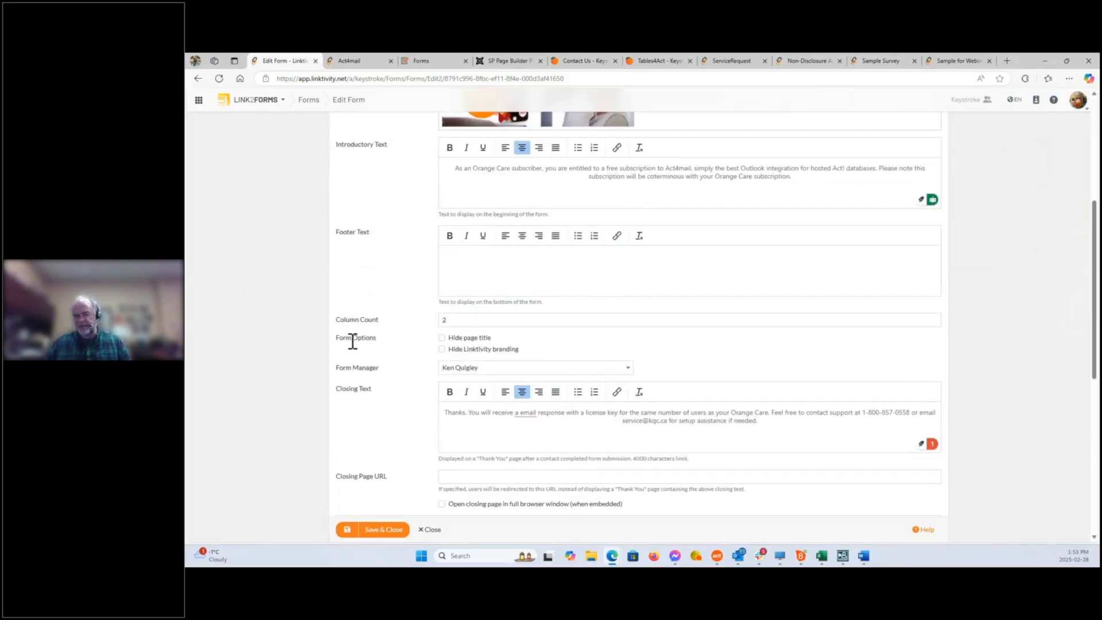
{"action": "scroll", "coordinate": [352, 339], "scroll_direction": "up", "scroll_amount": 5}
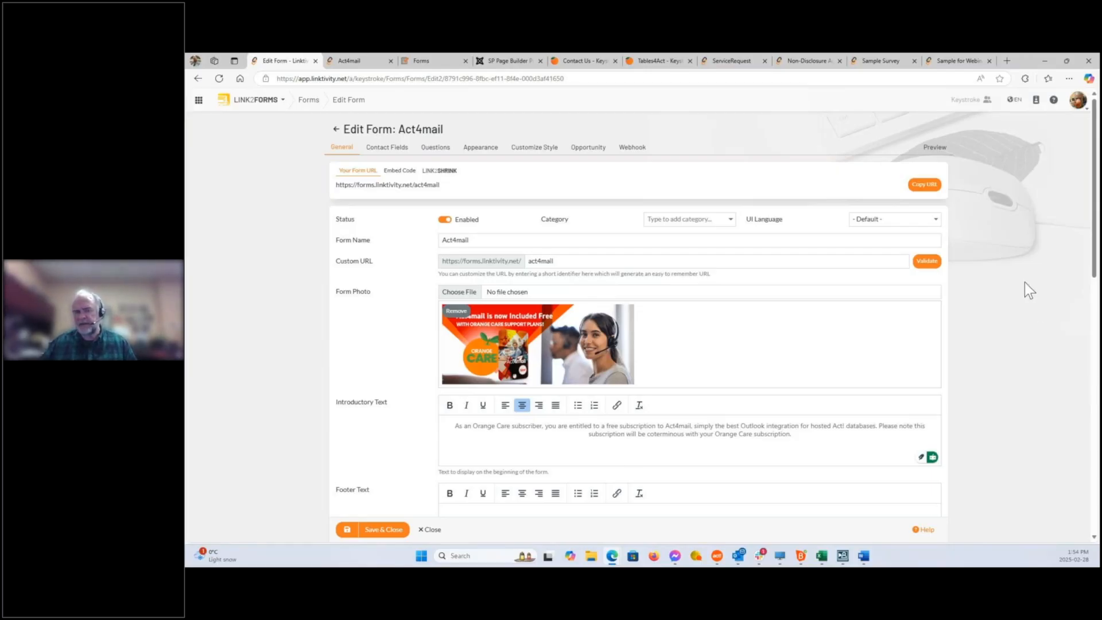
{"action": "left_click", "coordinate": [389, 147]}
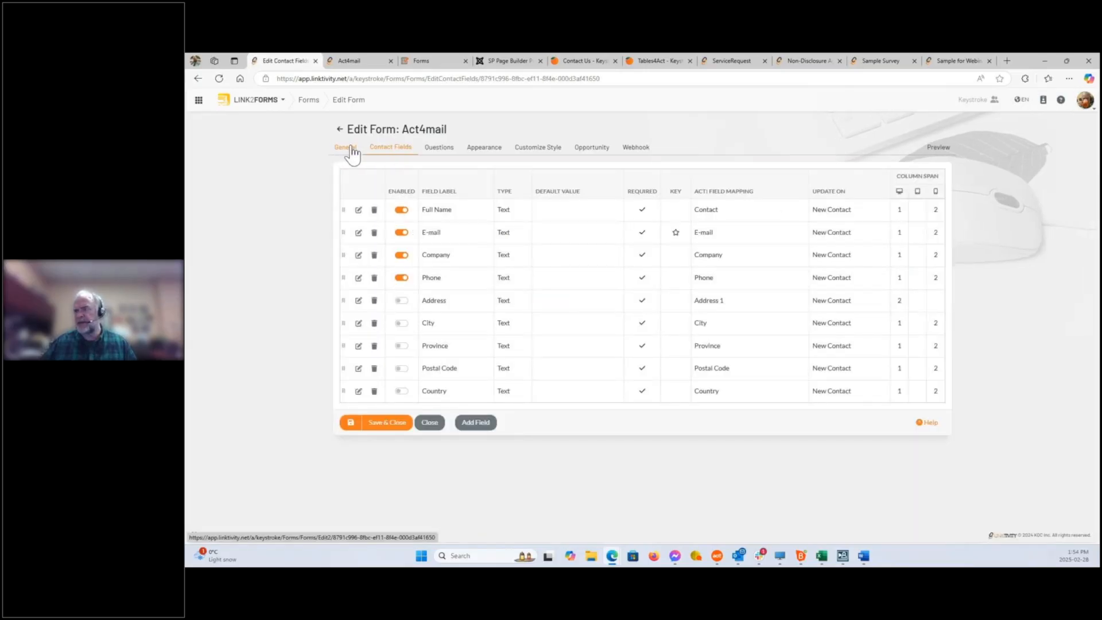
{"action": "left_click", "coordinate": [350, 147]}
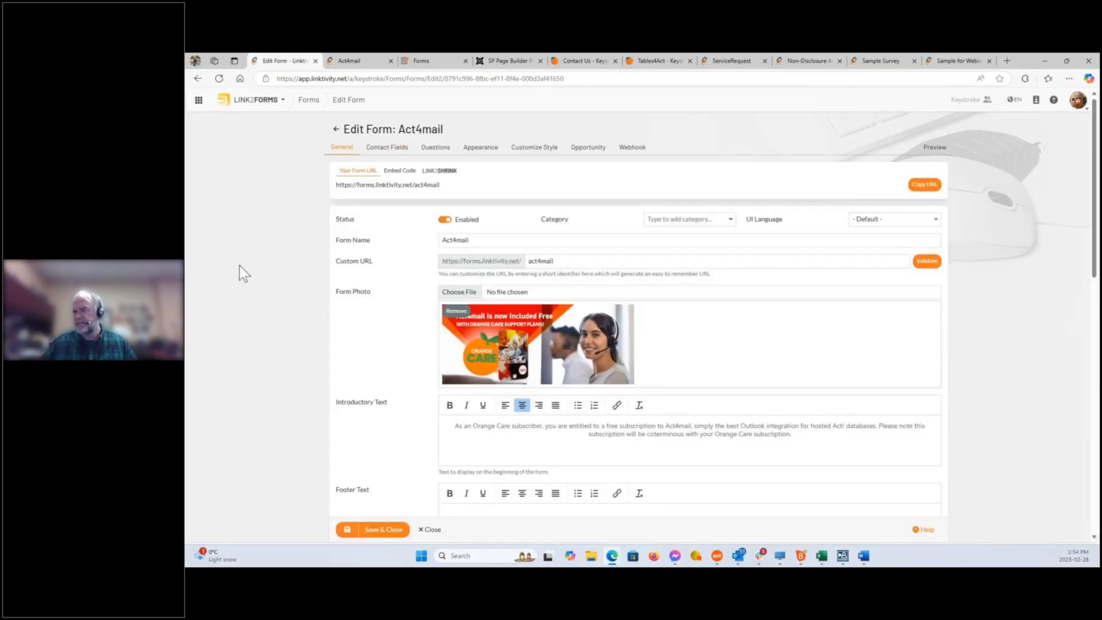
Turn off including submission details in email for the Act4mail form and review its submission and follow-up options
{"action": "scroll", "coordinate": [243, 280], "scroll_direction": "down", "scroll_amount": 2}
{"action": "scroll", "coordinate": [244, 278], "scroll_direction": "down", "scroll_amount": 5}
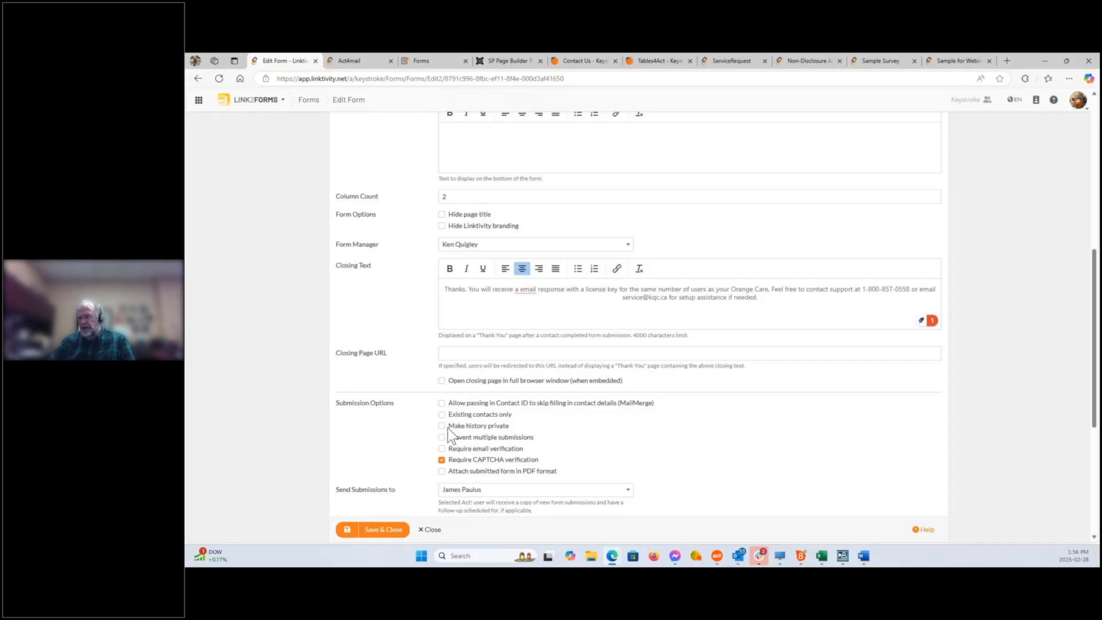
{"action": "scroll", "coordinate": [579, 437], "scroll_direction": "down", "scroll_amount": 3}
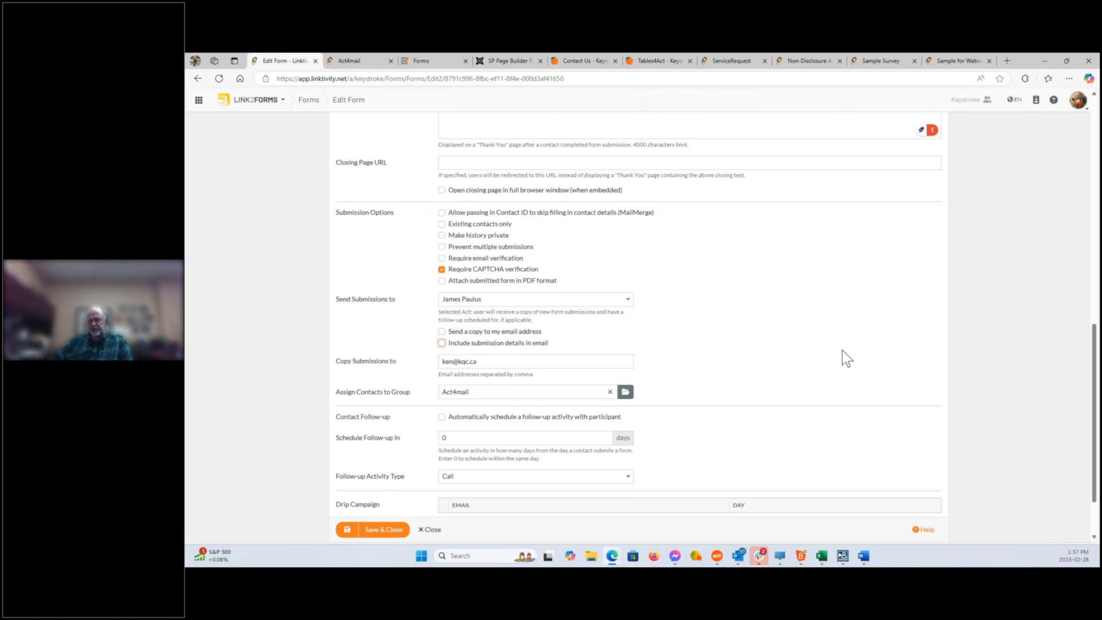
{"action": "scroll", "coordinate": [718, 335], "scroll_direction": "down", "scroll_amount": 1}
{"action": "scroll", "coordinate": [720, 326], "scroll_direction": "up", "scroll_amount": 1}
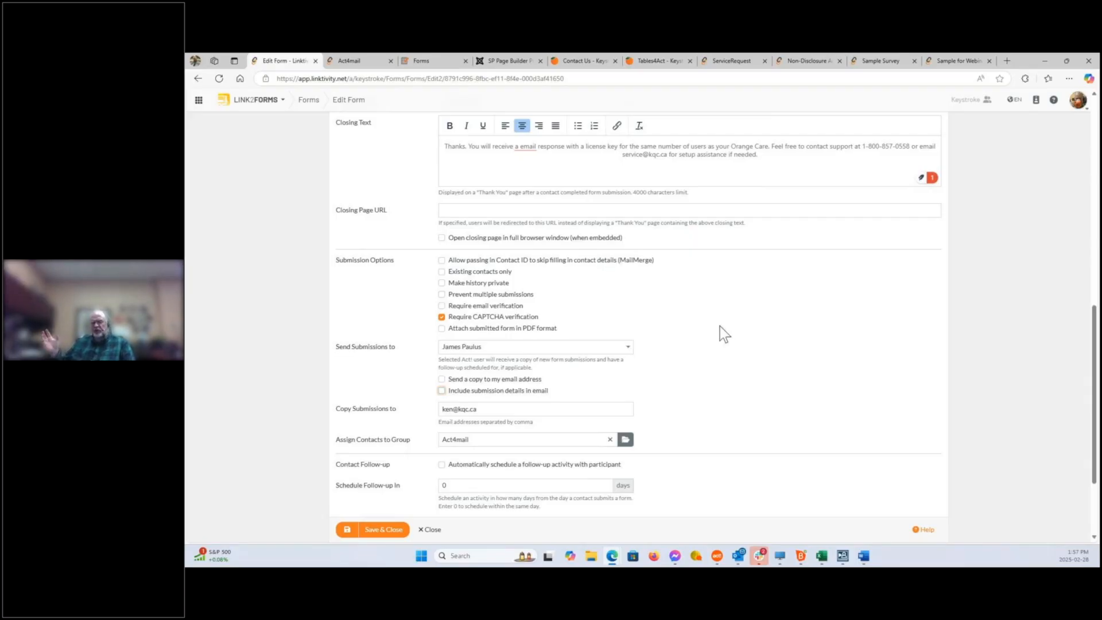
Leave the Act4mail form editor and open the workspace's Act! Web API connection settings
{"action": "scroll", "coordinate": [648, 304], "scroll_direction": "up", "scroll_amount": 10}
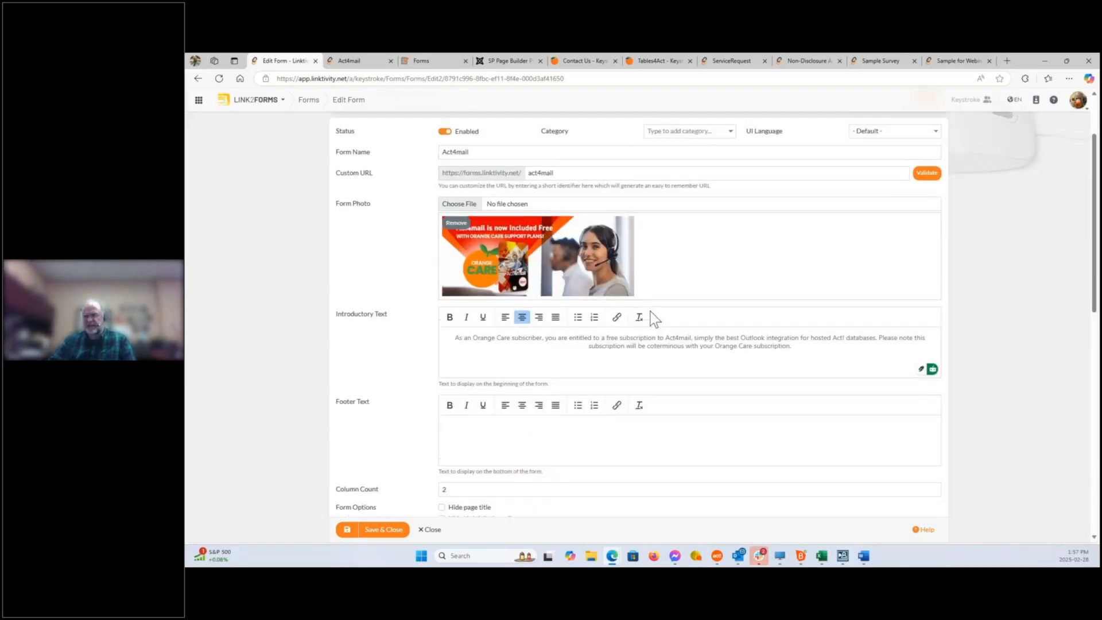
{"action": "left_click", "coordinate": [199, 100]}
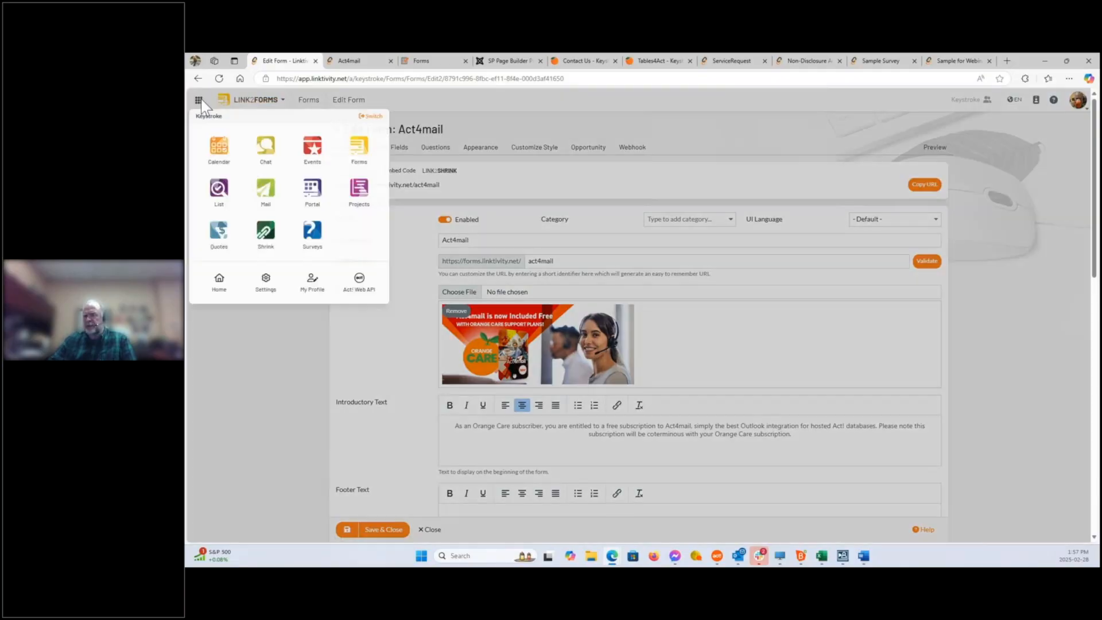
{"action": "left_click", "coordinate": [359, 281]}
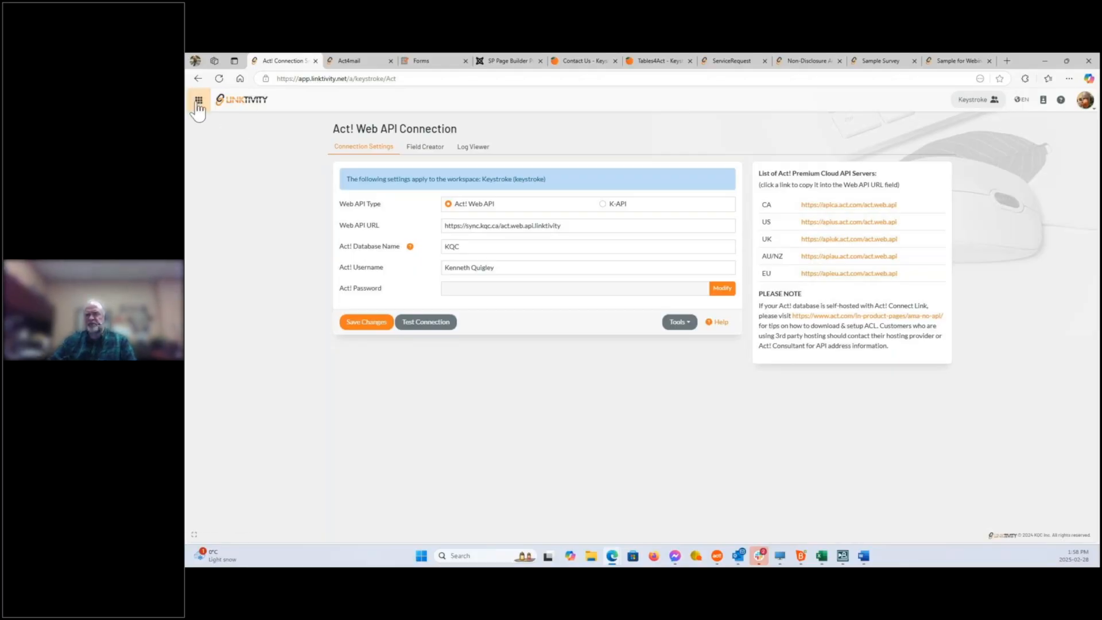
Go through the Linktivity website to the account home page and open the Link2Forms list of forms
{"action": "left_click", "coordinate": [430, 61]}
{"action": "left_click", "coordinate": [479, 123]}
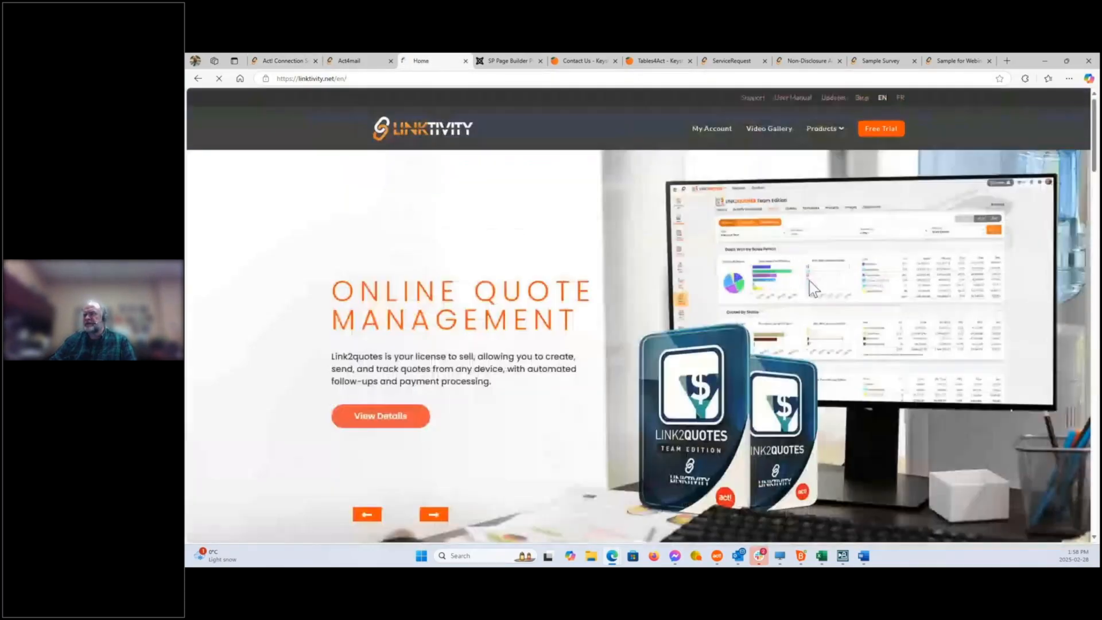
{"action": "left_click", "coordinate": [707, 128]}
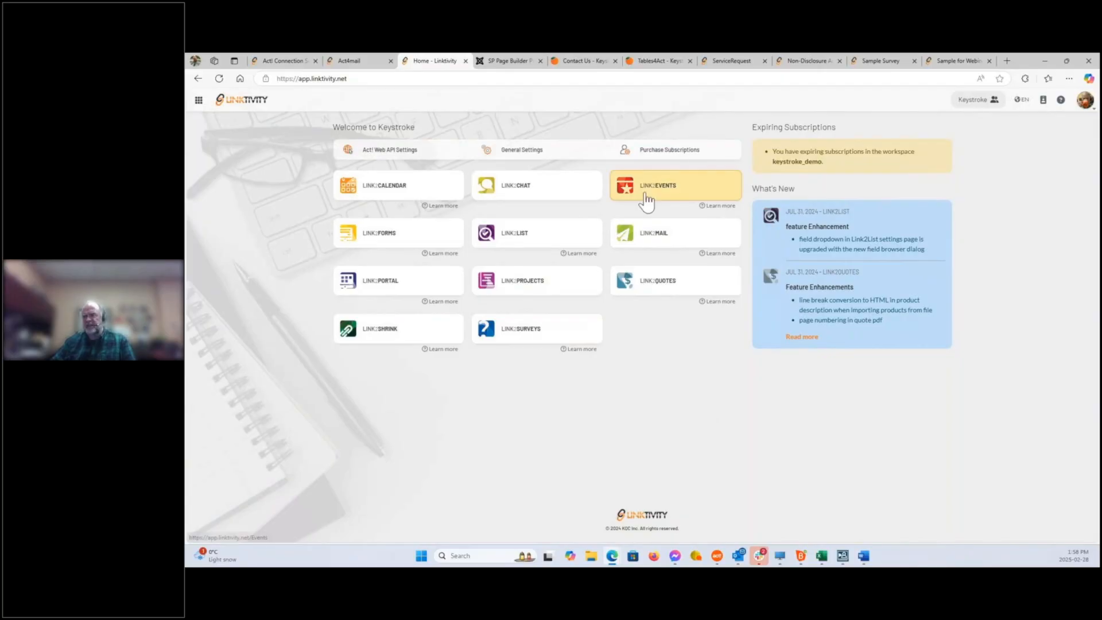
{"action": "left_click", "coordinate": [390, 245]}
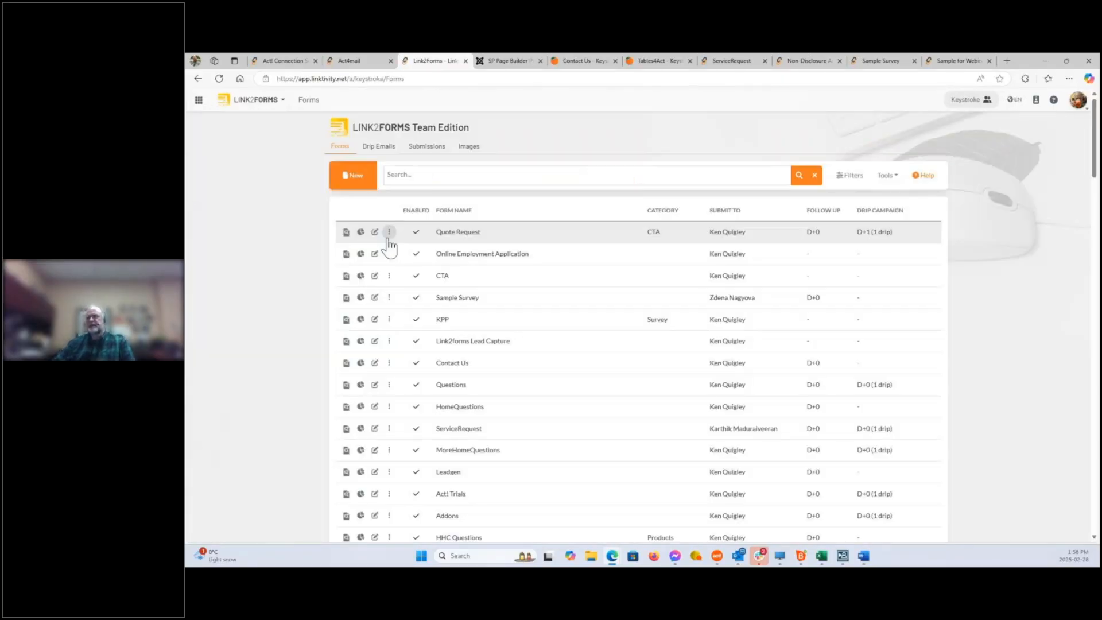